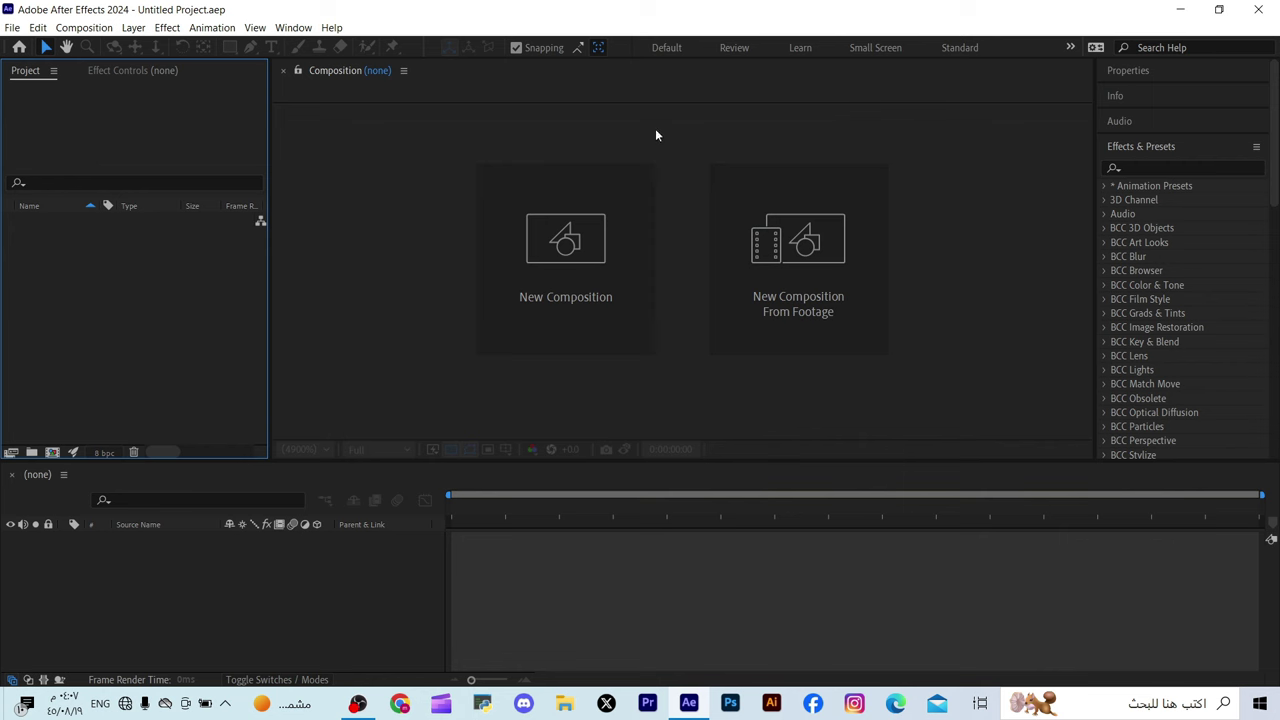
Step: Open the Motion Bro extension, widen its window and move it to show more presets
click(294, 28)
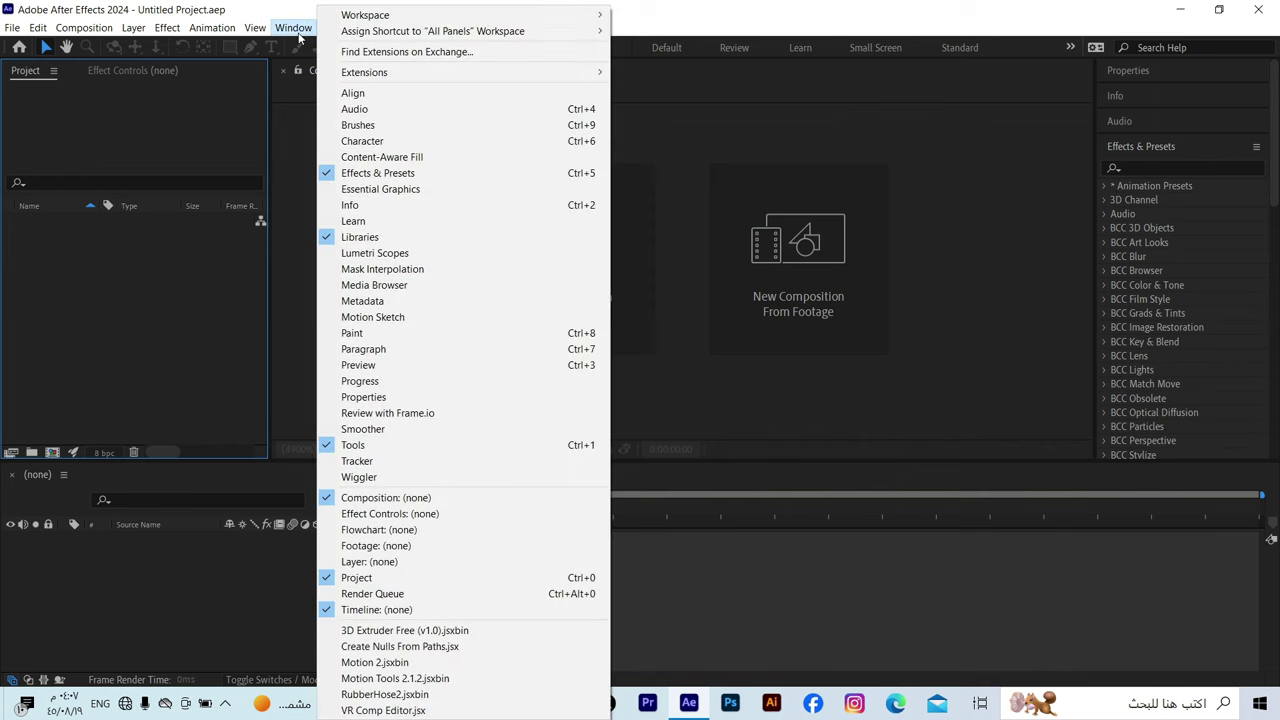
mouse_move(372, 80)
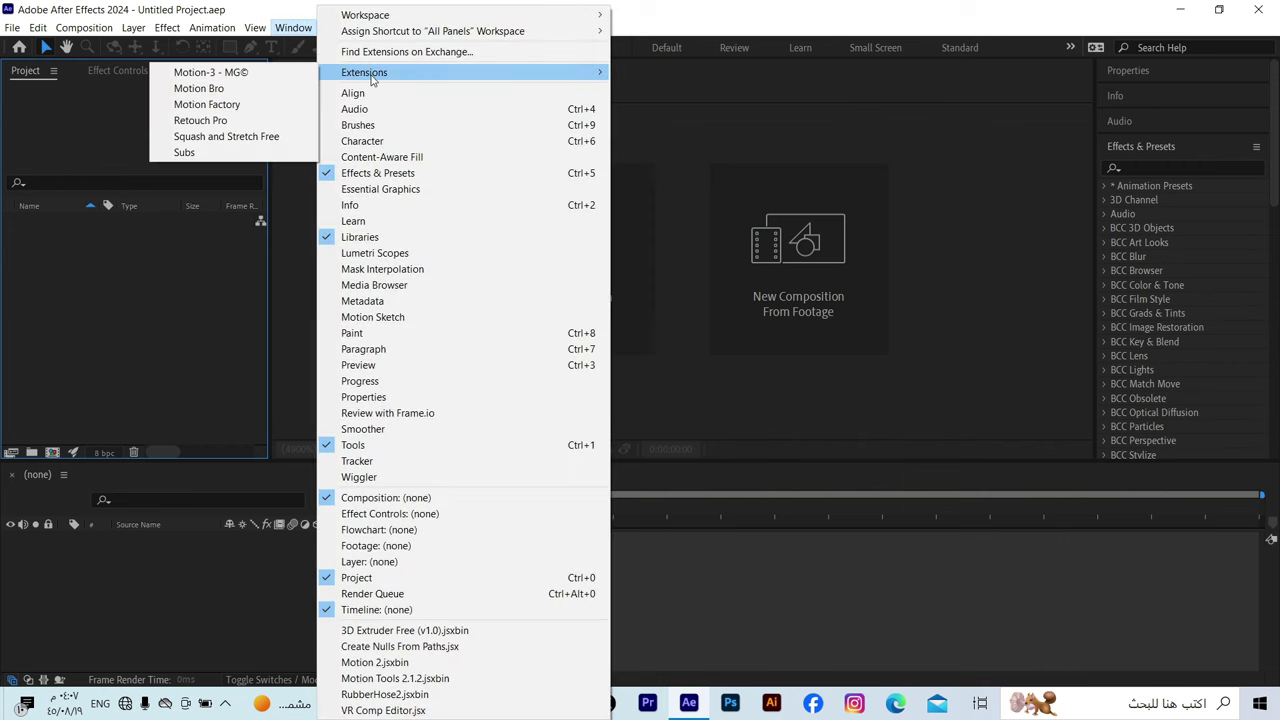
click(266, 89)
drag(349, 120, 432, 54)
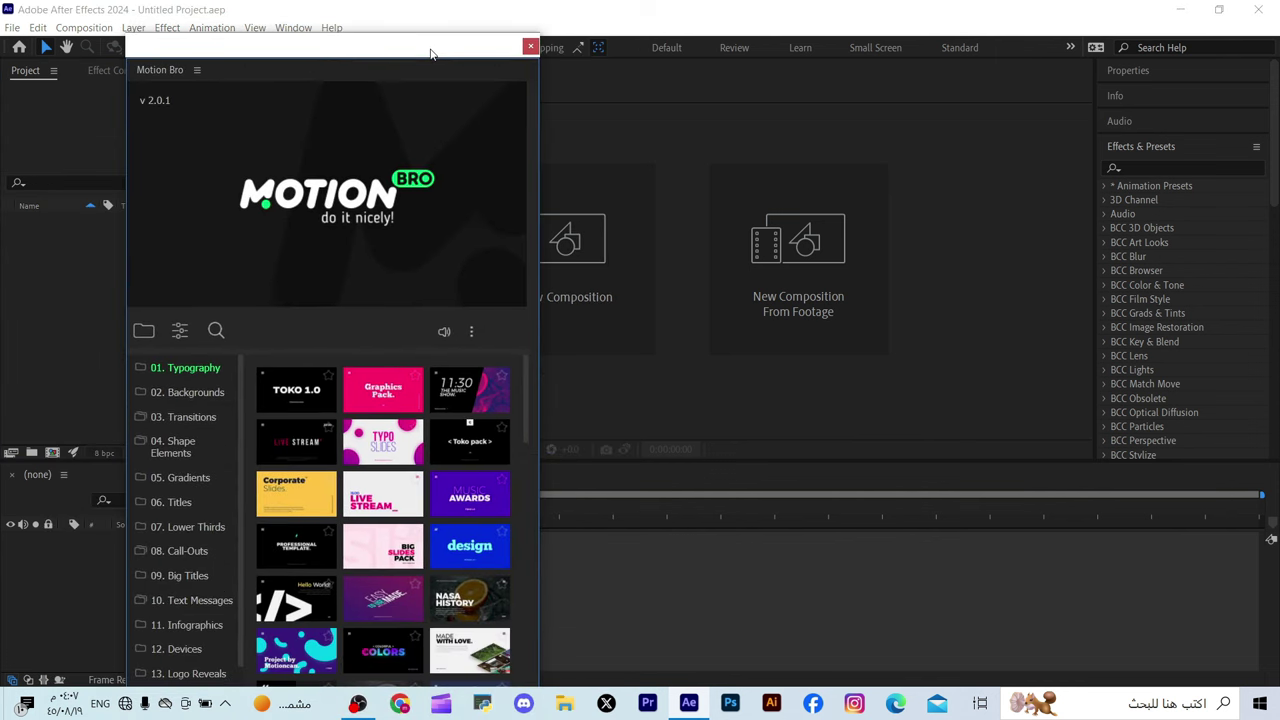
drag(542, 127, 1075, 168)
drag(840, 60, 846, 30)
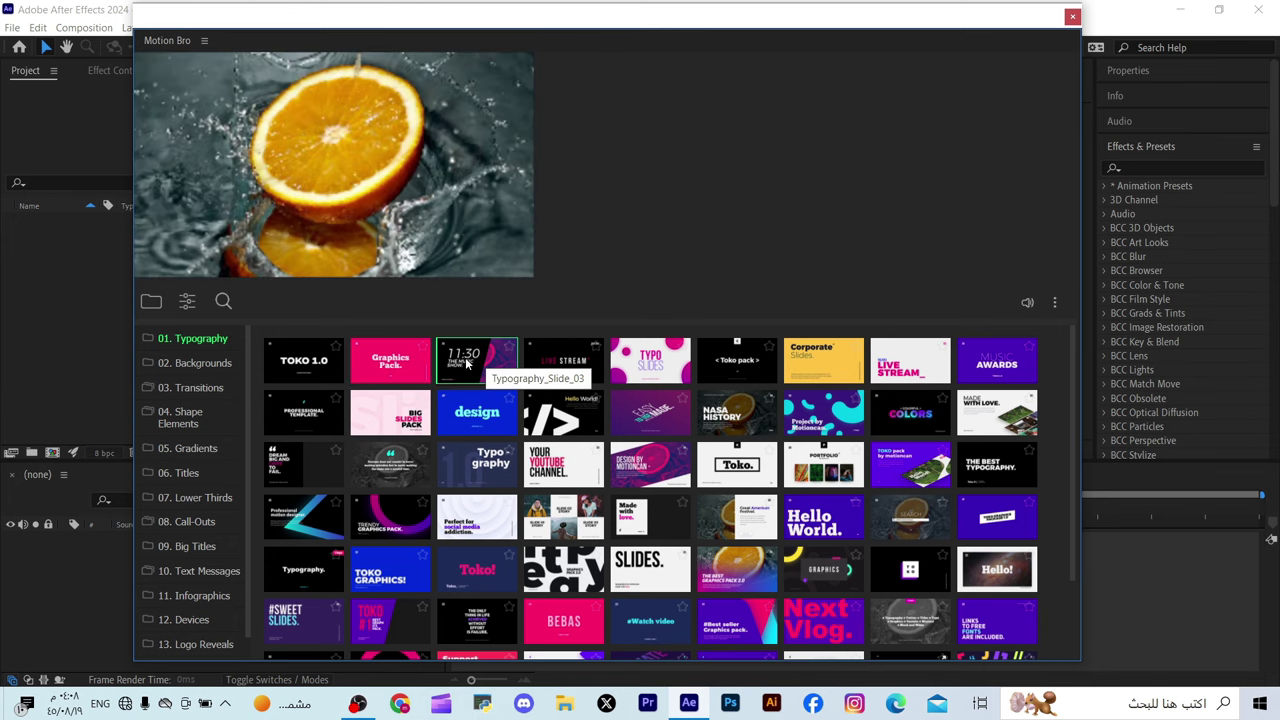
Step: Browse the Typography presets in Motion Bro, narrow its window again and close it
scroll(580, 366, down, 2)
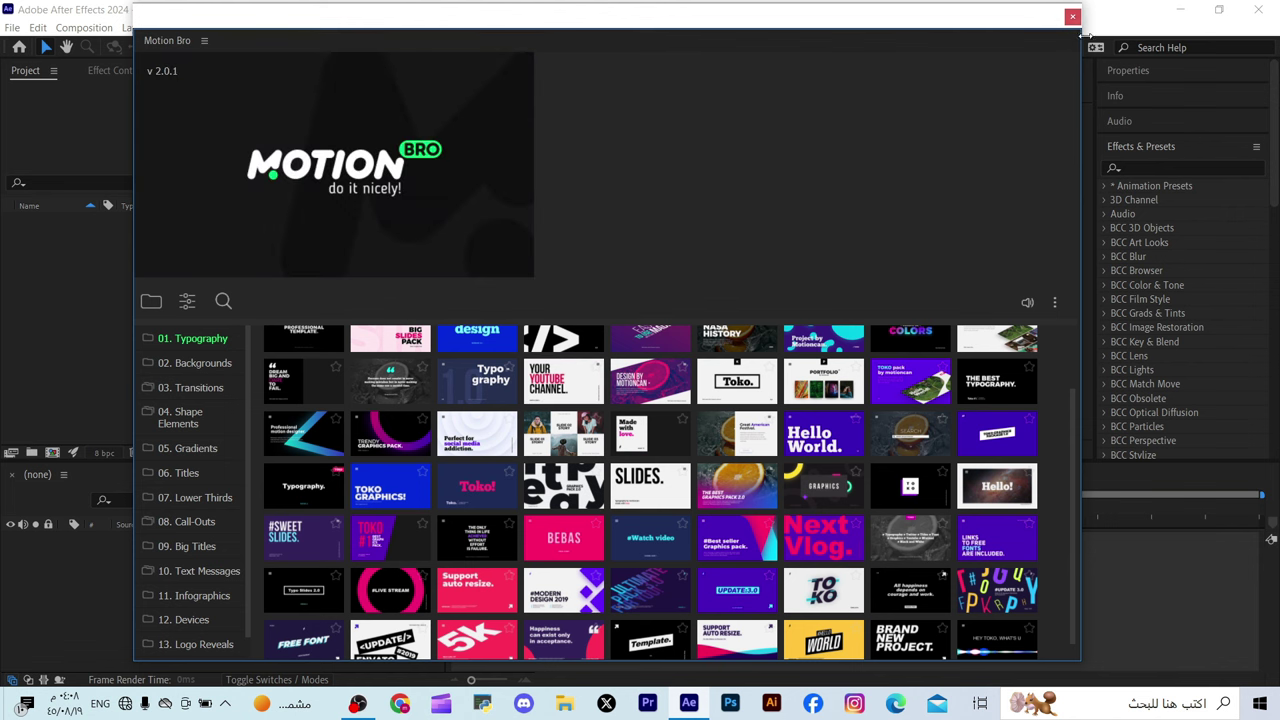
drag(1081, 48, 599, 123)
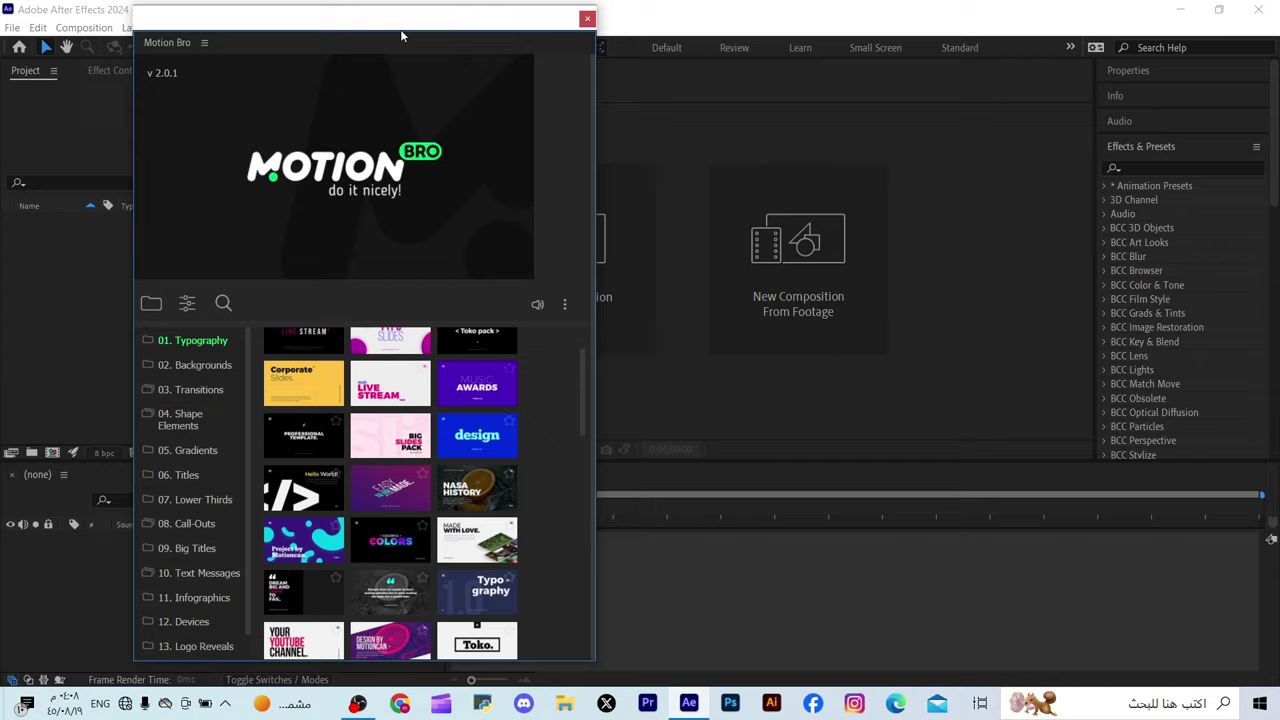
drag(401, 35, 773, 52)
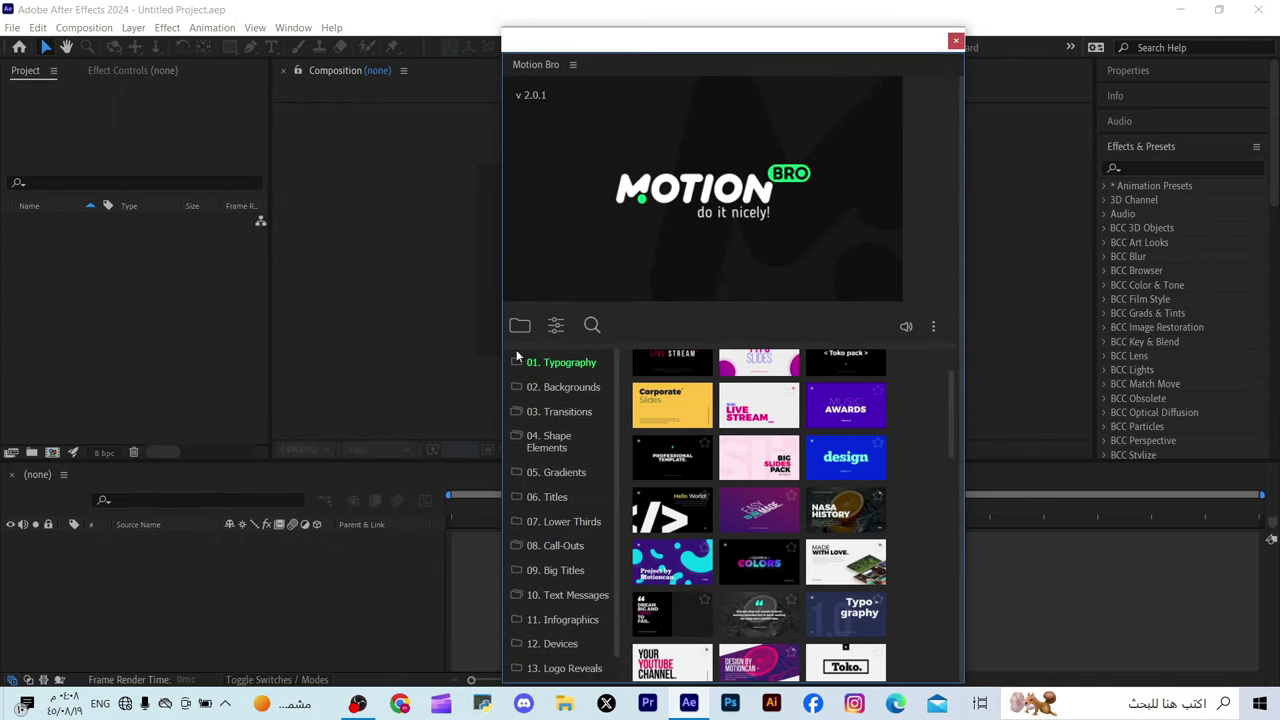
click(955, 43)
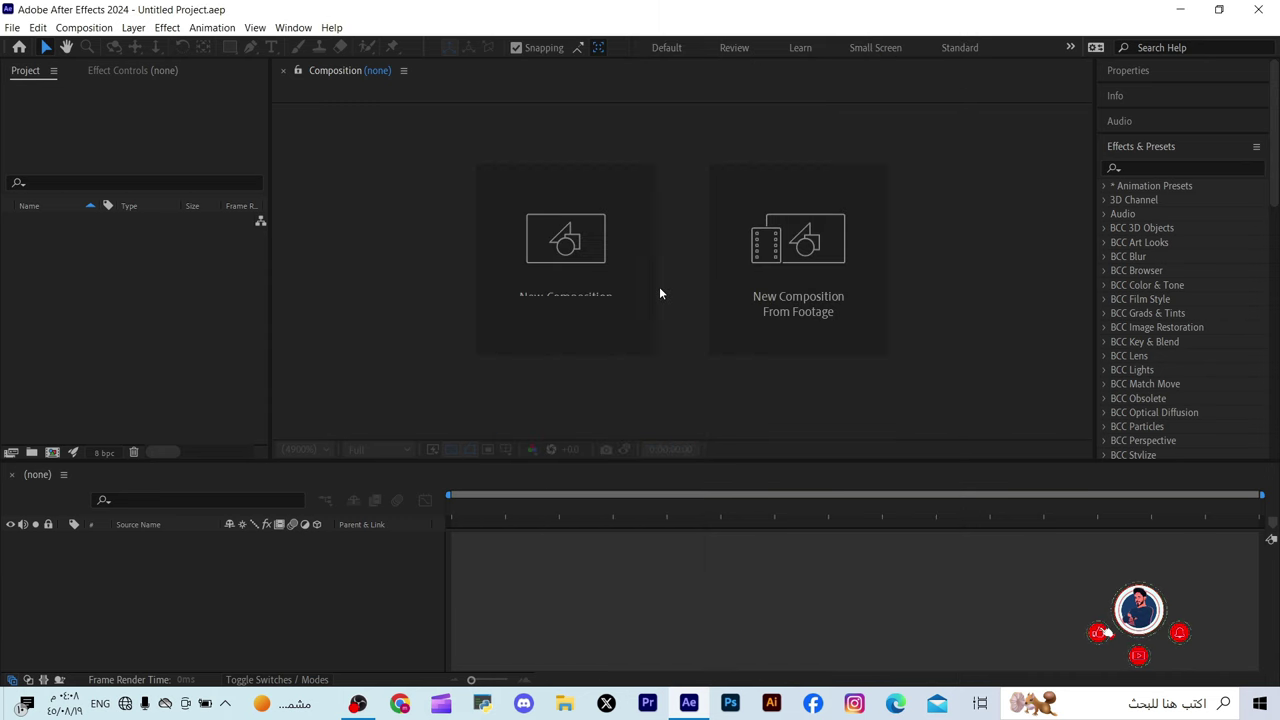
Step: Create a new composition and set its size to 1920 px wide by 1080 px high
click(613, 278)
click(458, 564)
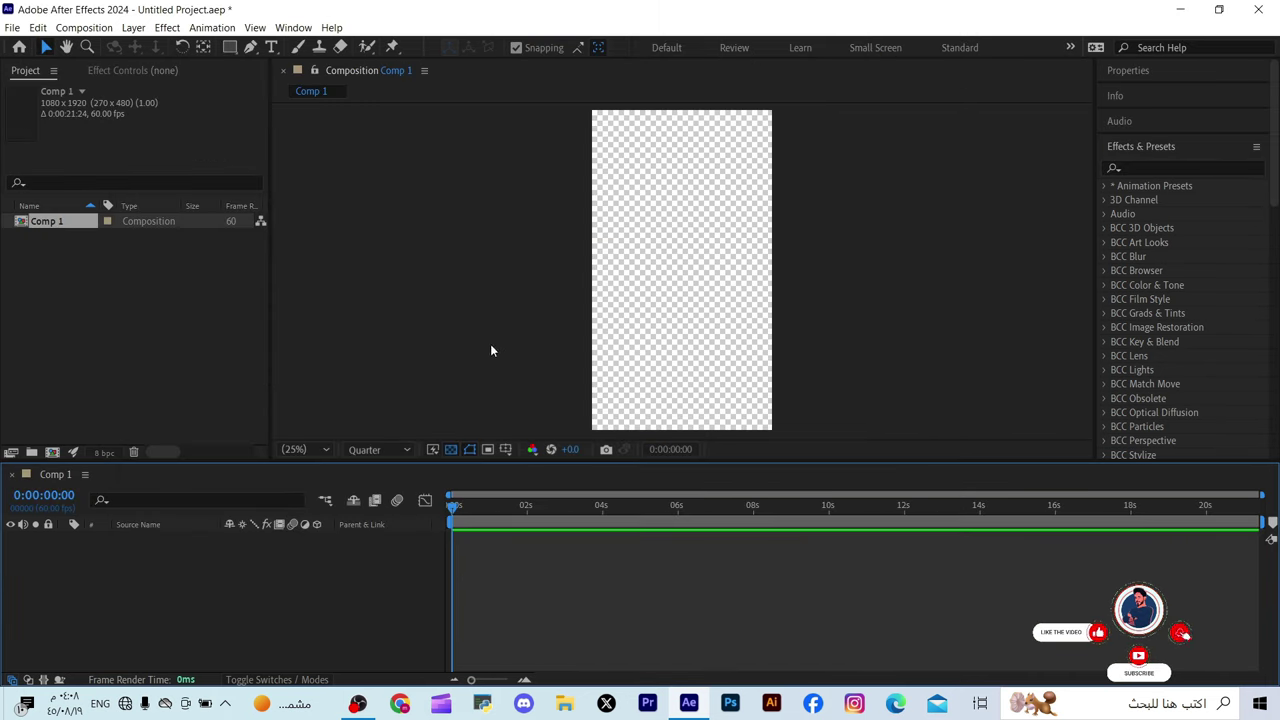
click(84, 27)
click(103, 66)
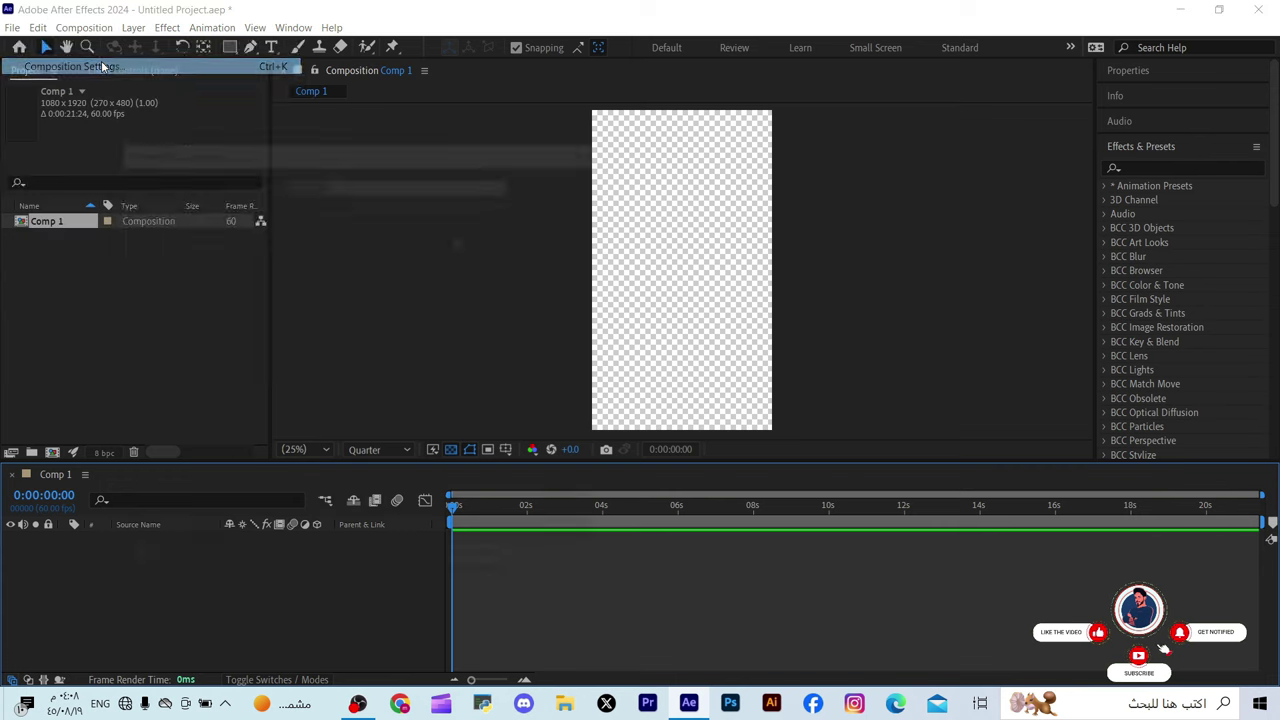
click(228, 264)
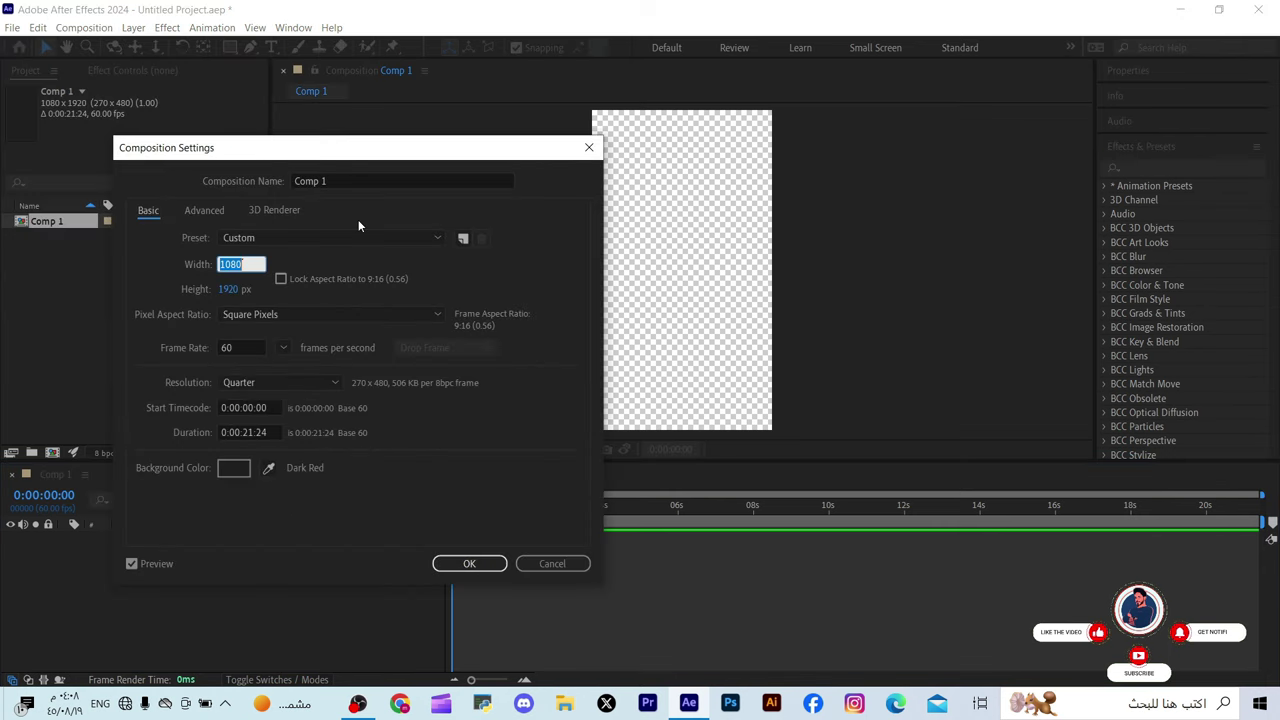
text(1920)
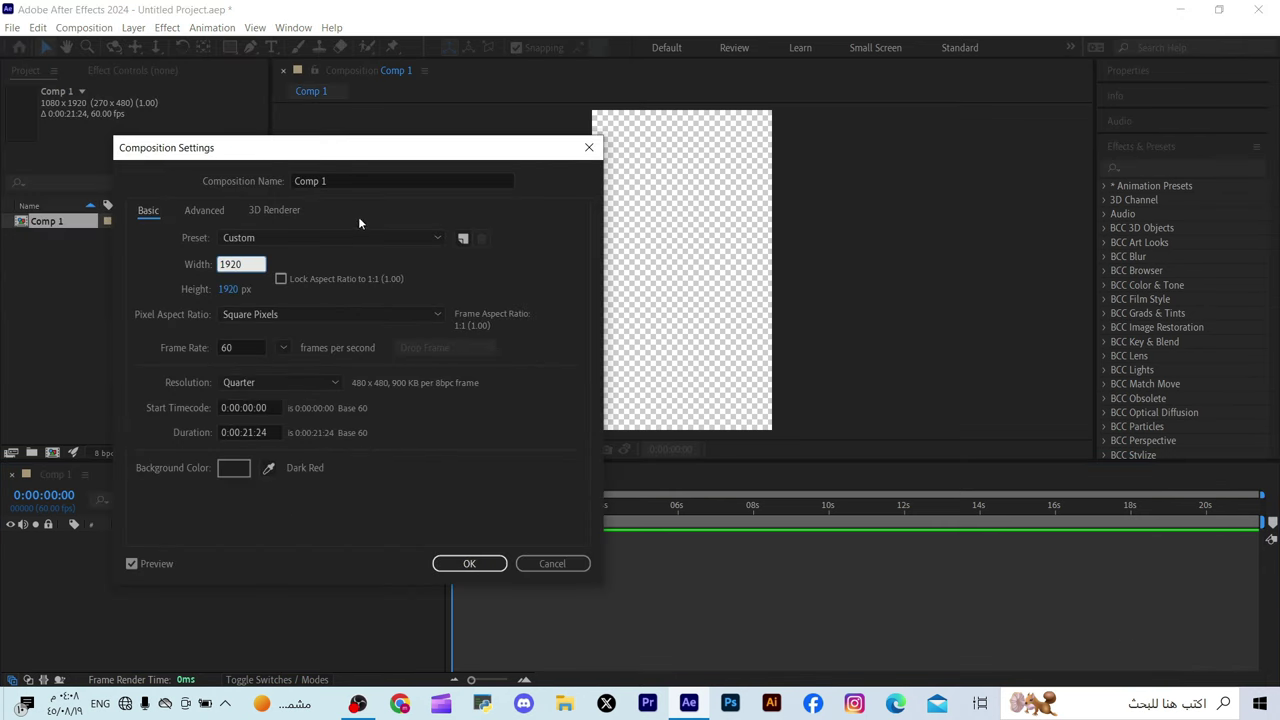
click(230, 289)
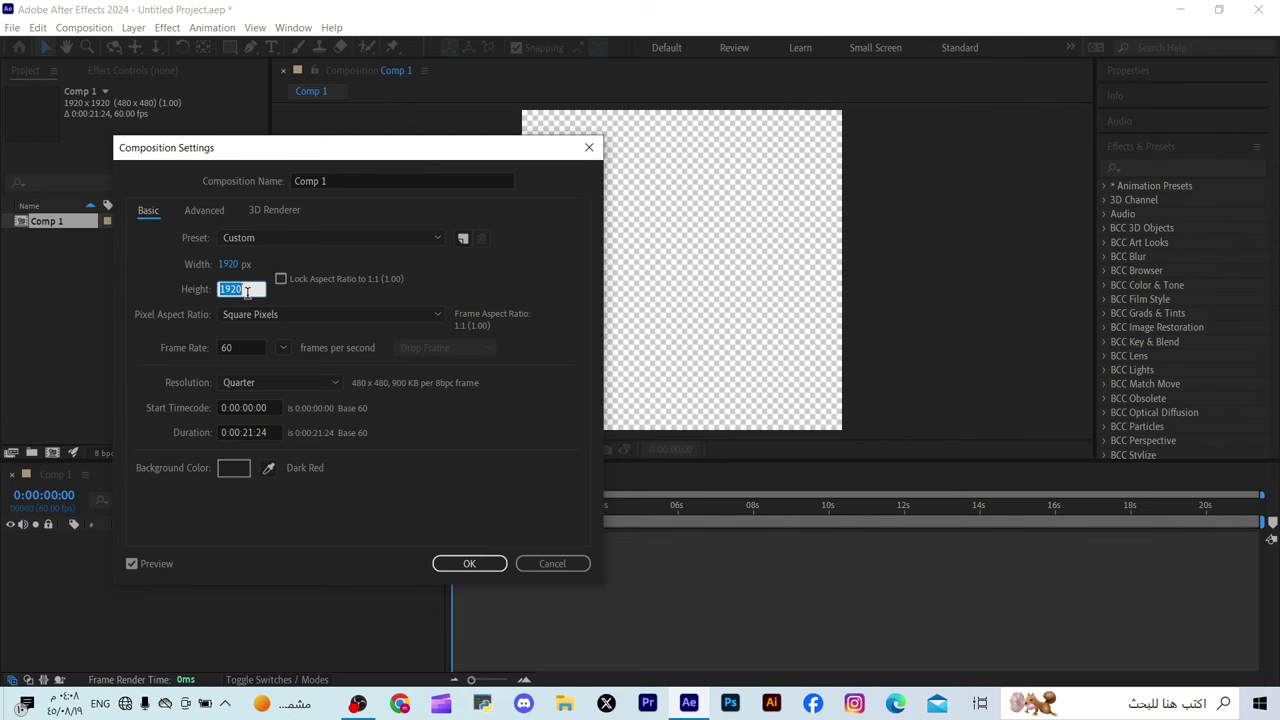
text(1080)
key(Return)
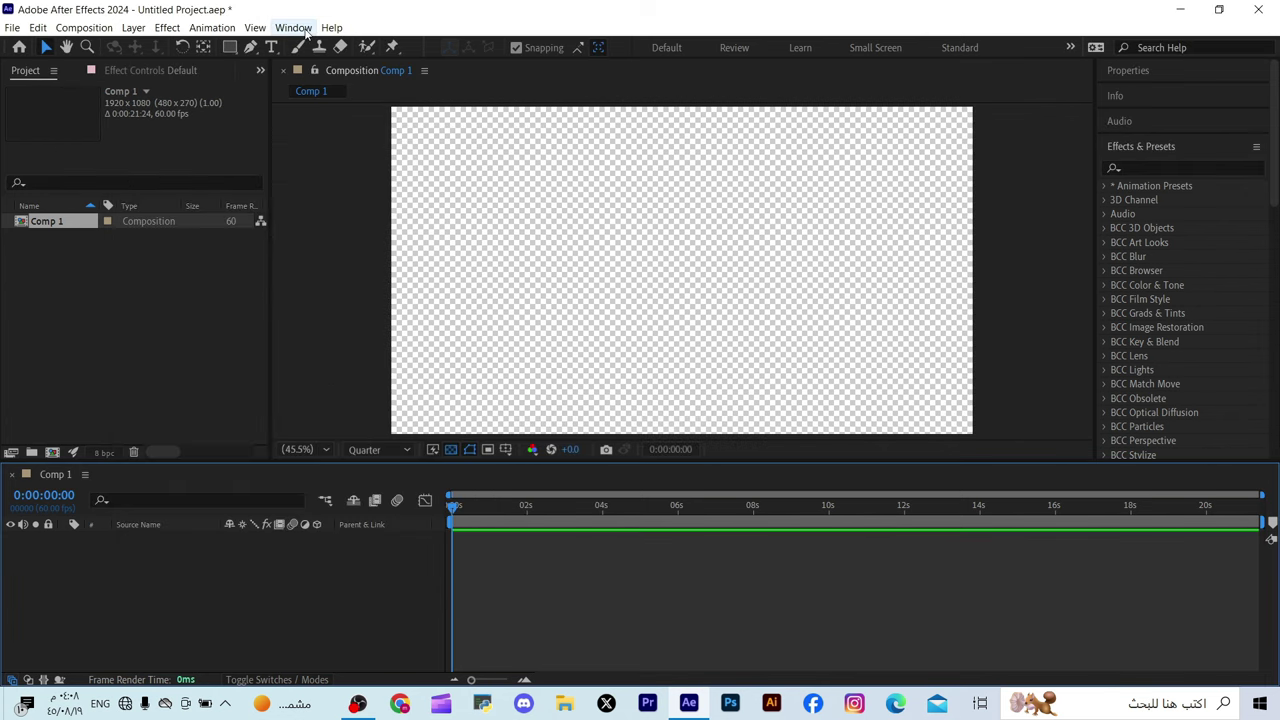
Step: Reopen the Motion Bro extension, move its window aside and widen it to show more presets
click(305, 30)
mouse_move(388, 72)
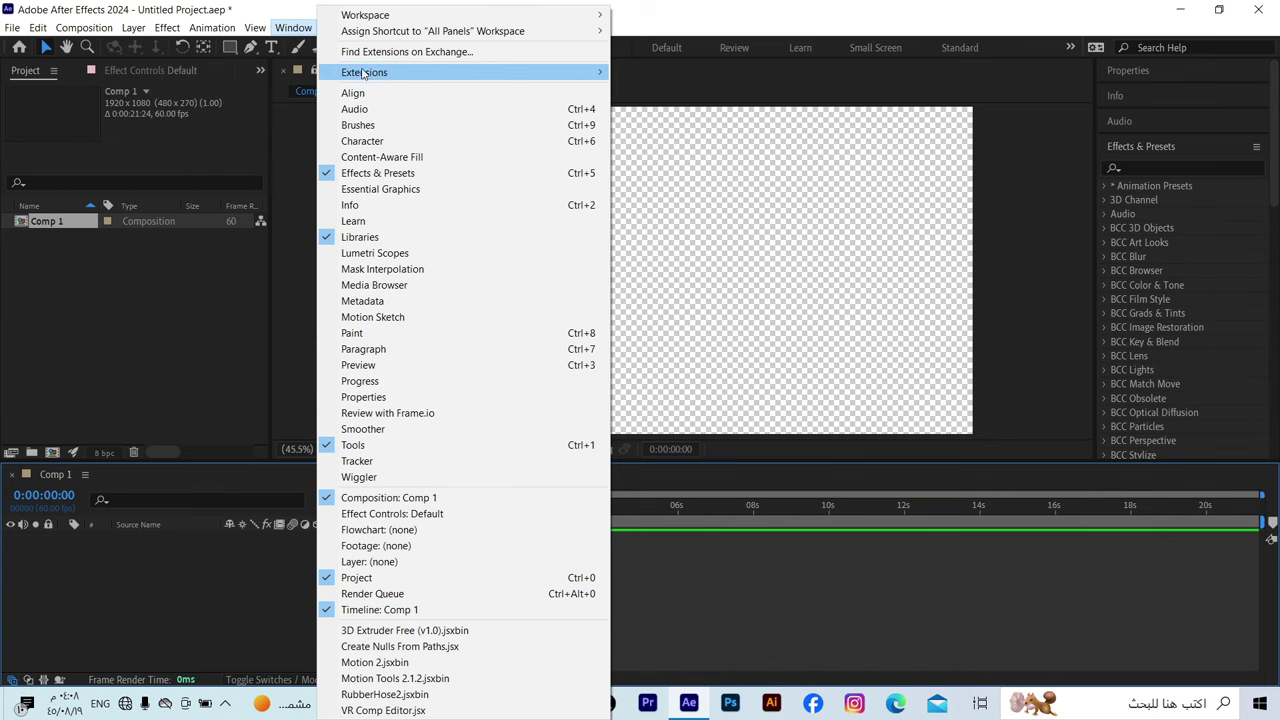
click(254, 90)
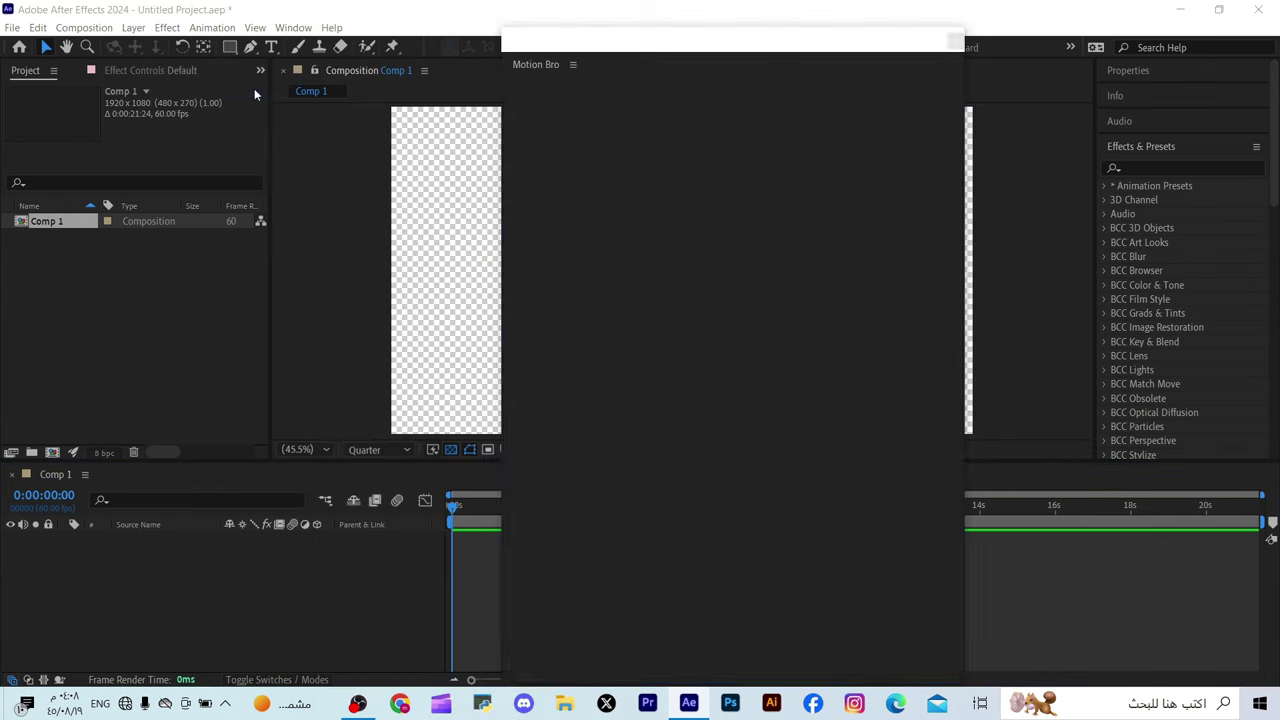
drag(806, 38, 467, 14)
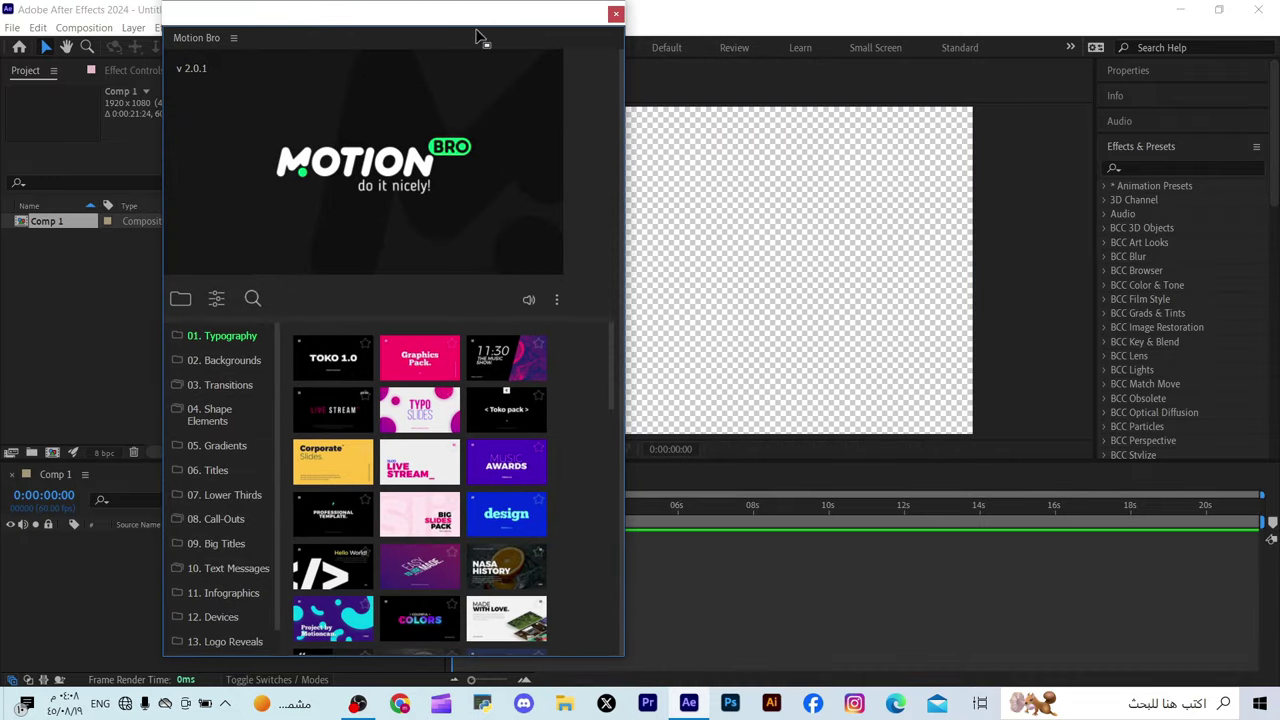
drag(624, 137, 1095, 137)
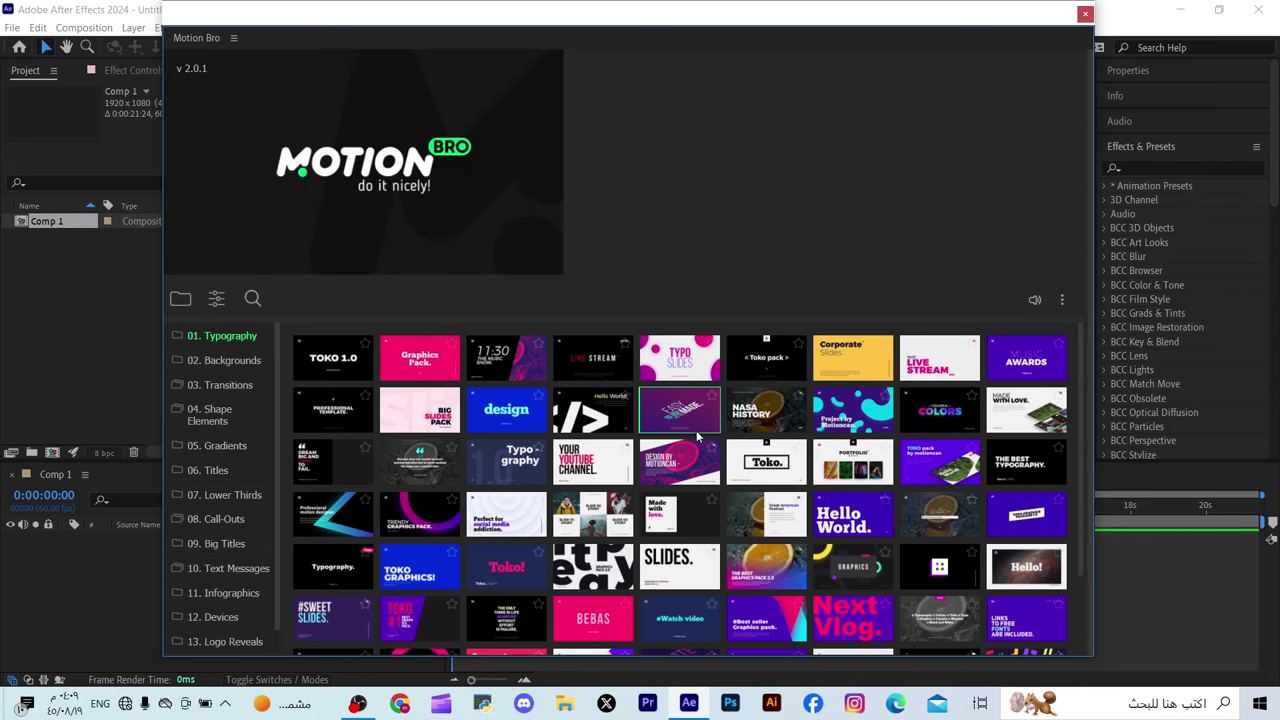
Step: Add the pink 5K slide from the Typography presets to Comp 1 and dismiss the missing-fonts dialog
scroll(687, 432, down, 2)
scroll(687, 432, down, 1)
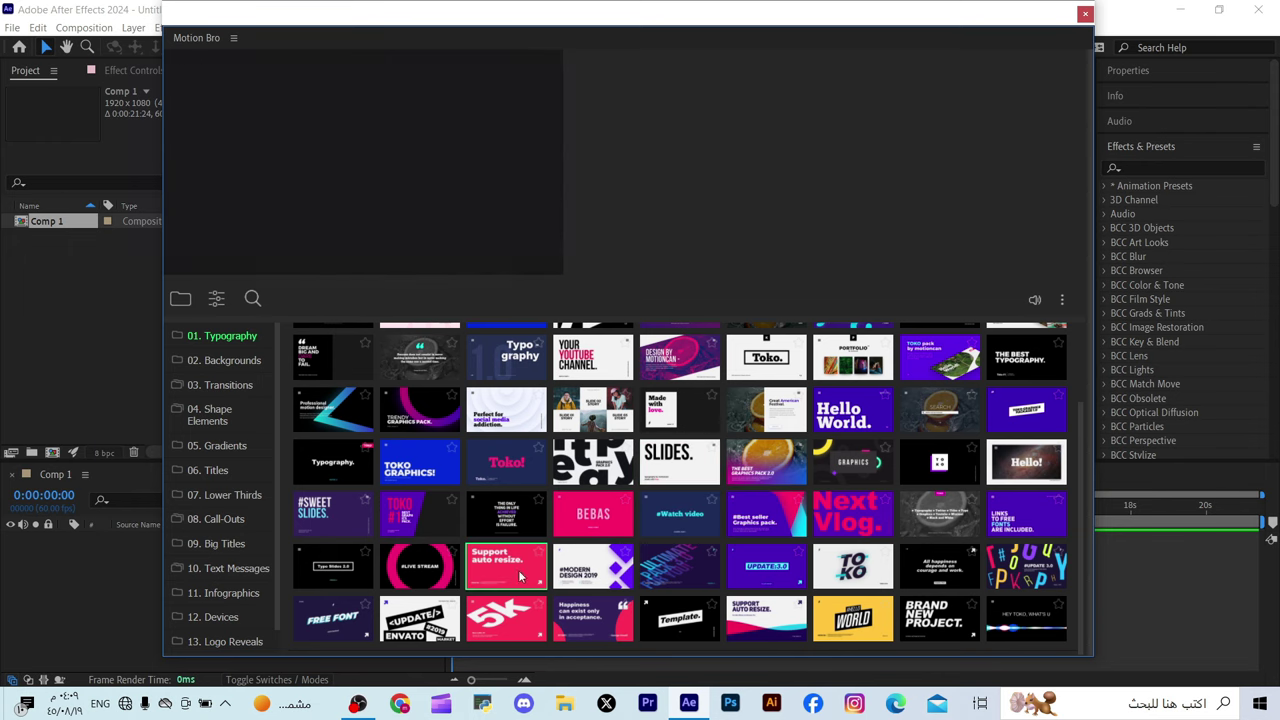
click(503, 609)
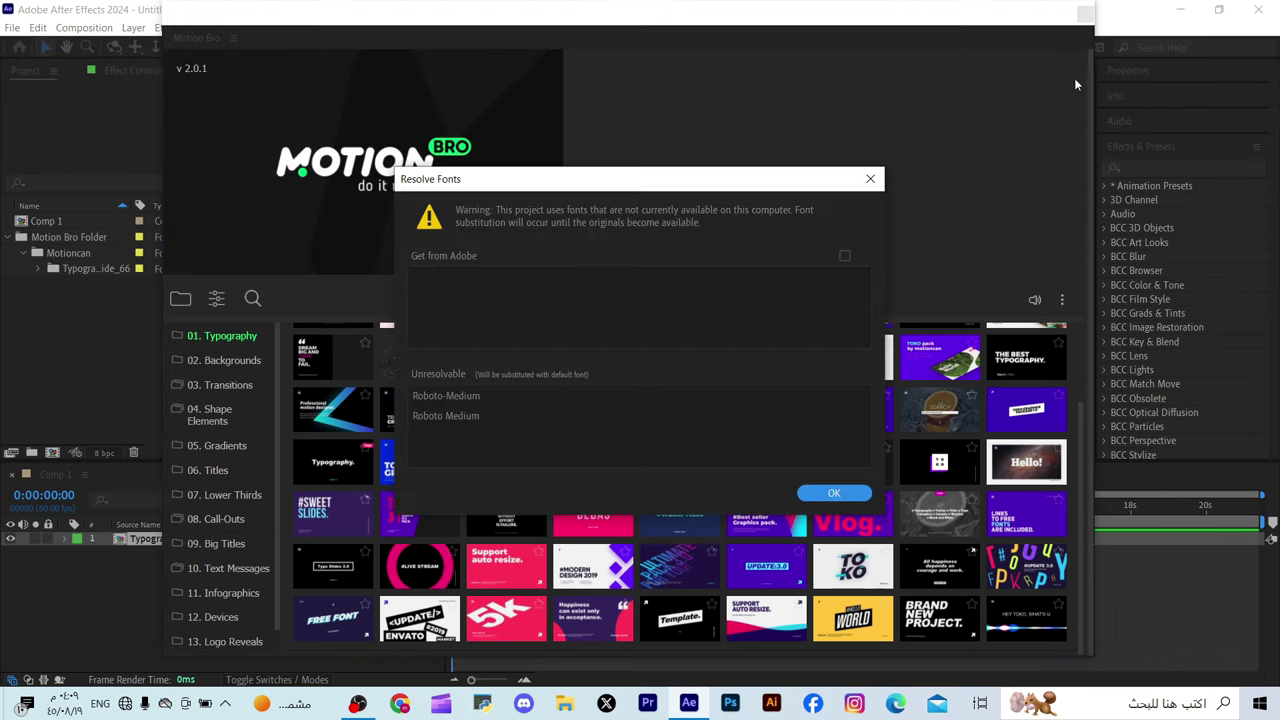
click(870, 178)
Step: Narrow the Motion Bro window and move it out of the way, and set the current time to 0:00:02:54
drag(1097, 85, 638, 85)
drag(403, 10, 690, 681)
drag(456, 514, 563, 518)
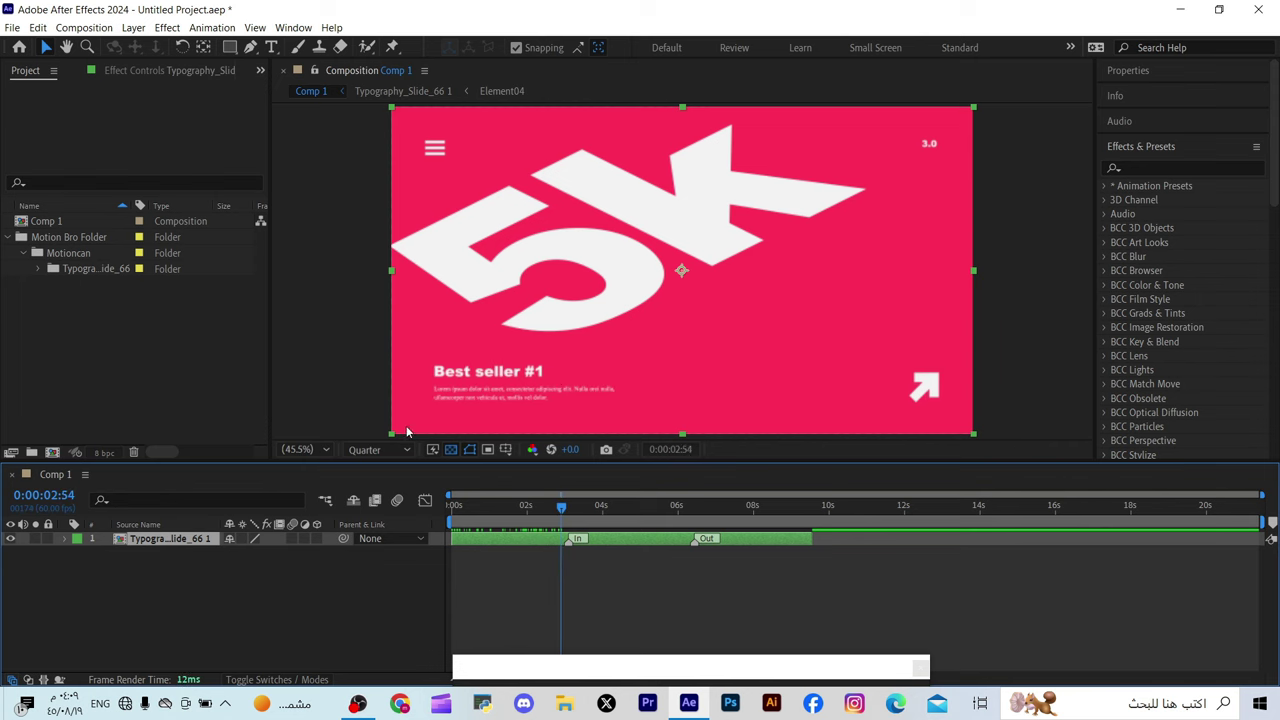
Step: Open the Typography_Slide_66 1 precomposition from its layer and expand the effects of the CONTROL layer
double_click(153, 540)
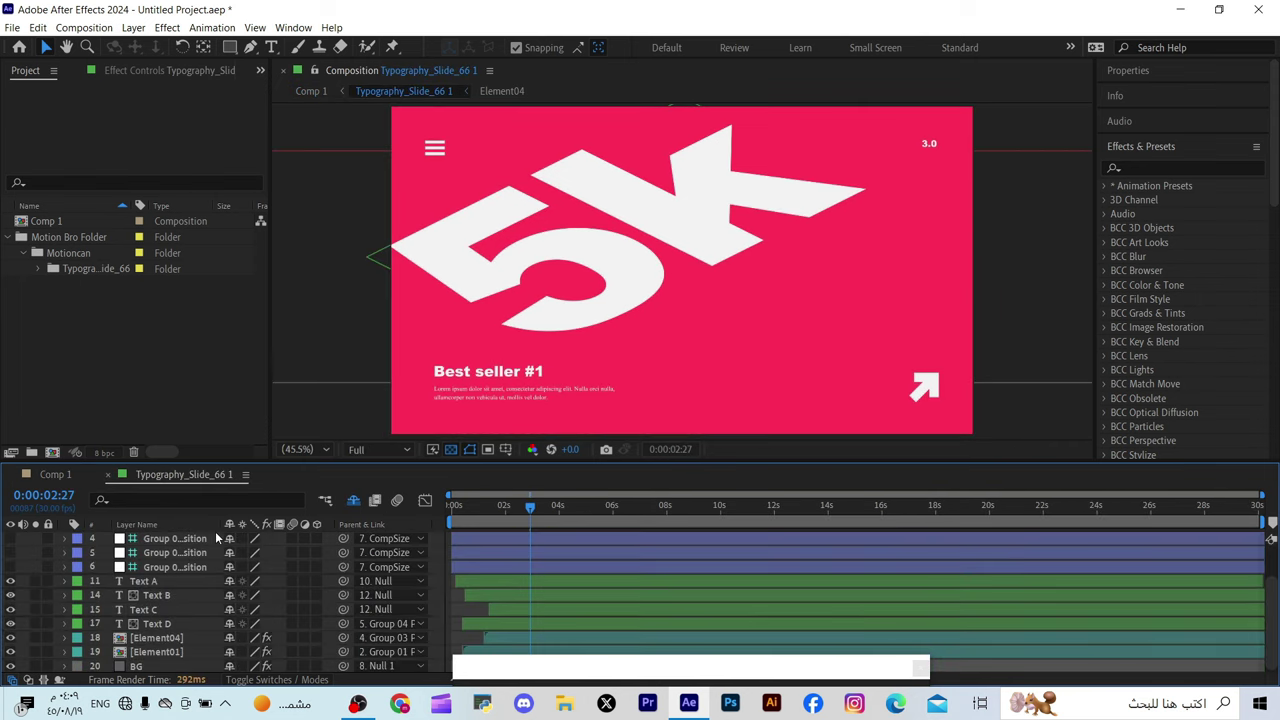
scroll(204, 593, up, 2)
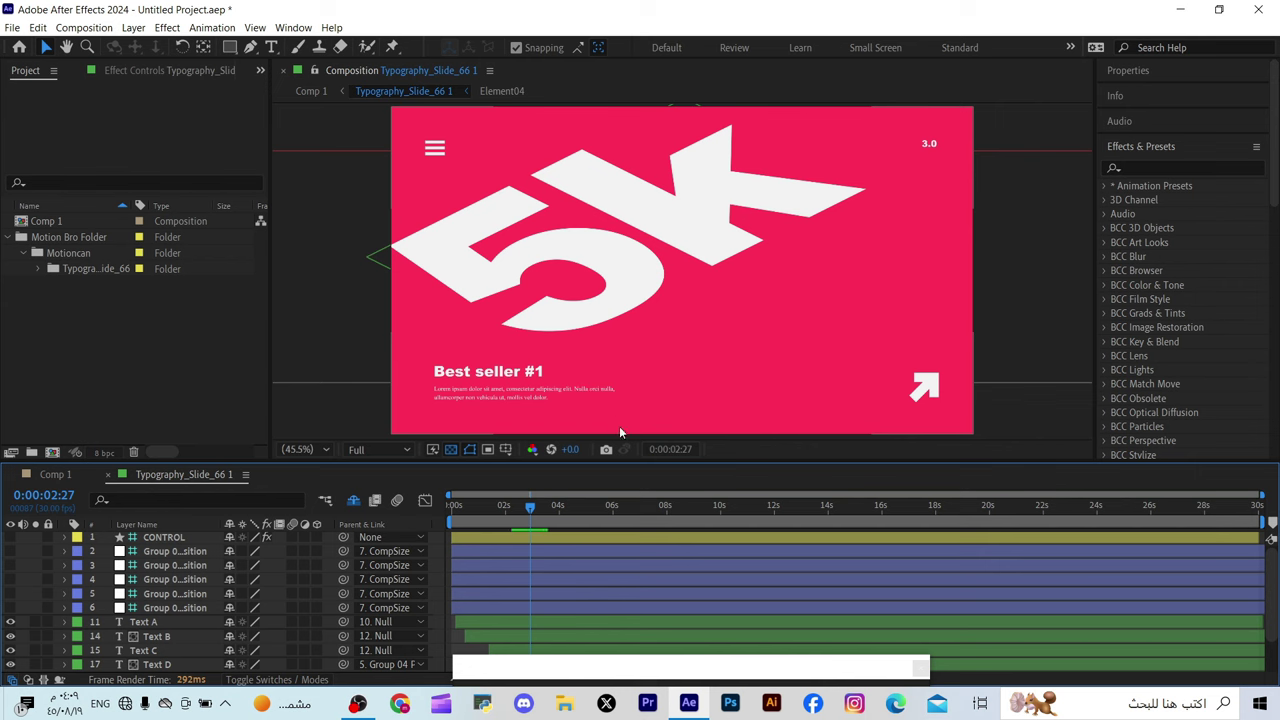
click(160, 538)
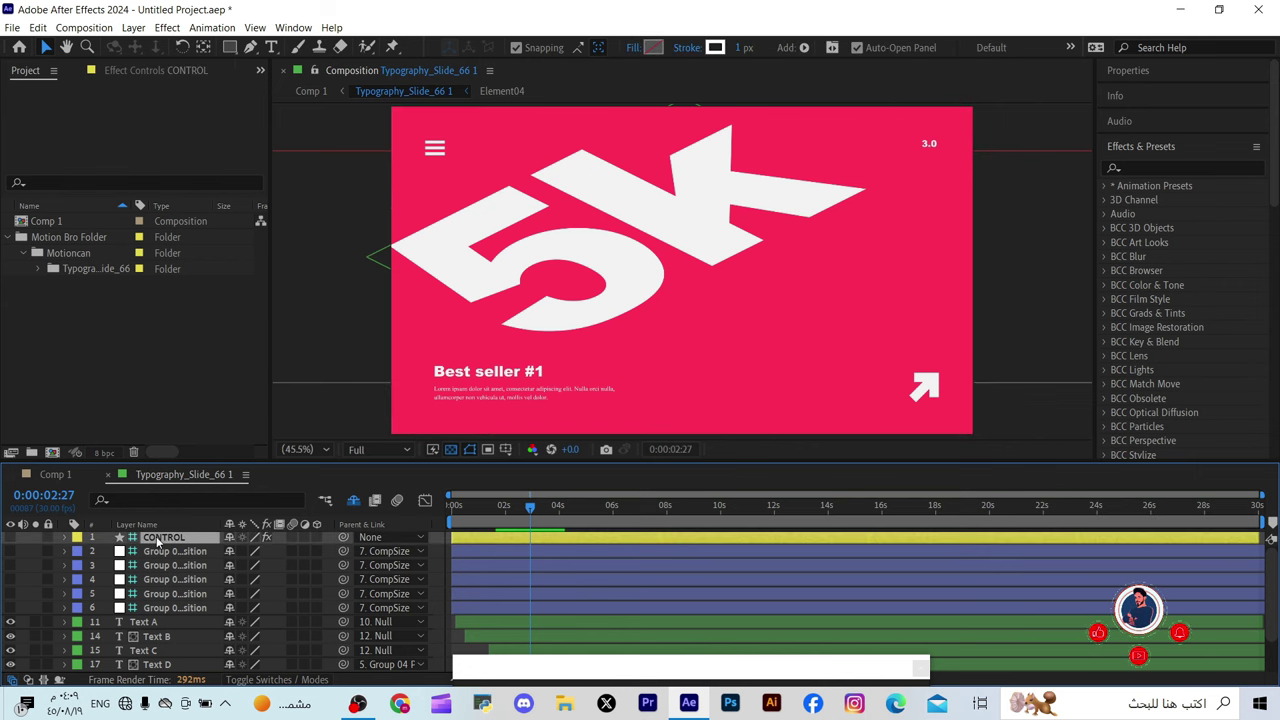
click(64, 538)
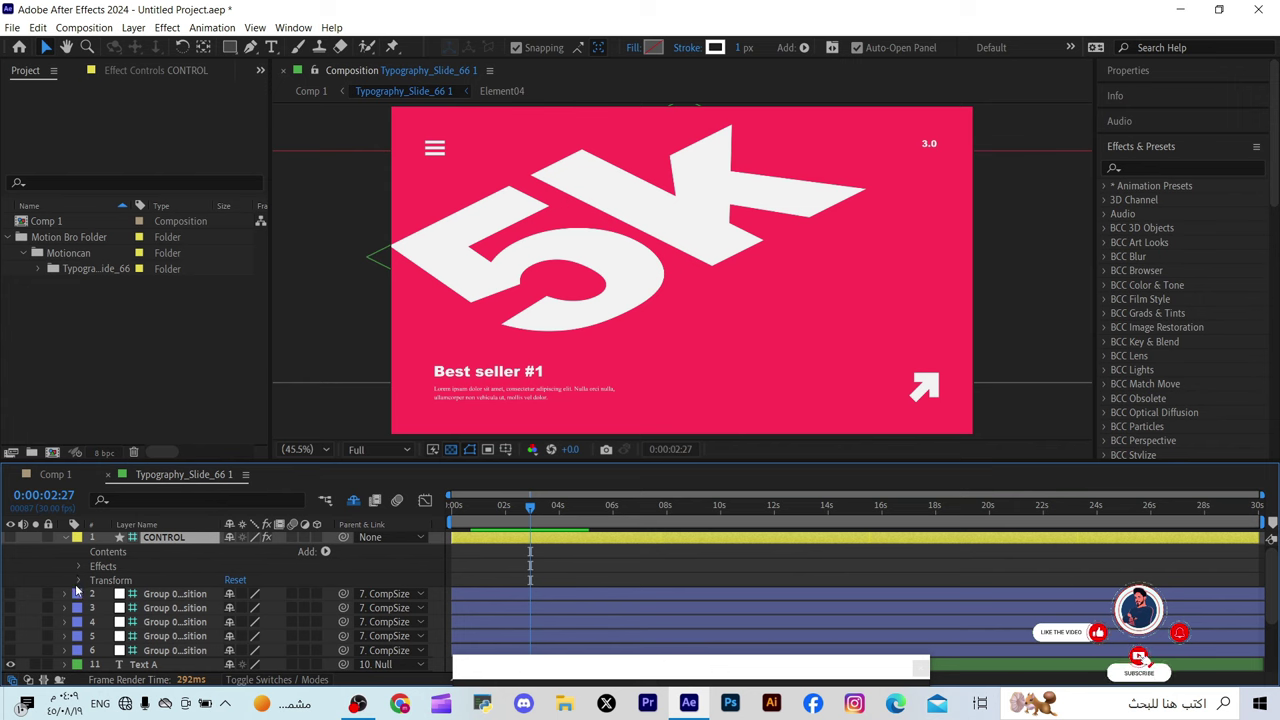
click(80, 566)
scroll(103, 590, down, 2)
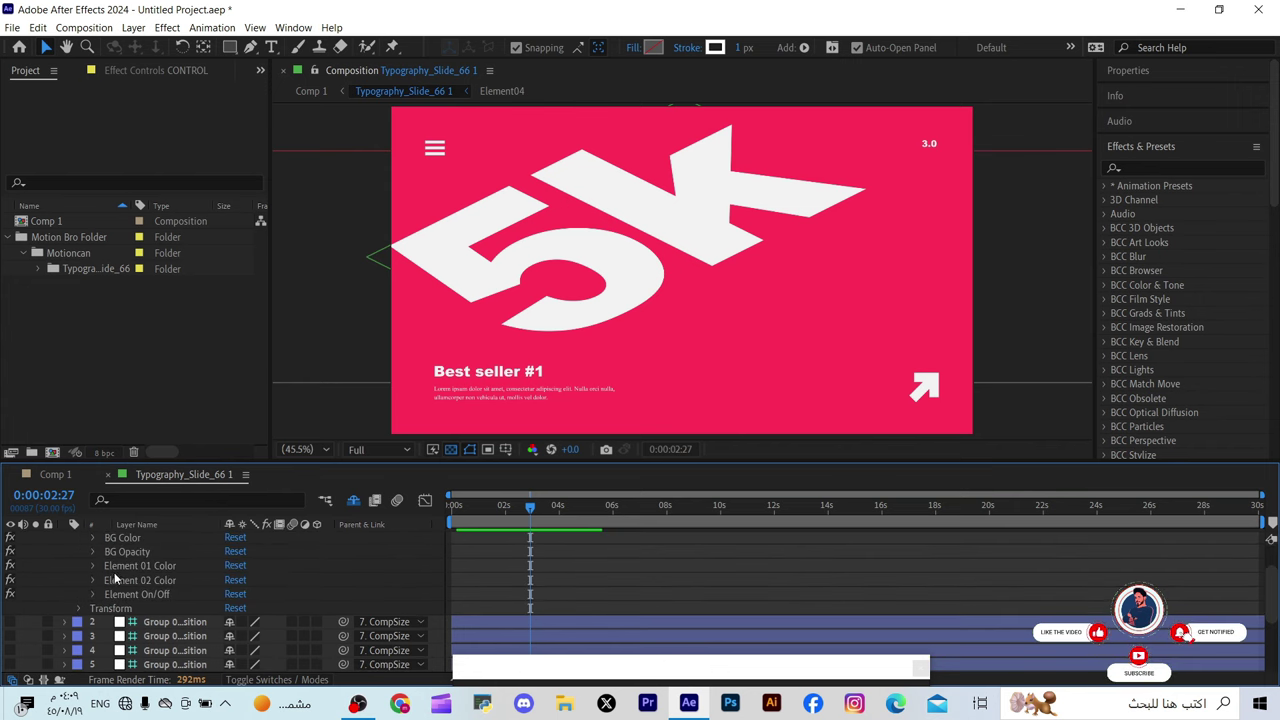
scroll(95, 588, up, 2)
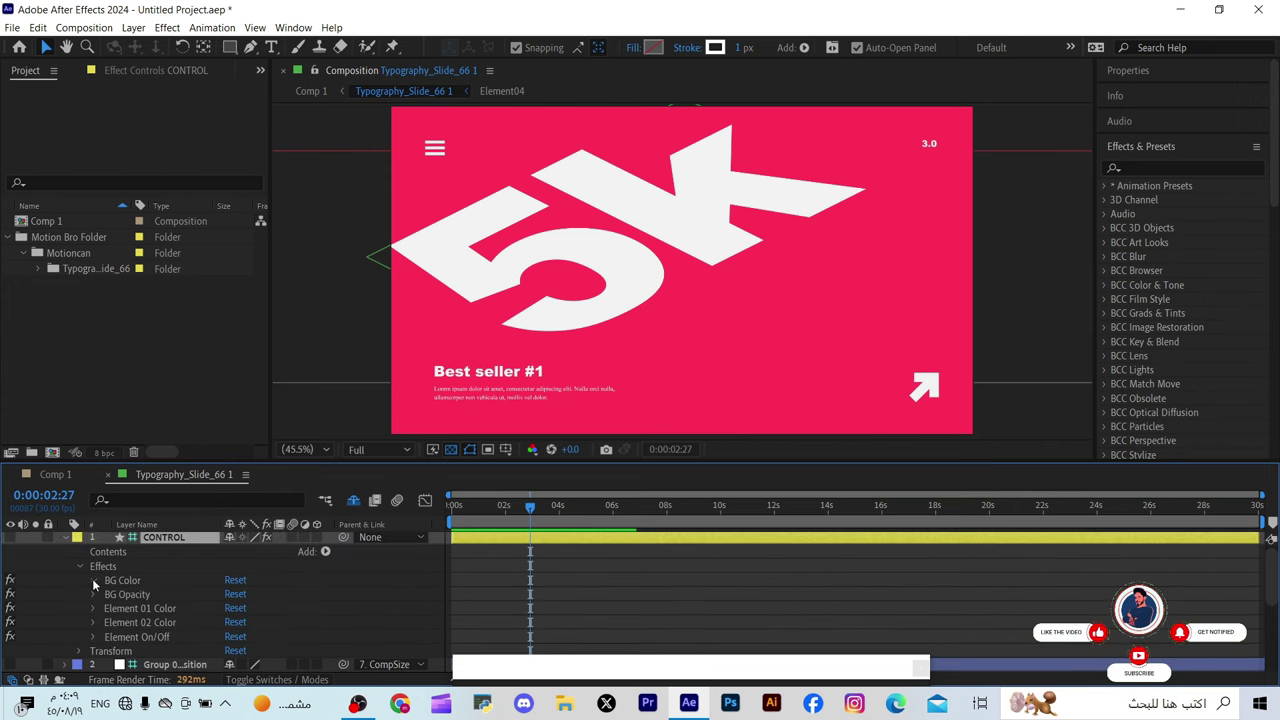
Step: Change the CONTROL layer's BG Color to blue 0E0FC7
click(93, 581)
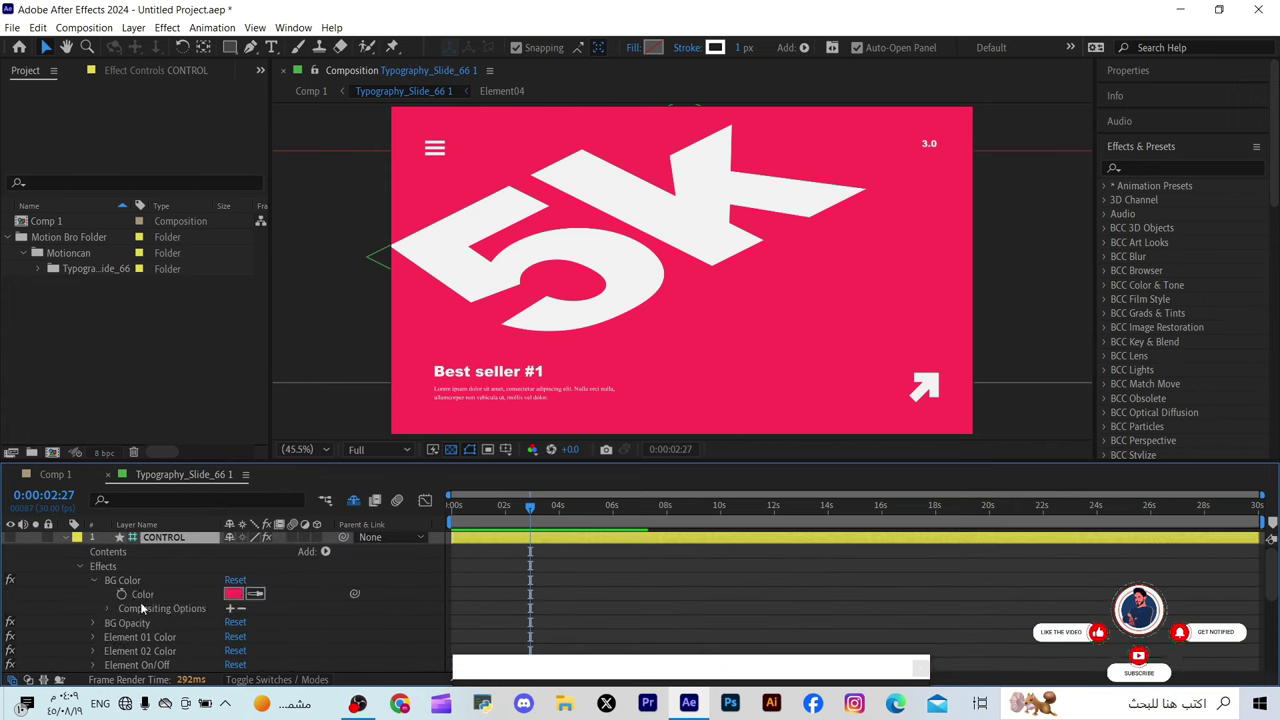
click(234, 596)
click(397, 571)
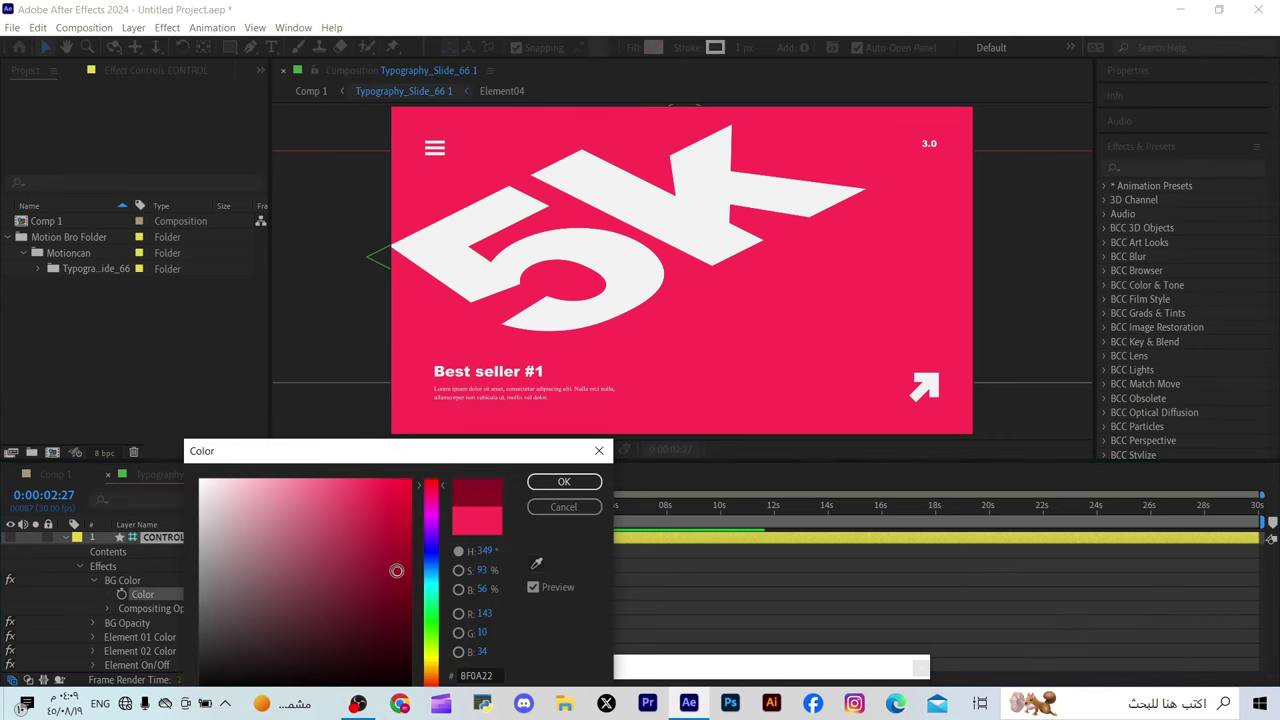
click(430, 549)
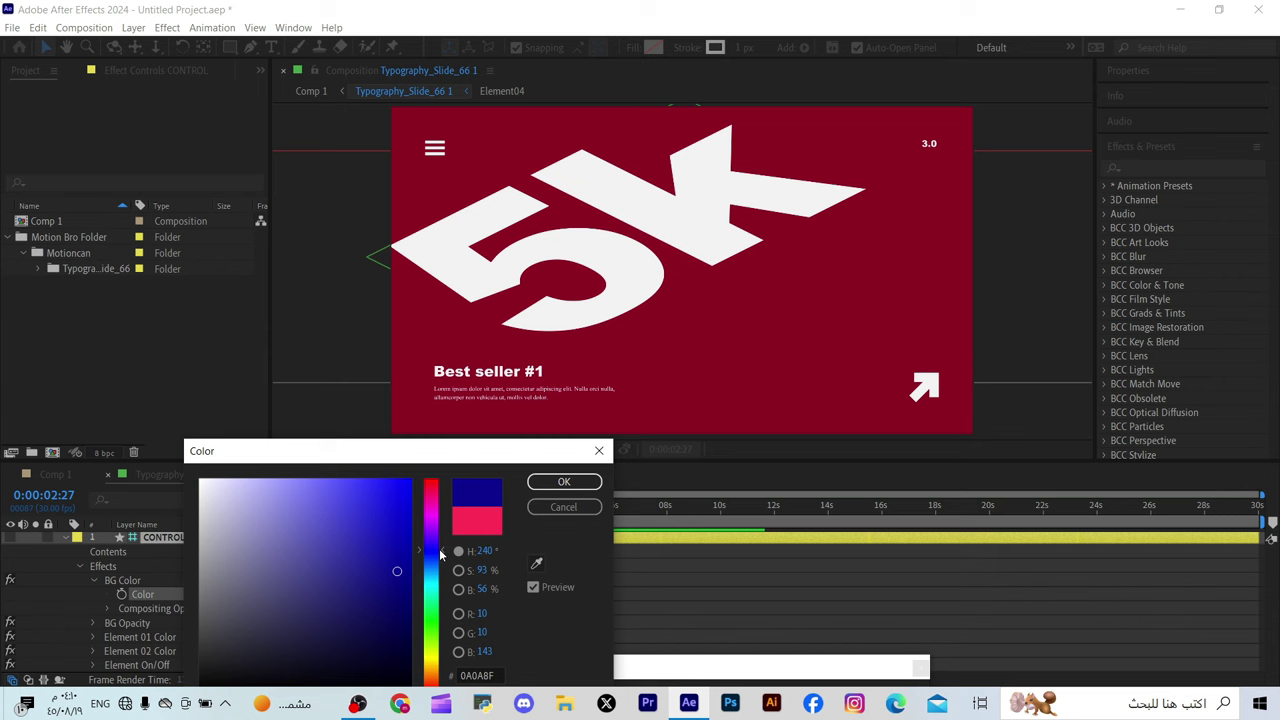
click(395, 525)
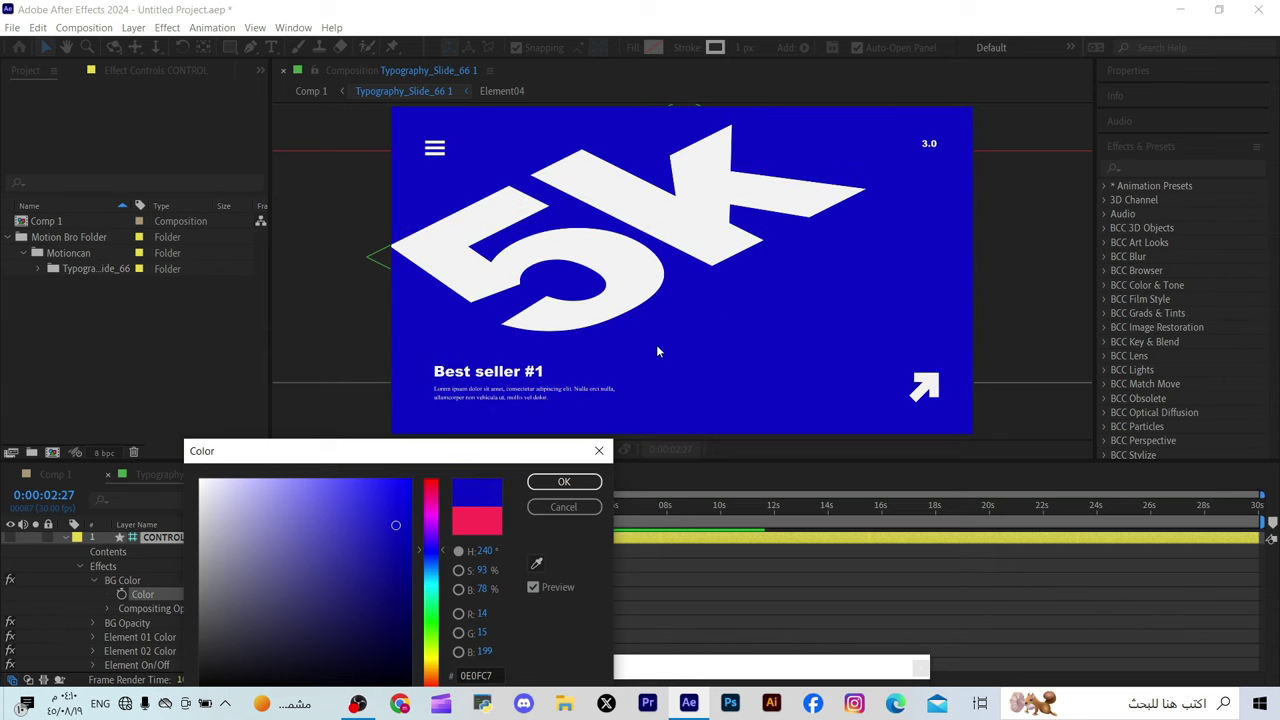
click(564, 482)
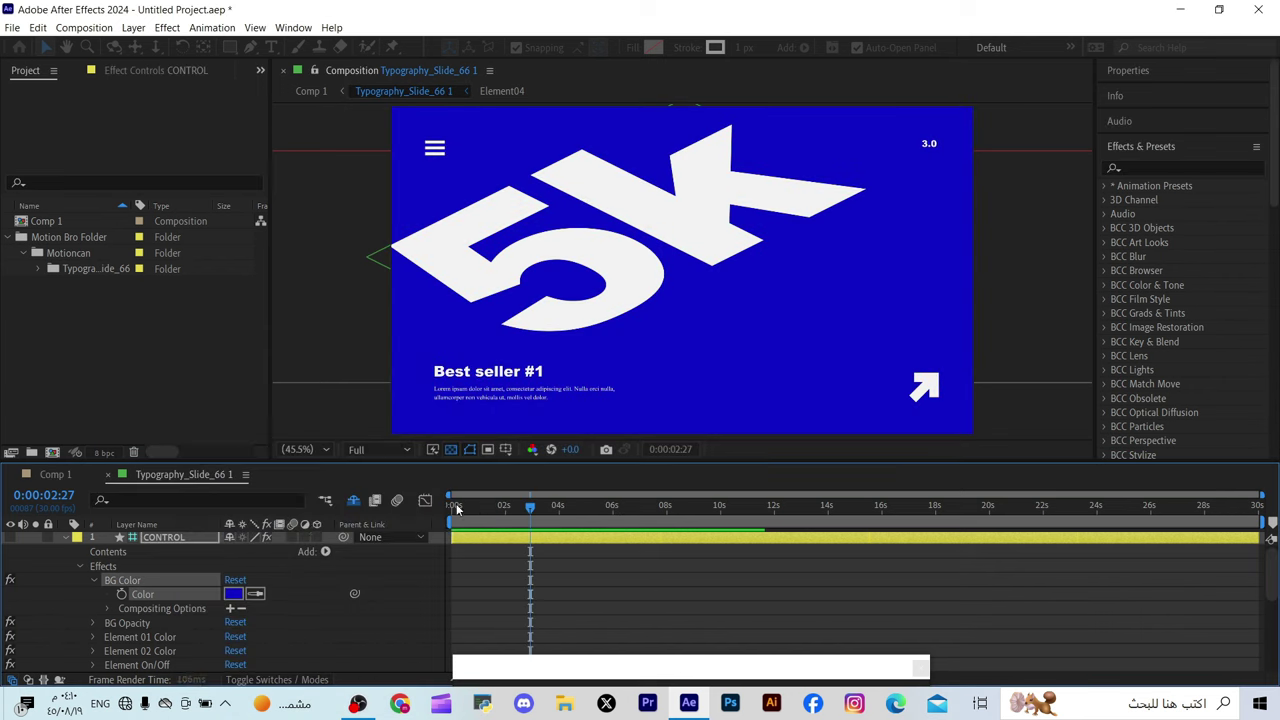
Step: Select the large 5K text and expand the Text A layer's Text, Path Options and More Options properties to examine them
double_click(552, 264)
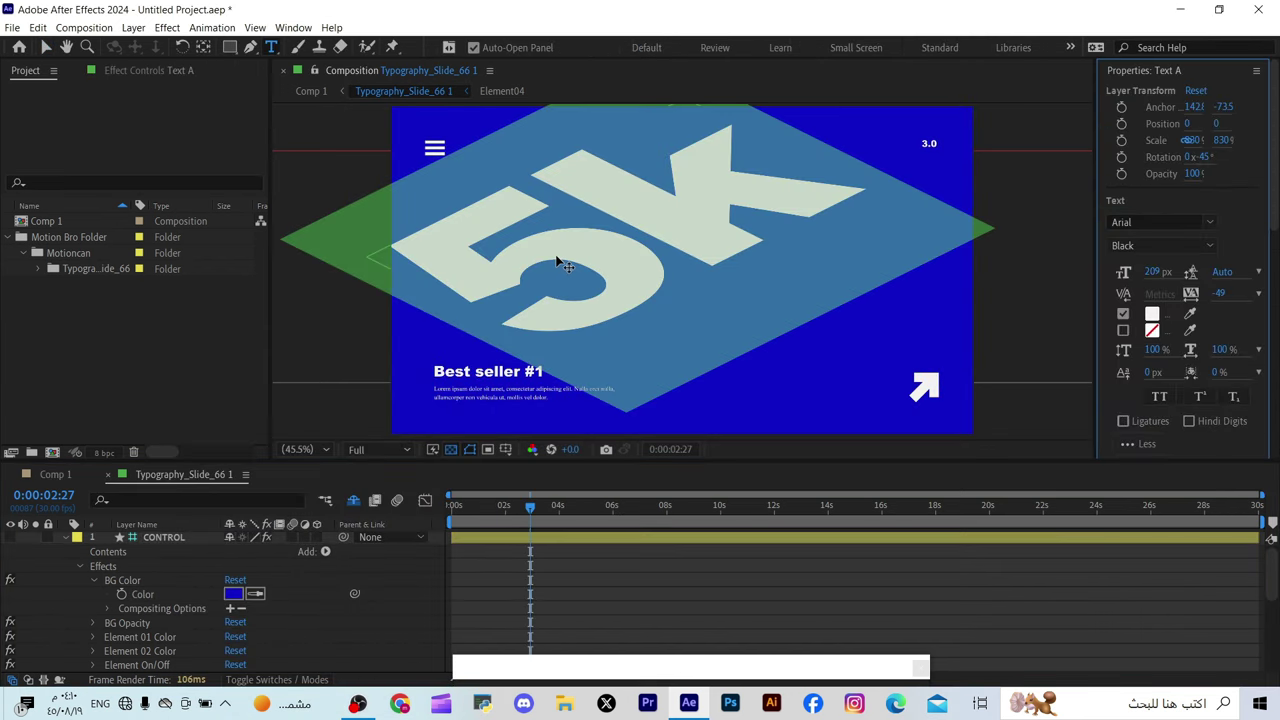
scroll(182, 640, down, 3)
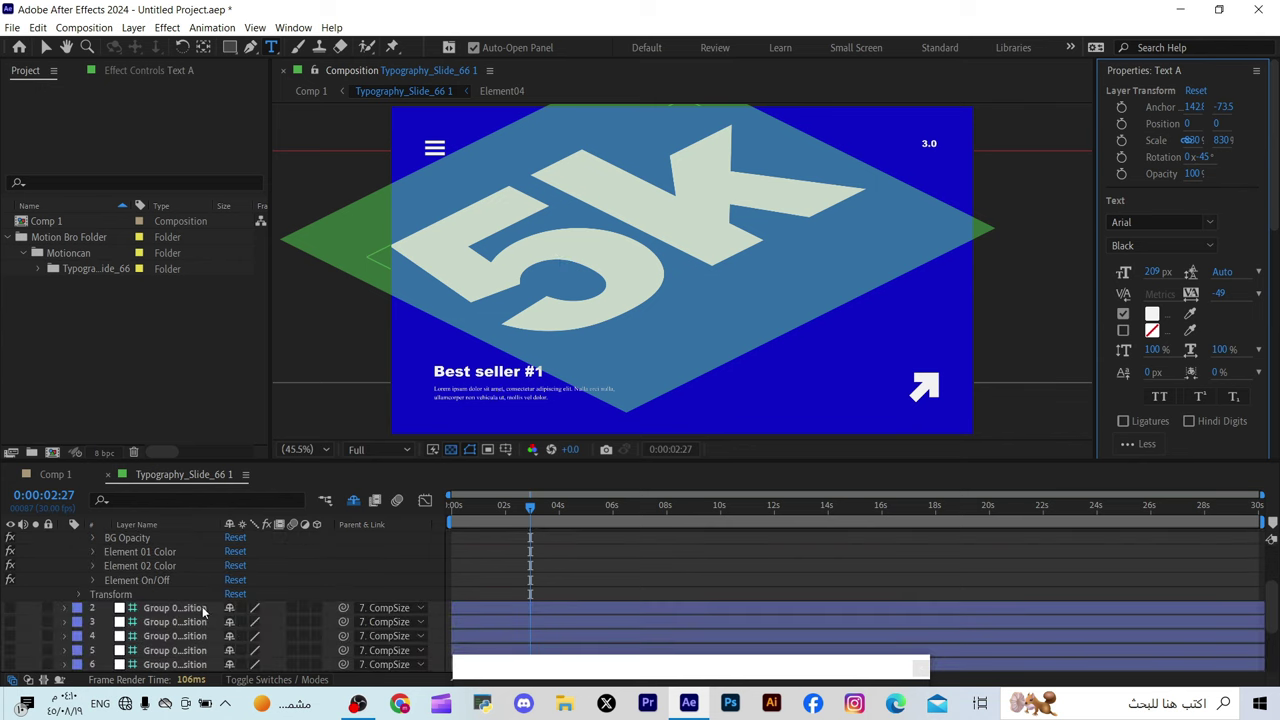
scroll(205, 613, down, 3)
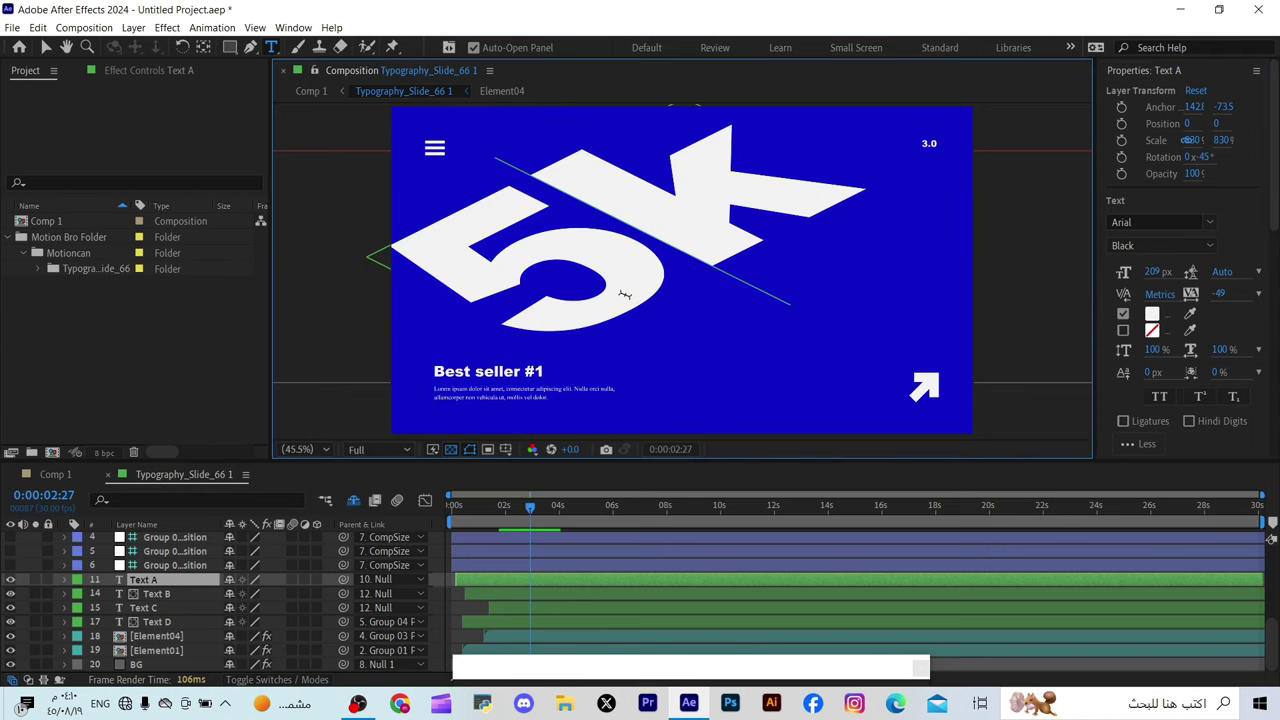
click(62, 579)
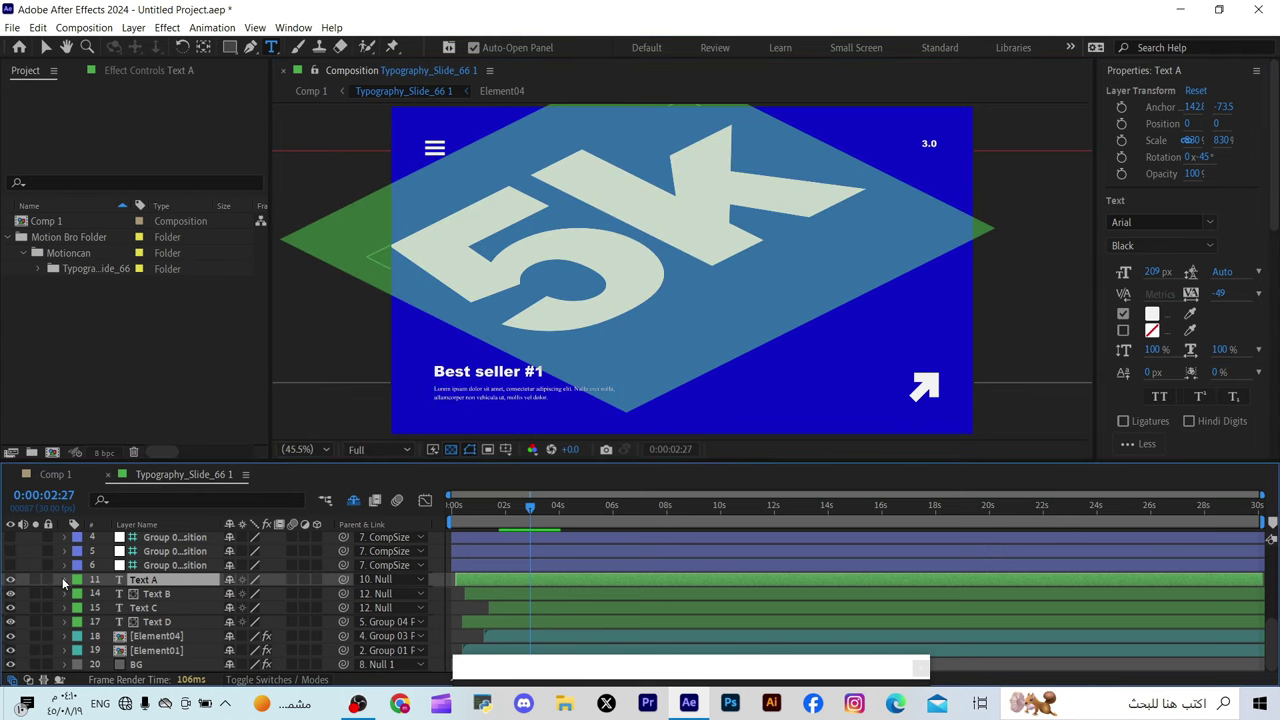
click(64, 579)
click(80, 594)
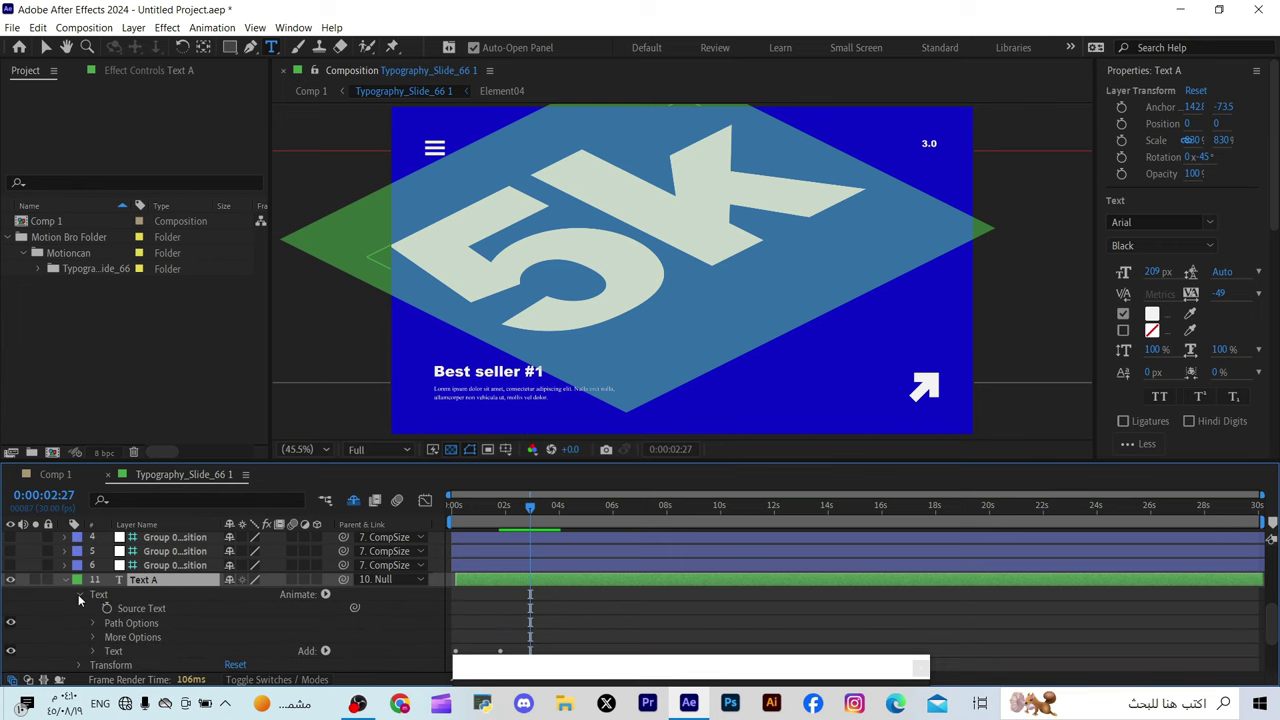
scroll(278, 654, down, 1)
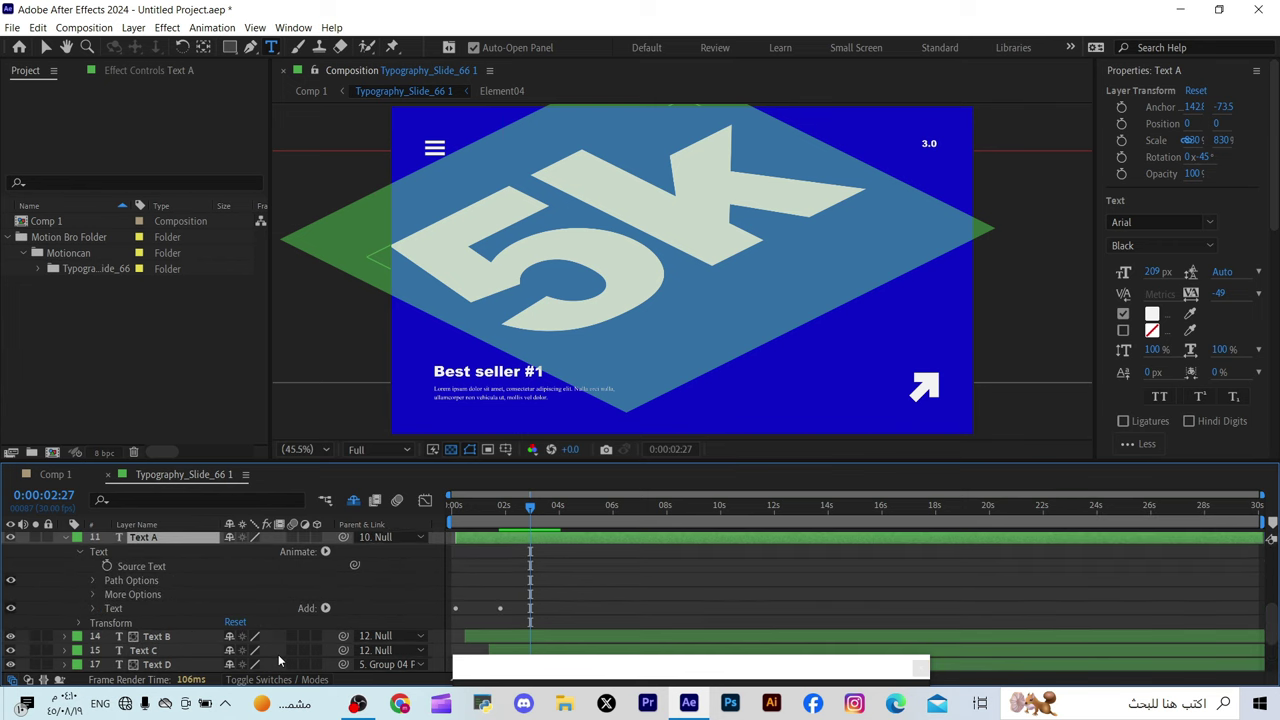
click(94, 581)
click(93, 608)
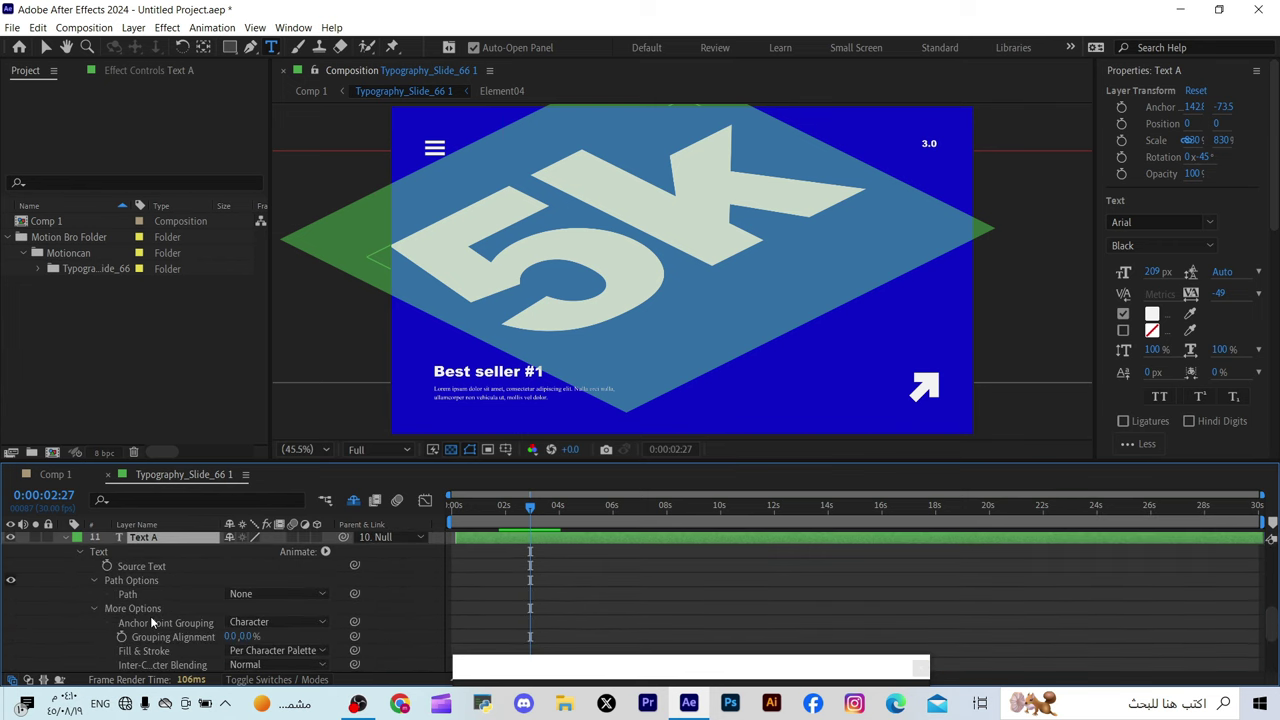
scroll(152, 620, up, 1)
scroll(152, 617, down, 1)
Step: Replace the 5 in the large 5K text with 9 and set the current time to 0:00:07:26
drag(531, 508, 657, 508)
click(576, 308)
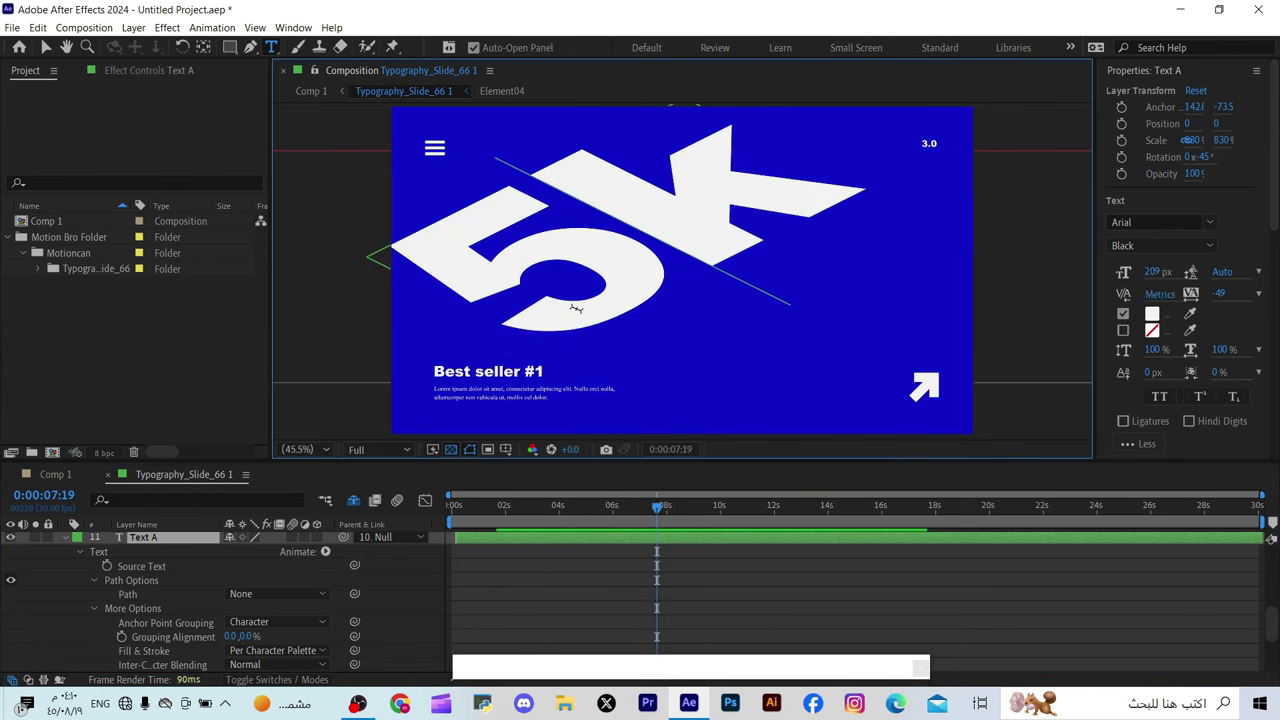
key(ctrl+a)
drag(626, 257, 482, 309)
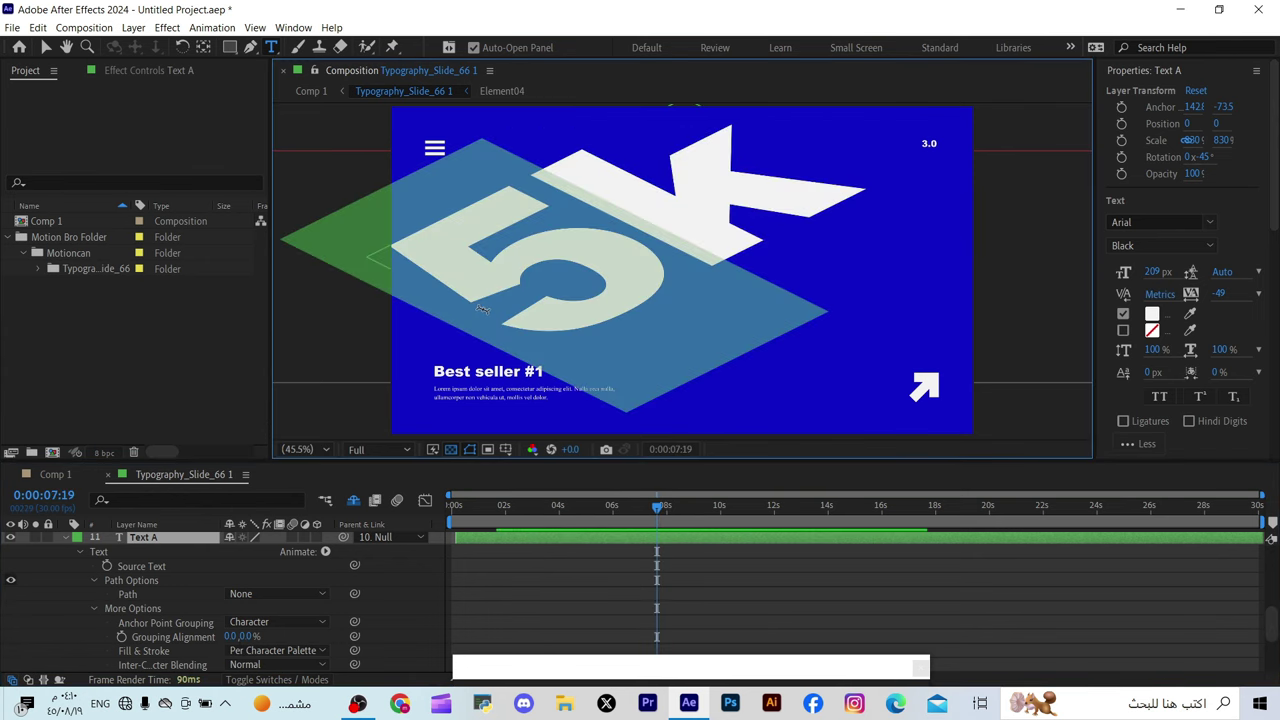
text(6)
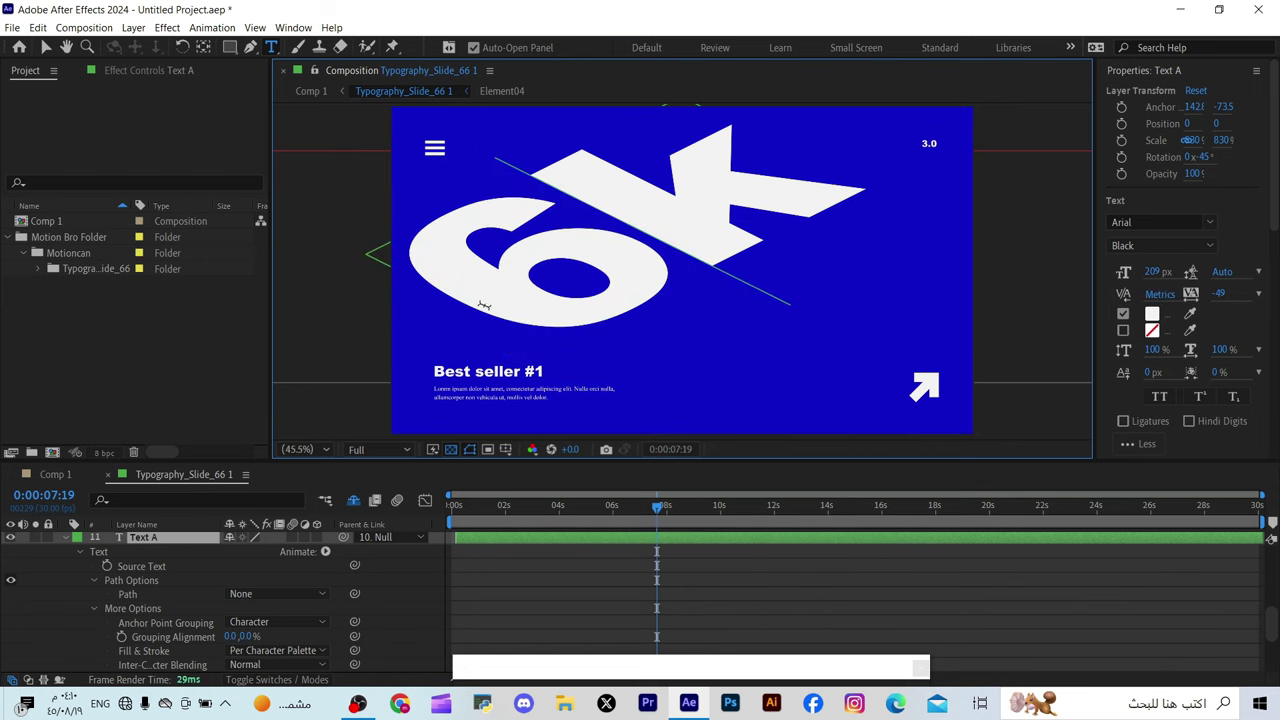
double_click(617, 240)
text(9)
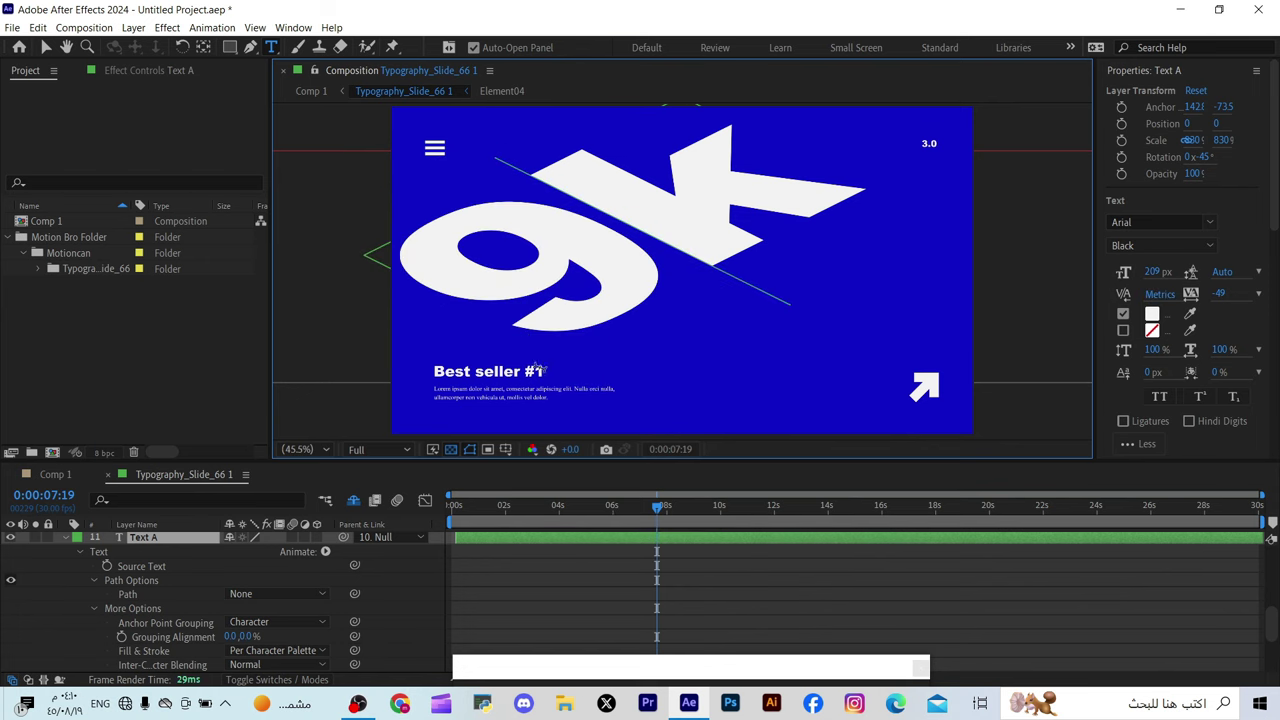
drag(664, 511, 636, 509)
drag(455, 555, 664, 552)
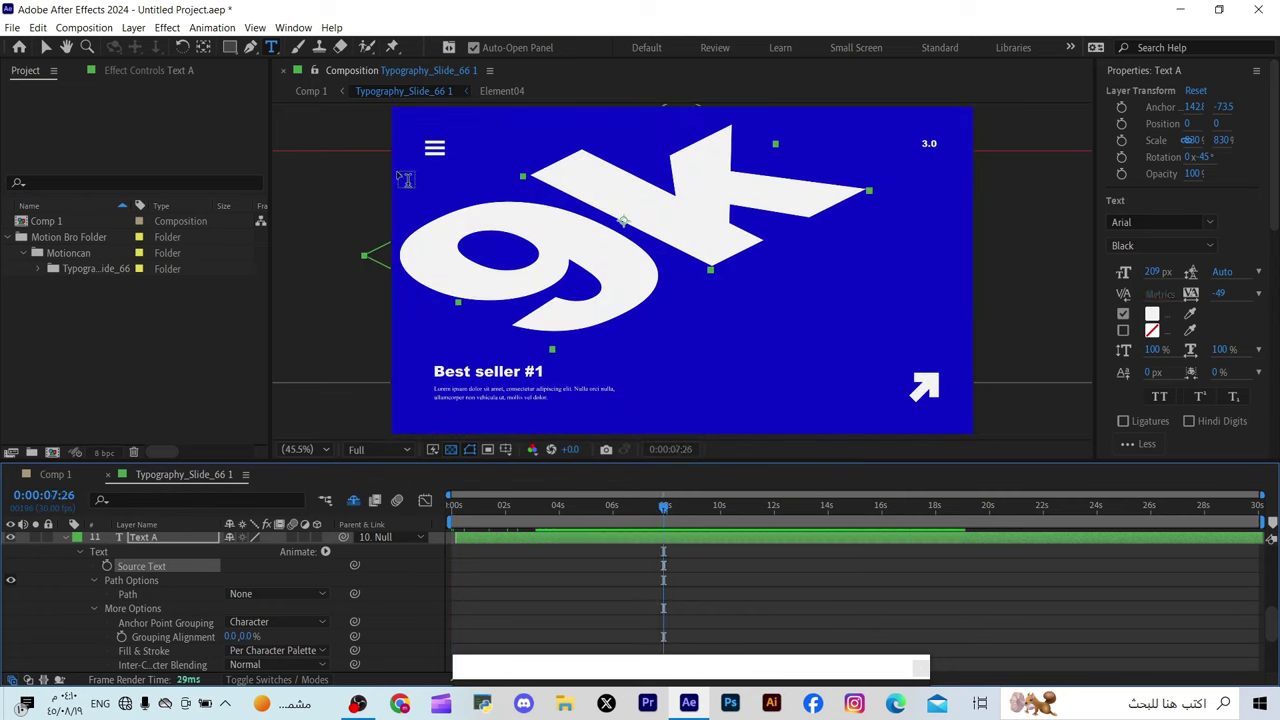
Step: Delete the three-line menu icon and the 3.0 text from the slide, and select the arrow element
click(44, 48)
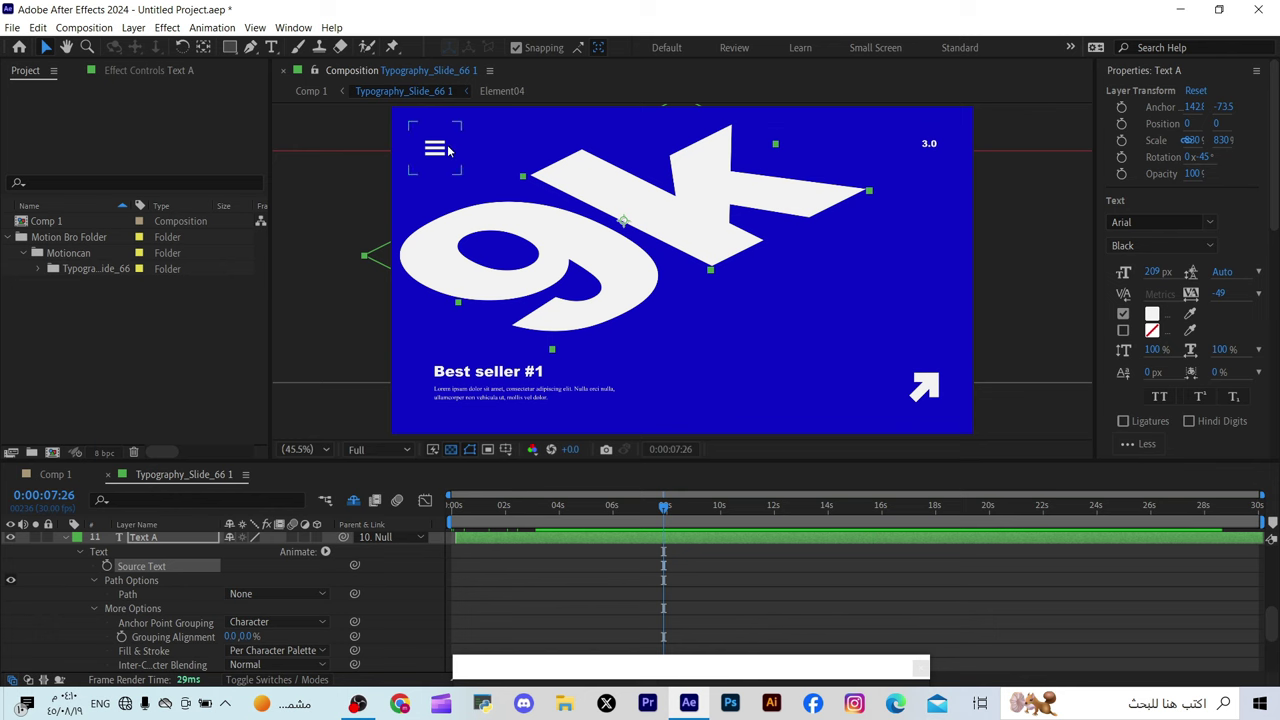
click(449, 152)
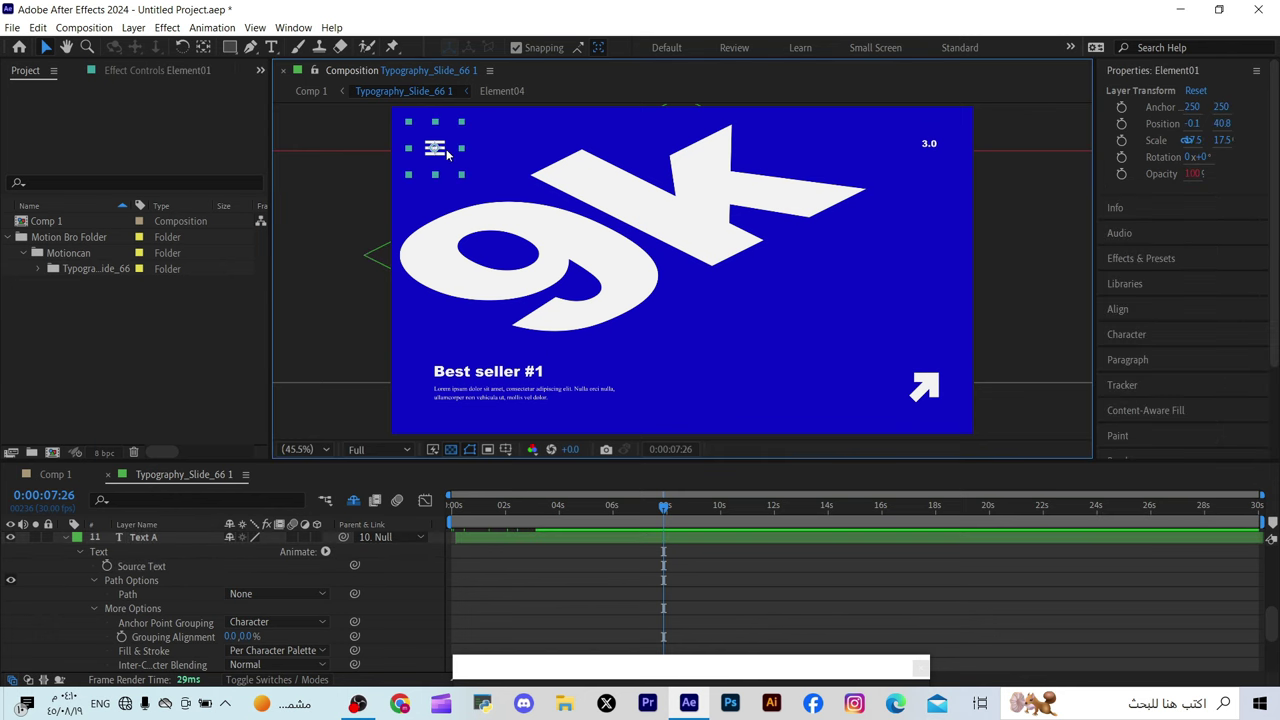
key(Delete)
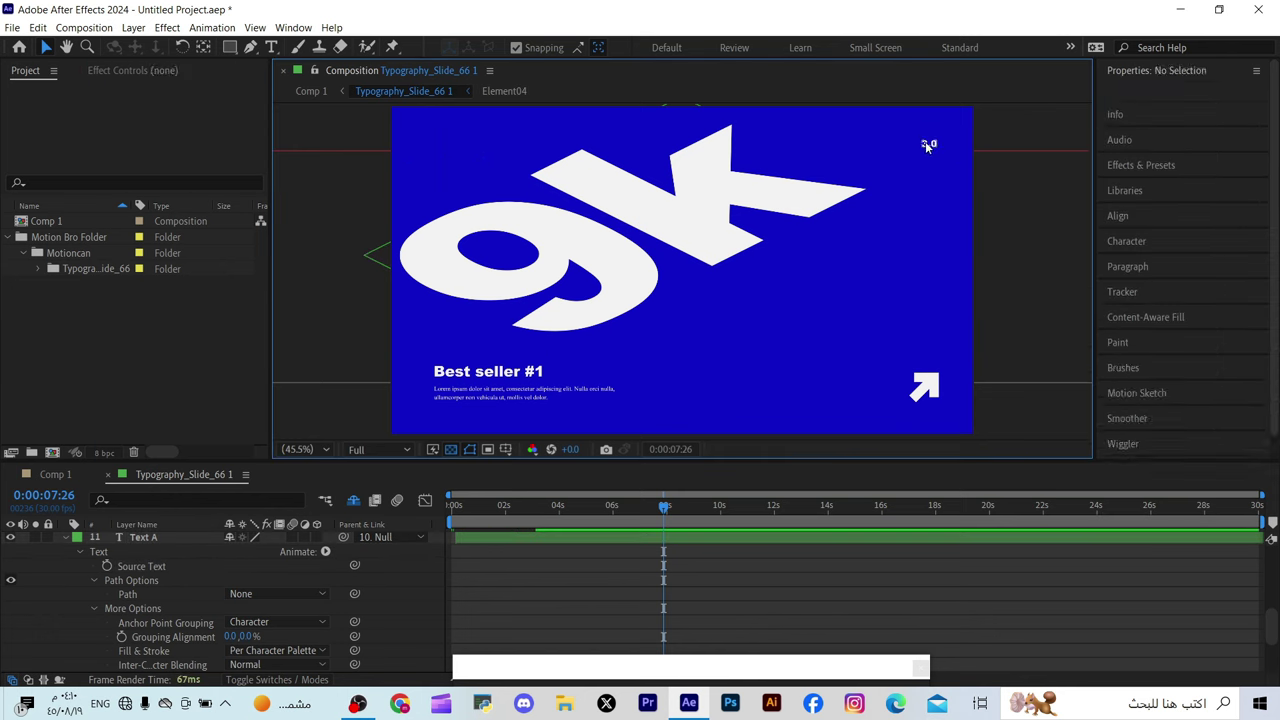
click(928, 146)
key(Delete)
click(902, 401)
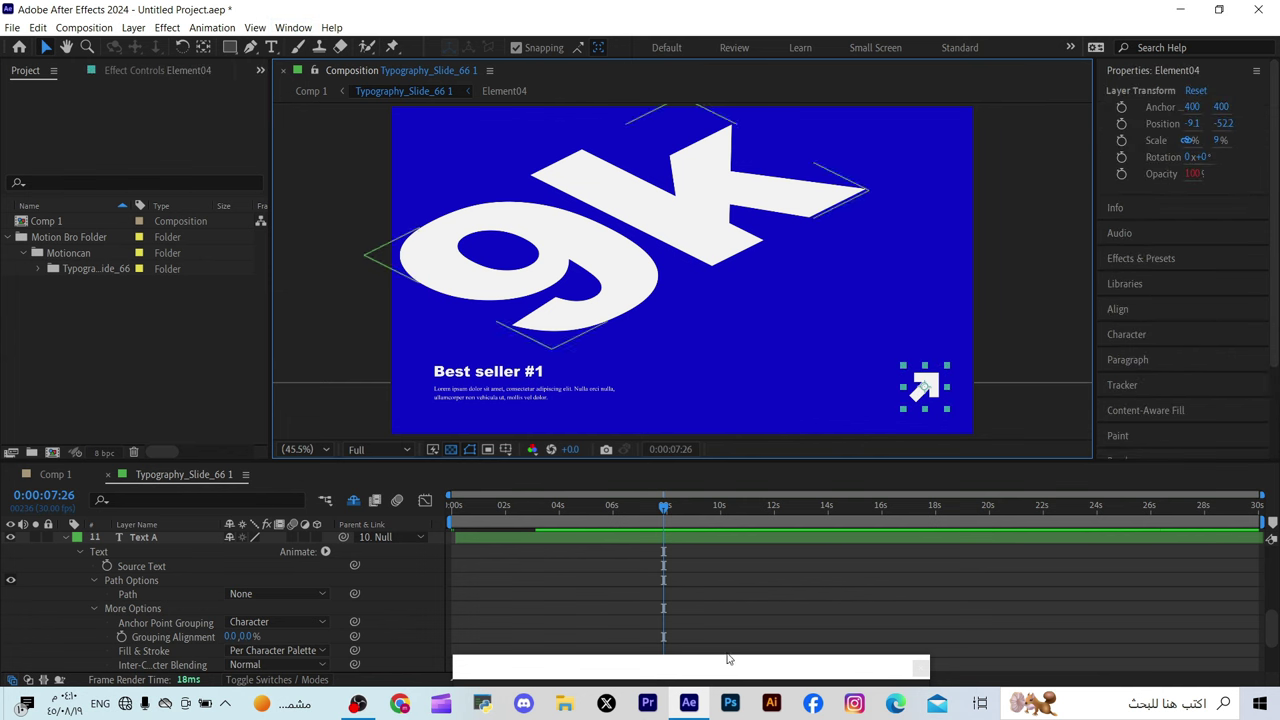
Step: Bring the Motion Bro window fully into view and browse the presets of its Backgrounds category
drag(698, 665, 330, 53)
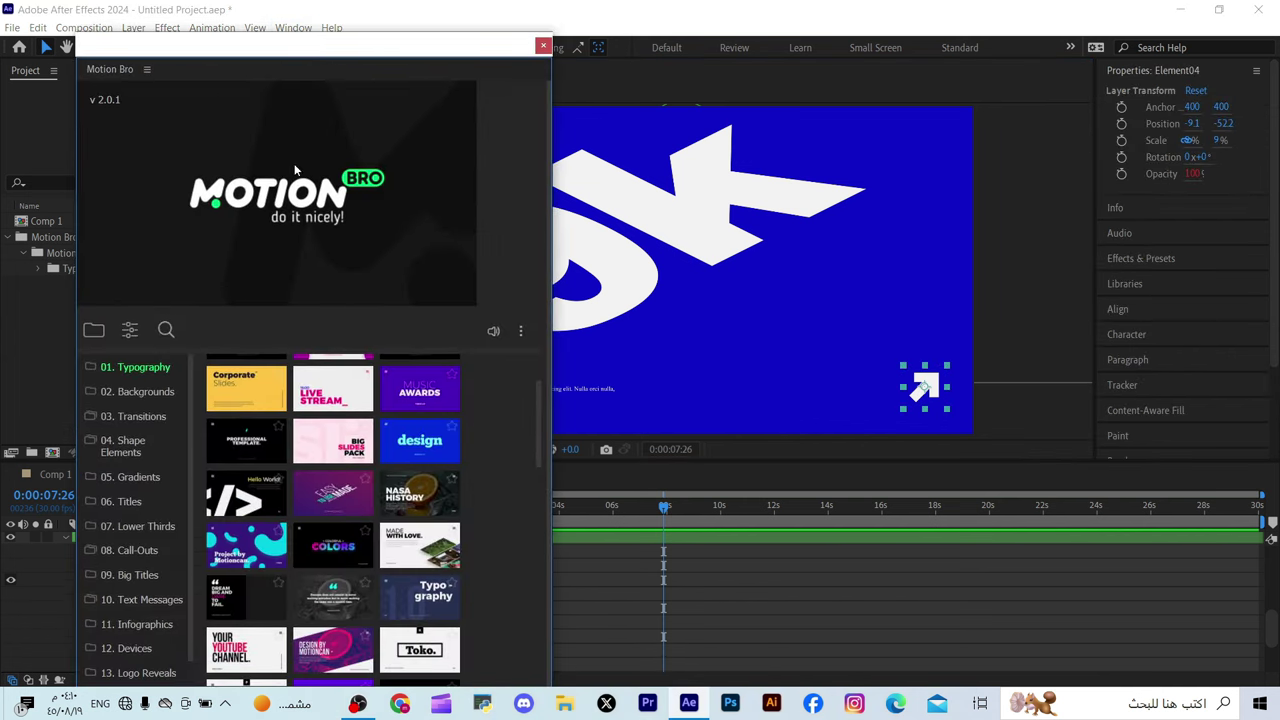
click(129, 389)
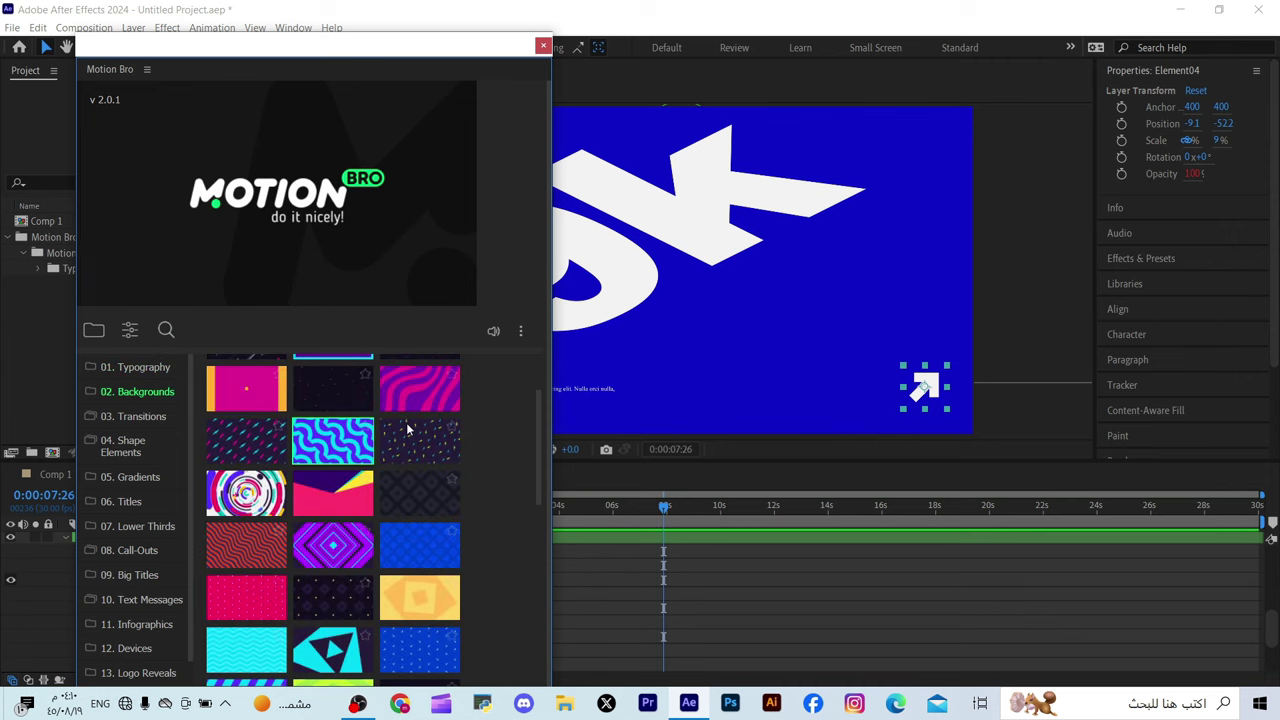
scroll(290, 530, down, 3)
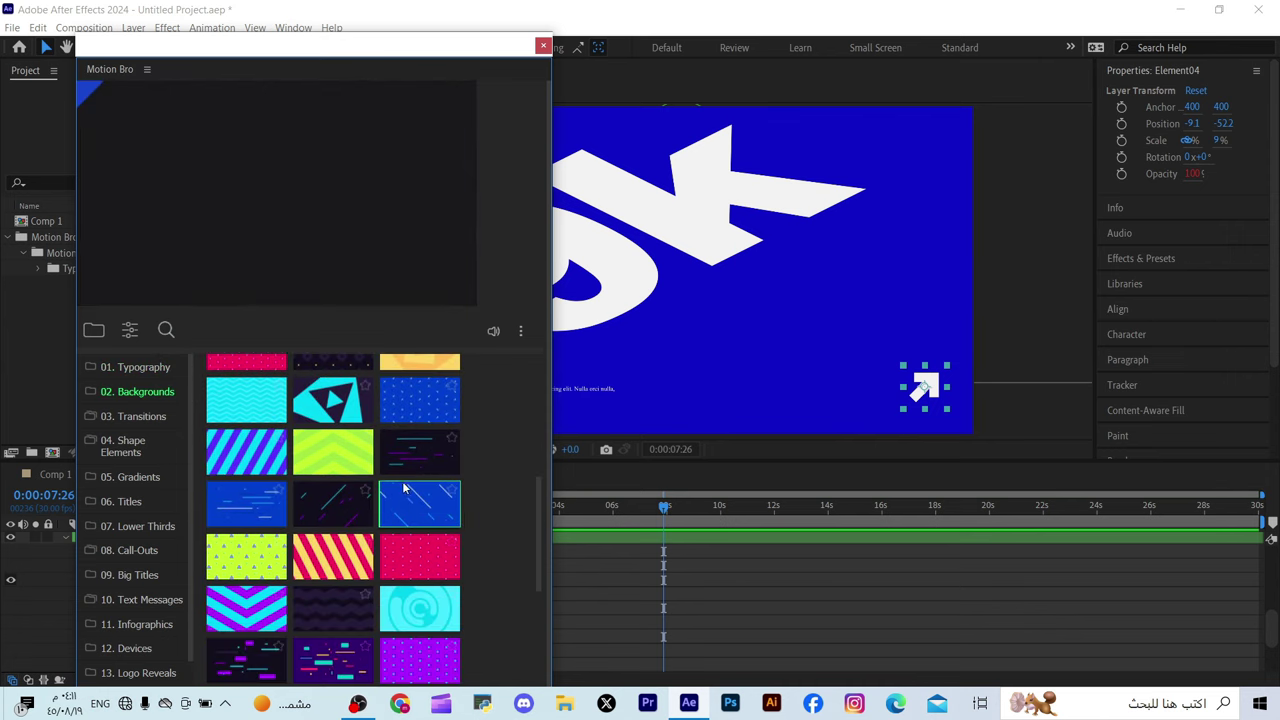
scroll(420, 450, down, 3)
scroll(420, 460, down, 2)
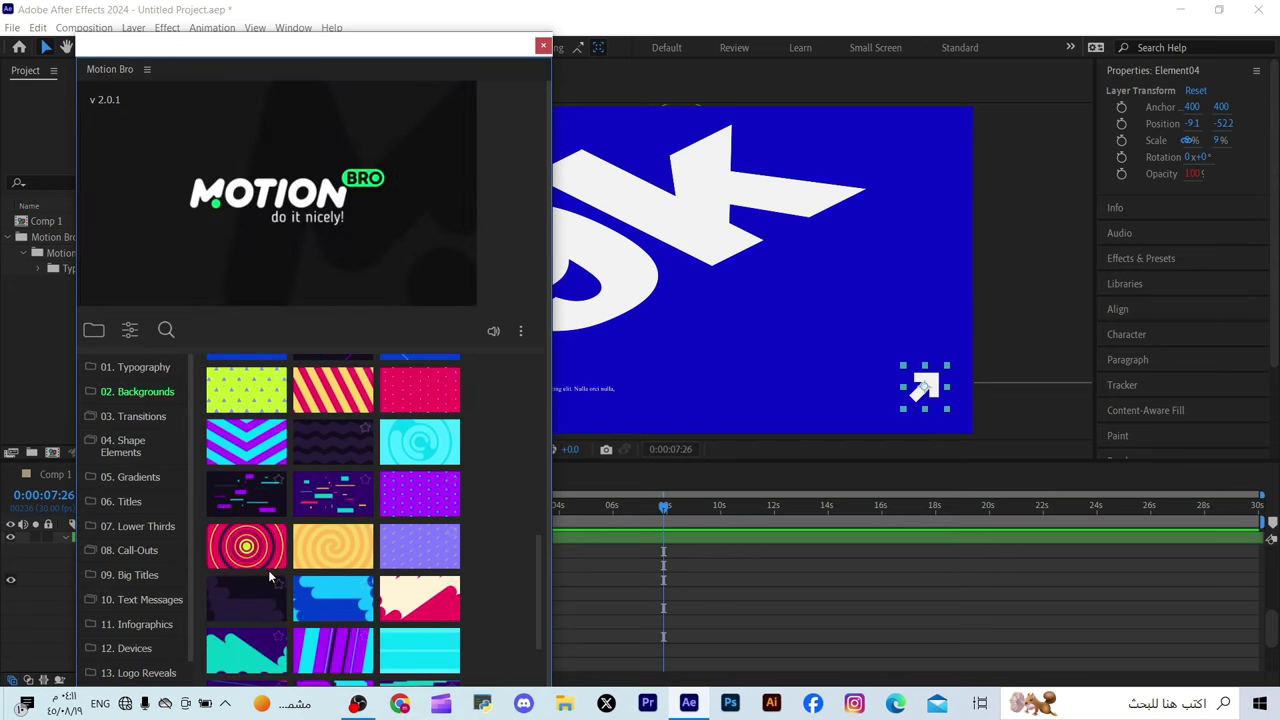
scroll(285, 565, down, 2)
mouse_move(336, 560)
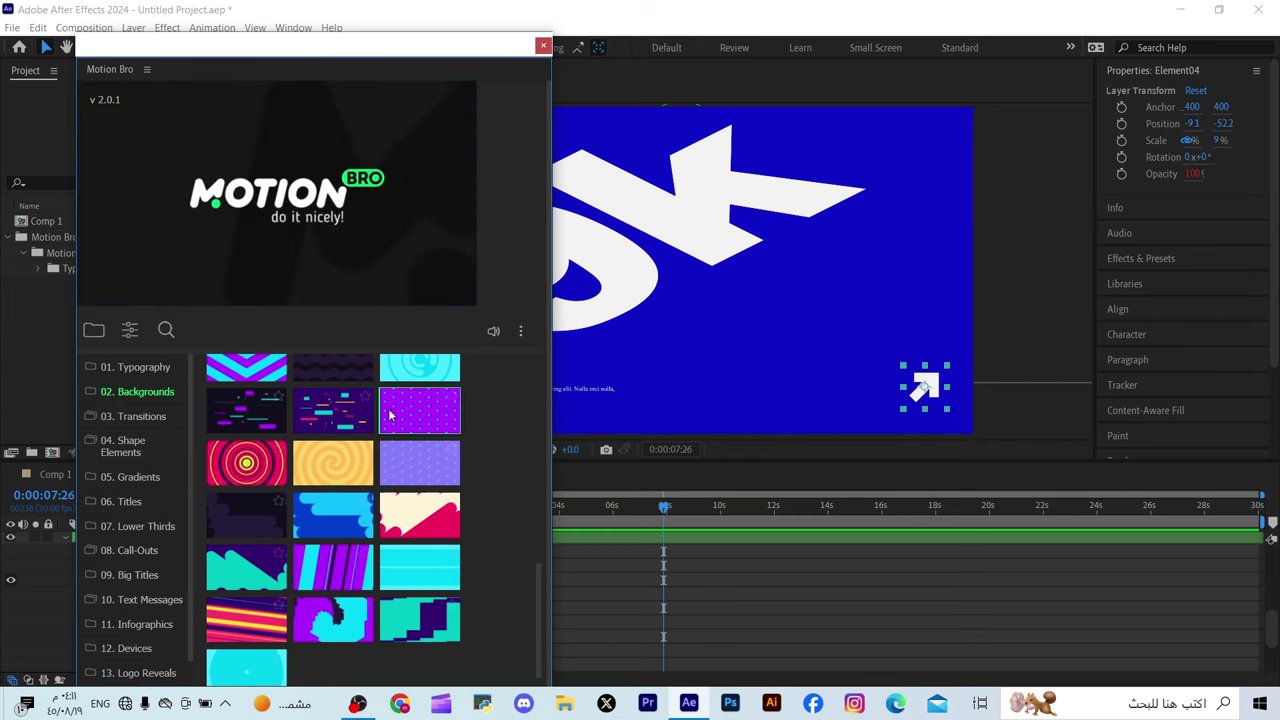
mouse_move(409, 416)
Step: Add the pink and purple wavy Background_09 preset to the slide composition and move the Motion Bro window aside
scroll(321, 560, up, 3)
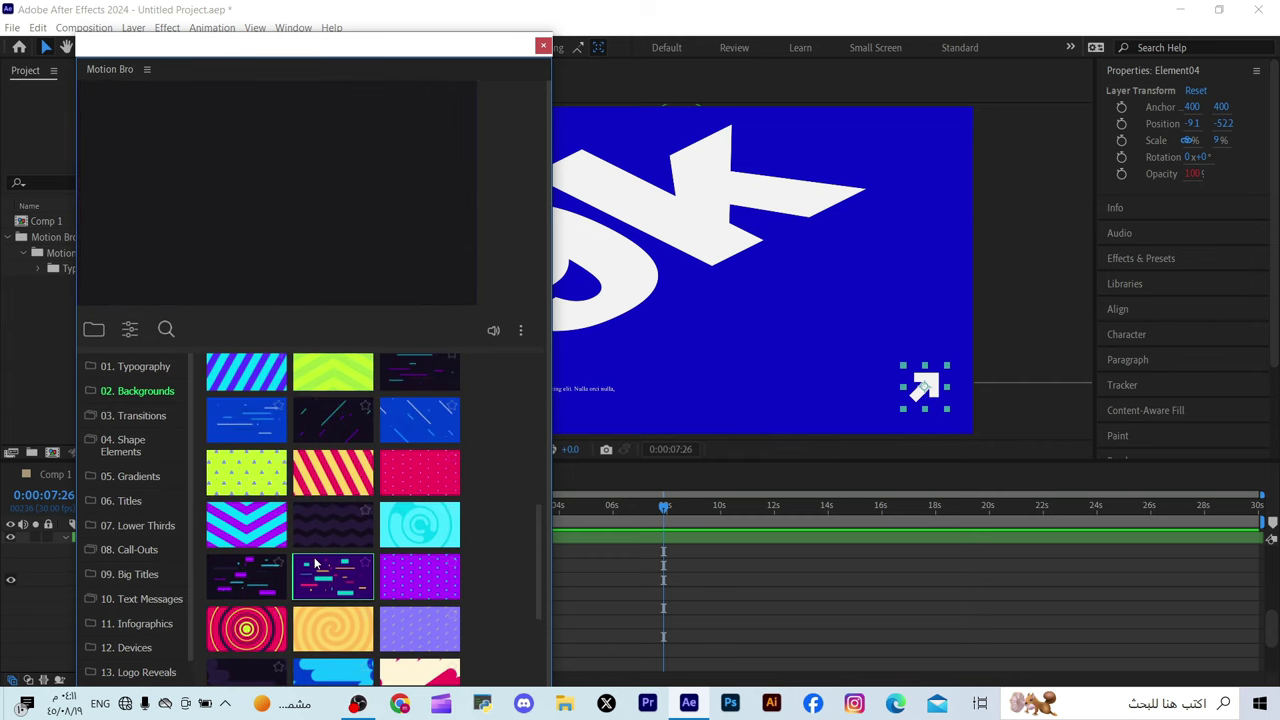
scroll(321, 560, up, 3)
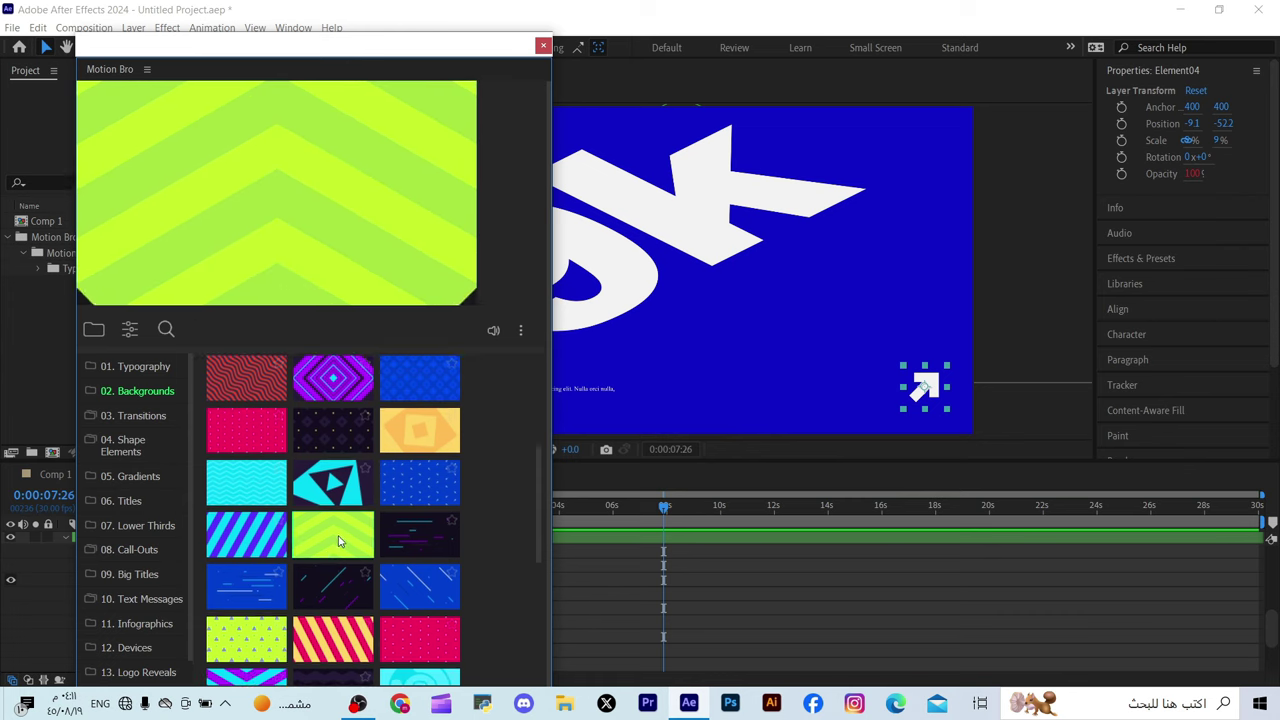
scroll(340, 540, up, 3)
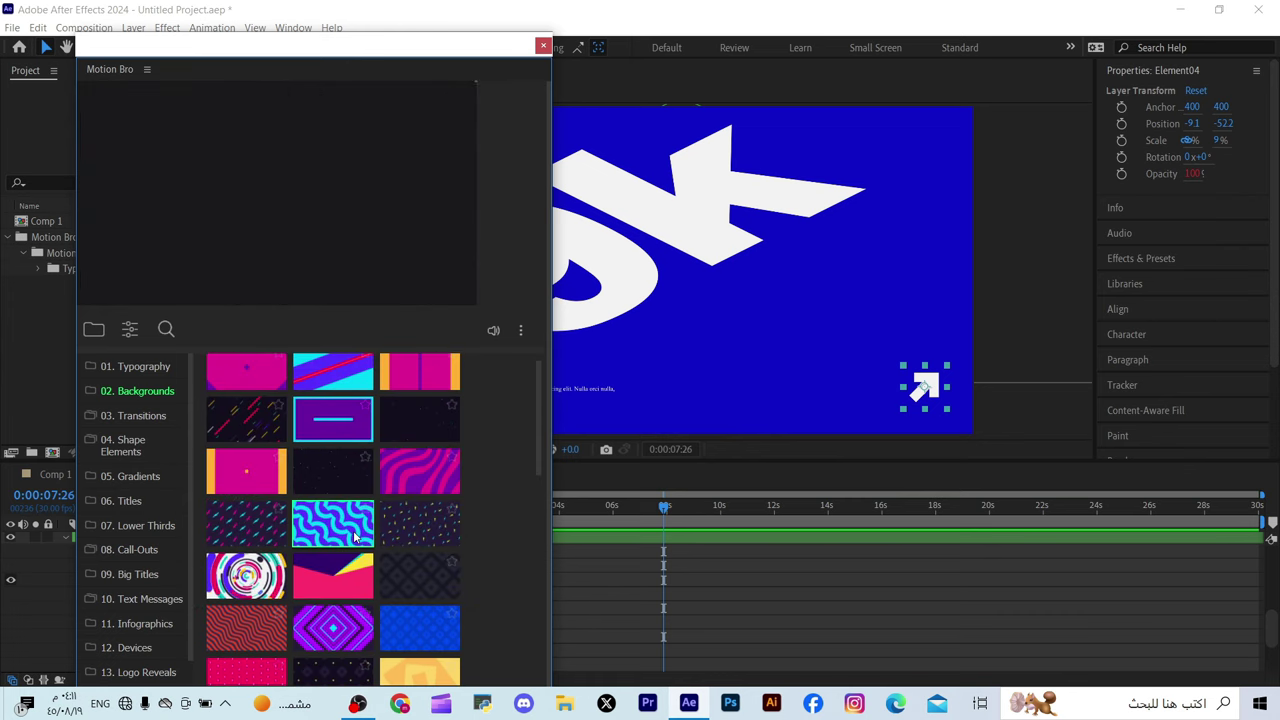
mouse_move(353, 538)
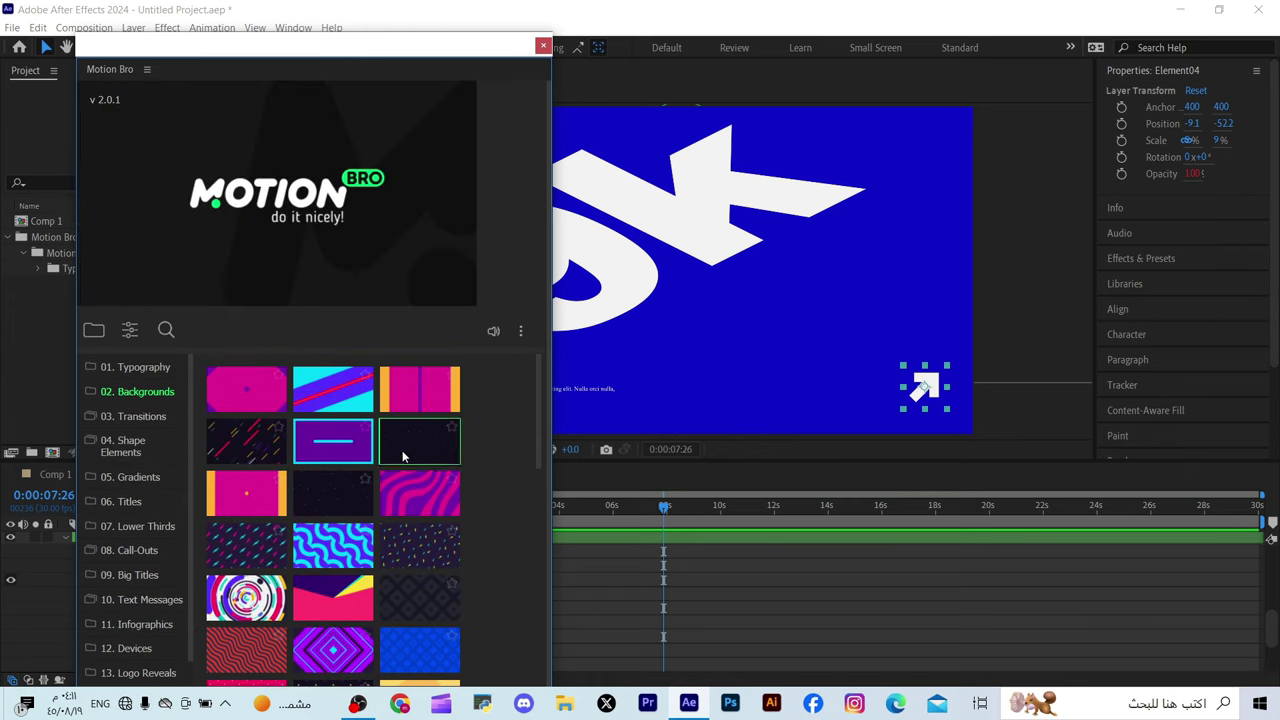
mouse_move(431, 498)
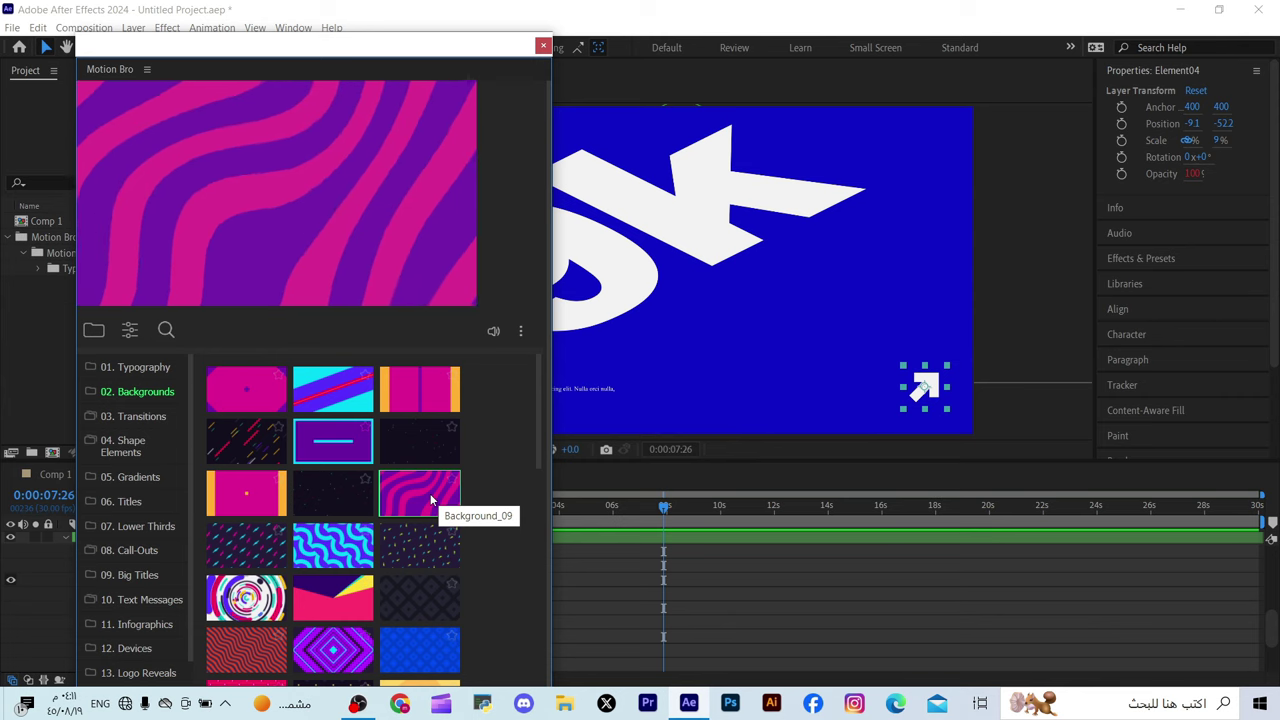
drag(430, 493, 655, 600)
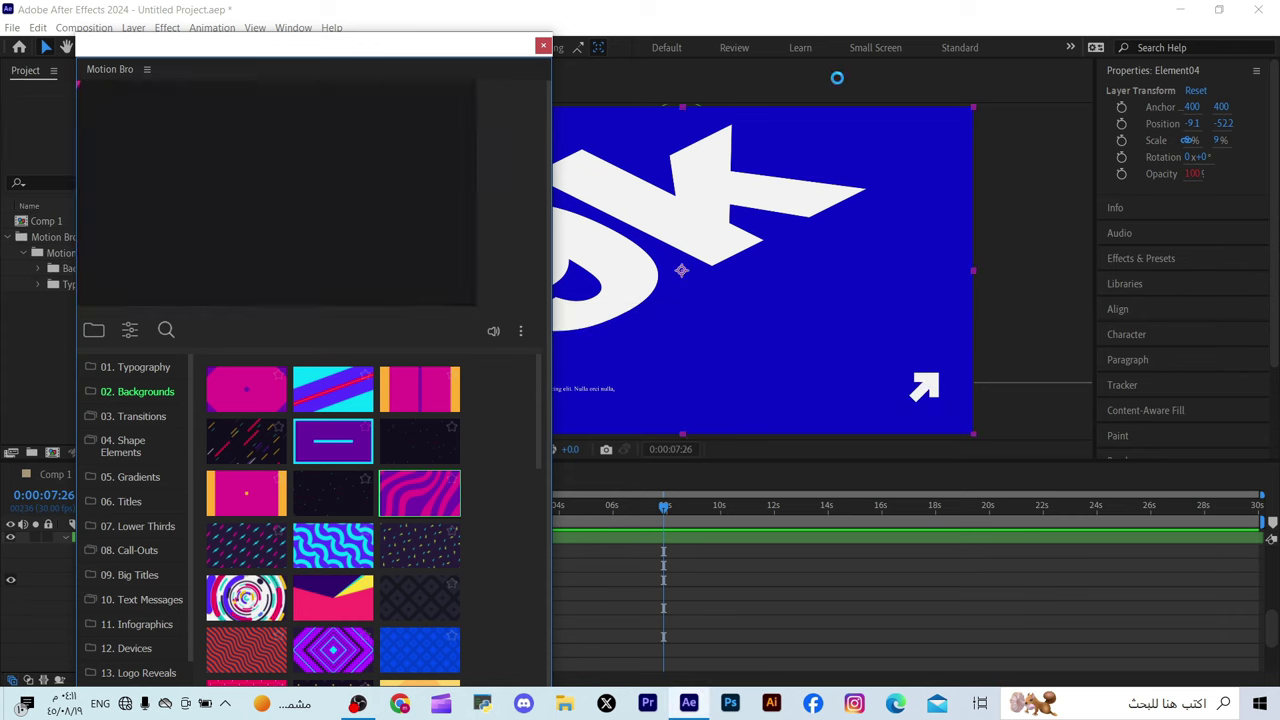
drag(369, 66, 1128, 115)
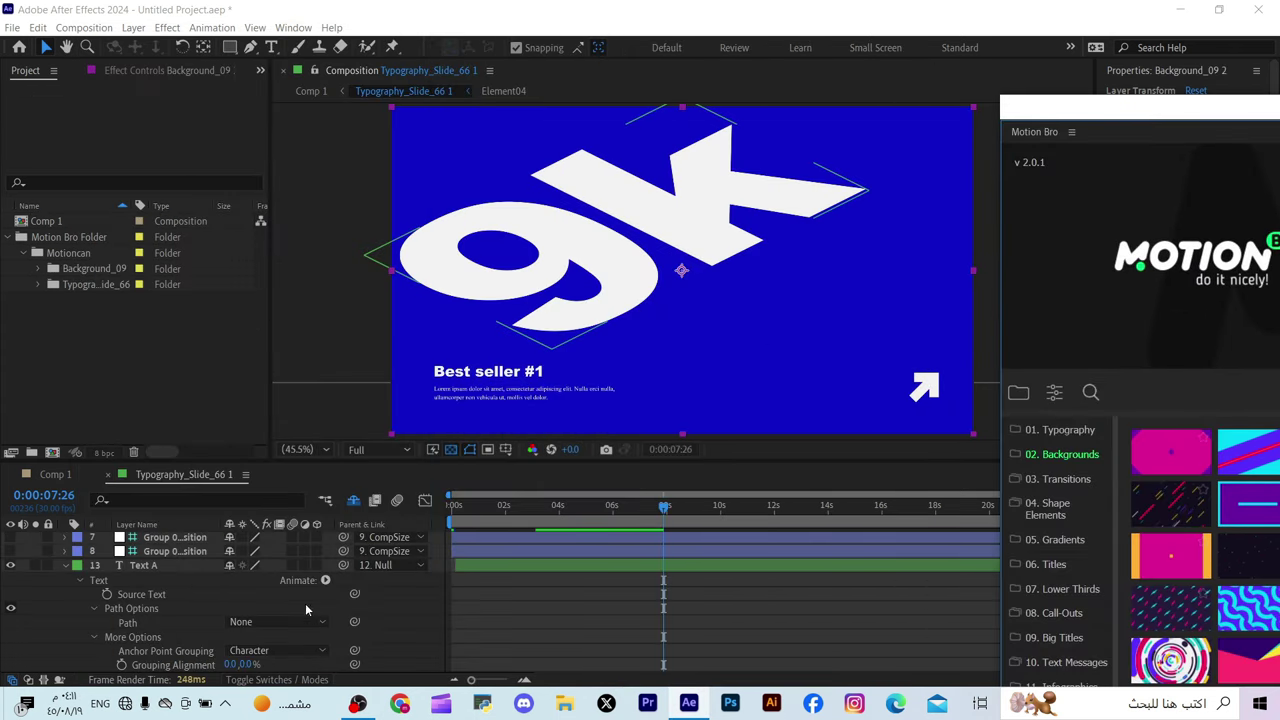
Step: Open the Background_09 2 precomposition from its layer in Typography_Slide_66 1 and set the current time to 0:01:39:24
scroll(305, 608, up, 2)
scroll(68, 610, up, 4)
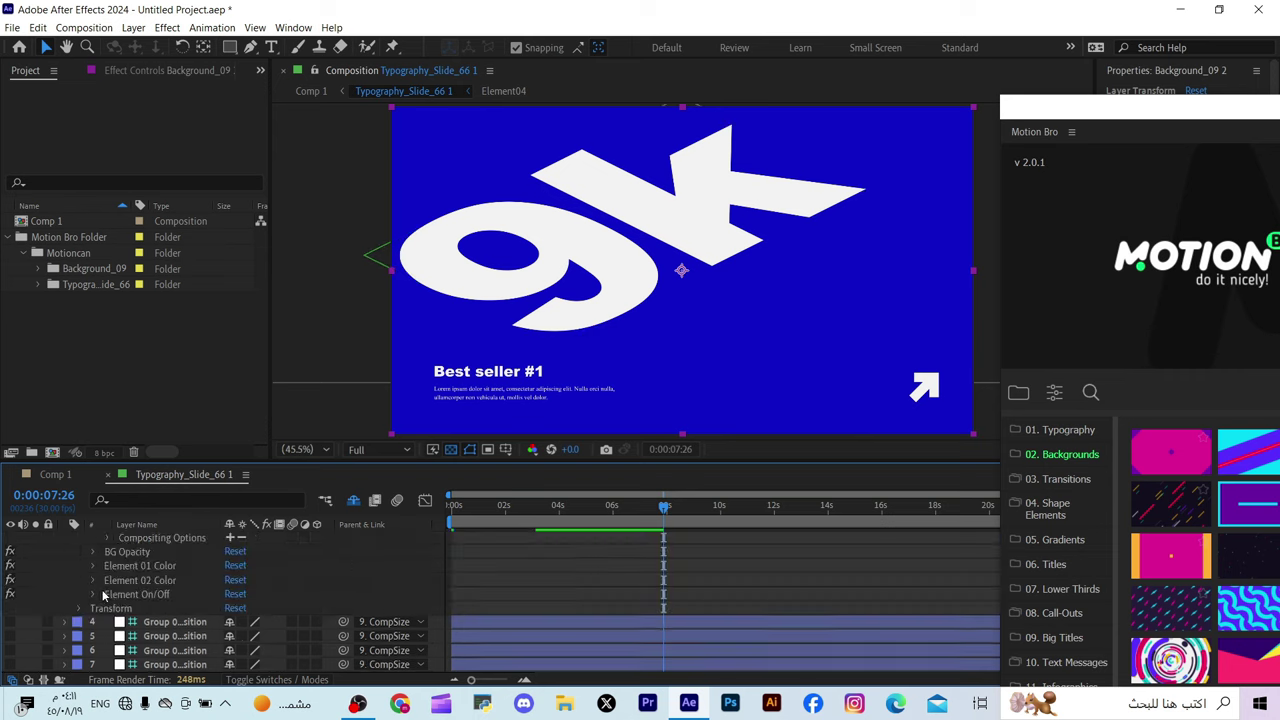
click(55, 474)
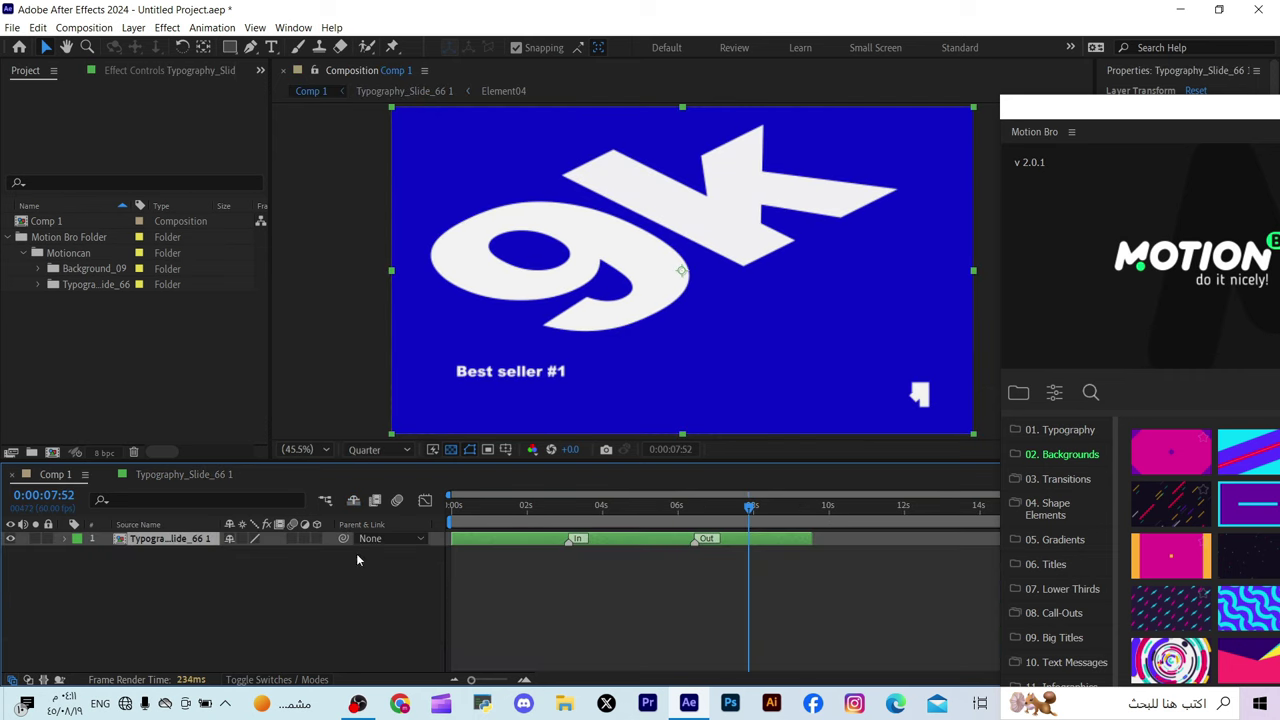
click(200, 474)
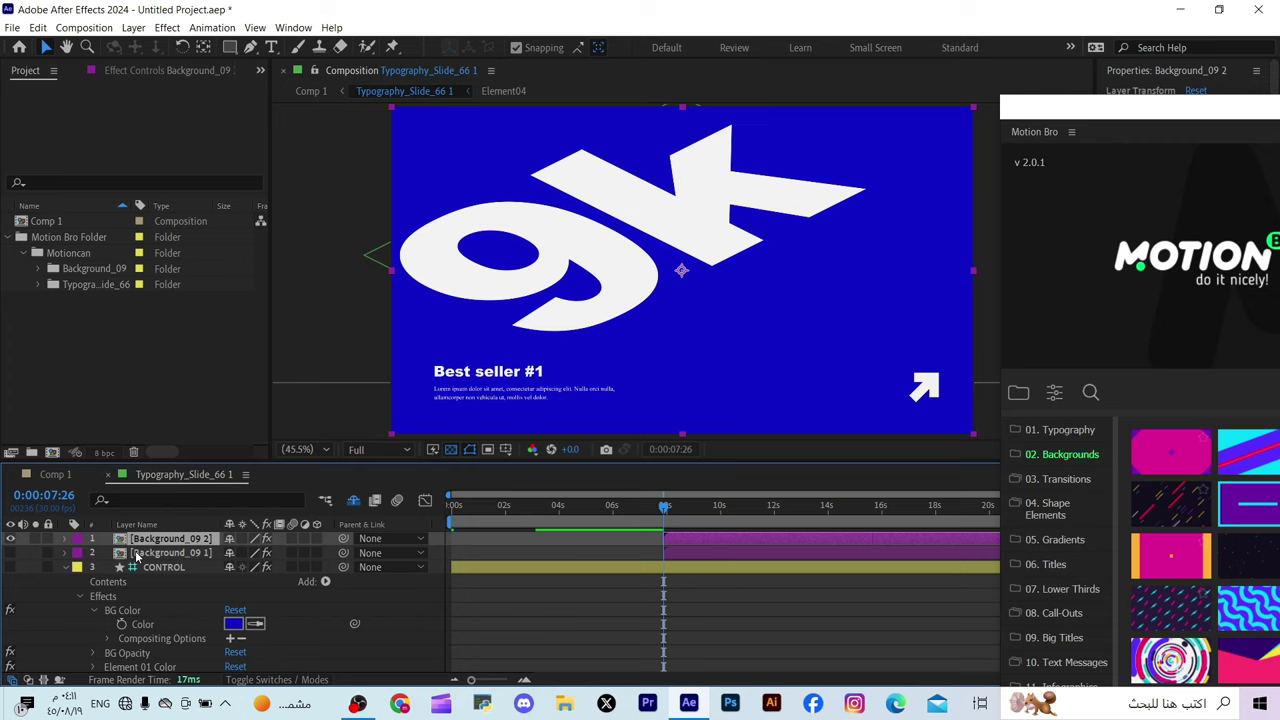
double_click(165, 540)
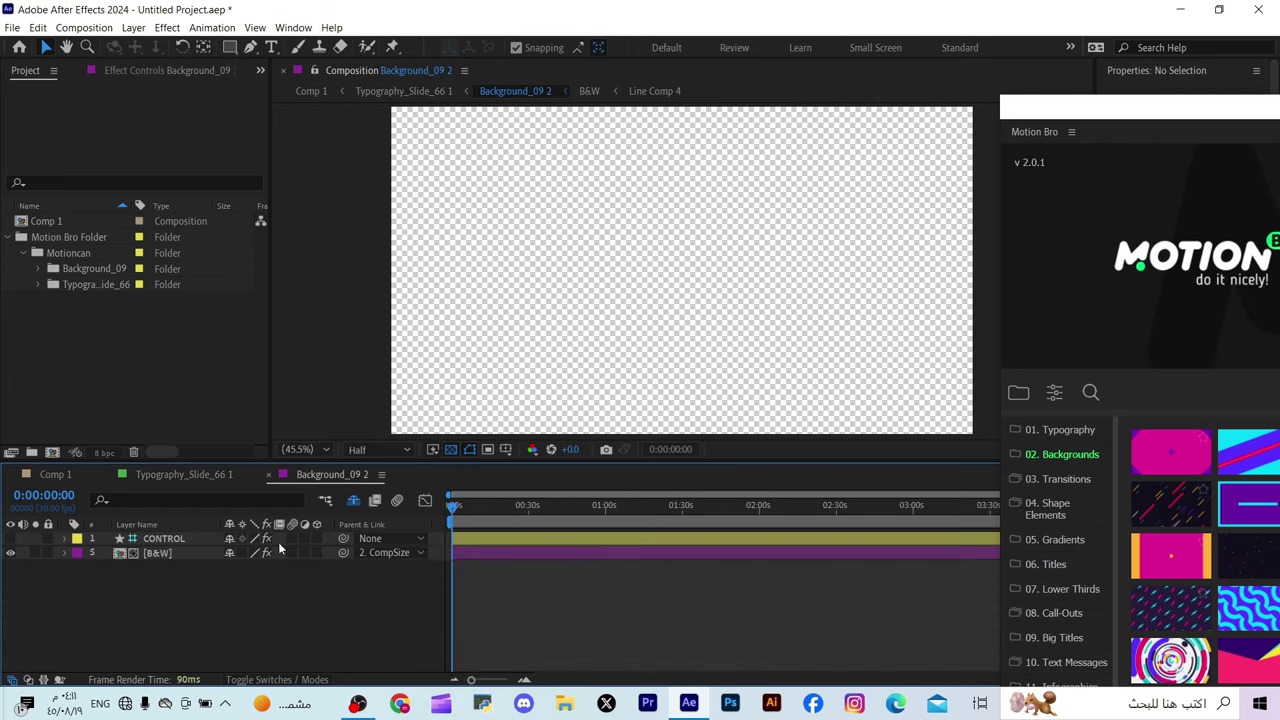
drag(452, 508, 709, 516)
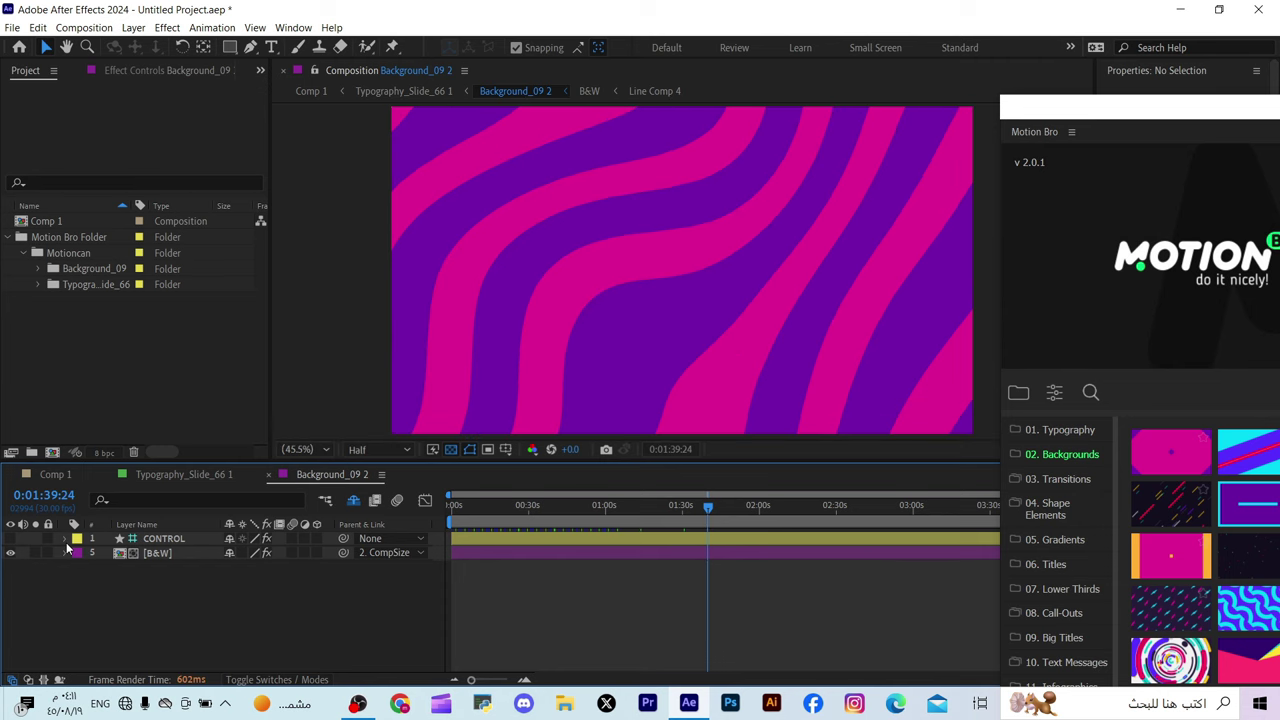
Step: Expand the effects of the background's CONTROL layer and reveal the Color A settings
click(65, 539)
click(79, 568)
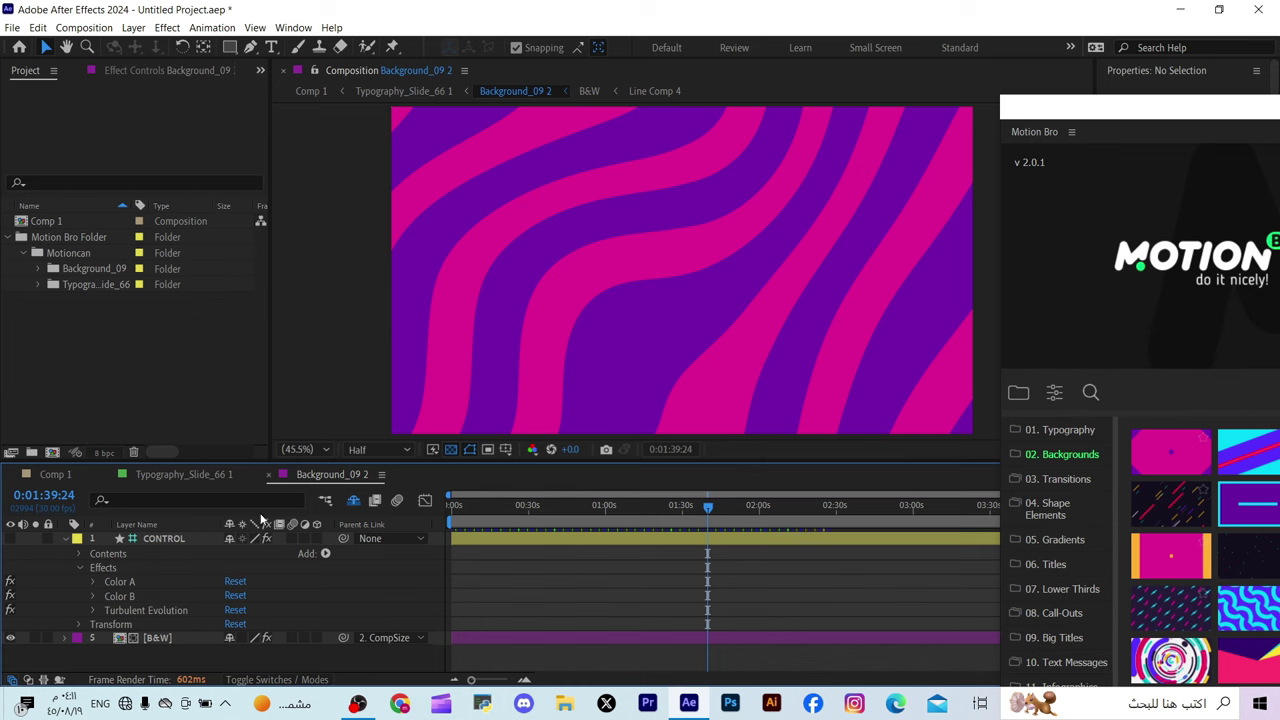
click(93, 582)
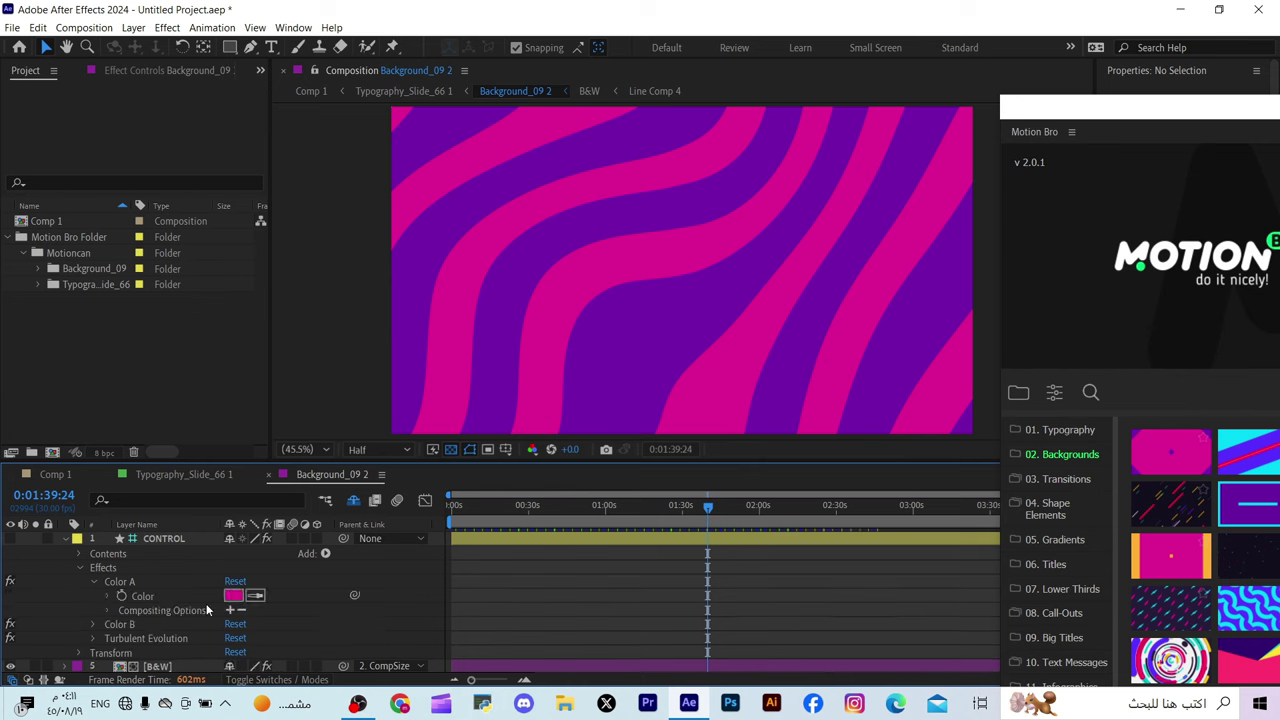
Step: Reveal the expression on Color A's Color property in the CONTROL layer and disable it
click(109, 611)
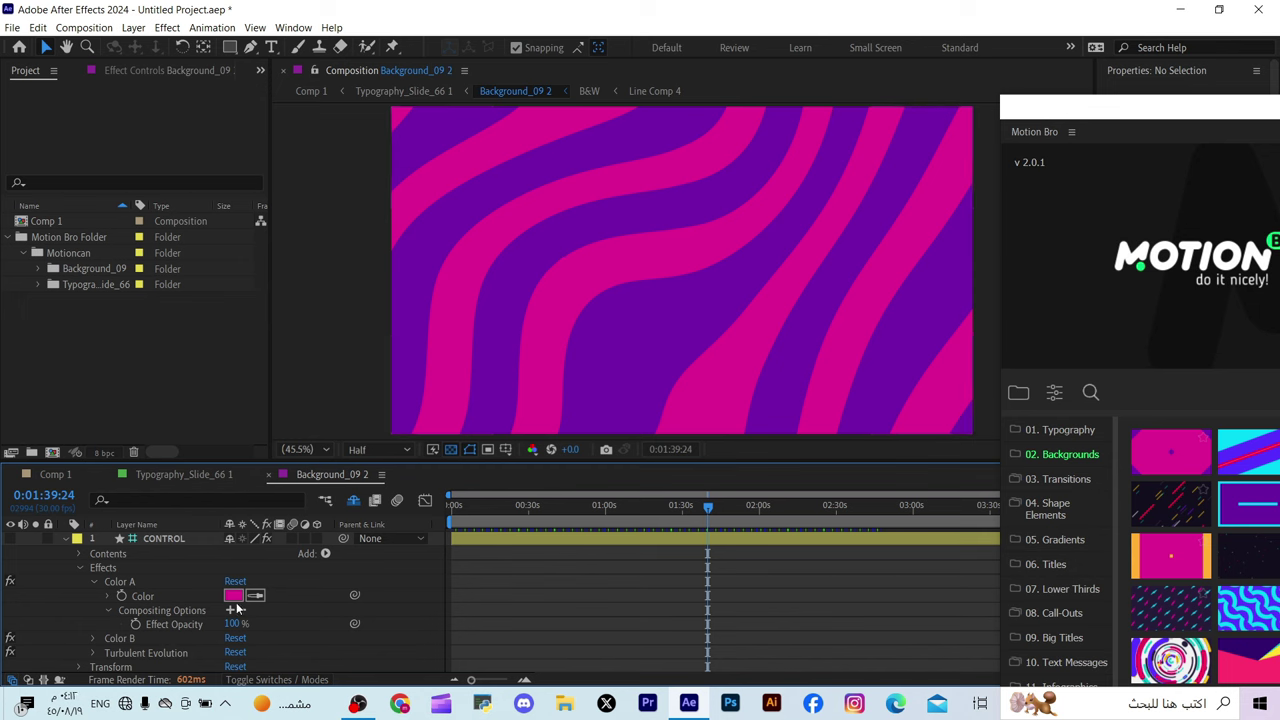
click(109, 596)
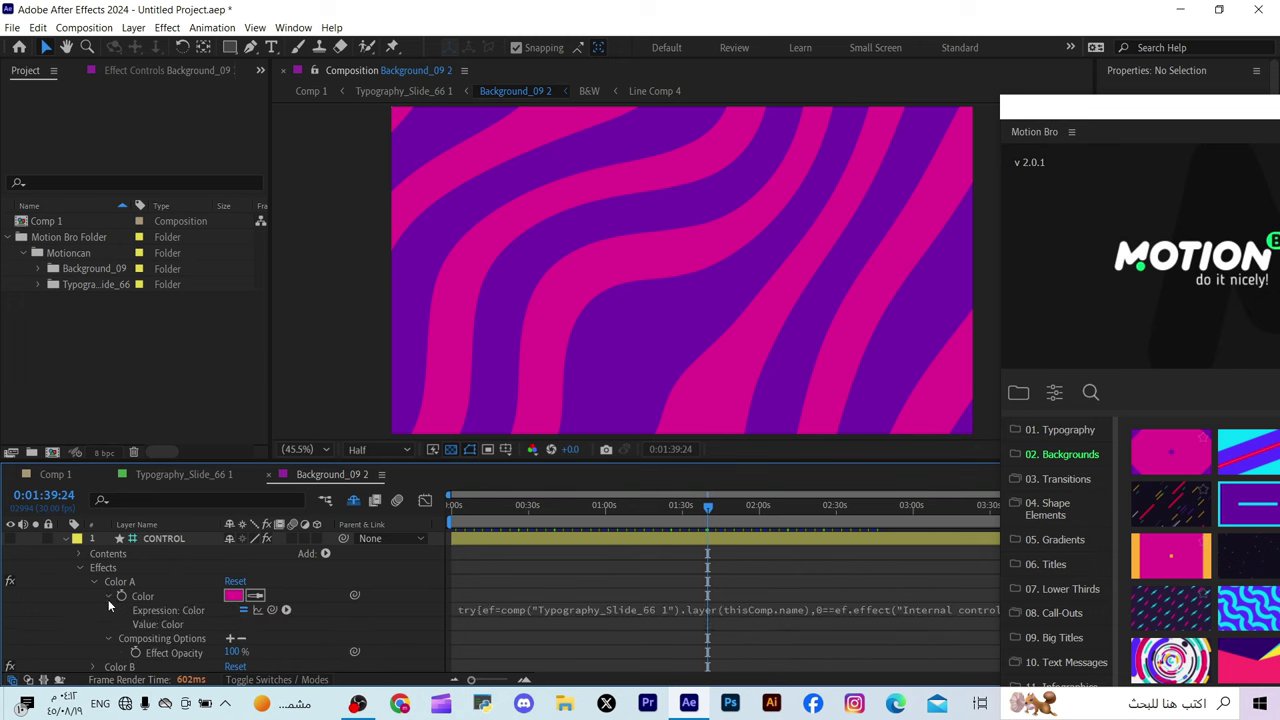
click(243, 610)
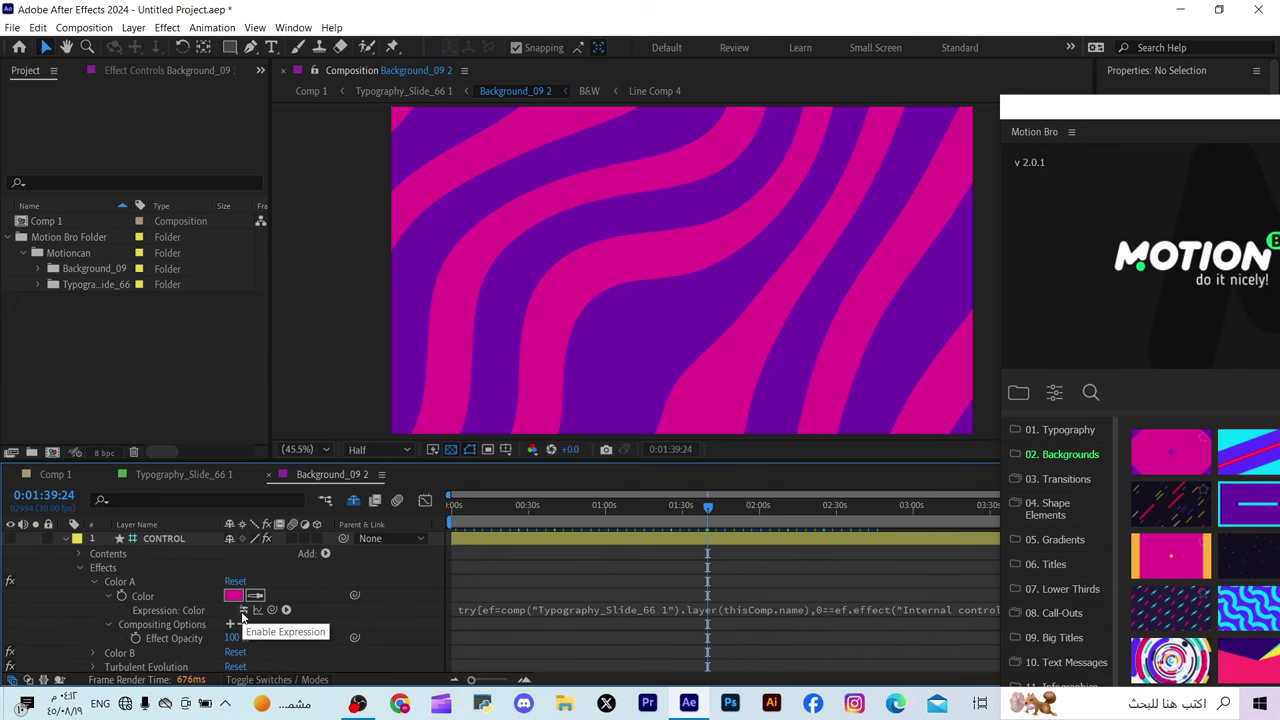
Step: Try lime green (88E017) as the Color A colour, then discard the change
click(234, 595)
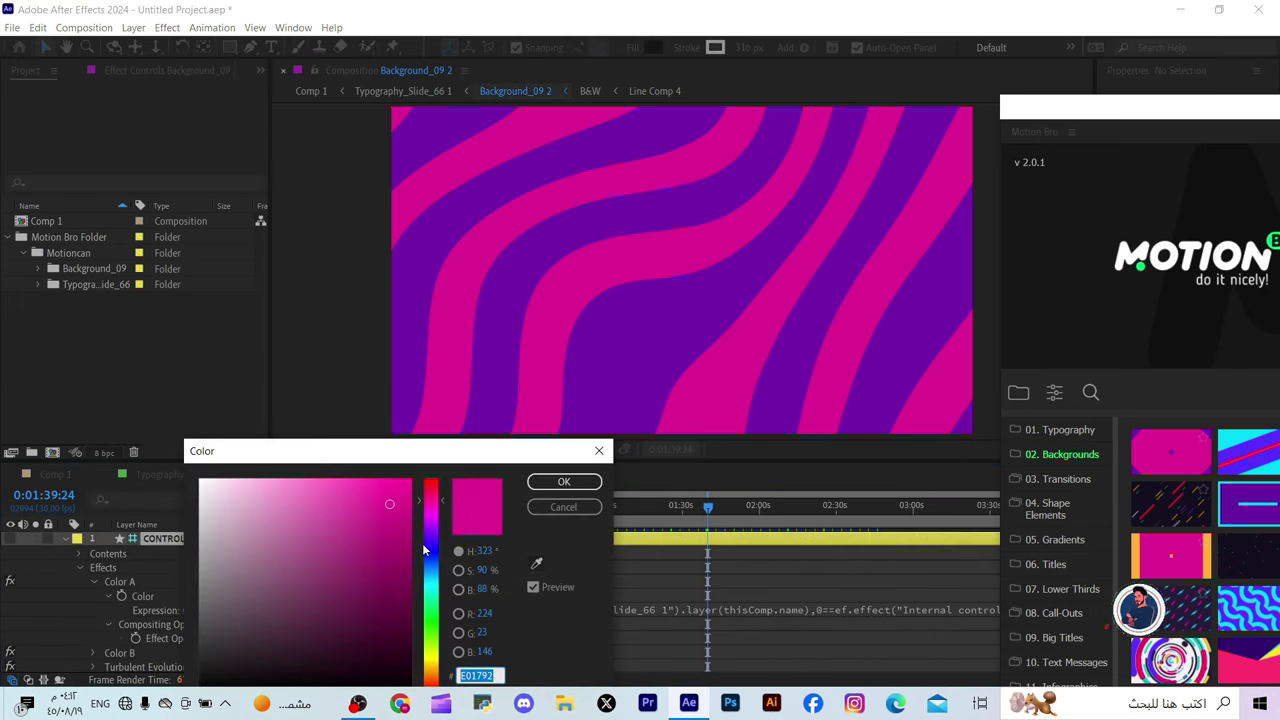
drag(424, 550, 437, 642)
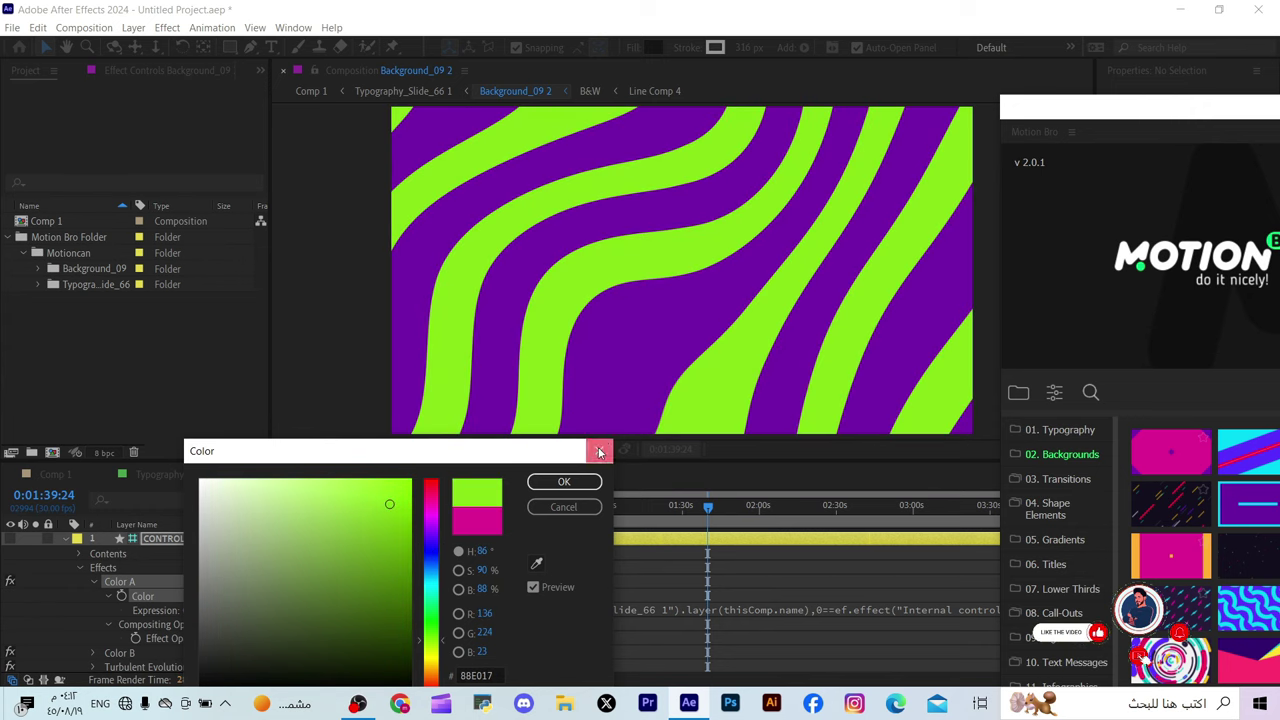
click(599, 452)
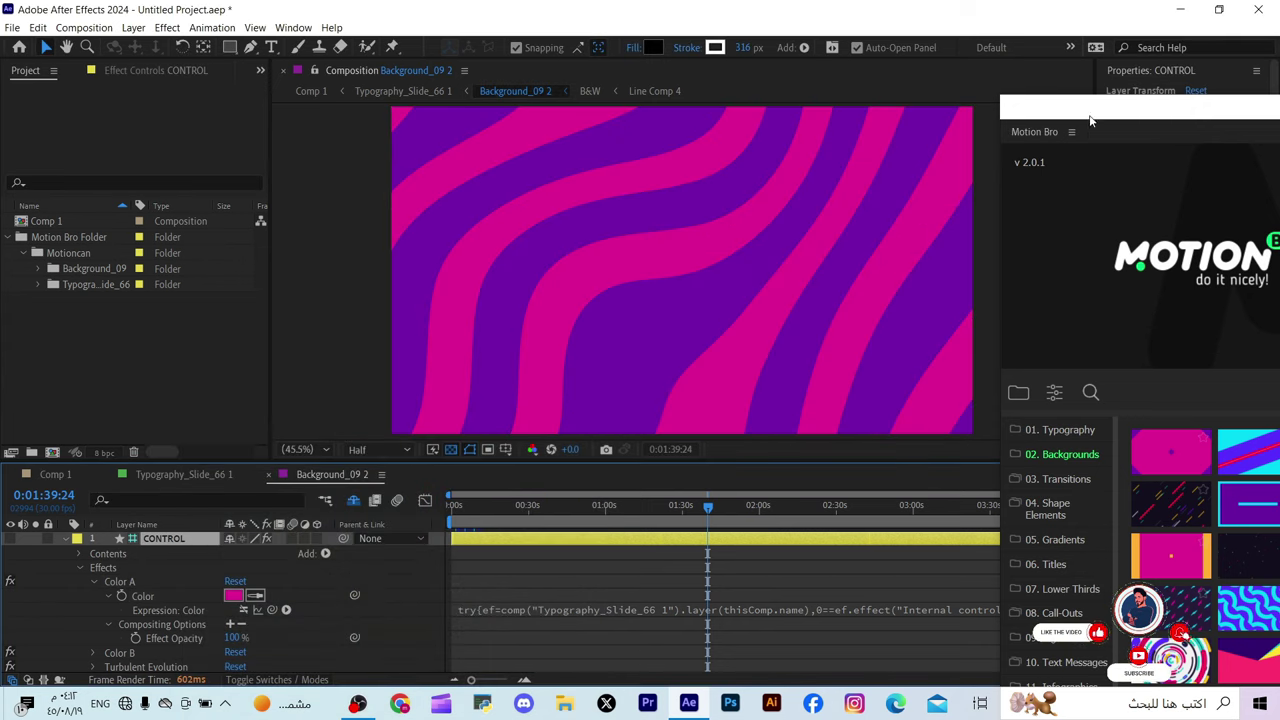
Step: Bring the Motion Bro window fully into view, show its Transitions category and widen the window to fit more presets per row
drag(1091, 120, 228, 78)
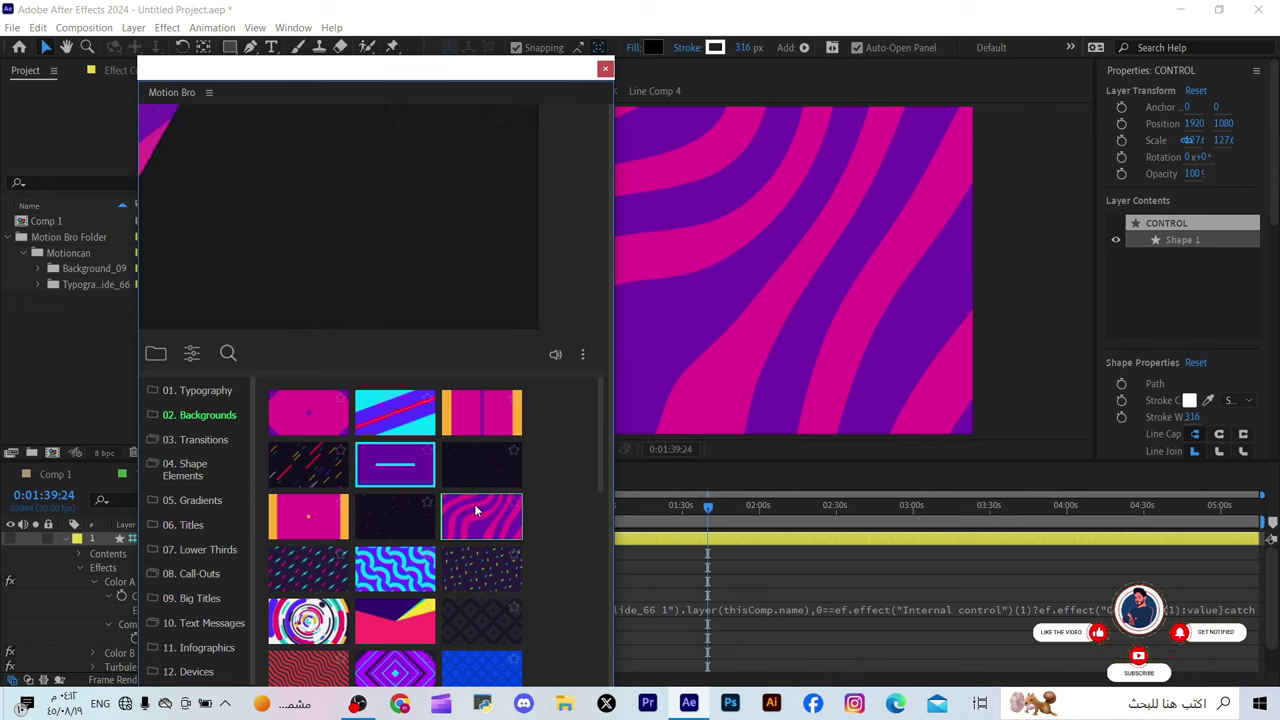
click(192, 442)
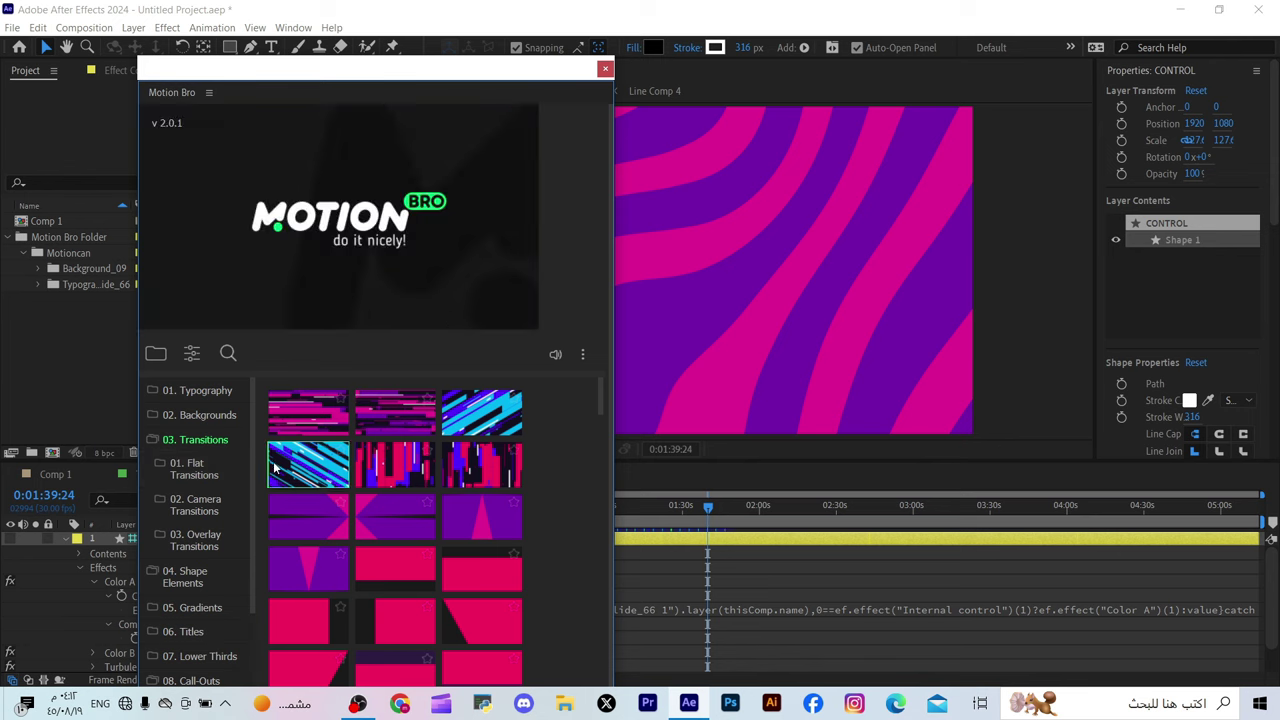
drag(520, 75, 511, 52)
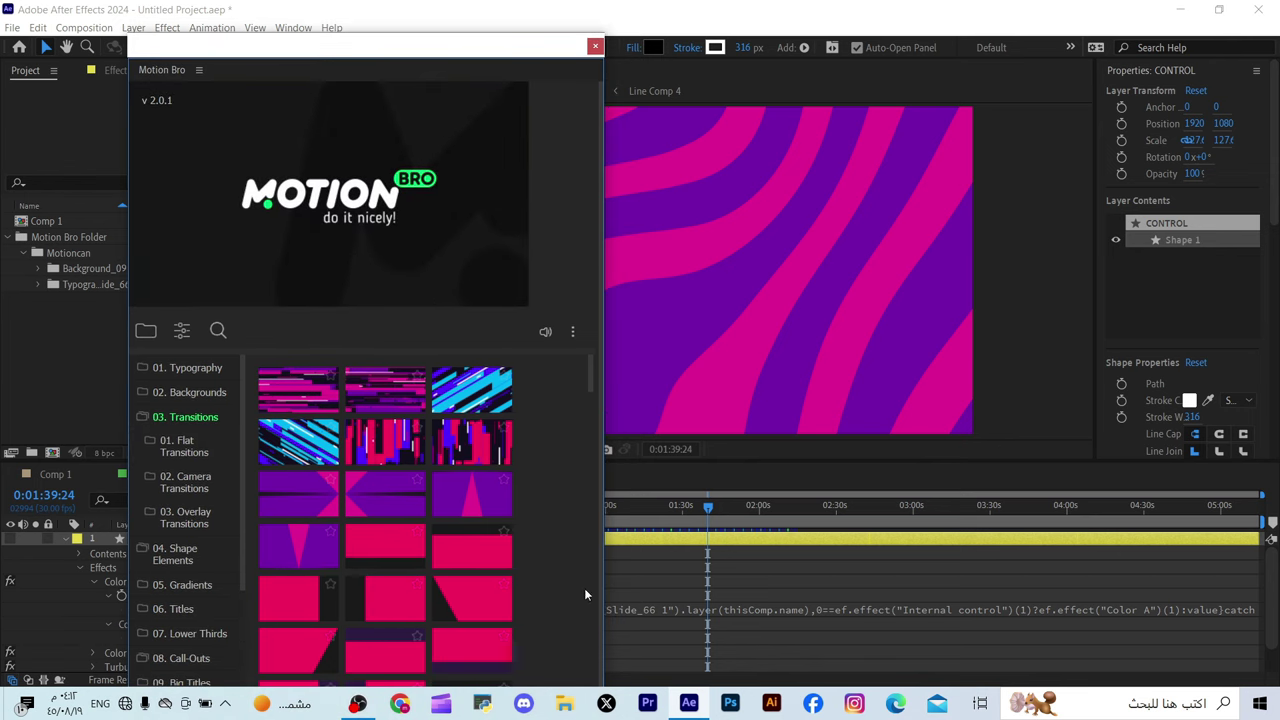
drag(606, 597, 830, 597)
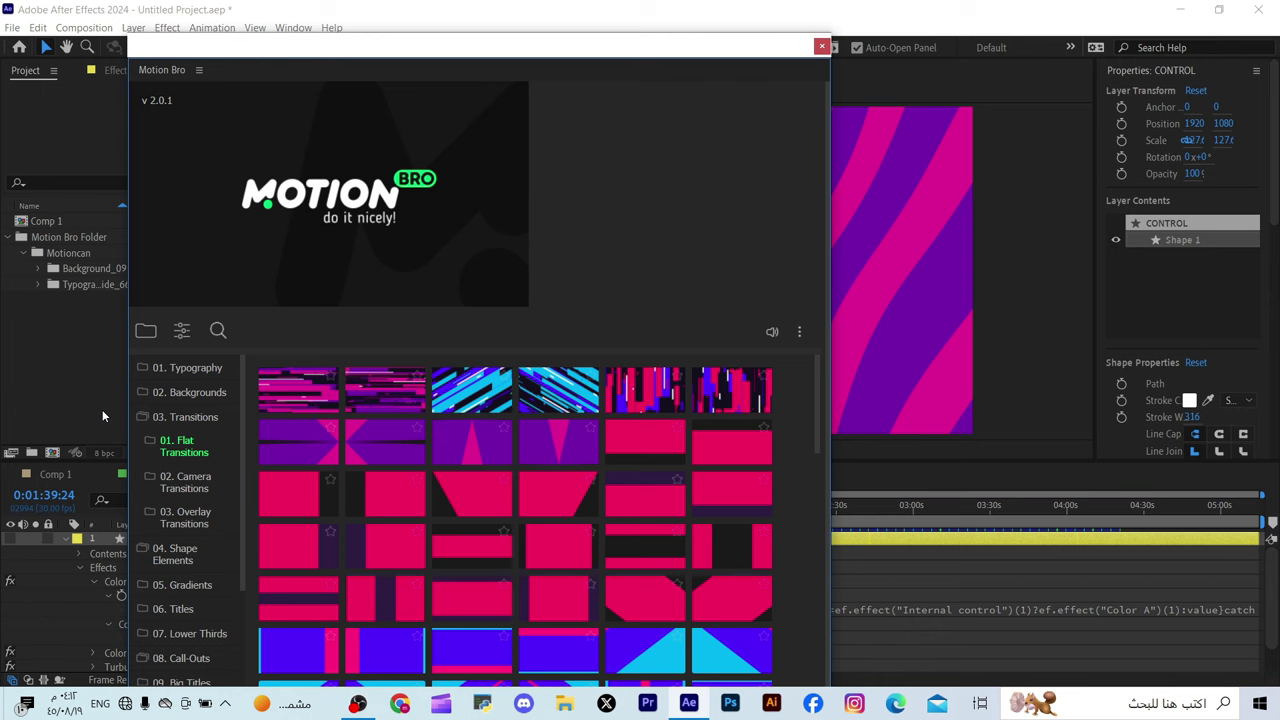
Step: Preview several flat transition presets in the Transitions category, including Flat_Transition_10 and Flat_Transition_35
click(174, 418)
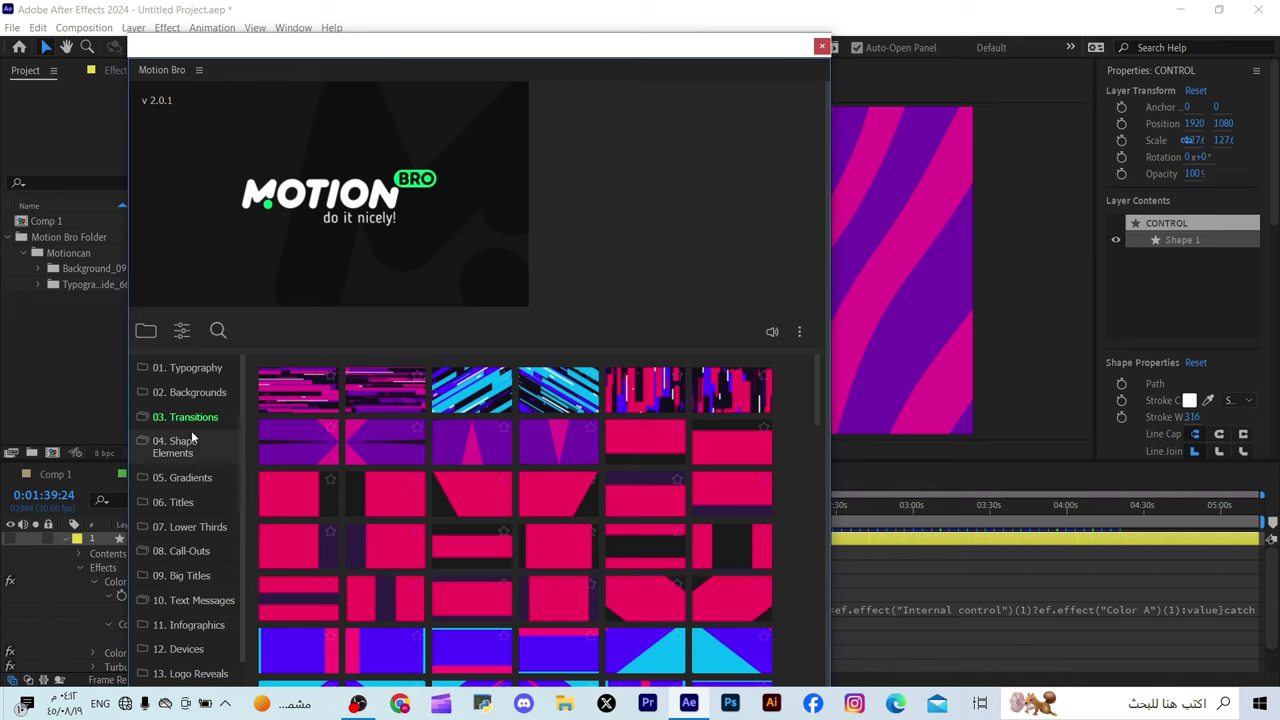
mouse_move(376, 435)
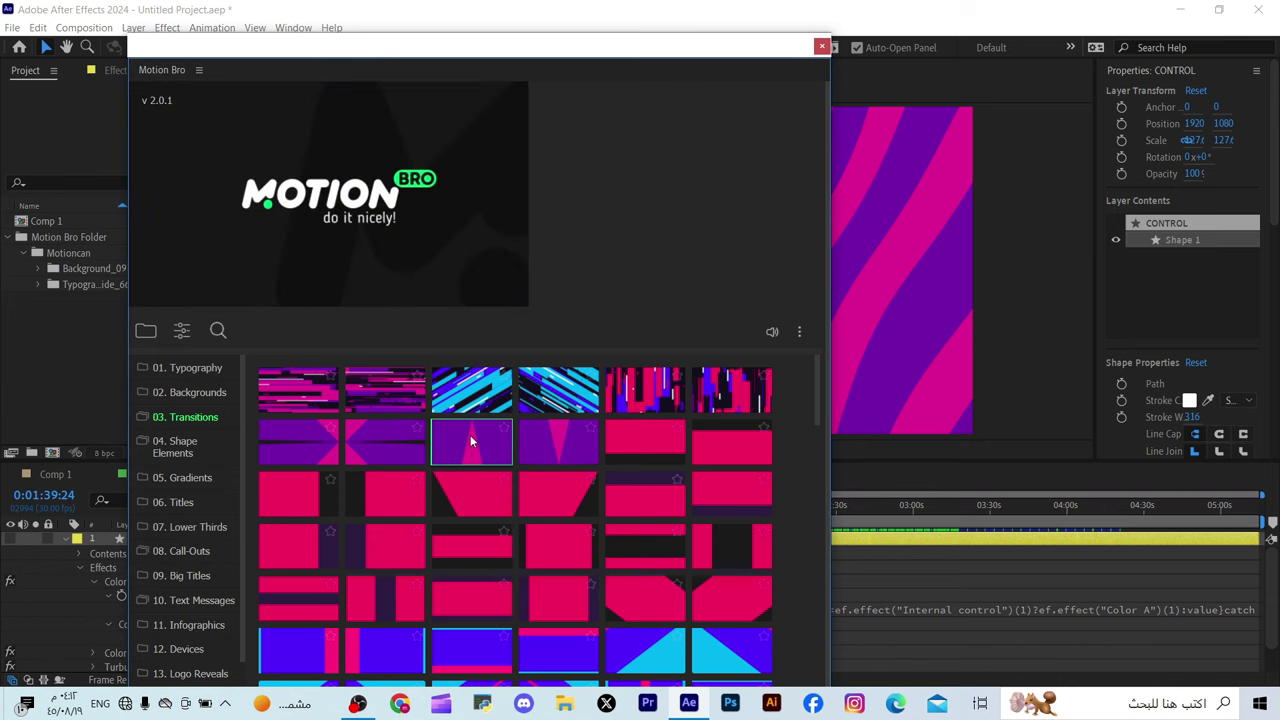
mouse_move(550, 442)
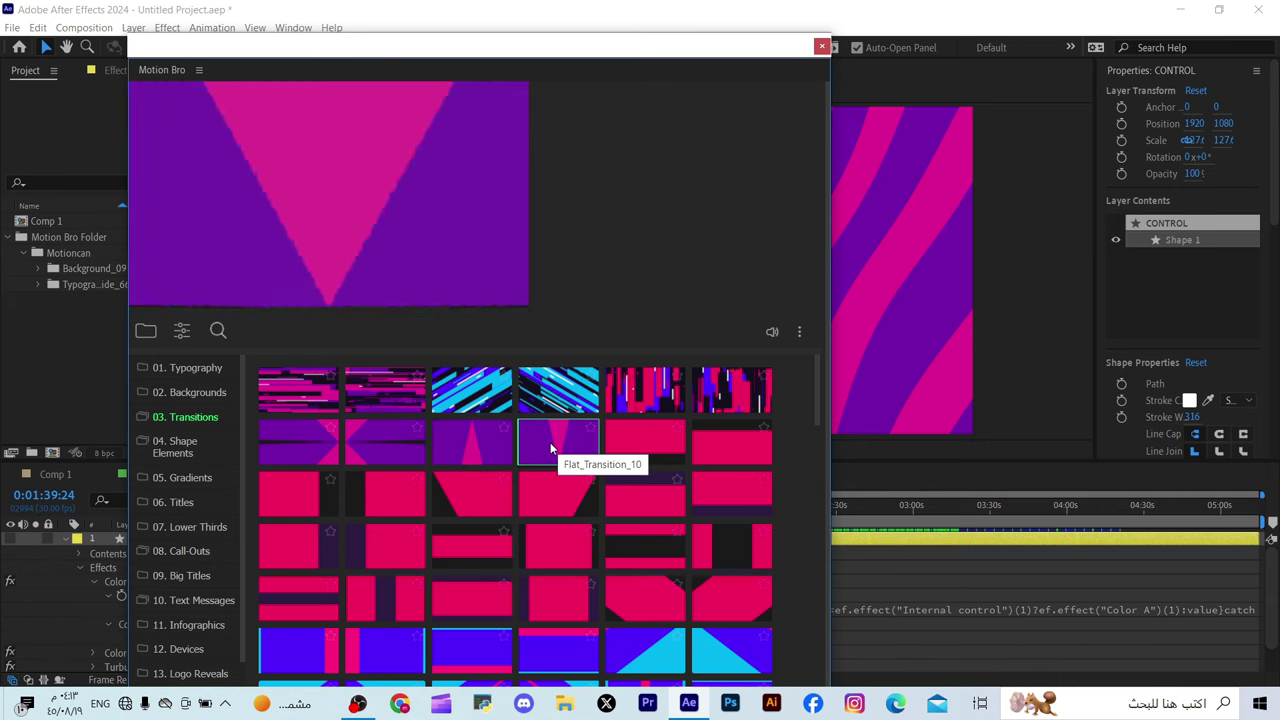
mouse_move(543, 526)
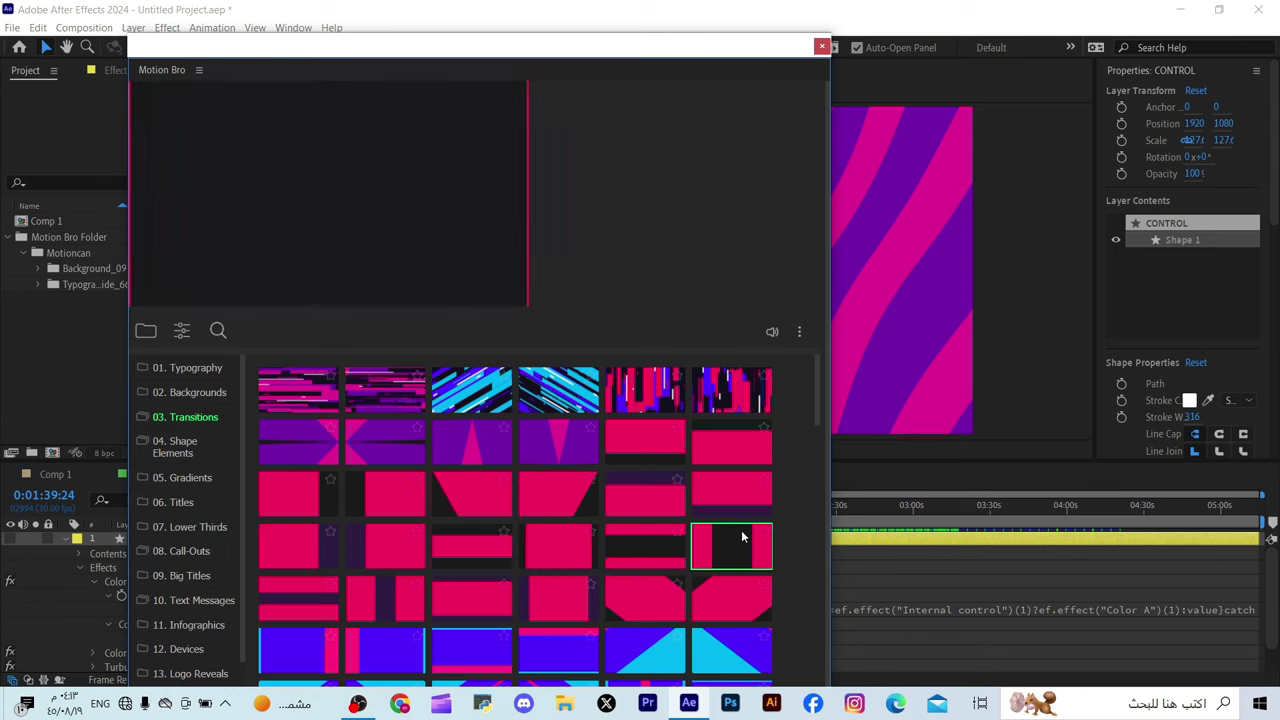
mouse_move(680, 546)
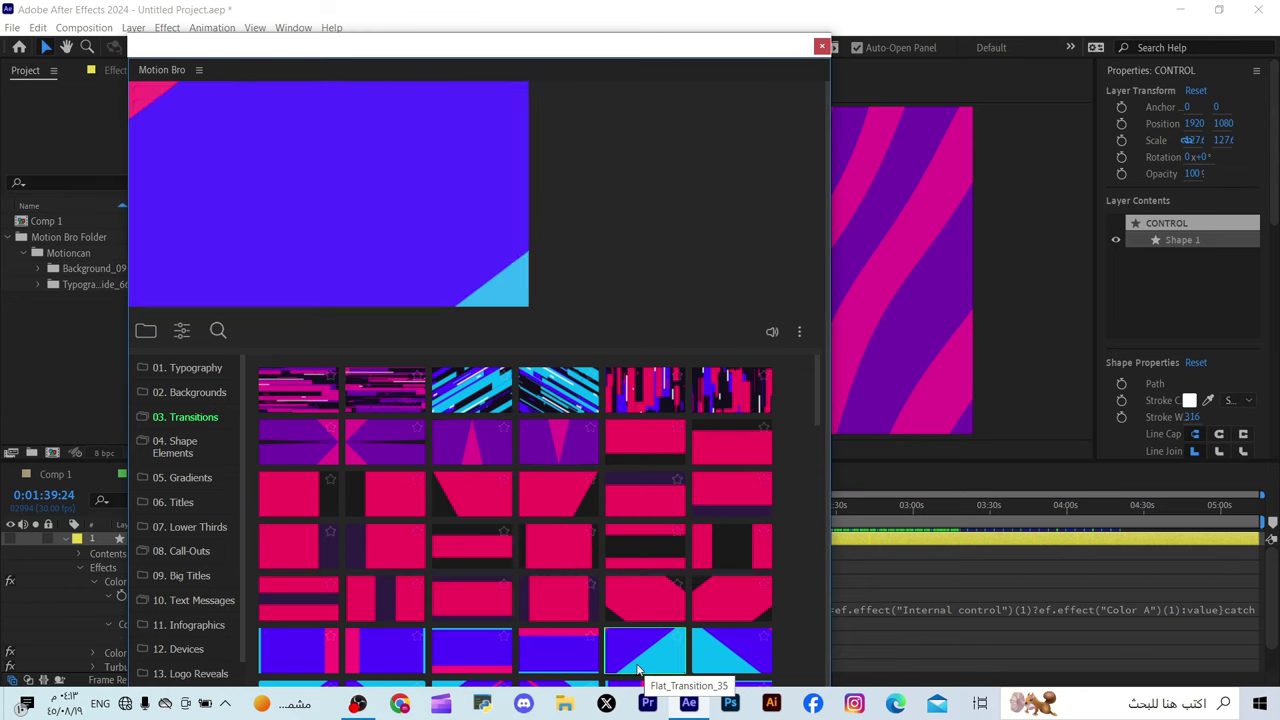
mouse_move(525, 660)
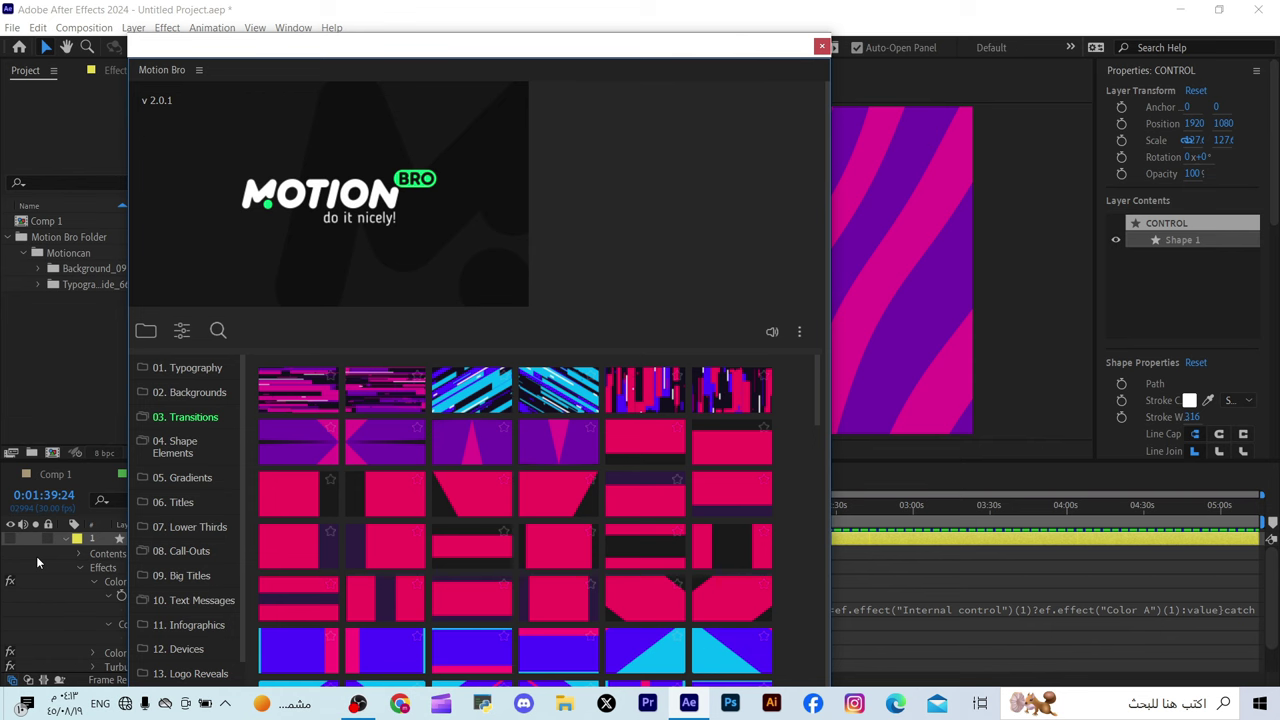
Step: Open the Shape Elements category and preview its social media presets, including Social_Media_02, Social_Media_34 and Social_Media_63
click(156, 459)
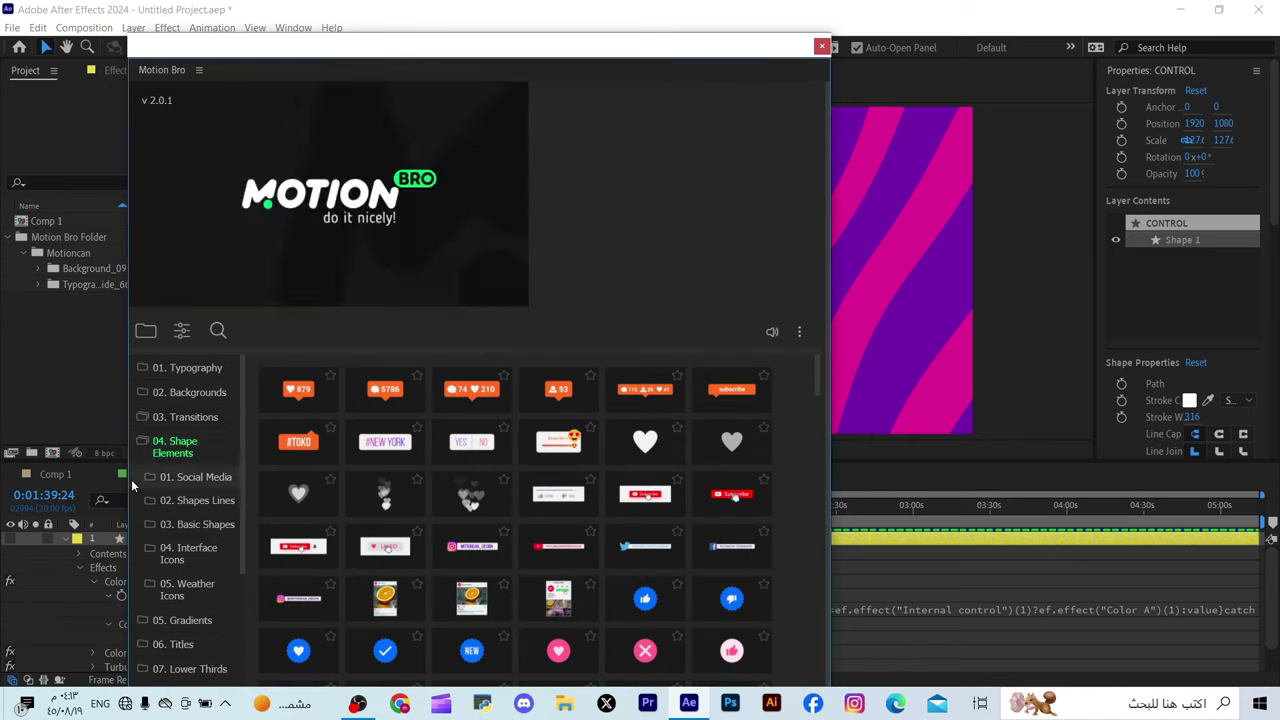
mouse_move(372, 400)
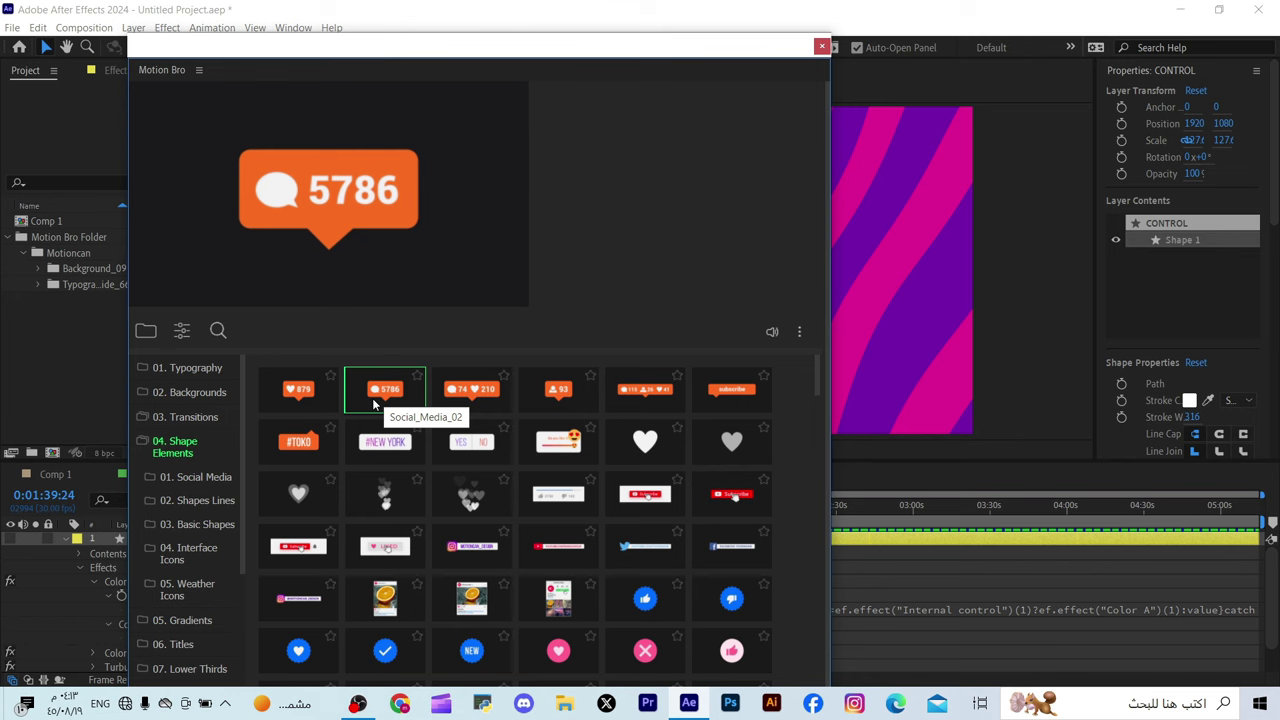
mouse_move(473, 413)
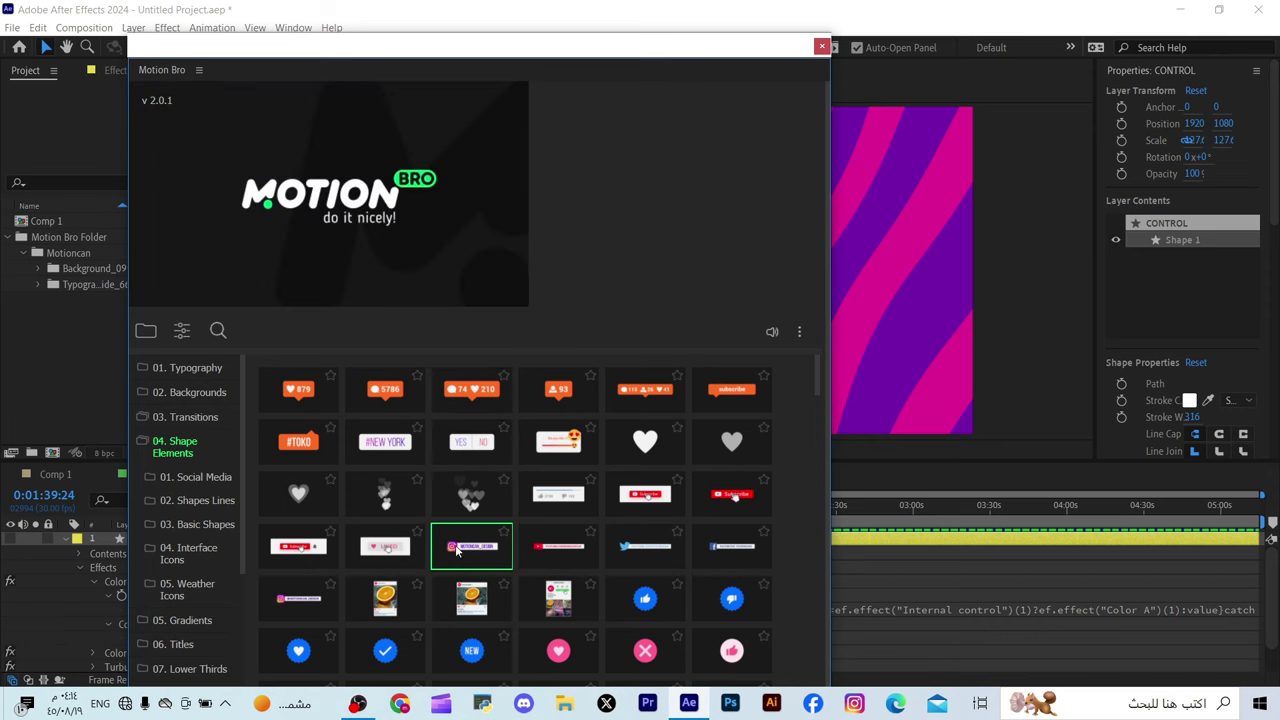
scroll(490, 545, down, 3)
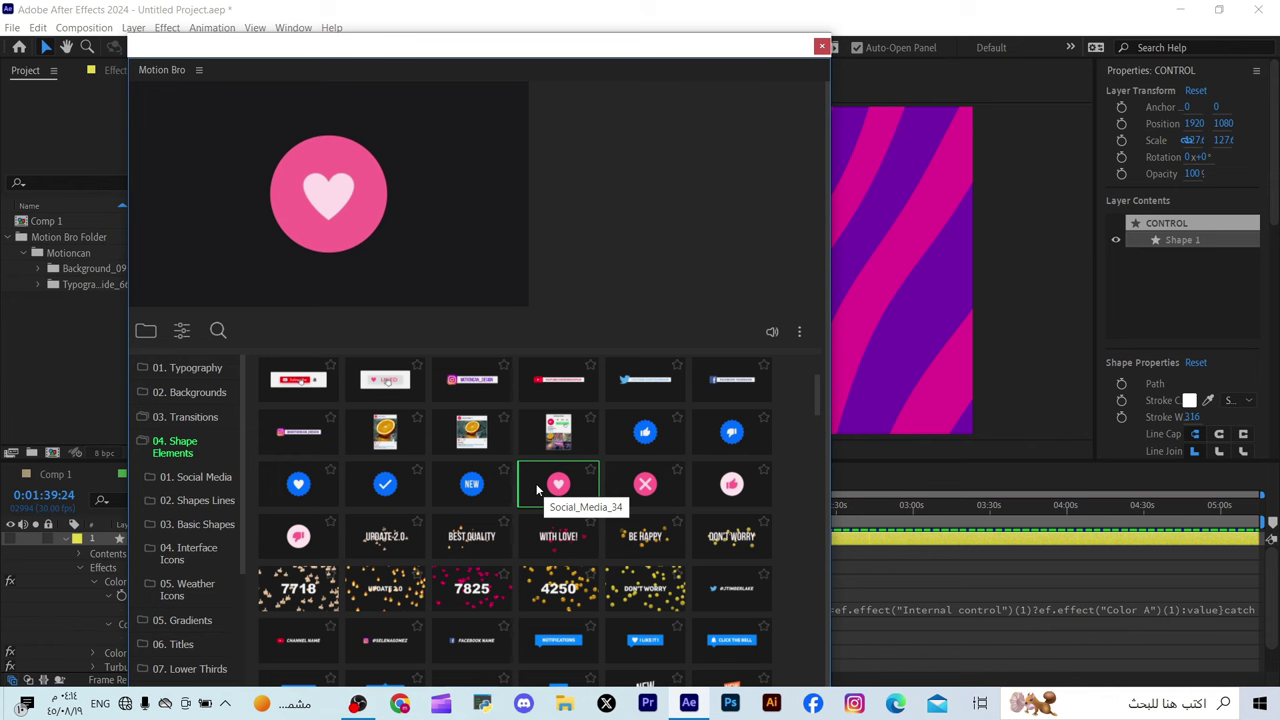
scroll(536, 489, down, 1)
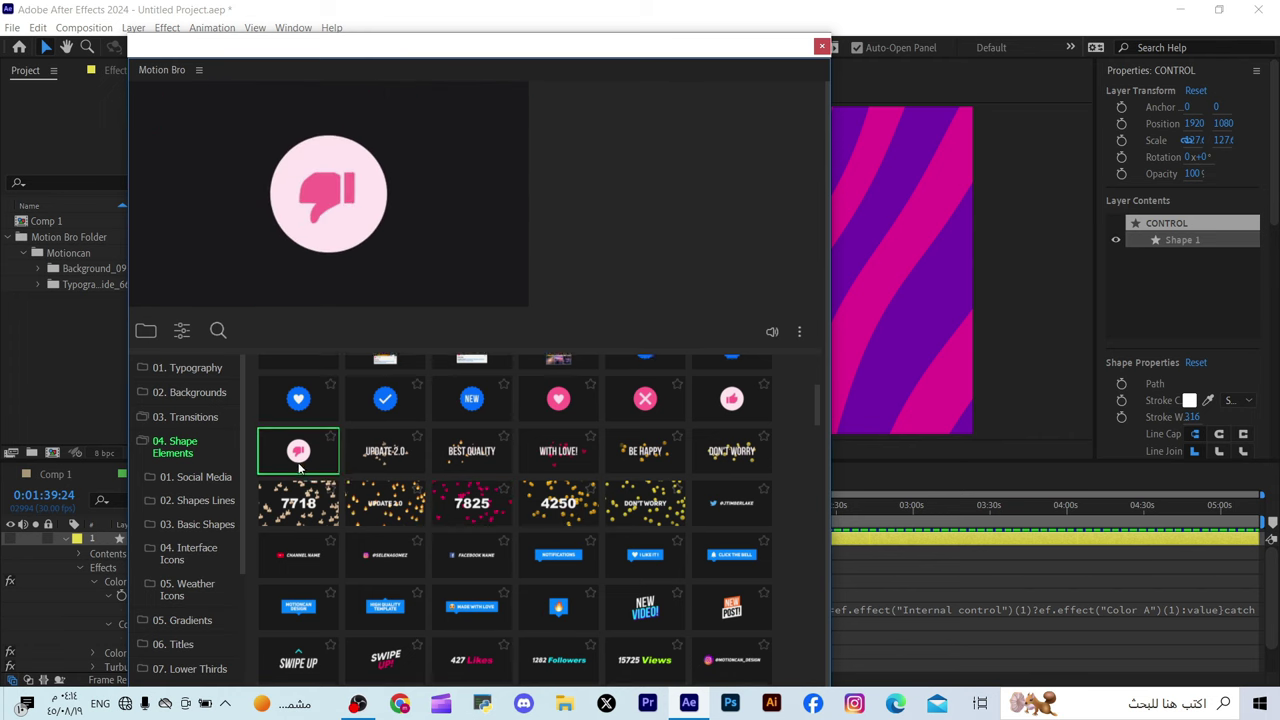
scroll(380, 505, down, 3)
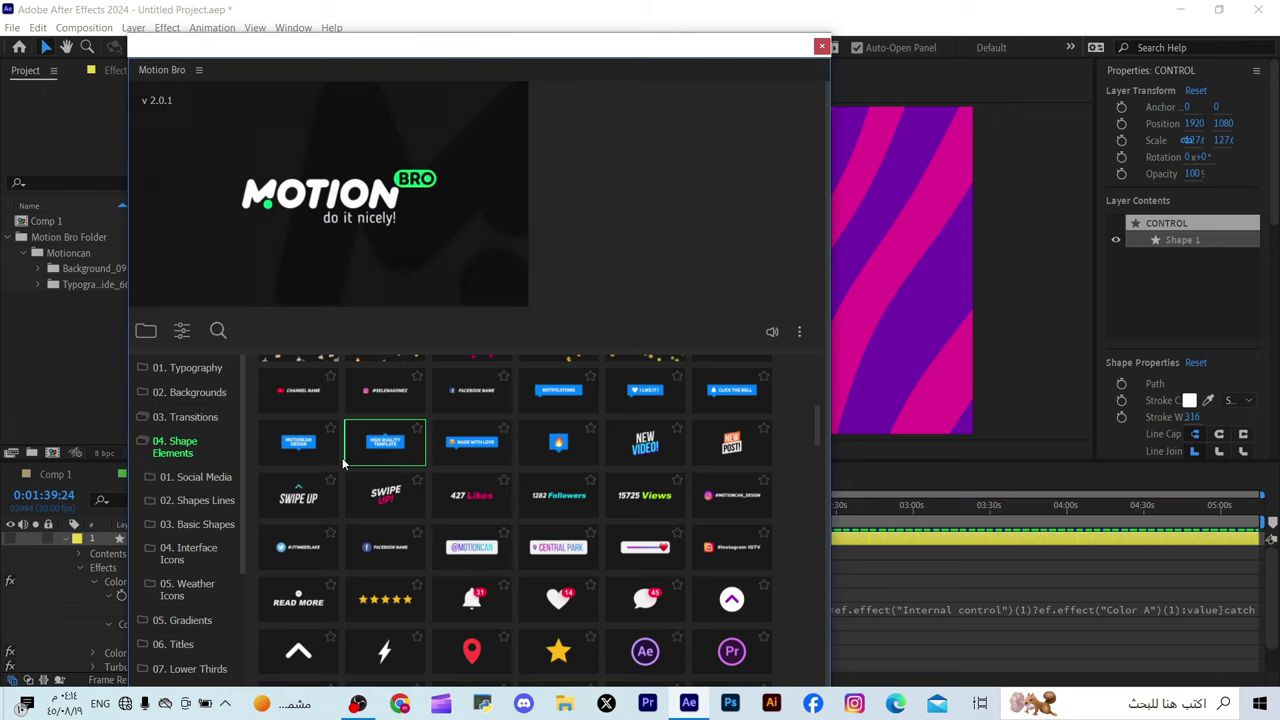
scroll(432, 497, down, 4)
scroll(470, 430, up, 2)
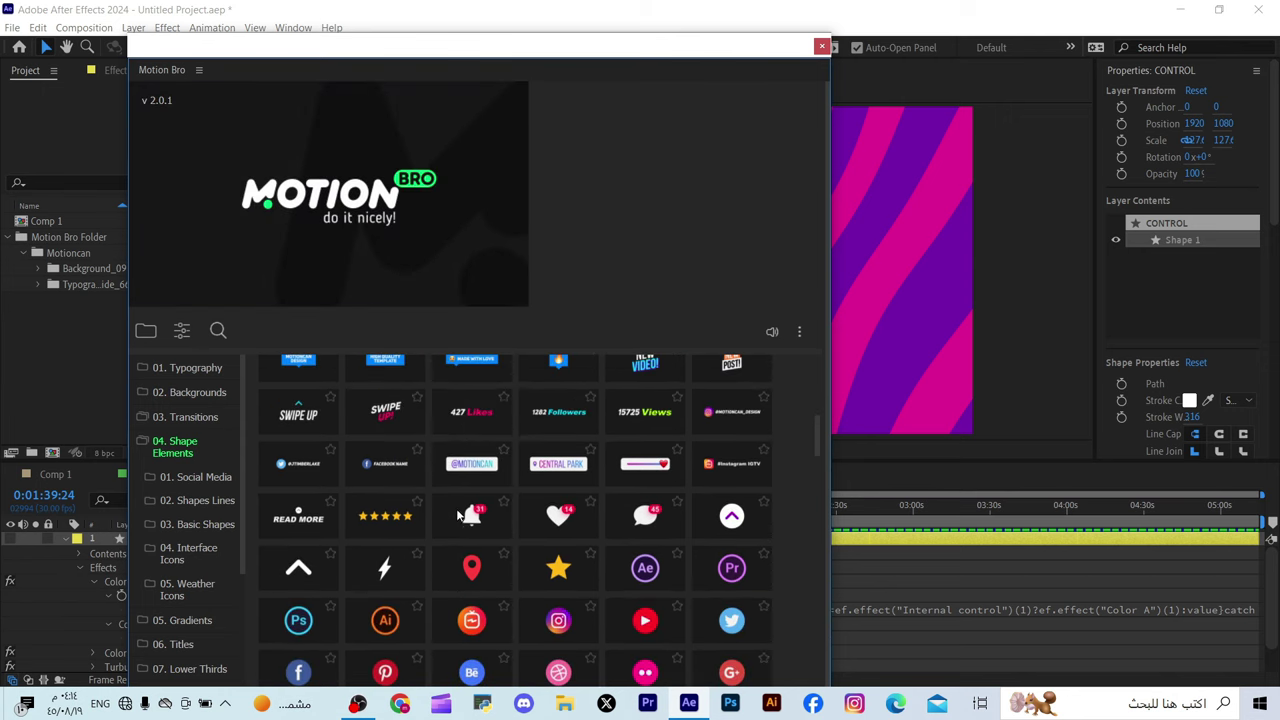
scroll(473, 422, down, 1)
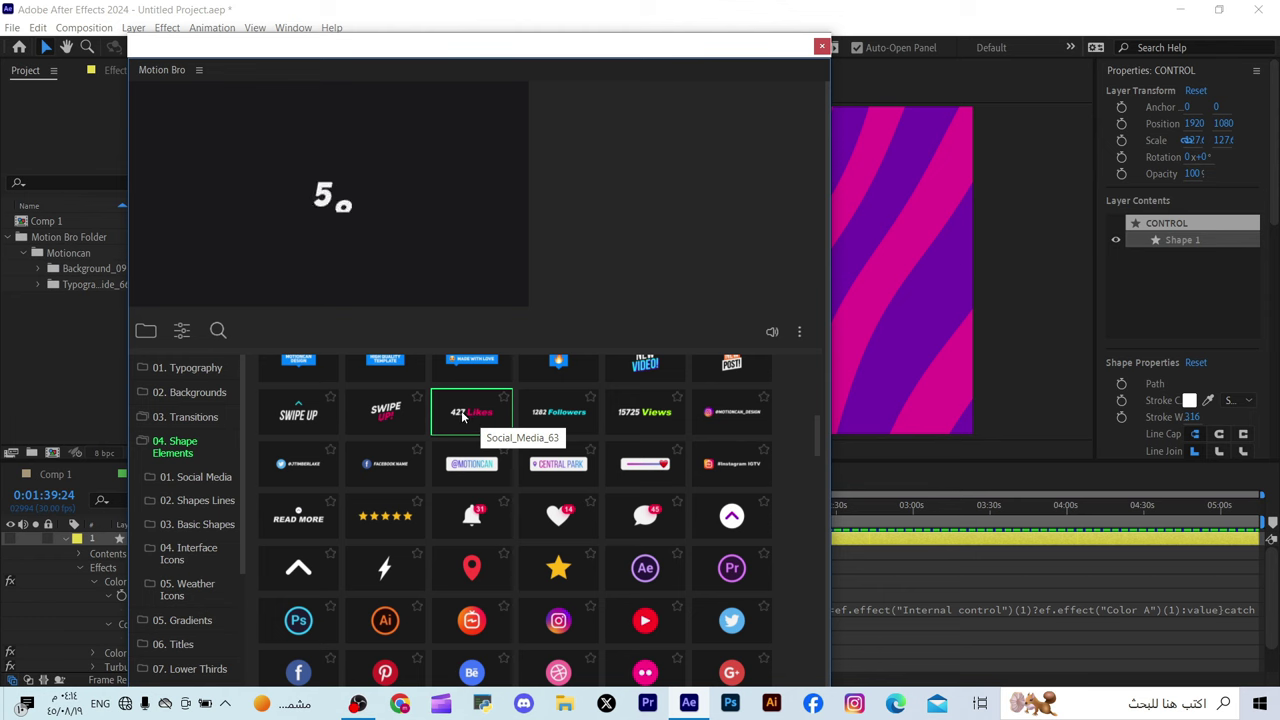
scroll(467, 470, down, 2)
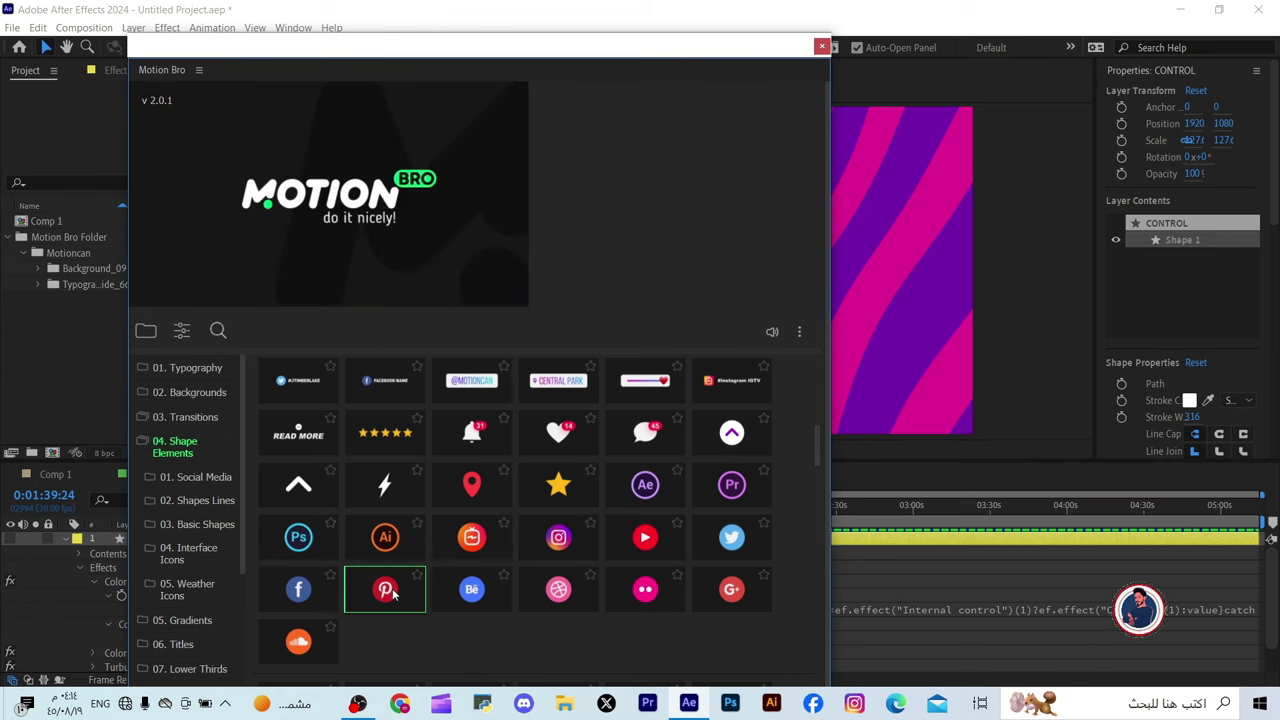
scroll(320, 610, up, 2)
scroll(337, 600, up, 1)
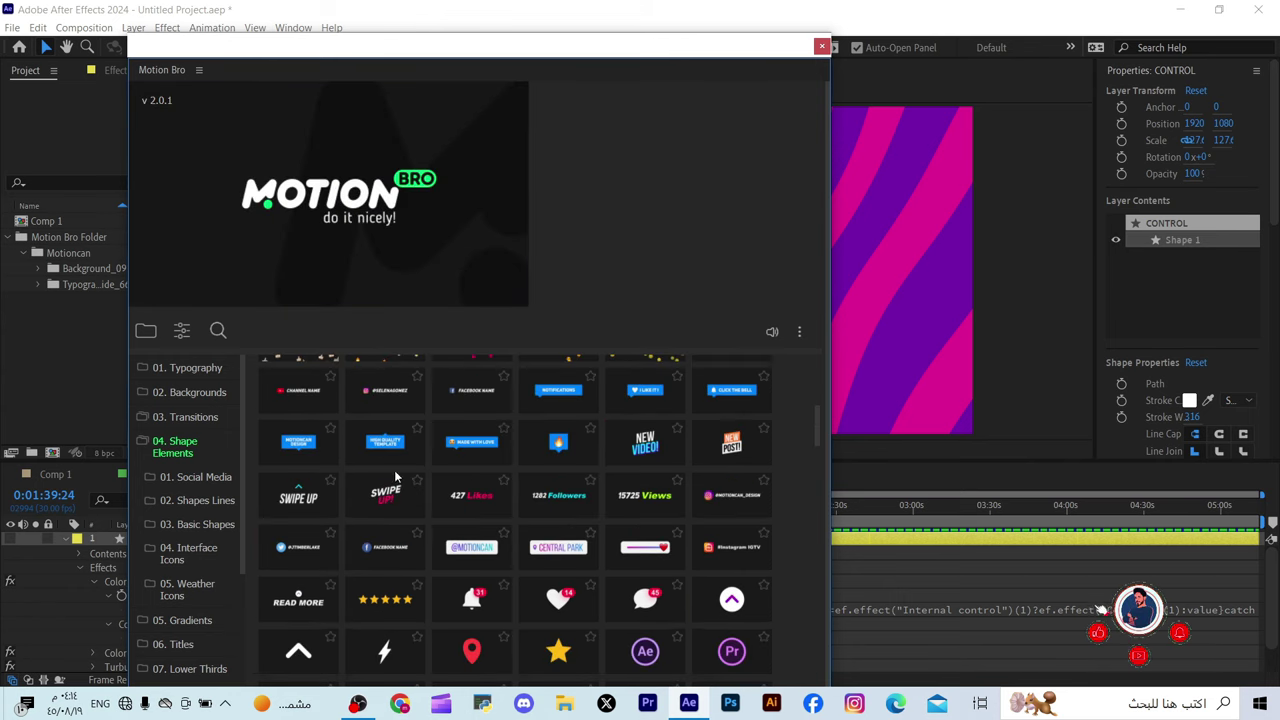
Step: Narrow the Shape Elements presets to the Social Media subcategory and look through them
click(192, 479)
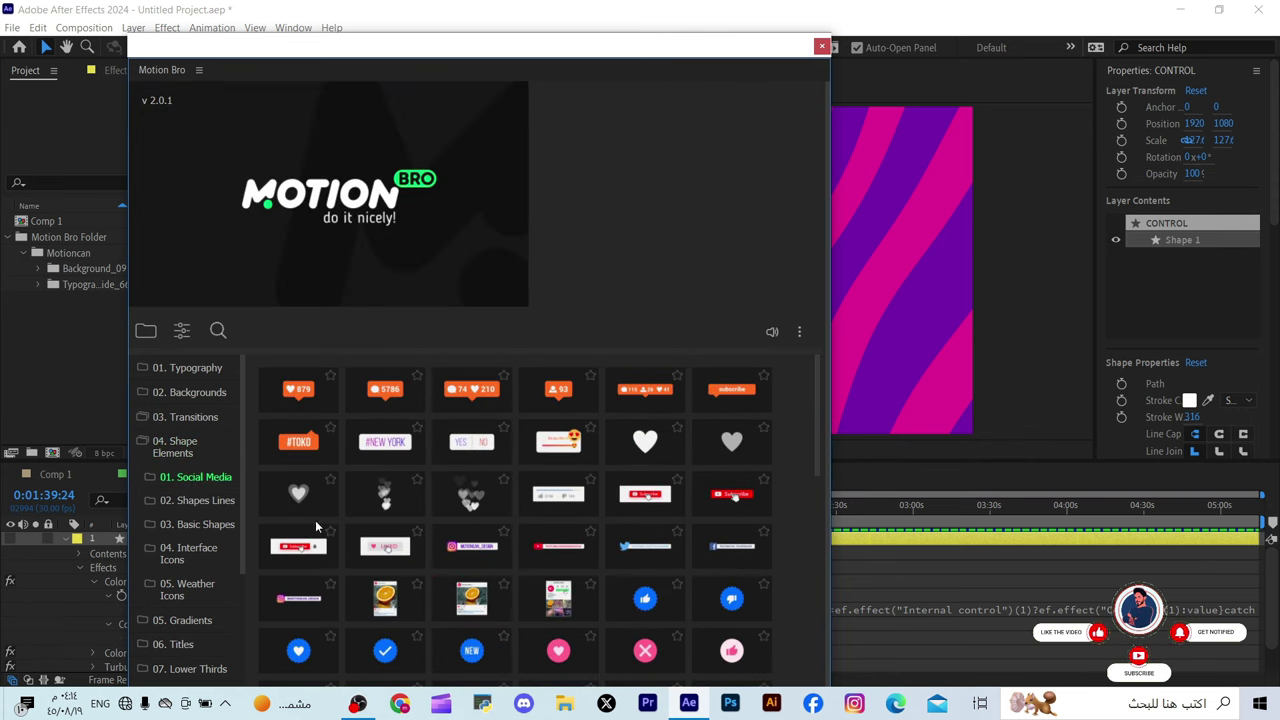
click(186, 479)
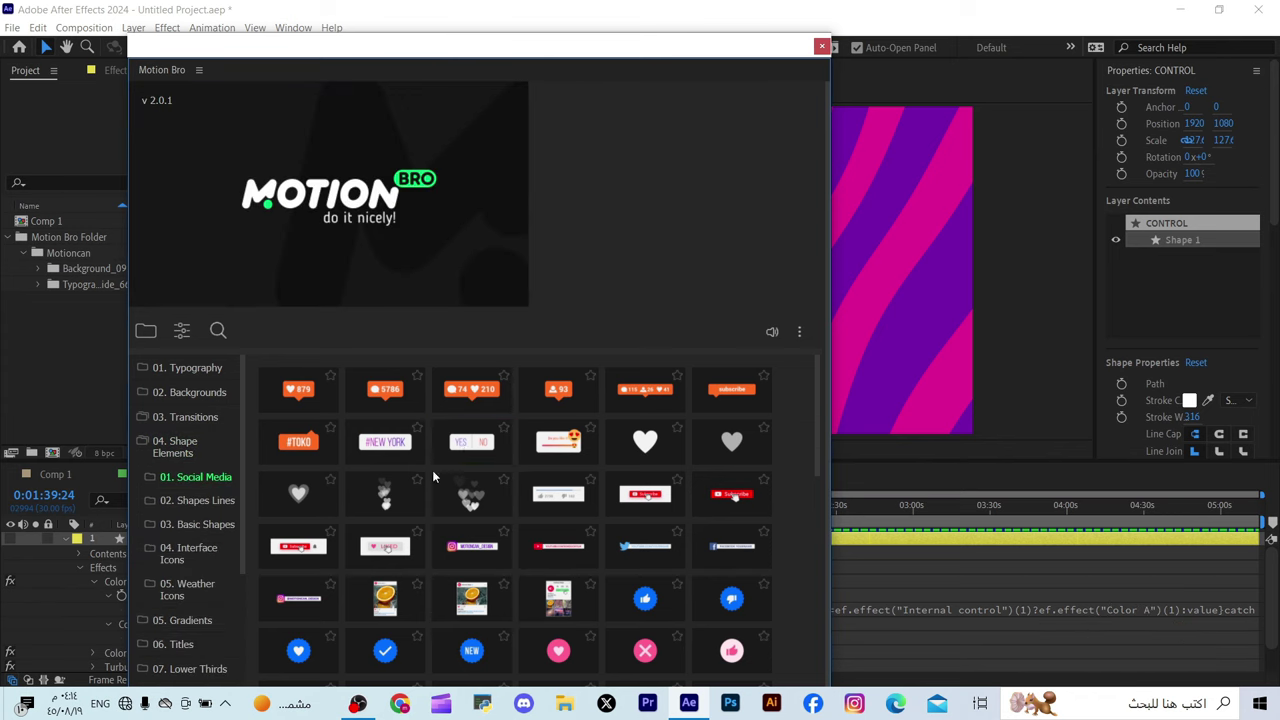
scroll(474, 487, down, 4)
Step: Add the blue ringed-circle Shape_Line_45 preset from the Shapes Lines subcategory to Background_09 2, and shrink and move the Motion Bro window aside
click(213, 503)
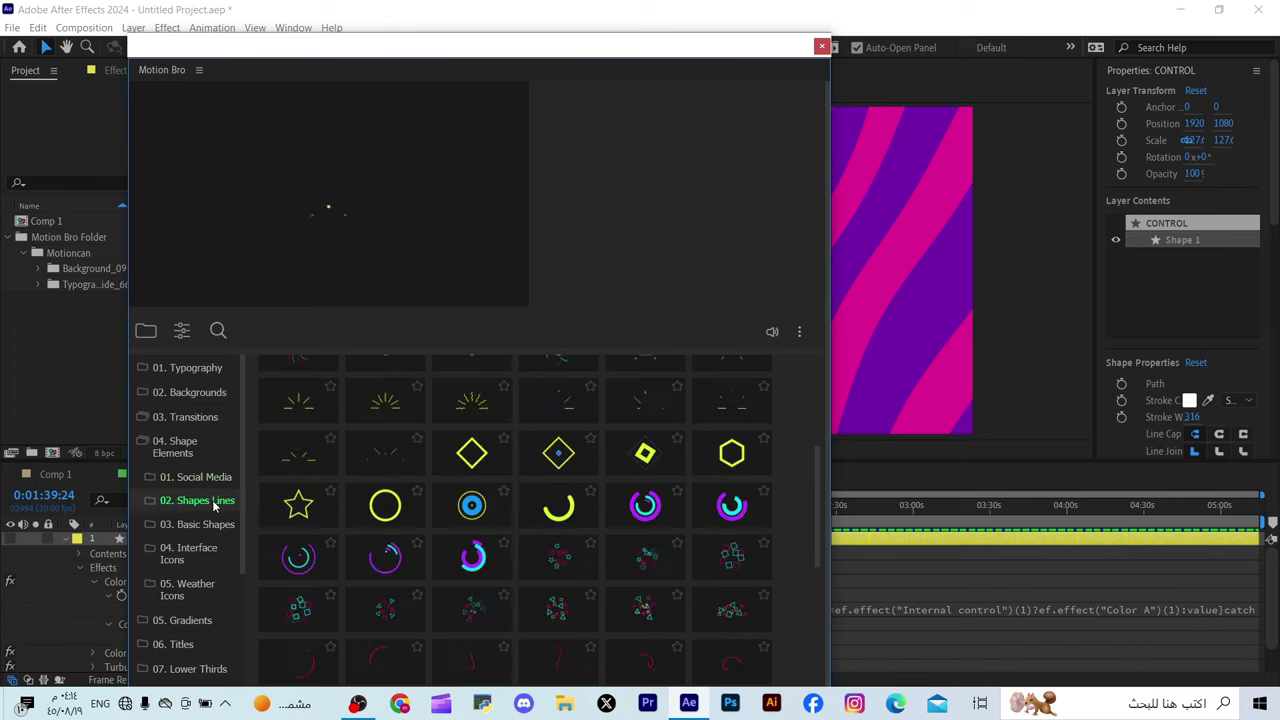
scroll(417, 449, up, 3)
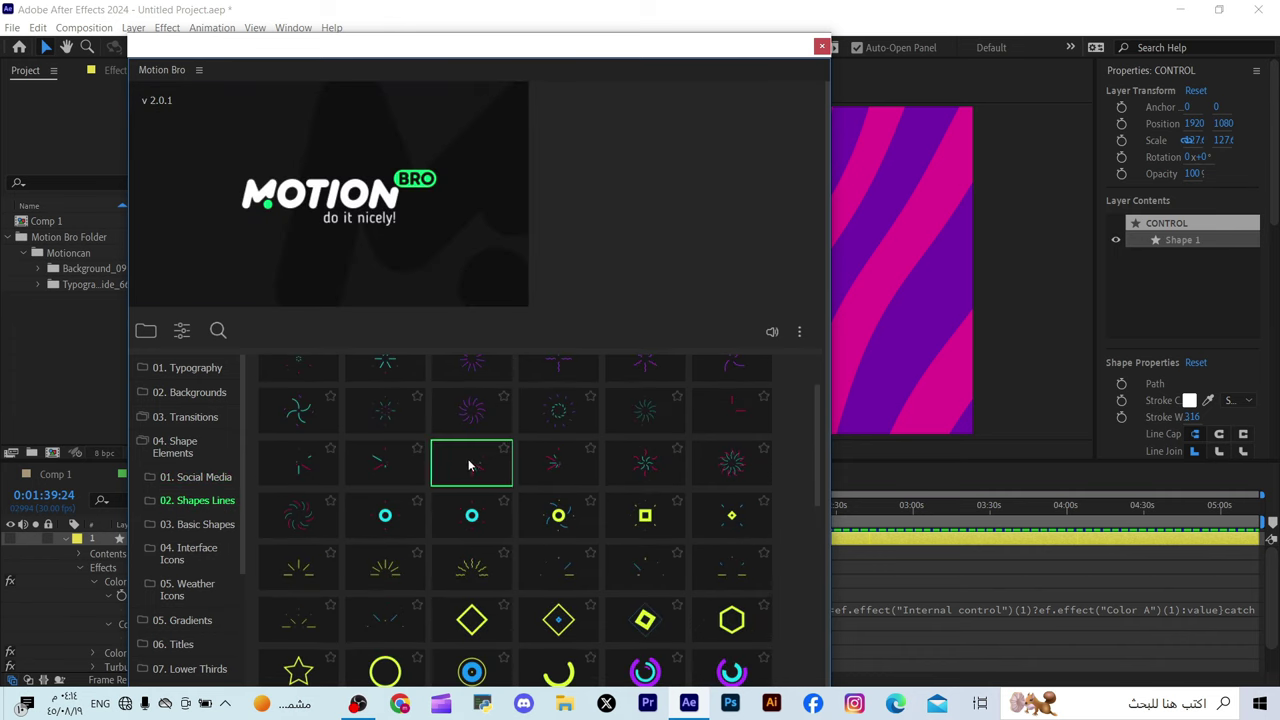
scroll(567, 434, up, 2)
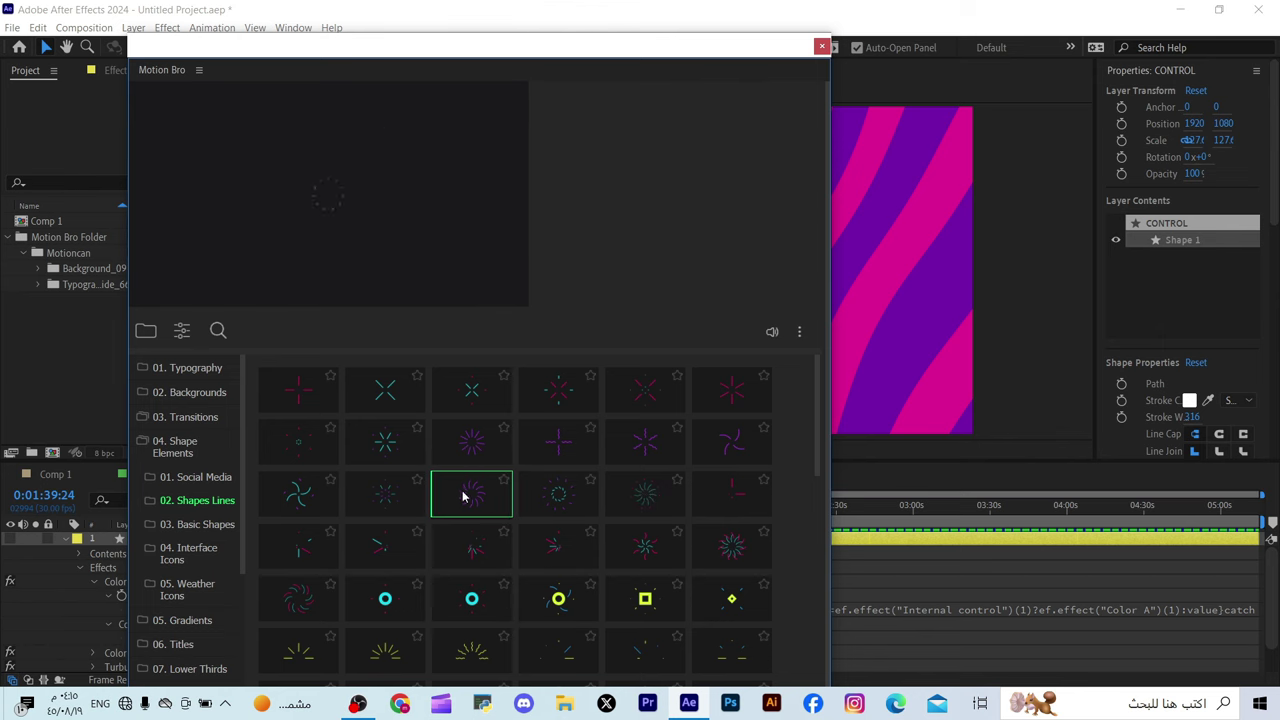
scroll(503, 523, down, 2)
scroll(508, 537, down, 2)
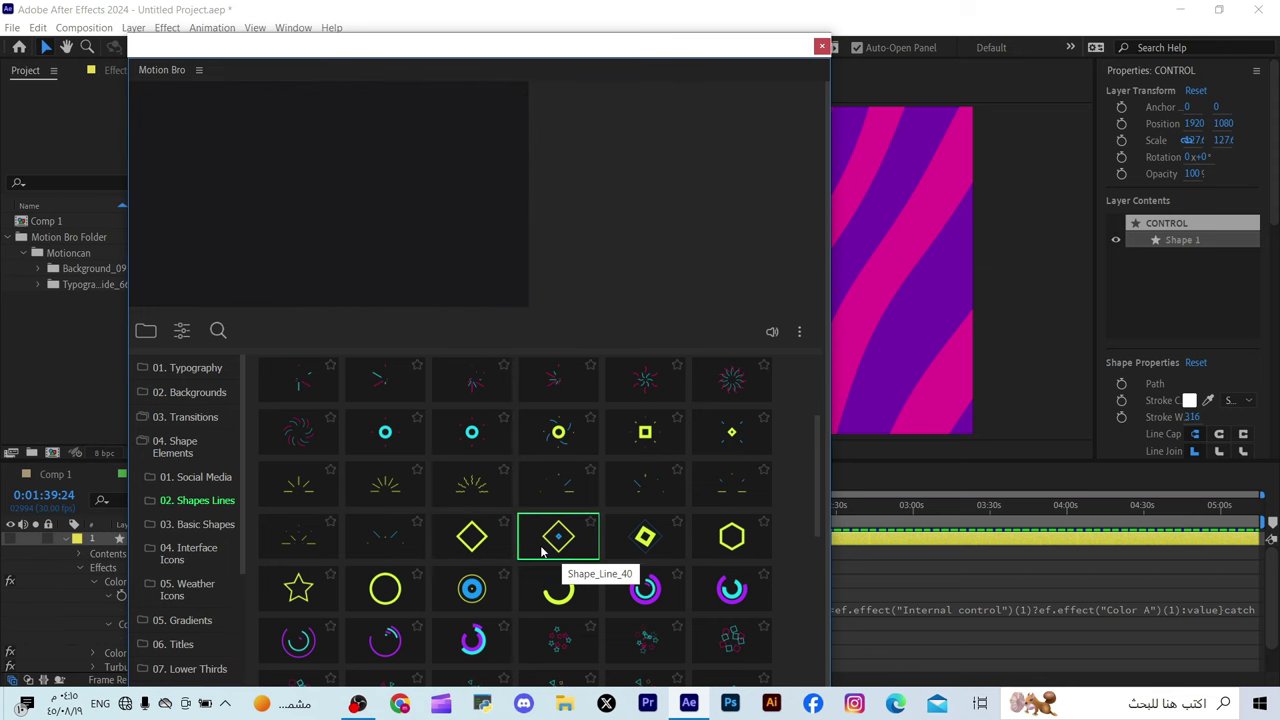
scroll(540, 552, down, 1)
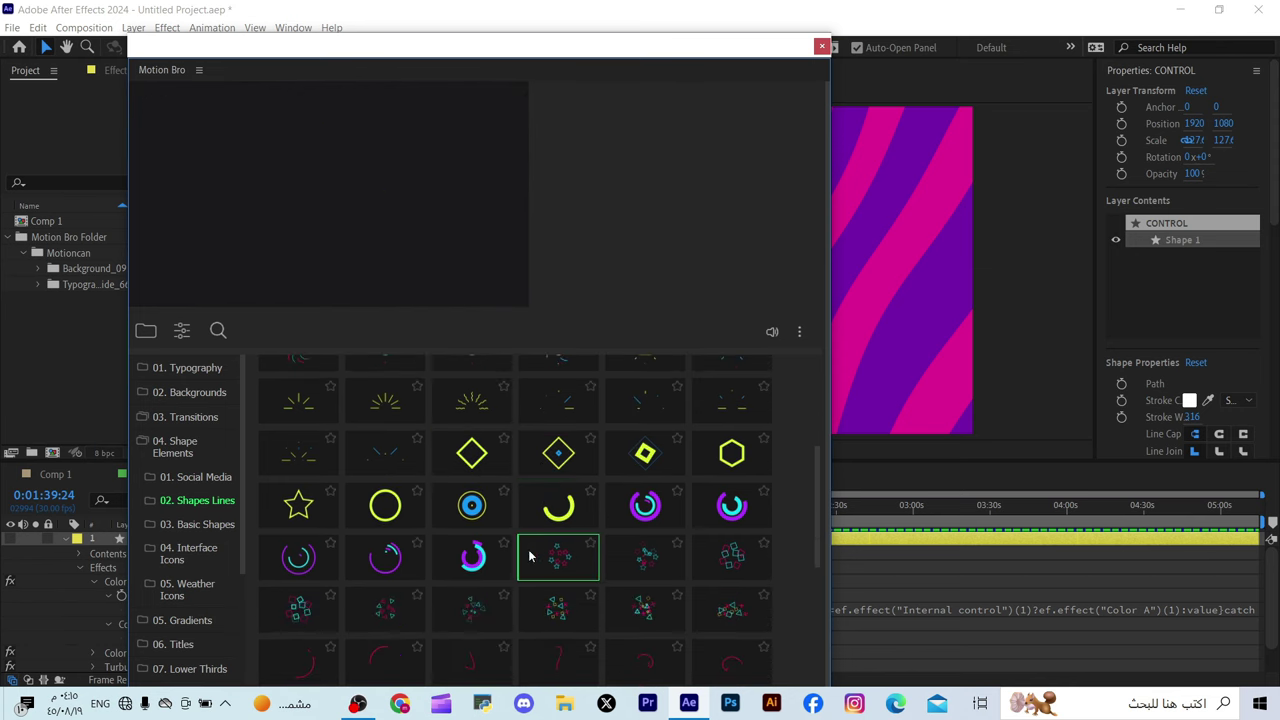
click(472, 510)
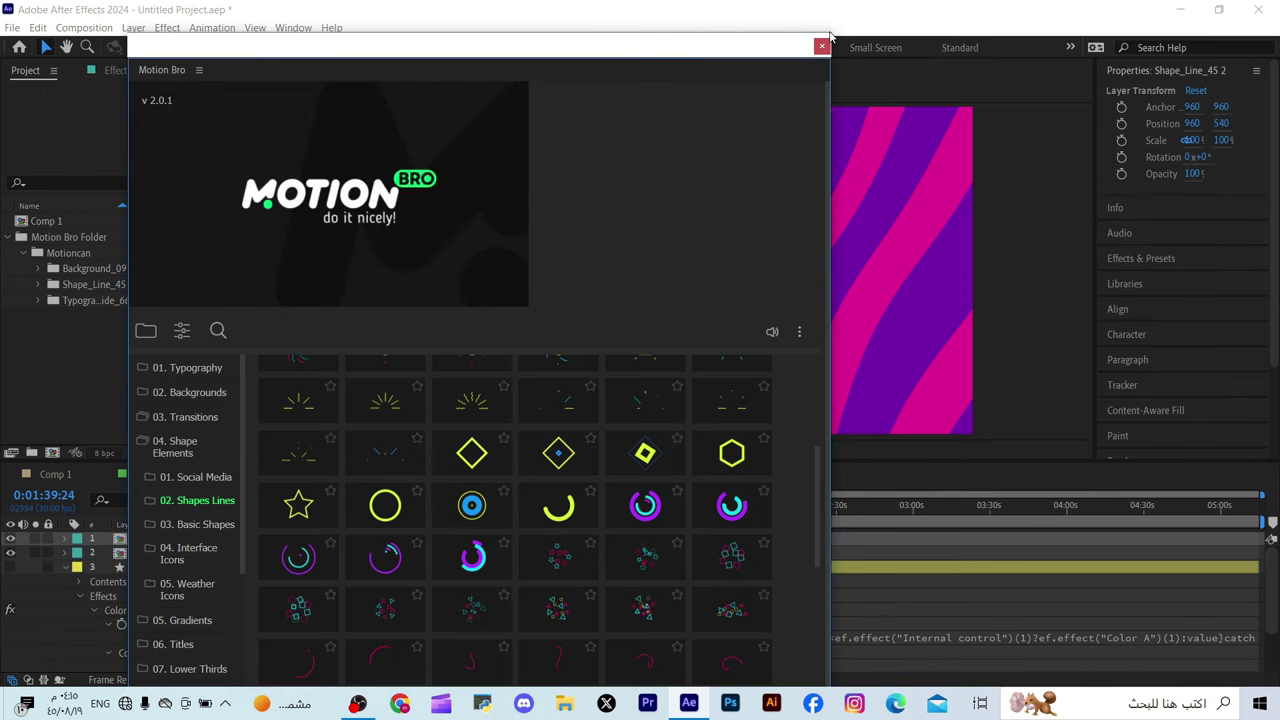
drag(829, 34, 366, 200)
drag(270, 212, 1150, 198)
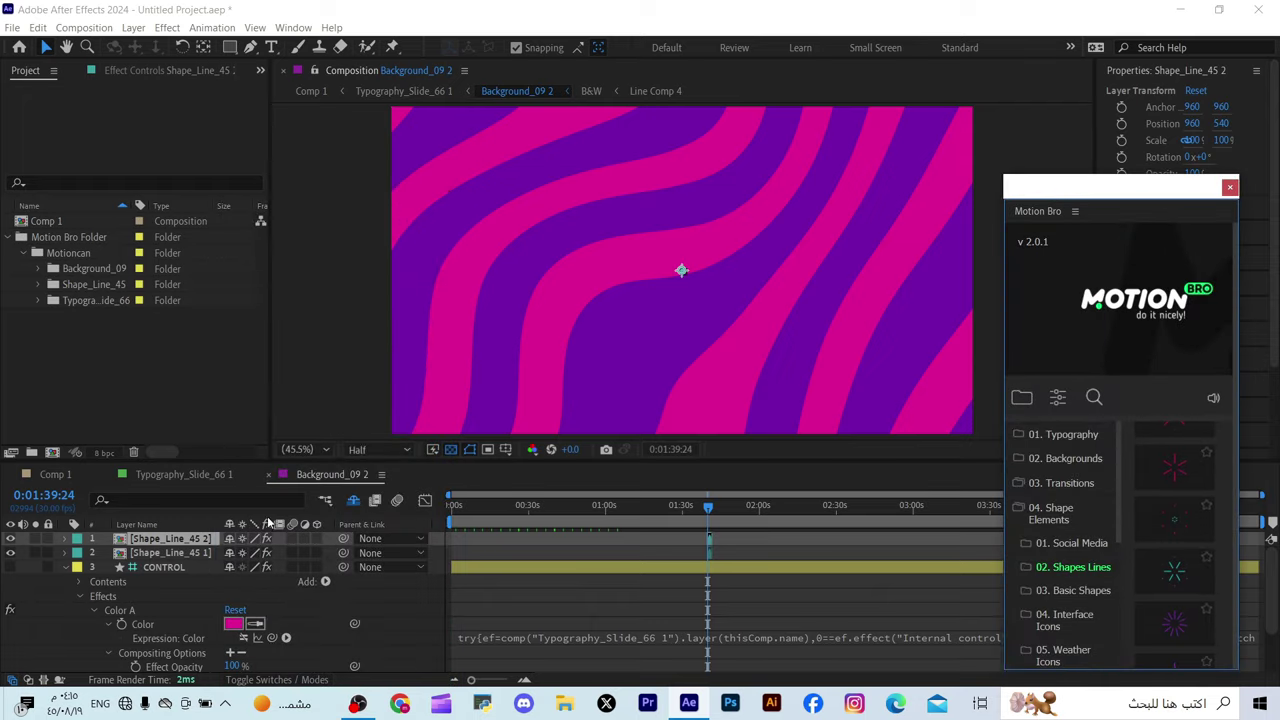
Step: Open the Shape_Line_45 2 composition, move the playhead to 0:00:00:22 and expand the CONTROL layer's effects
double_click(182, 540)
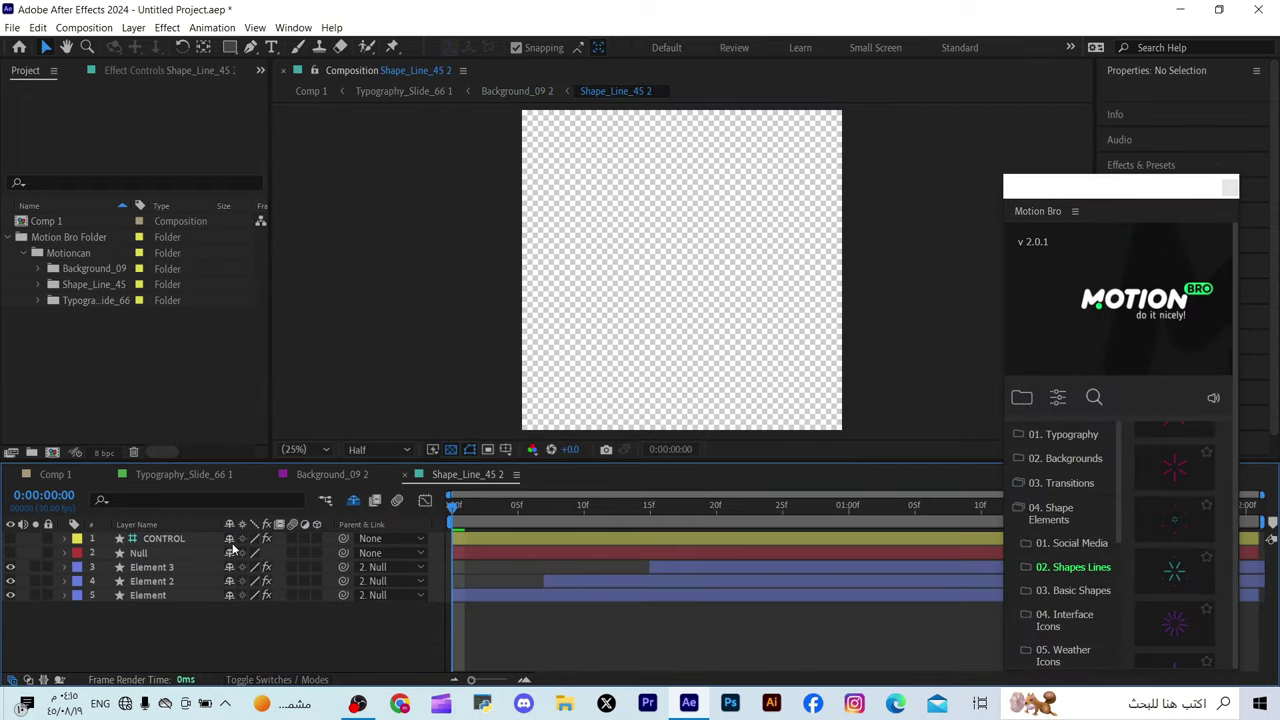
click(66, 539)
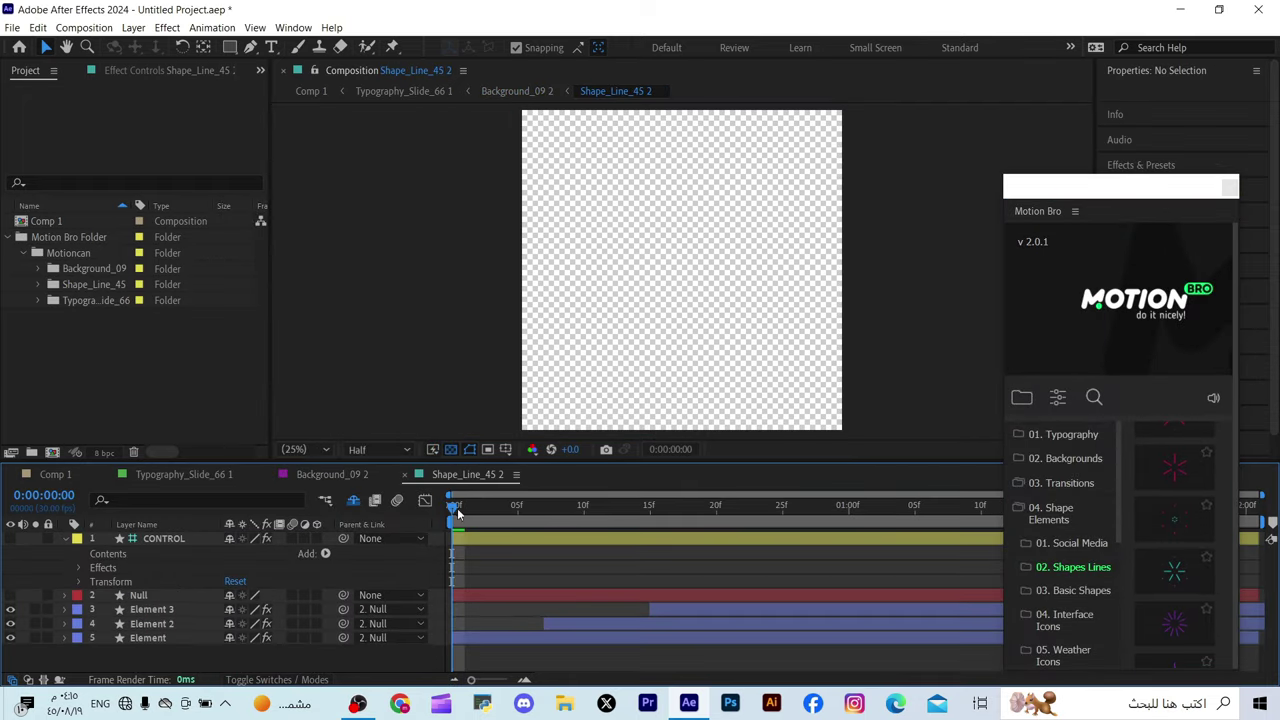
drag(458, 513, 750, 527)
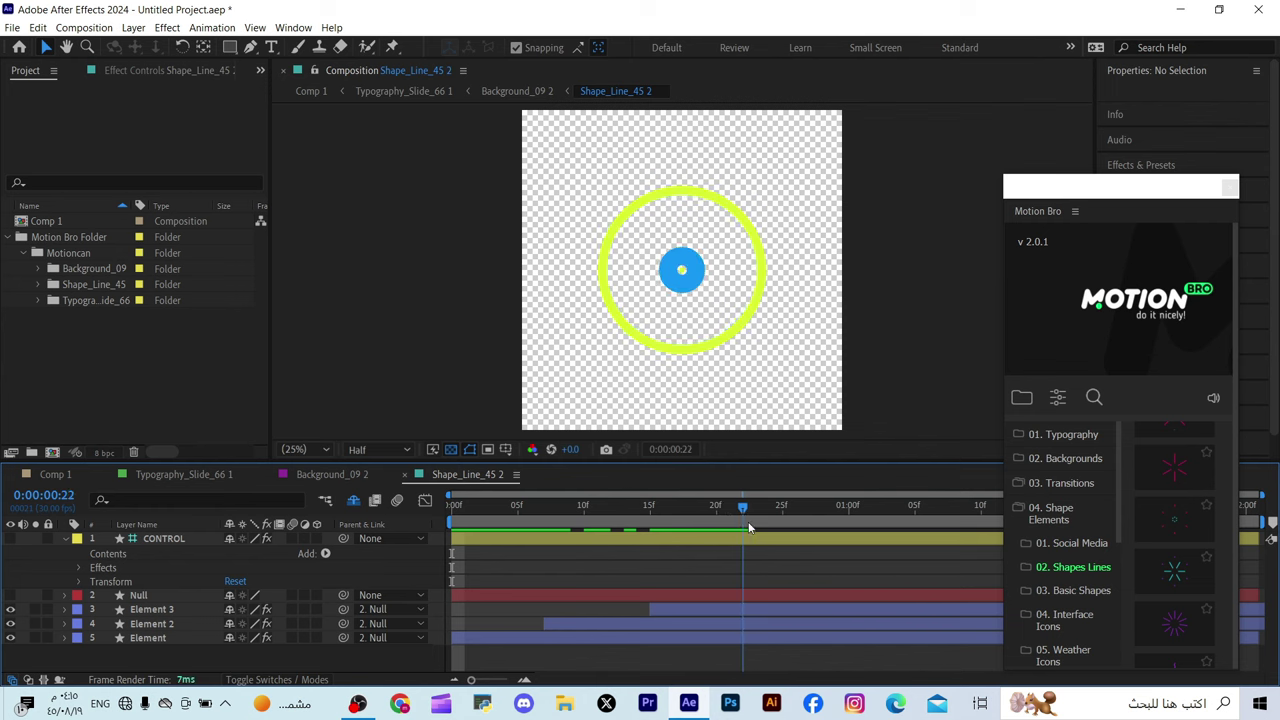
click(80, 568)
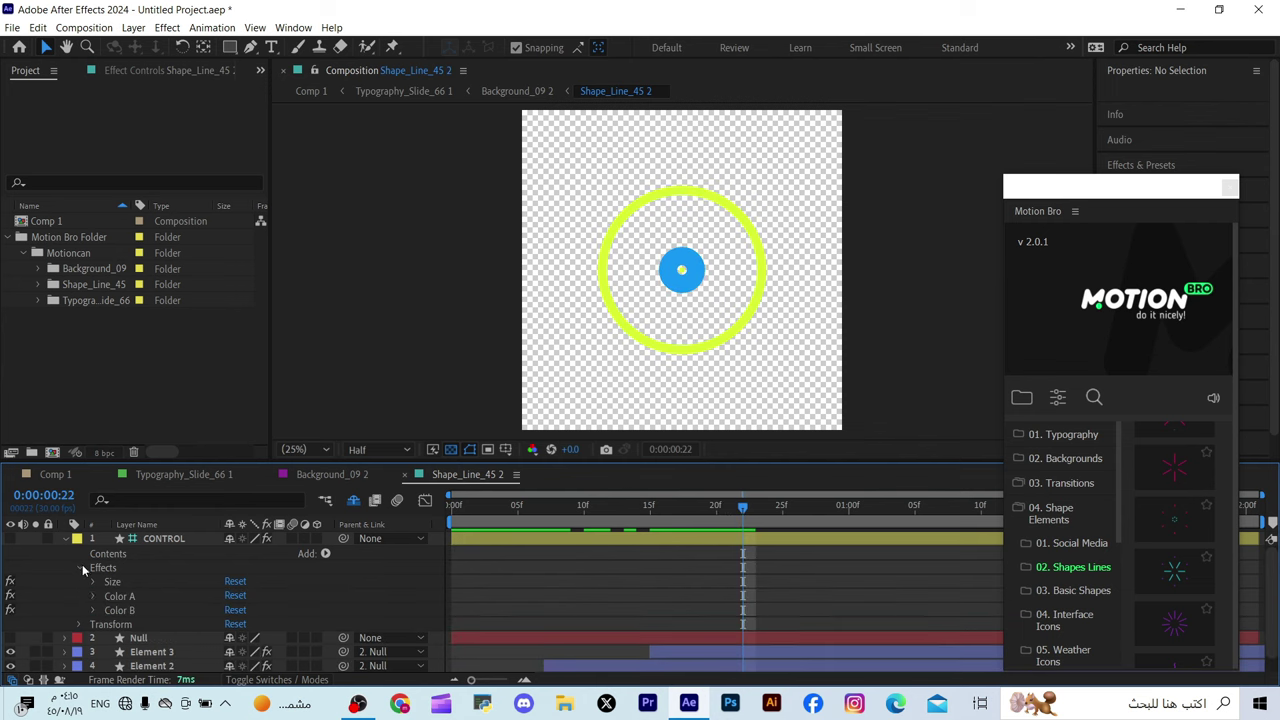
Step: Disable the expression on the CONTROL layer's Color A and set the colour to pink FF0F90
click(93, 596)
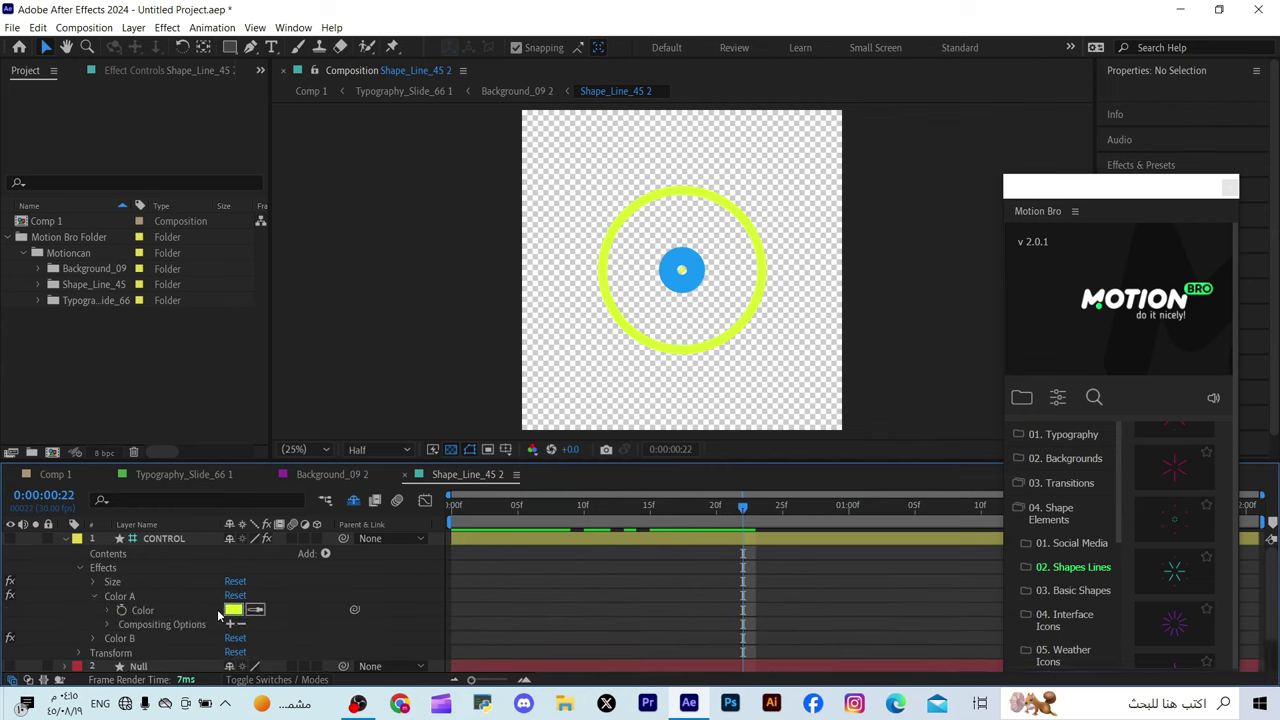
click(107, 609)
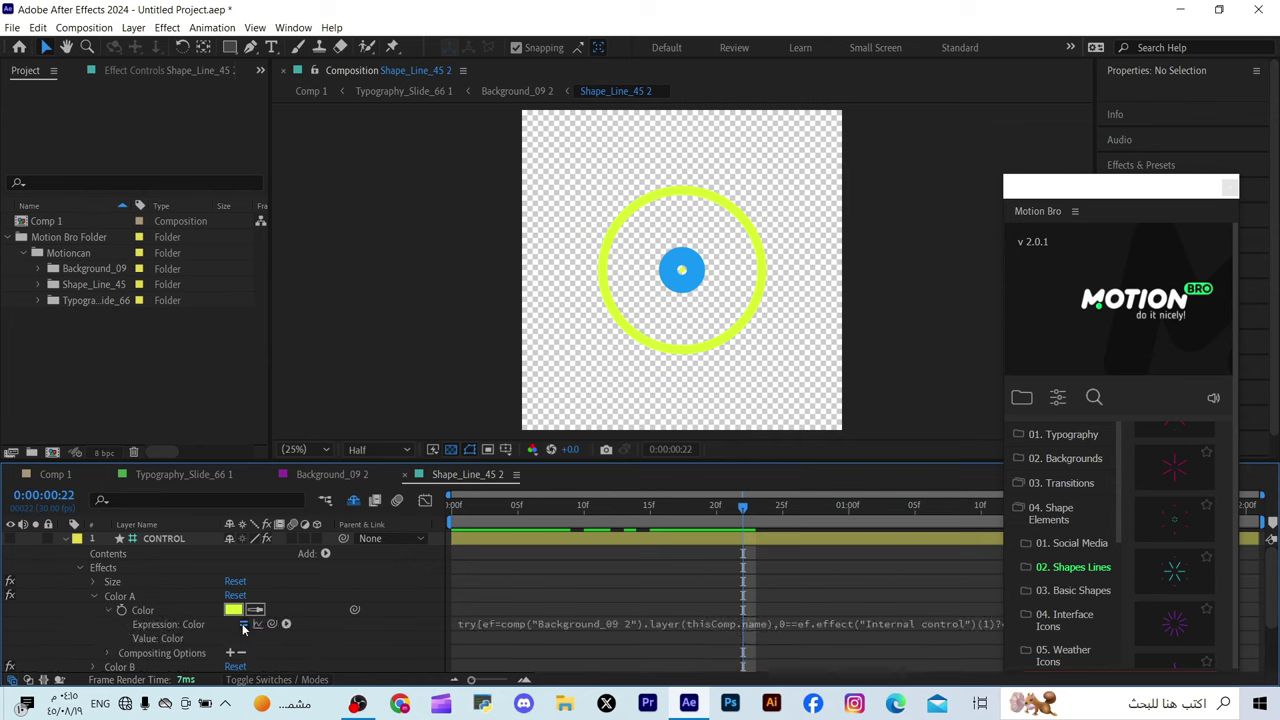
click(242, 623)
click(233, 609)
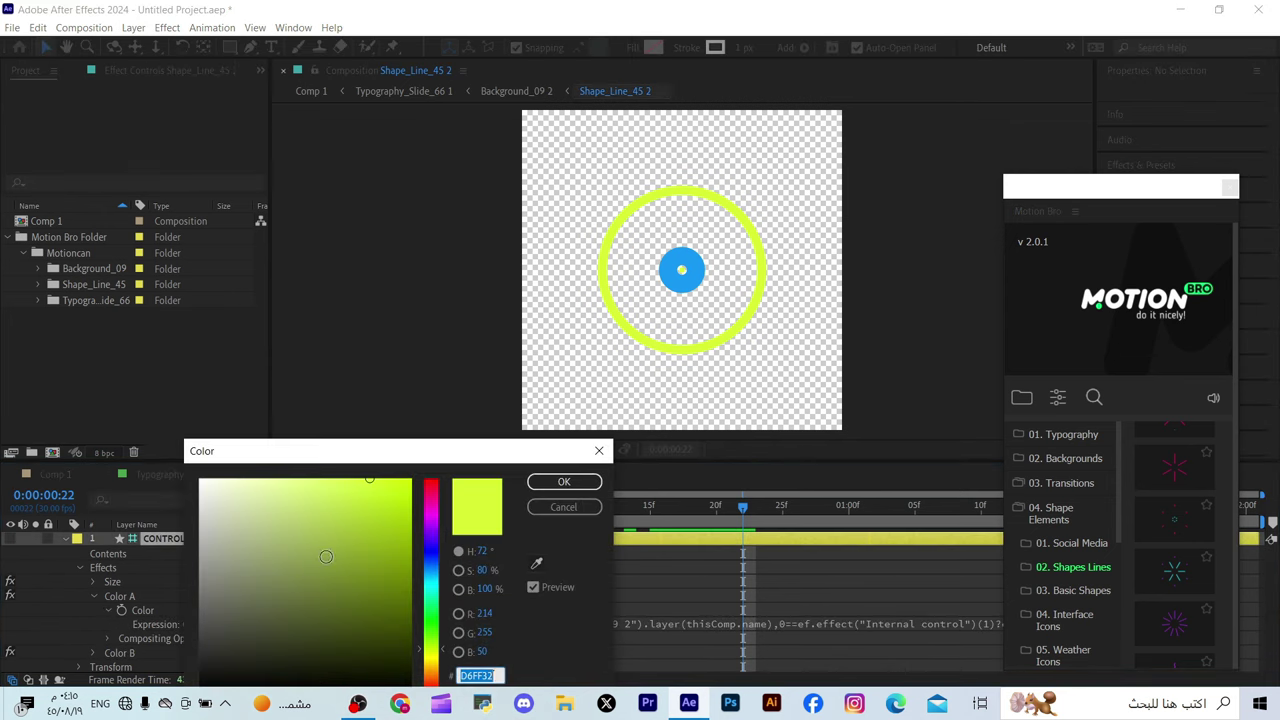
click(430, 556)
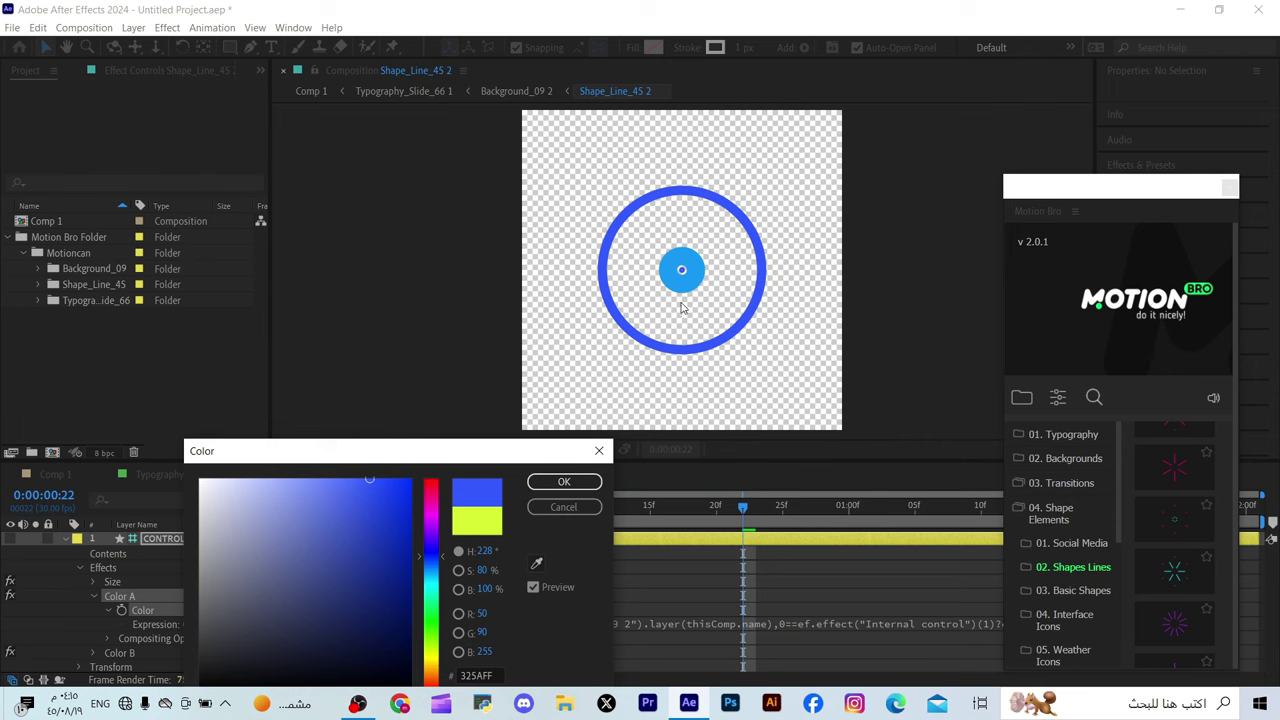
click(433, 502)
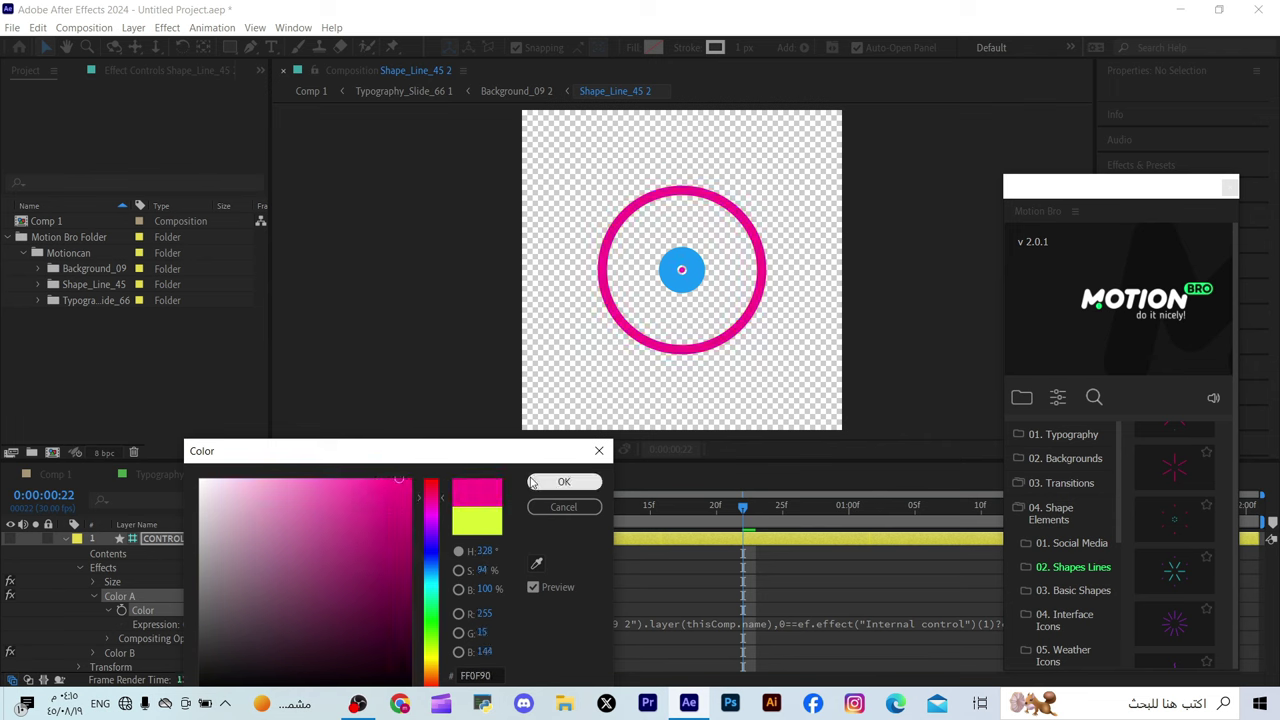
click(564, 481)
Step: Disable the expression on Color B, set it to a deeper blue, and scrub the animation to 0:00:00:27
scroll(257, 568, down, 2)
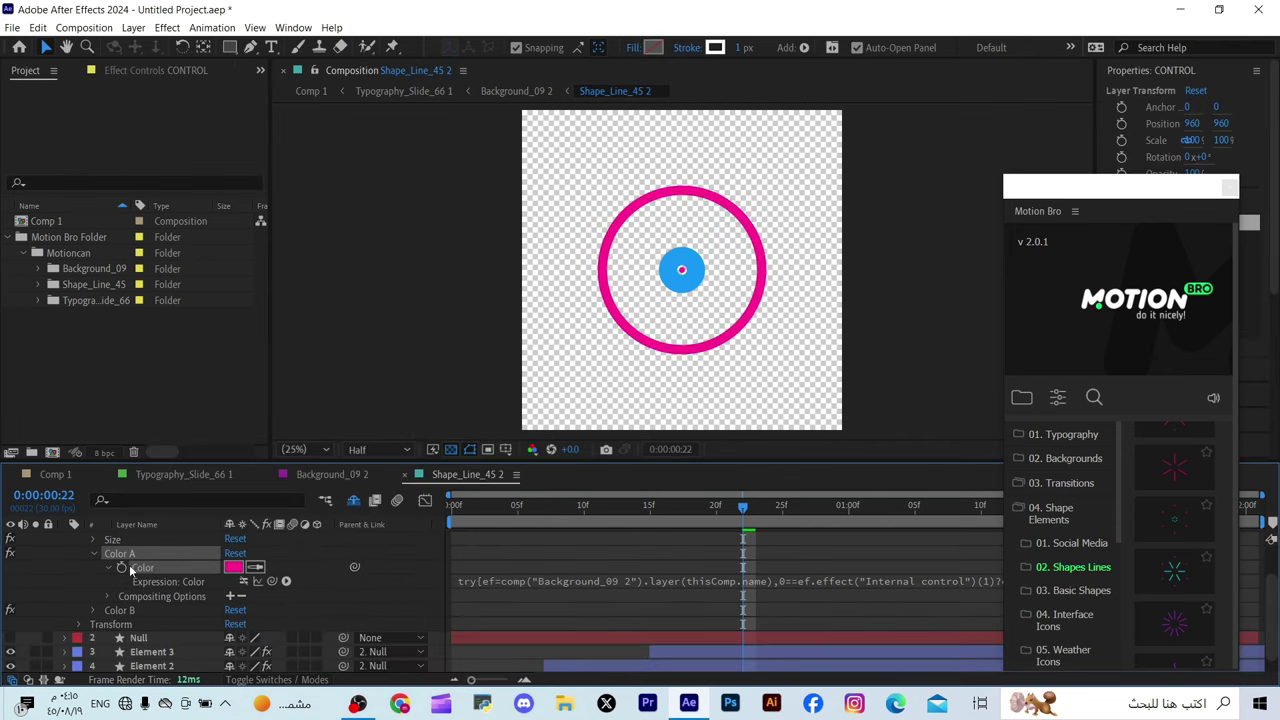
click(95, 609)
scroll(190, 604, down, 2)
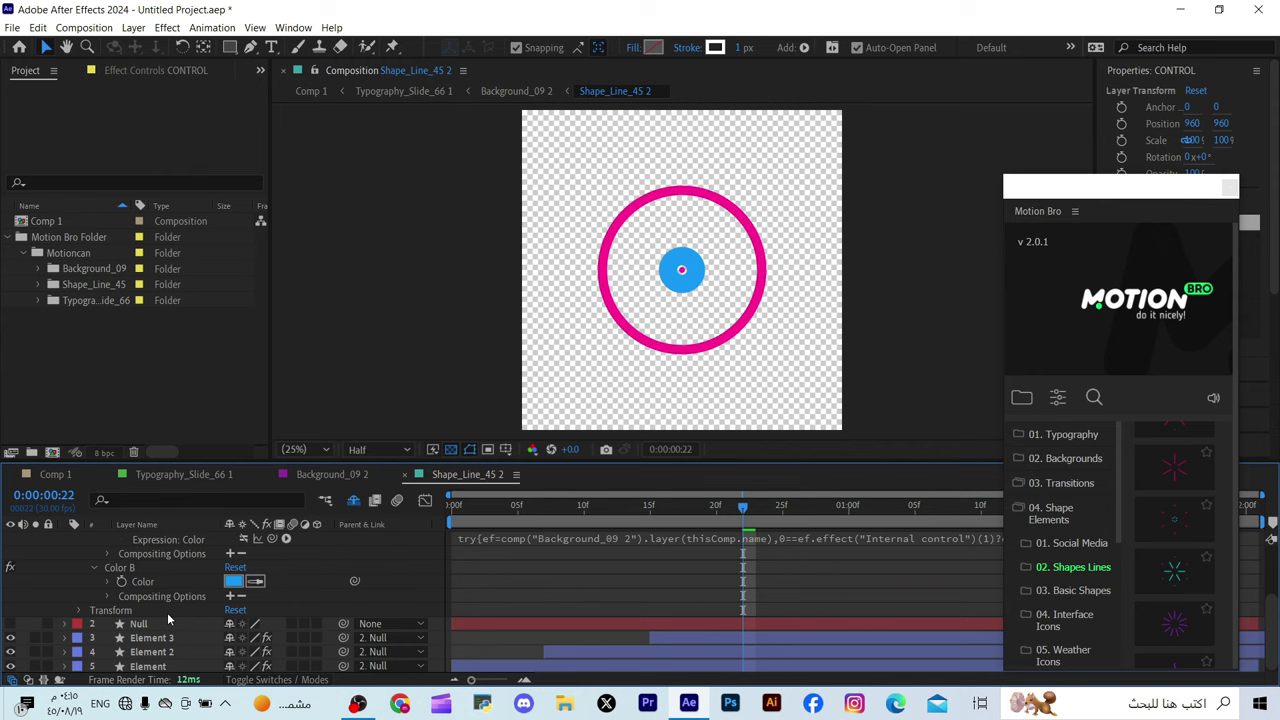
click(109, 581)
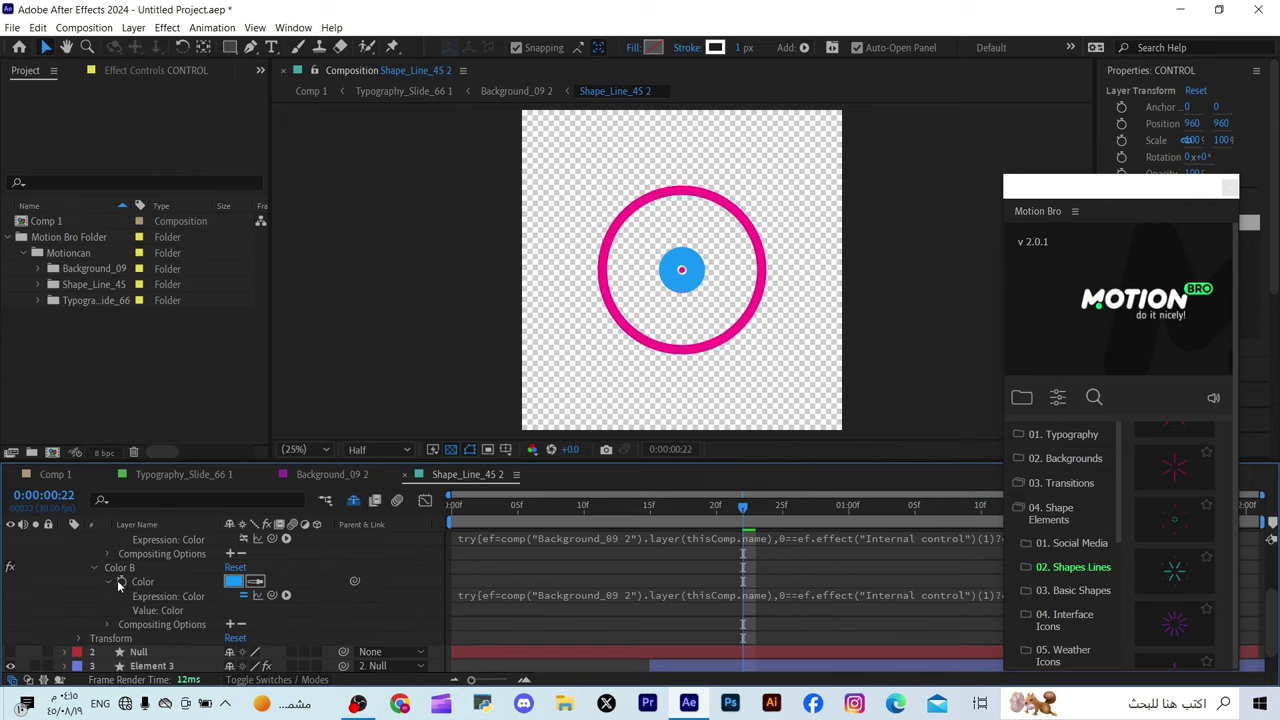
click(244, 595)
click(234, 583)
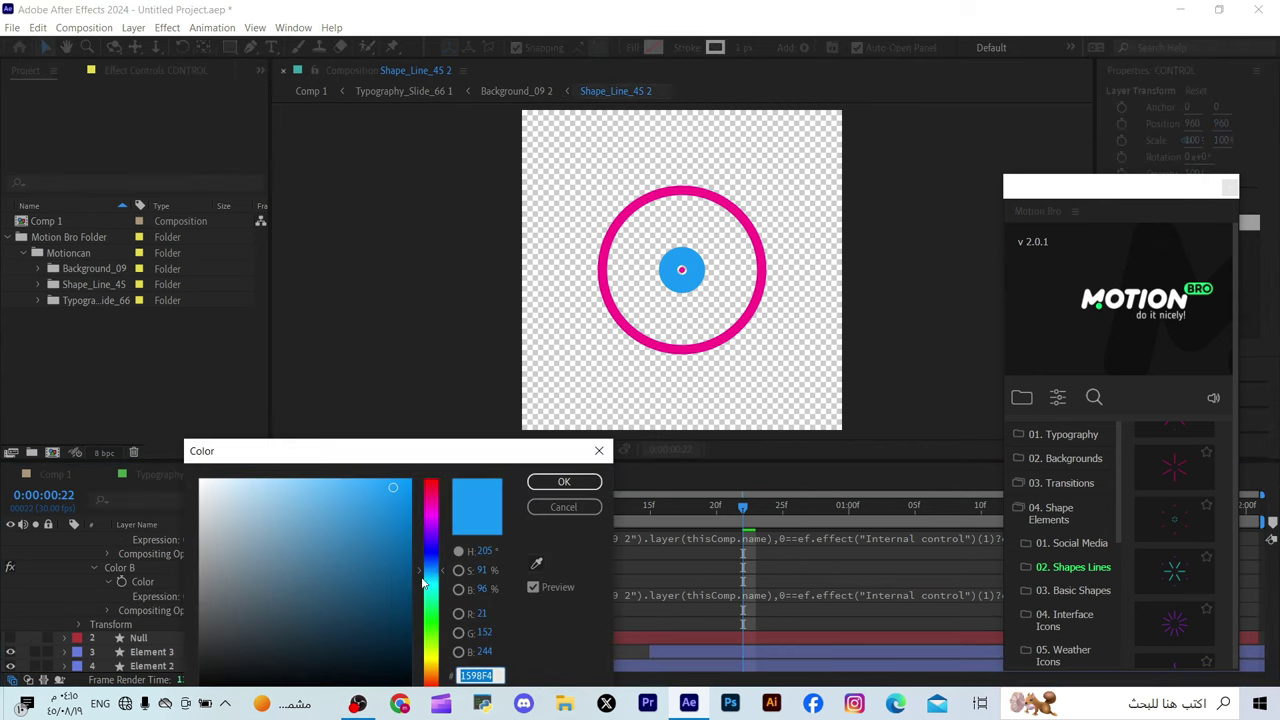
click(428, 659)
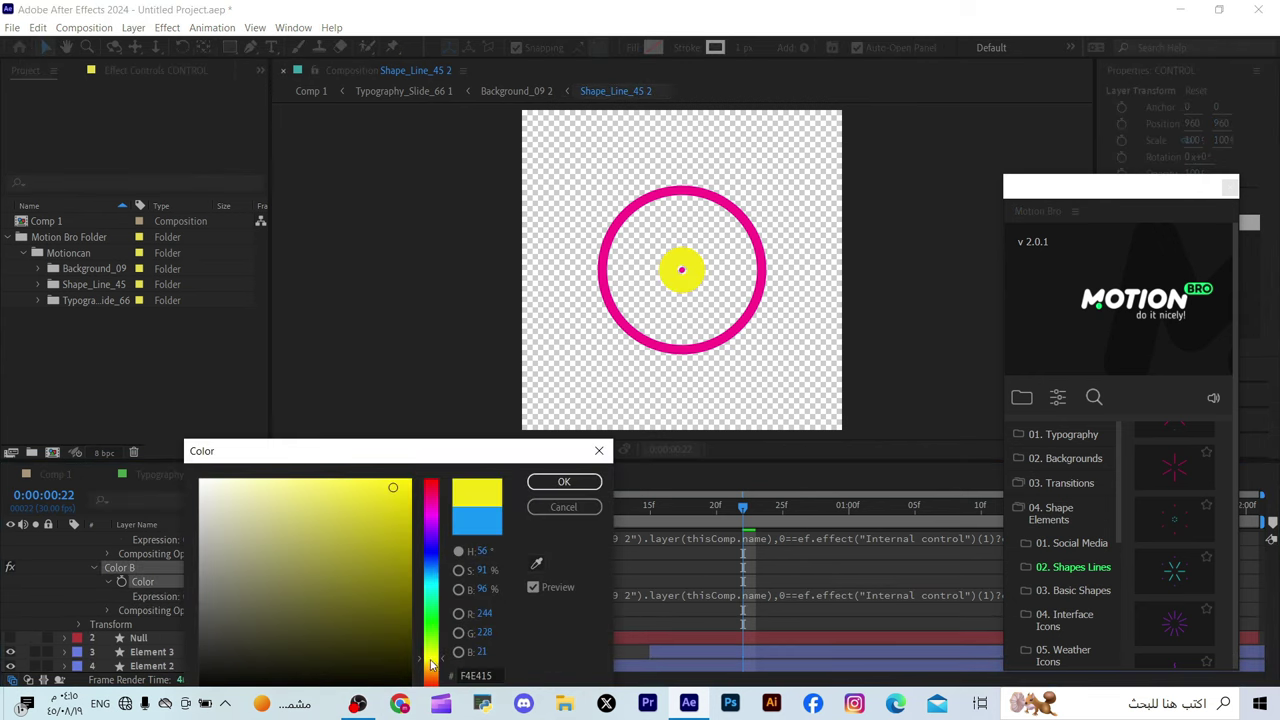
click(427, 560)
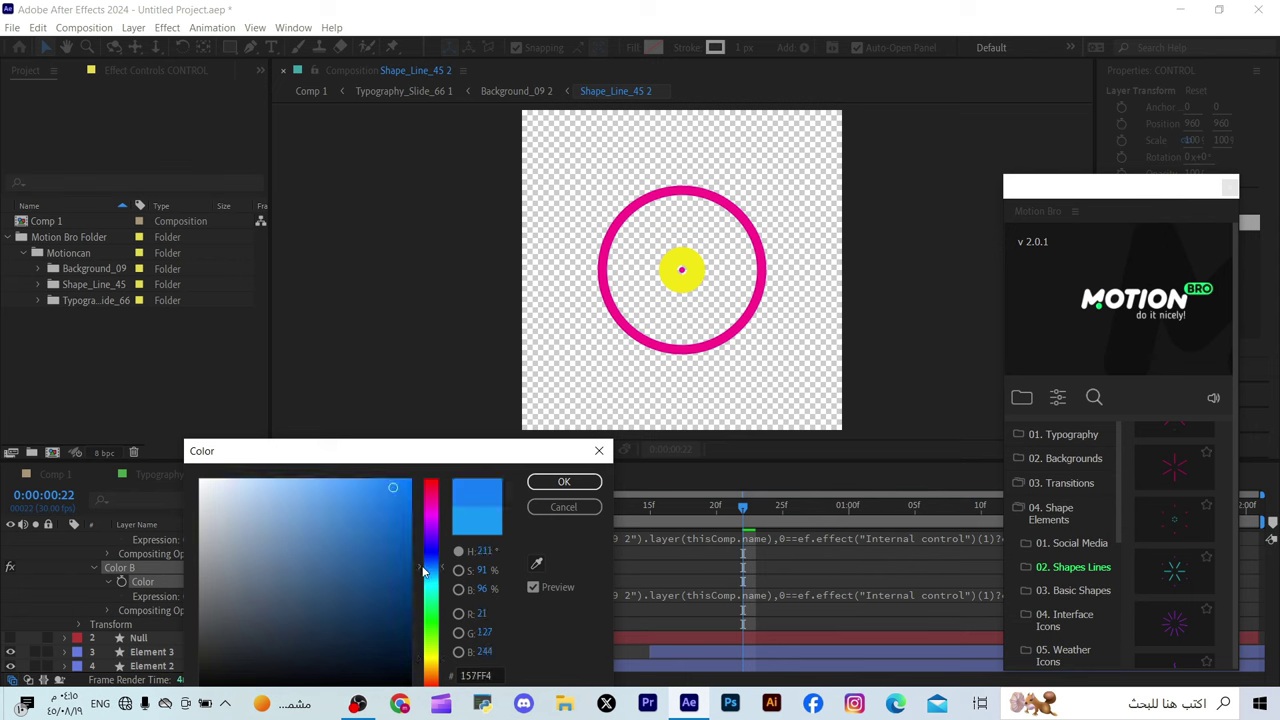
click(564, 482)
click(729, 510)
drag(729, 516, 817, 517)
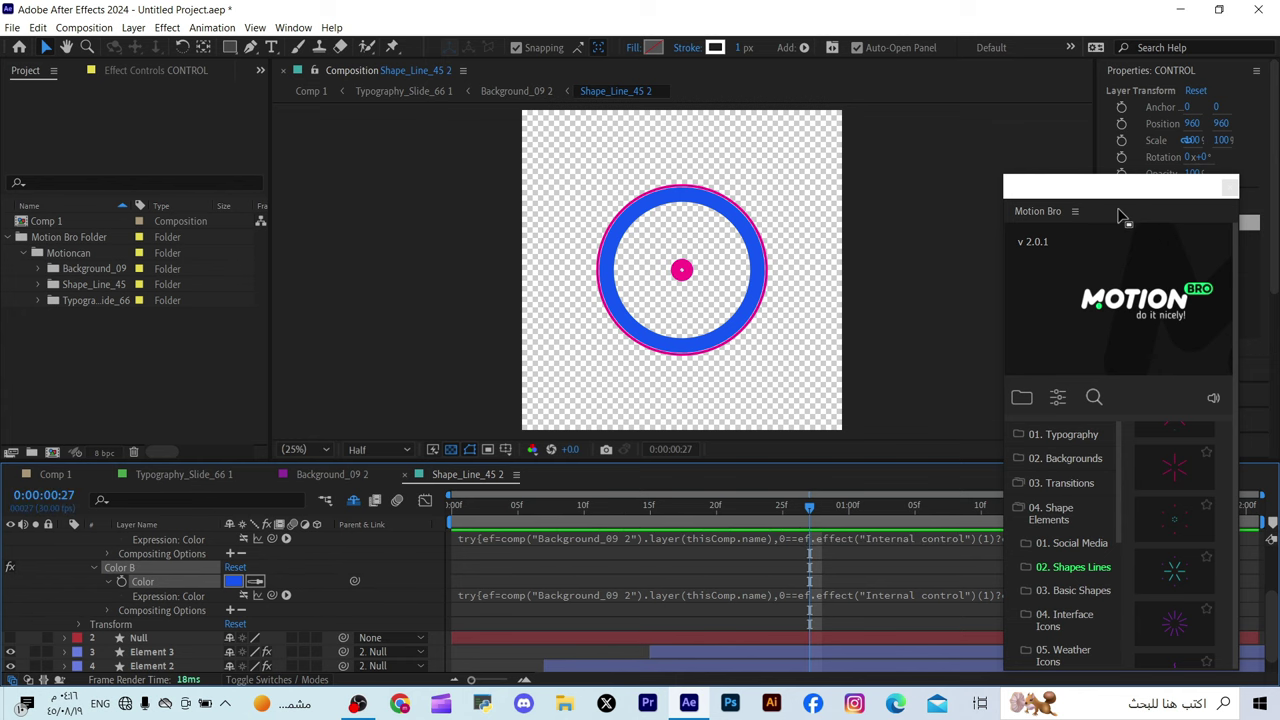
Step: Move and widen the Motion Bro window and look through the remaining Shapes Lines presets, including Shape_Line_63
drag(1112, 188, 490, 172)
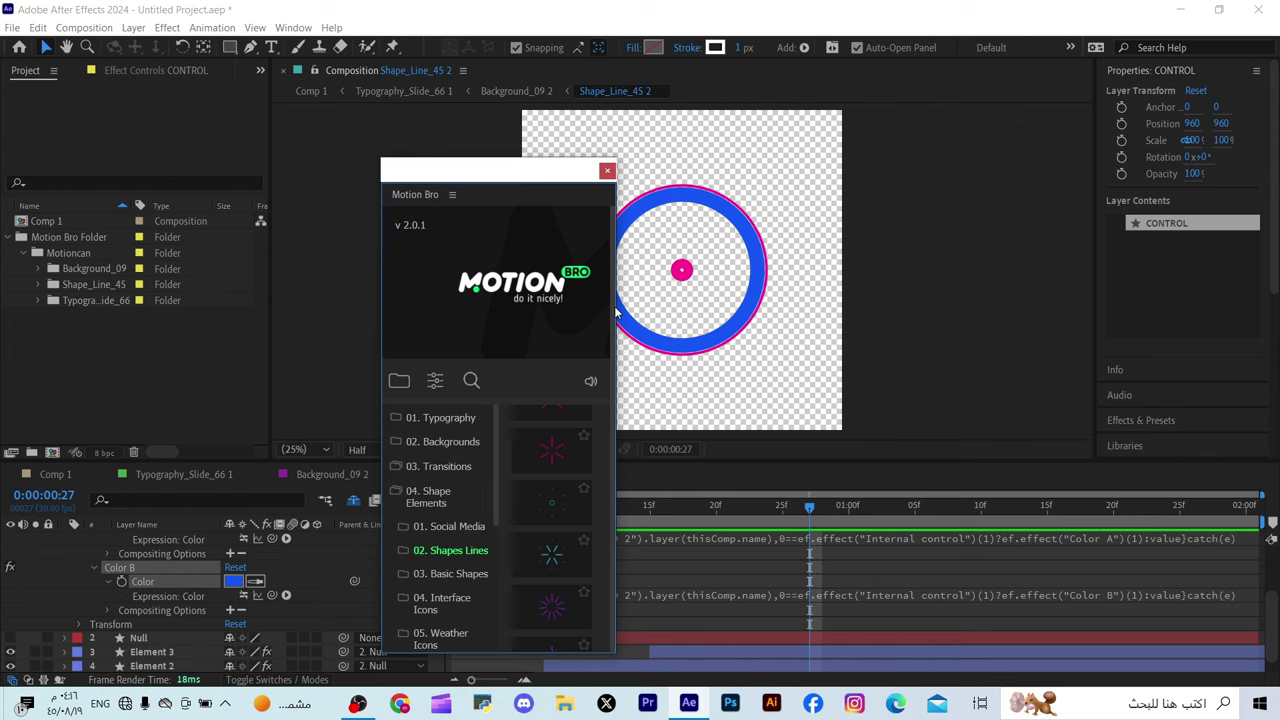
drag(614, 307, 958, 307)
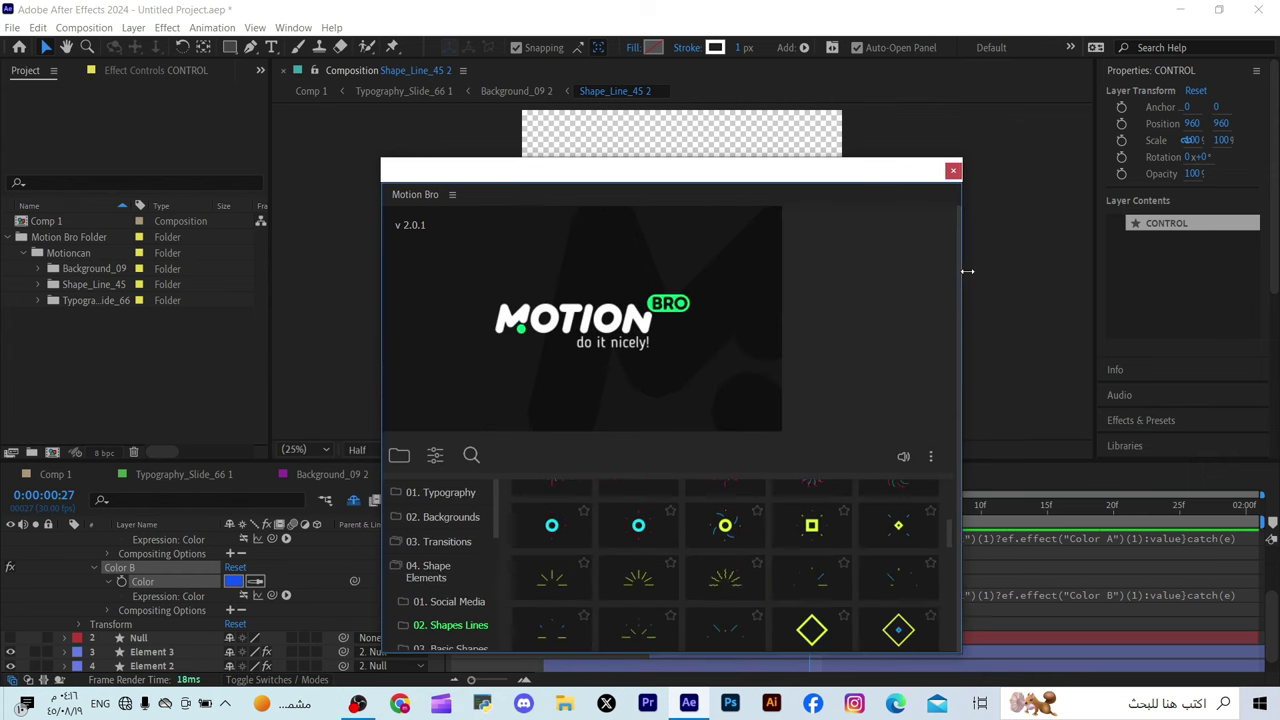
scroll(733, 568, down, 5)
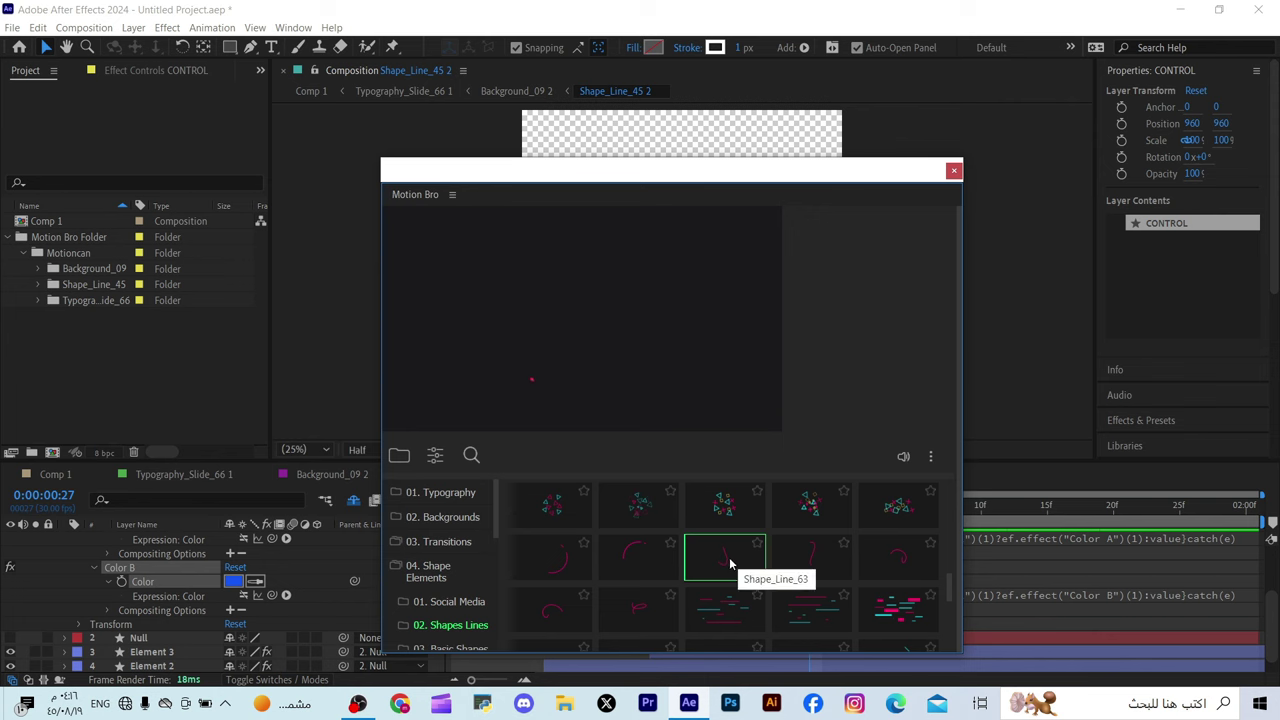
scroll(730, 565, down, 5)
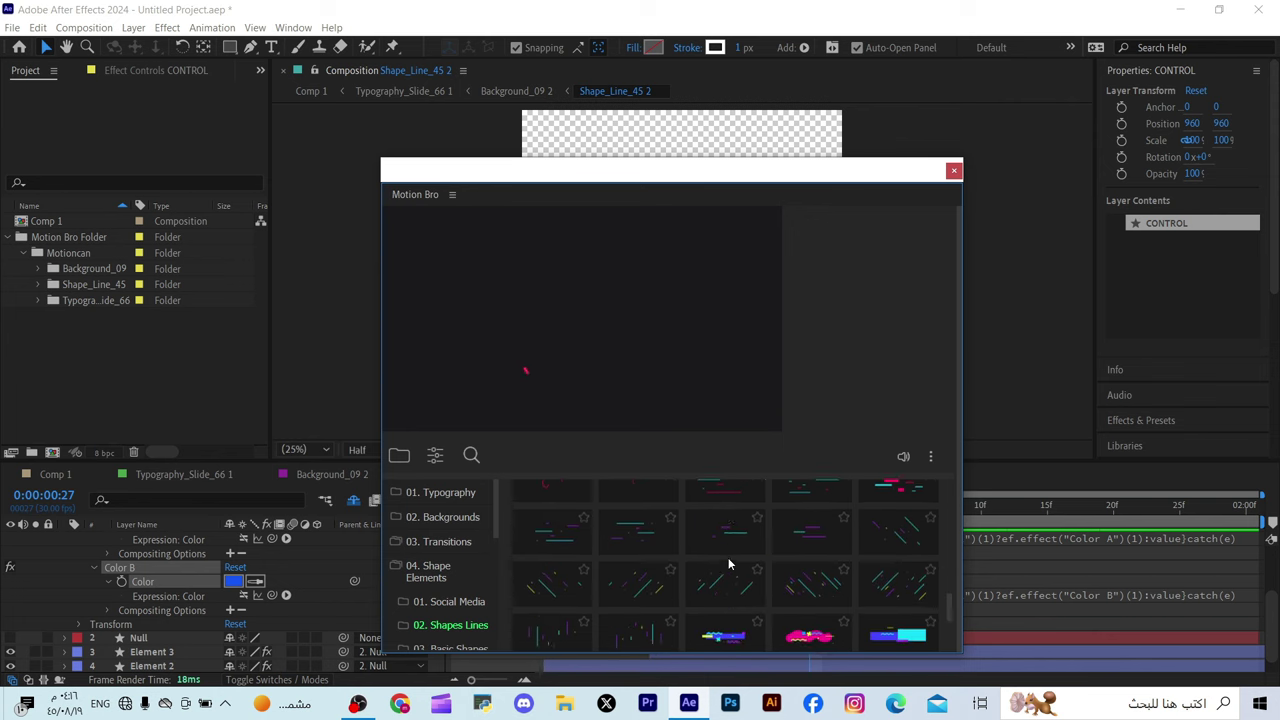
scroll(728, 575, down, 2)
scroll(725, 590, down, 2)
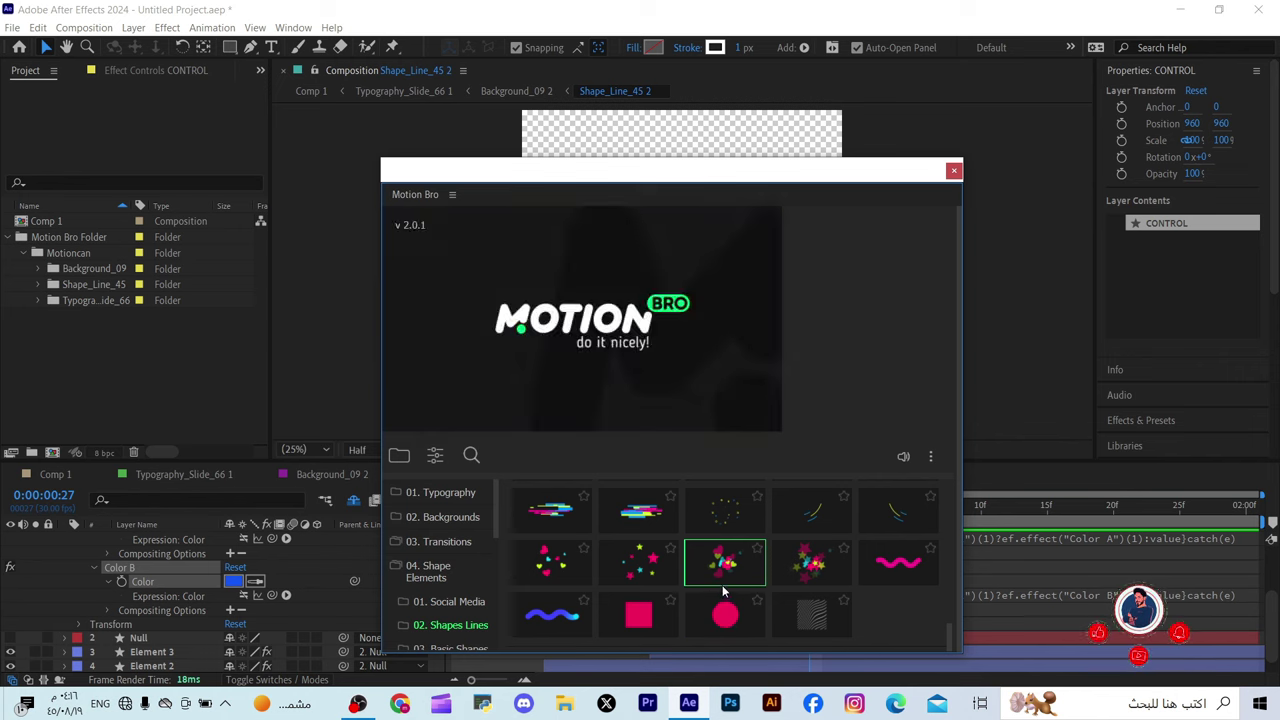
drag(689, 171, 547, 71)
scroll(651, 525, down, 3)
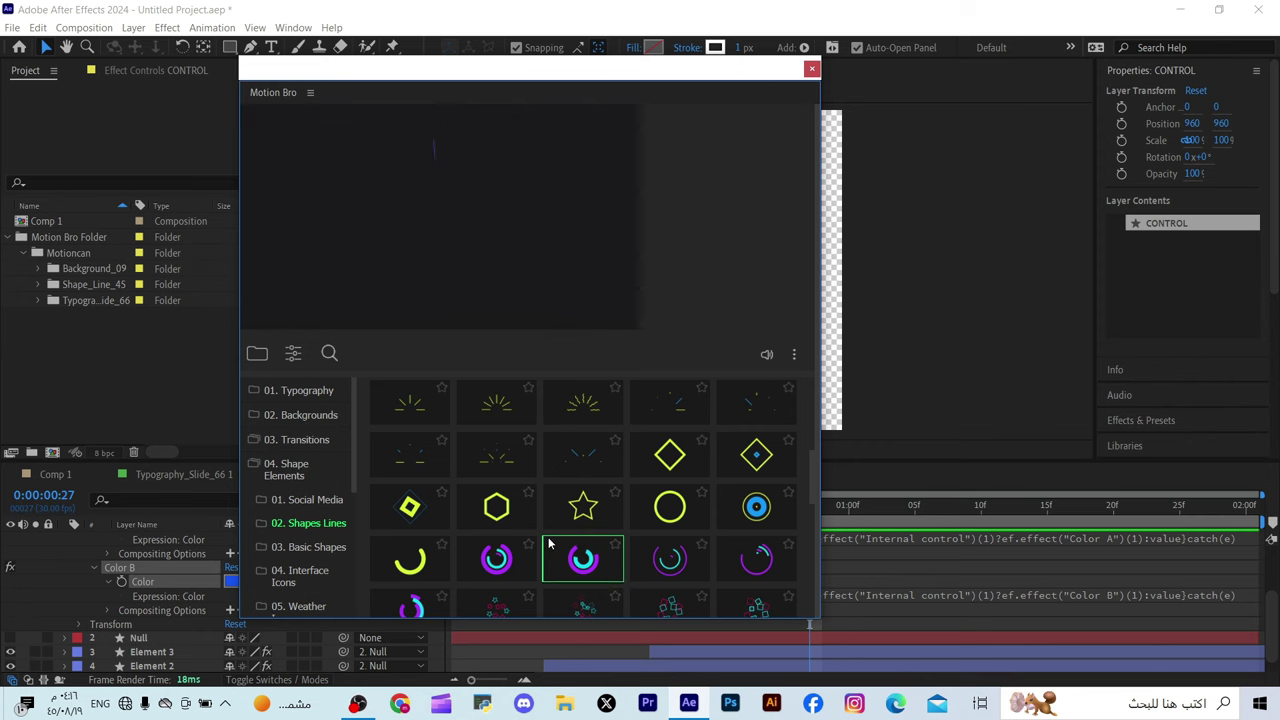
Step: Open the Basic Shapes subcategory and look through its square, circle, polygon, star and arrow presets
mouse_move(333, 547)
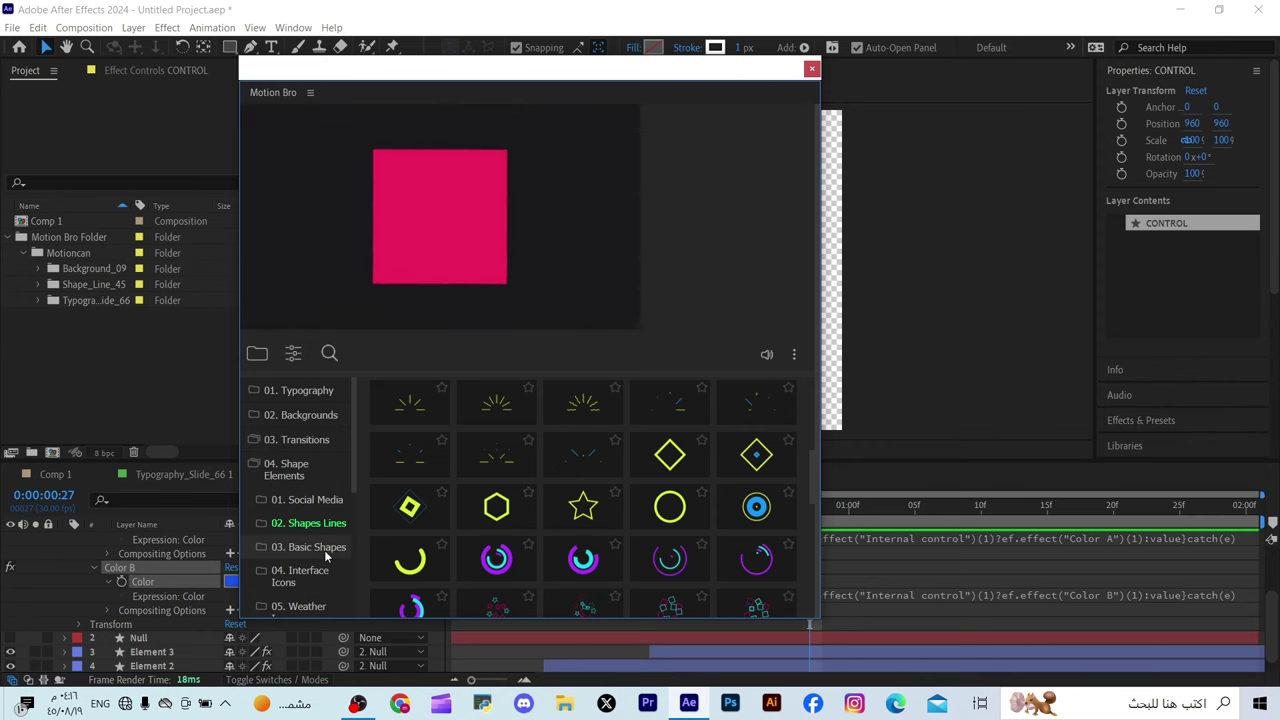
click(322, 550)
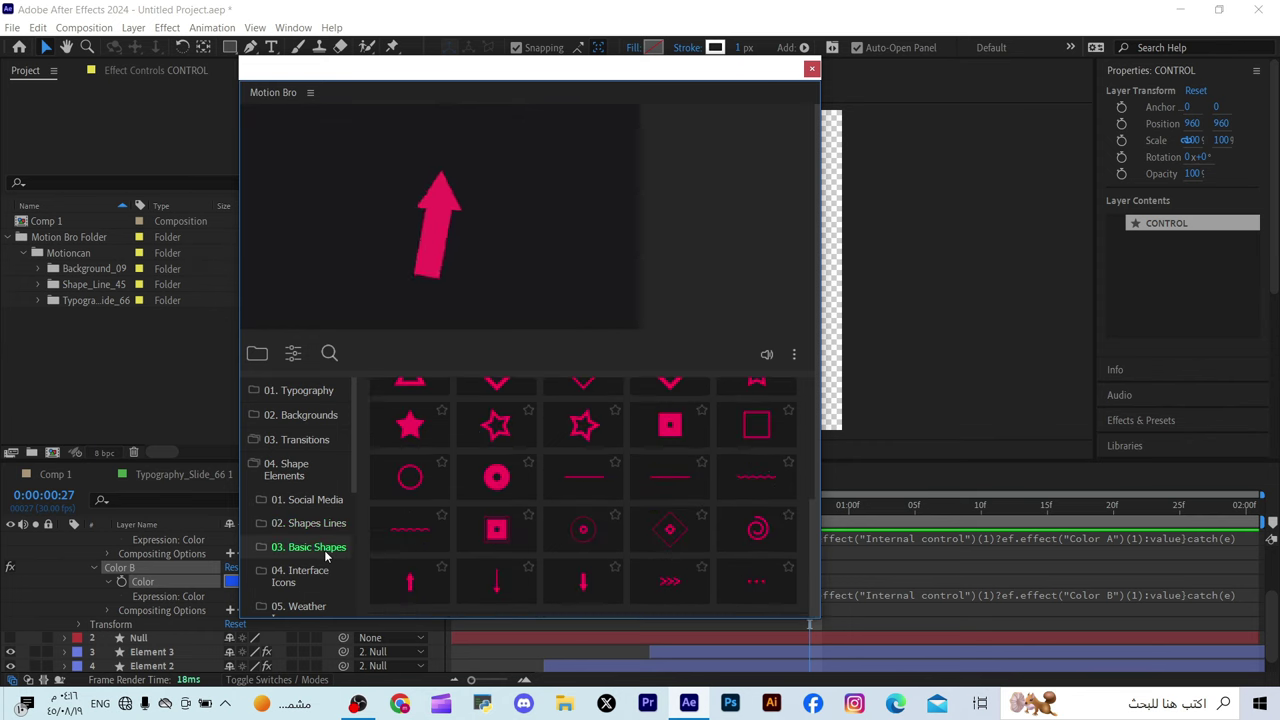
scroll(496, 495, up, 3)
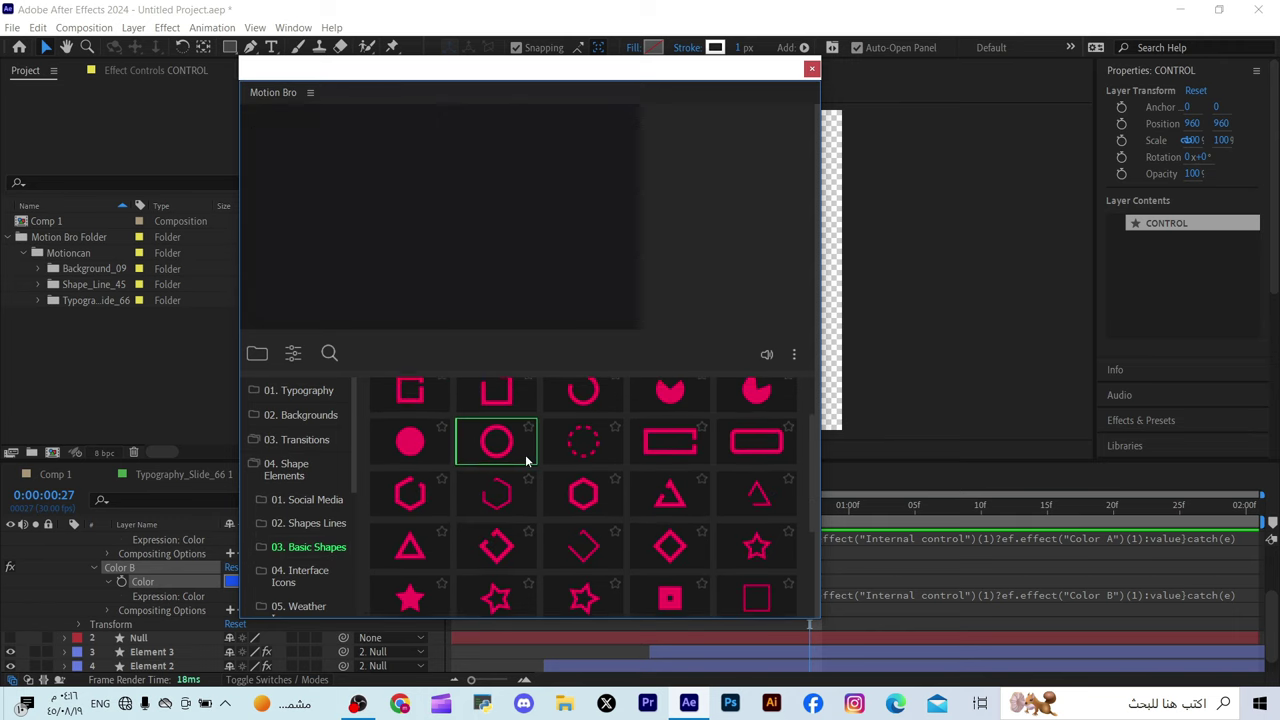
scroll(600, 465, up, 2)
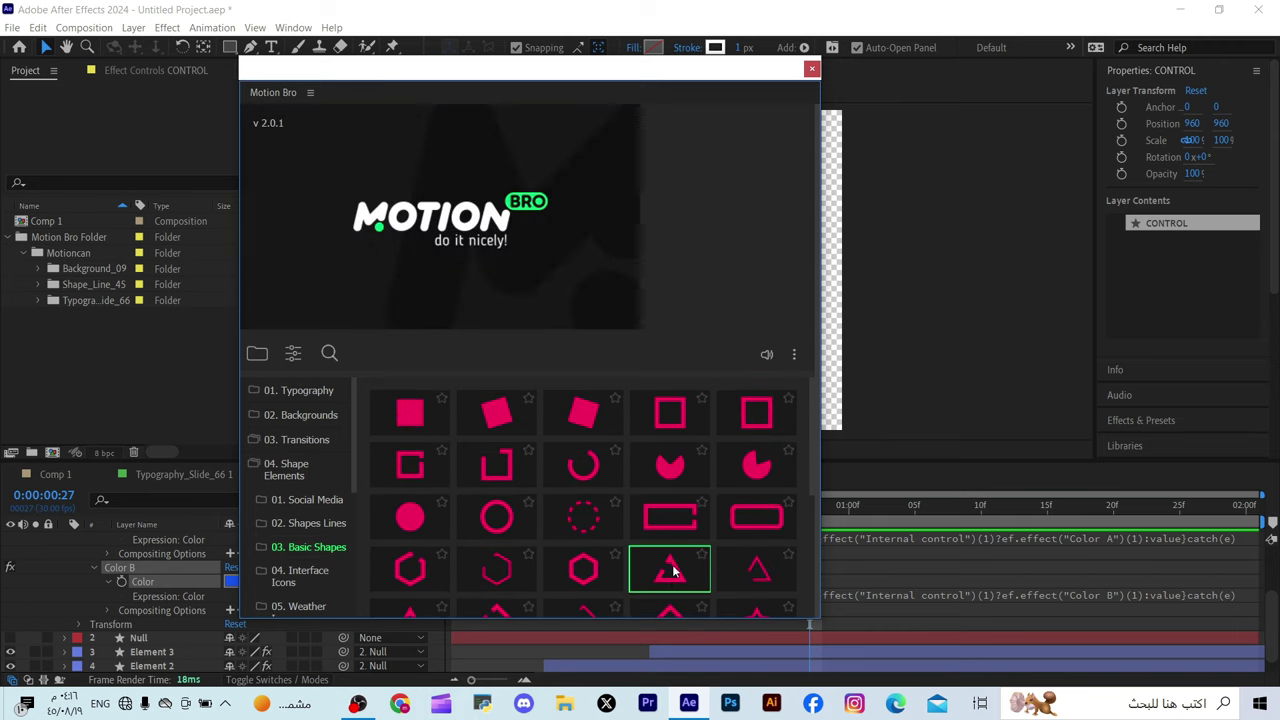
scroll(670, 530, down, 3)
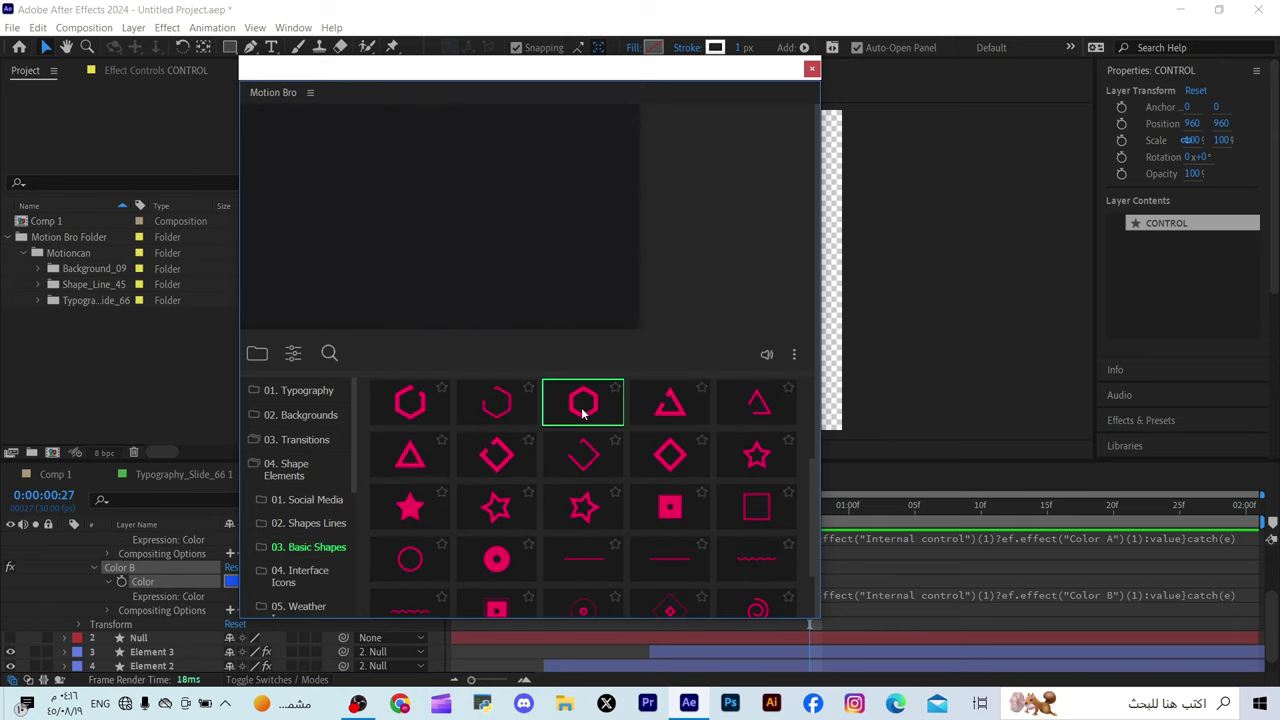
scroll(540, 495, down, 2)
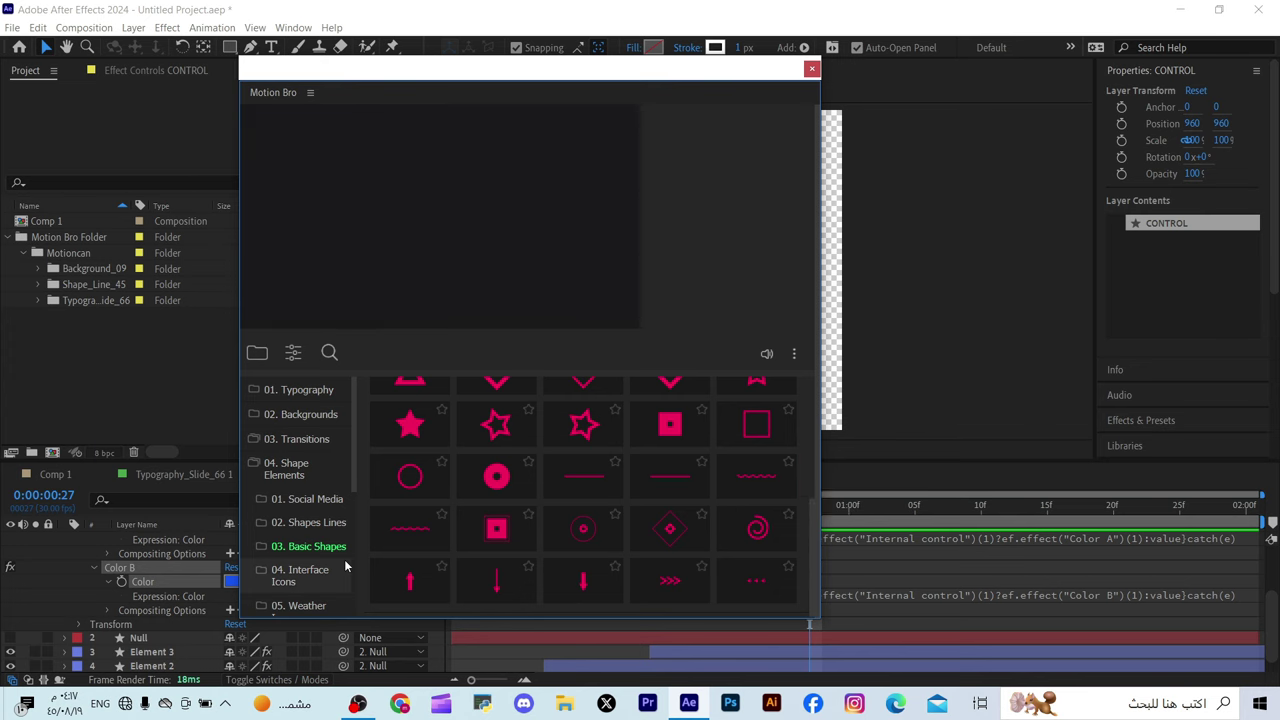
Step: Open the Interface Icons subcategory and look through its circled icon presets
click(314, 586)
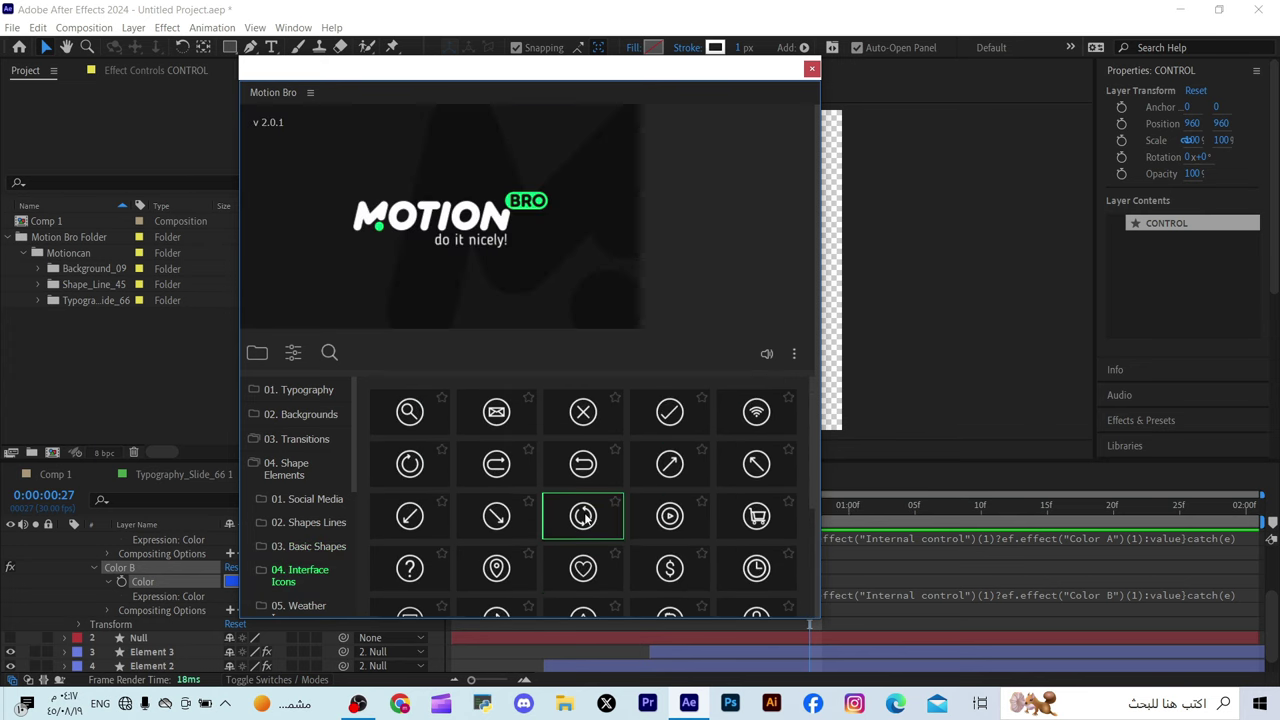
scroll(600, 495, down, 3)
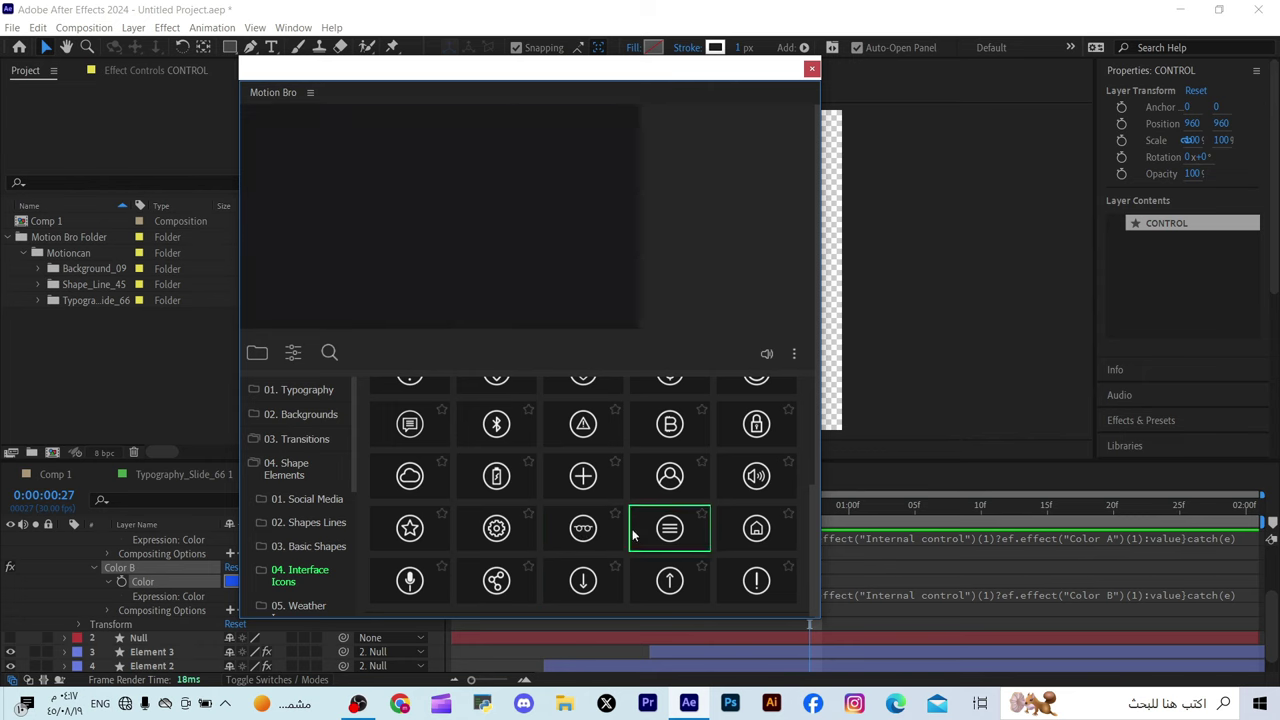
scroll(632, 537, up, 2)
scroll(451, 540, down, 1)
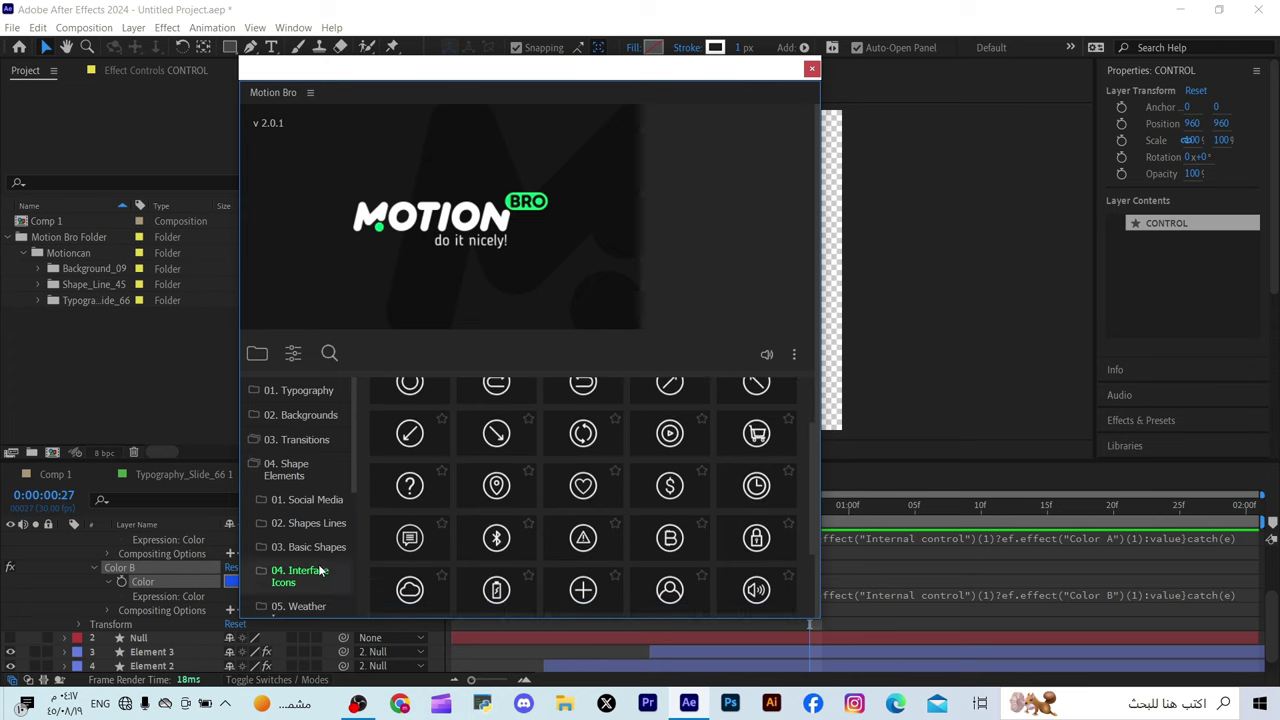
Step: Preview the moon preset in Weather Icons and look through the Gradients category, including Gradient_03
scroll(321, 569, down, 1)
click(311, 526)
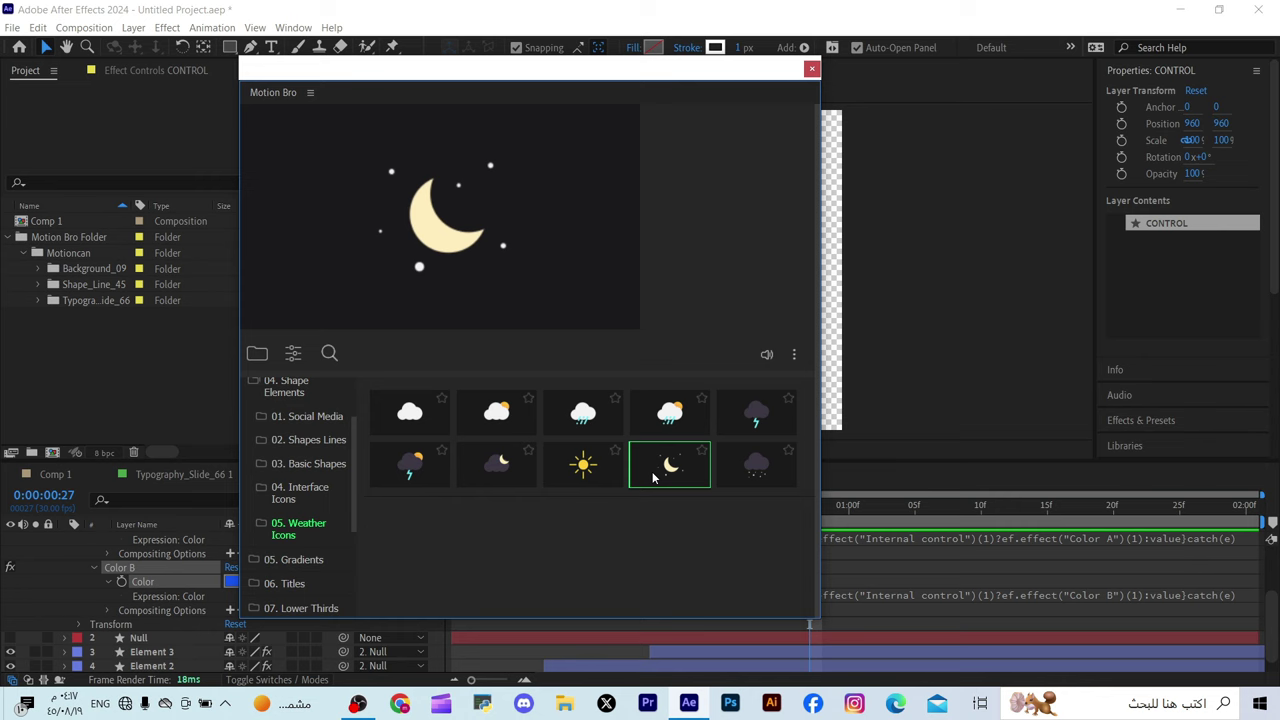
click(298, 560)
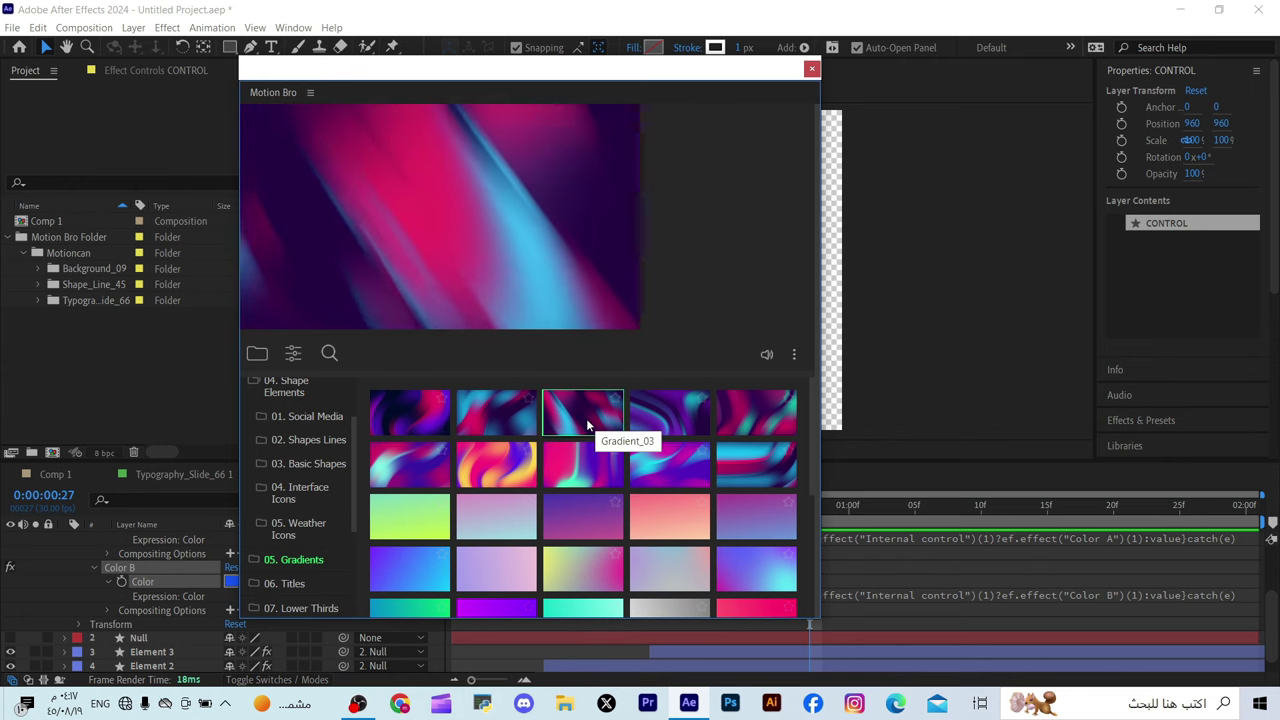
scroll(606, 515, down, 2)
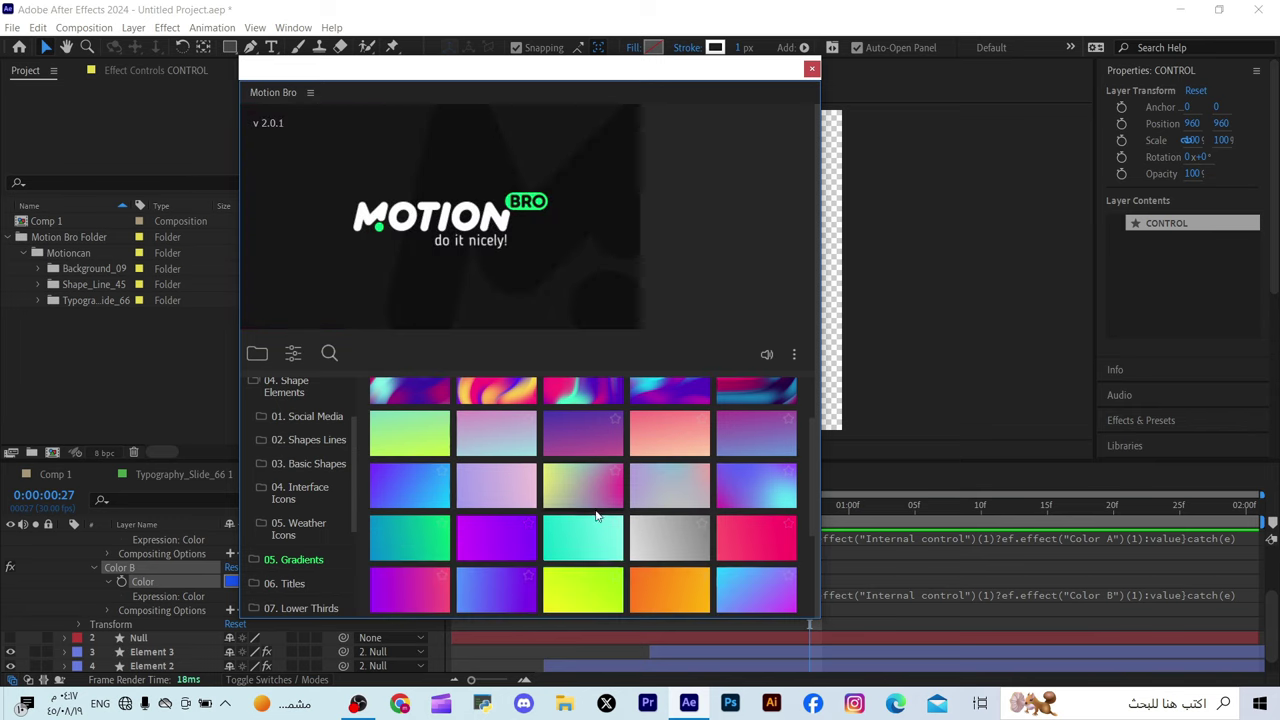
scroll(606, 515, down, 2)
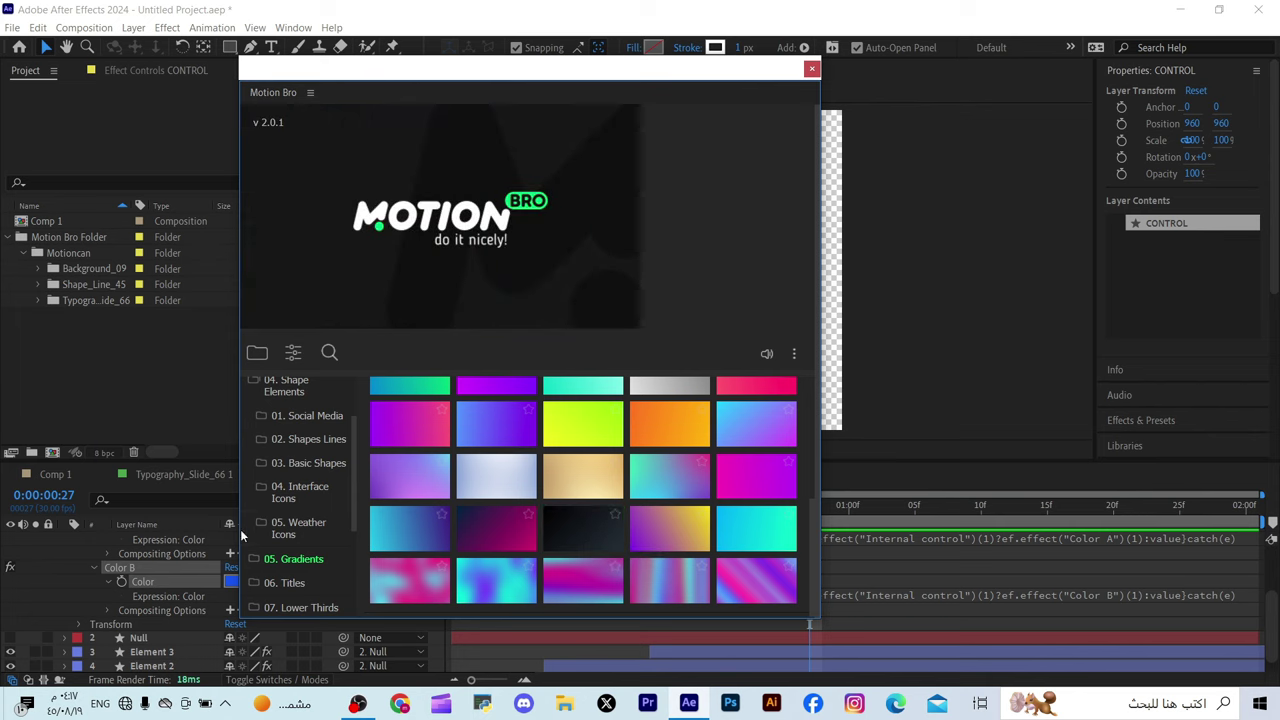
Step: Open the Titles category and preview its presets, including Title_22, Title_17, Title_13 and Title_12
scroll(306, 525, down, 2)
click(305, 505)
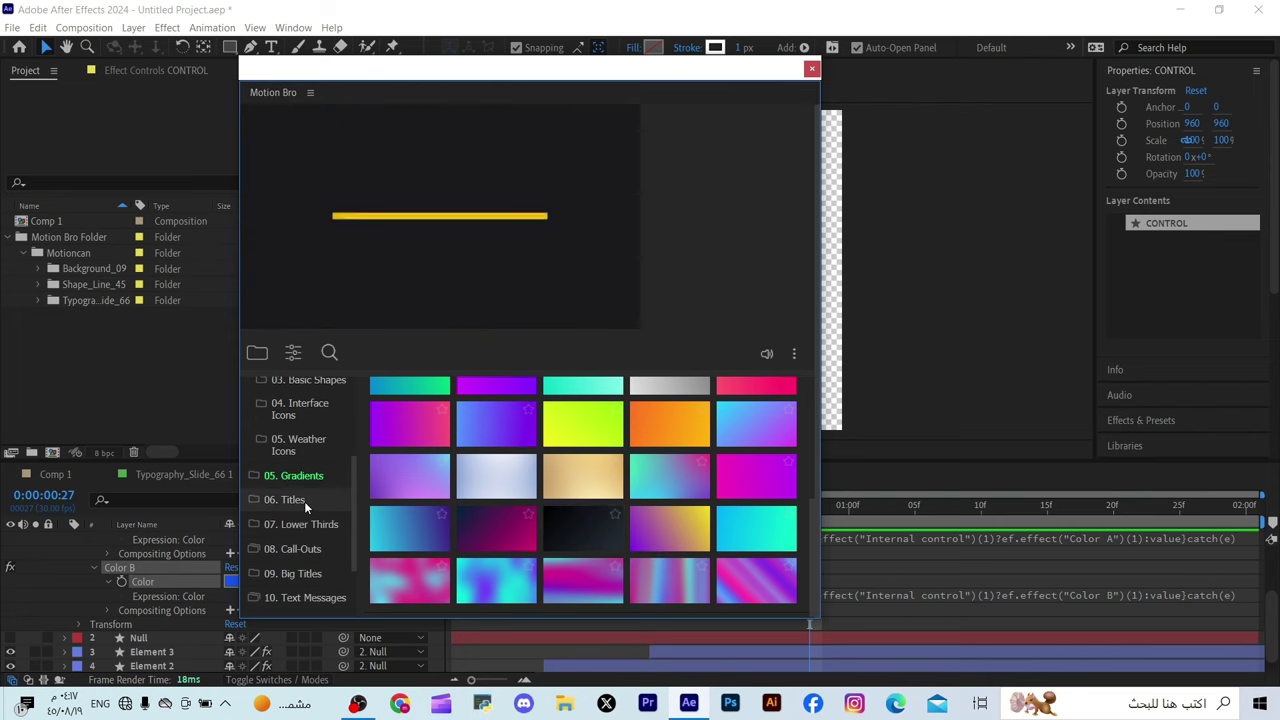
scroll(490, 453, up, 1)
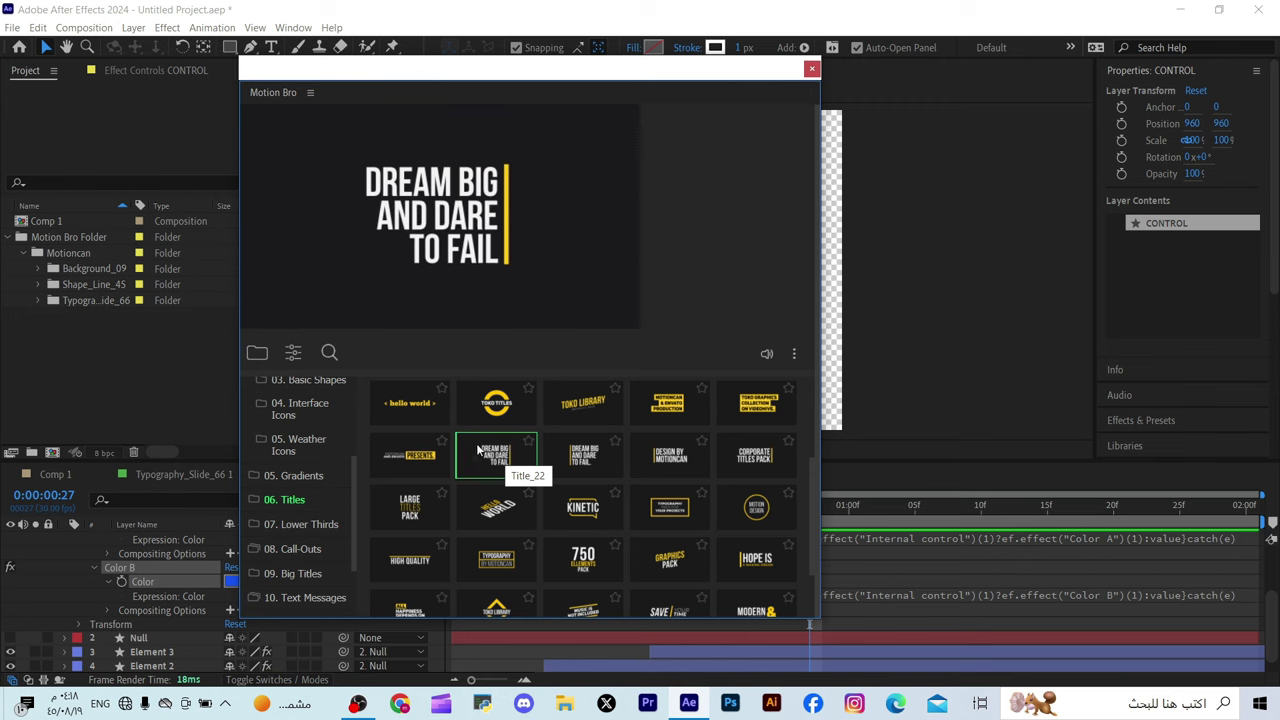
scroll(480, 452, up, 2)
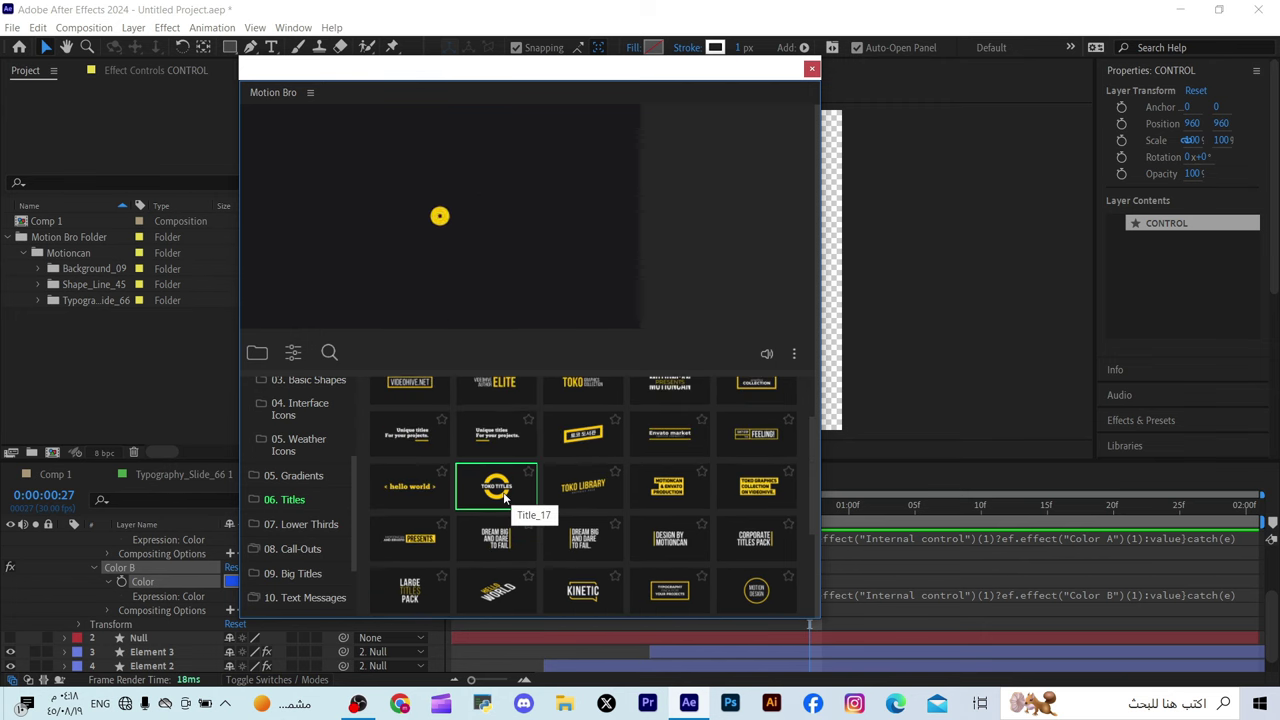
scroll(500, 495, up, 1)
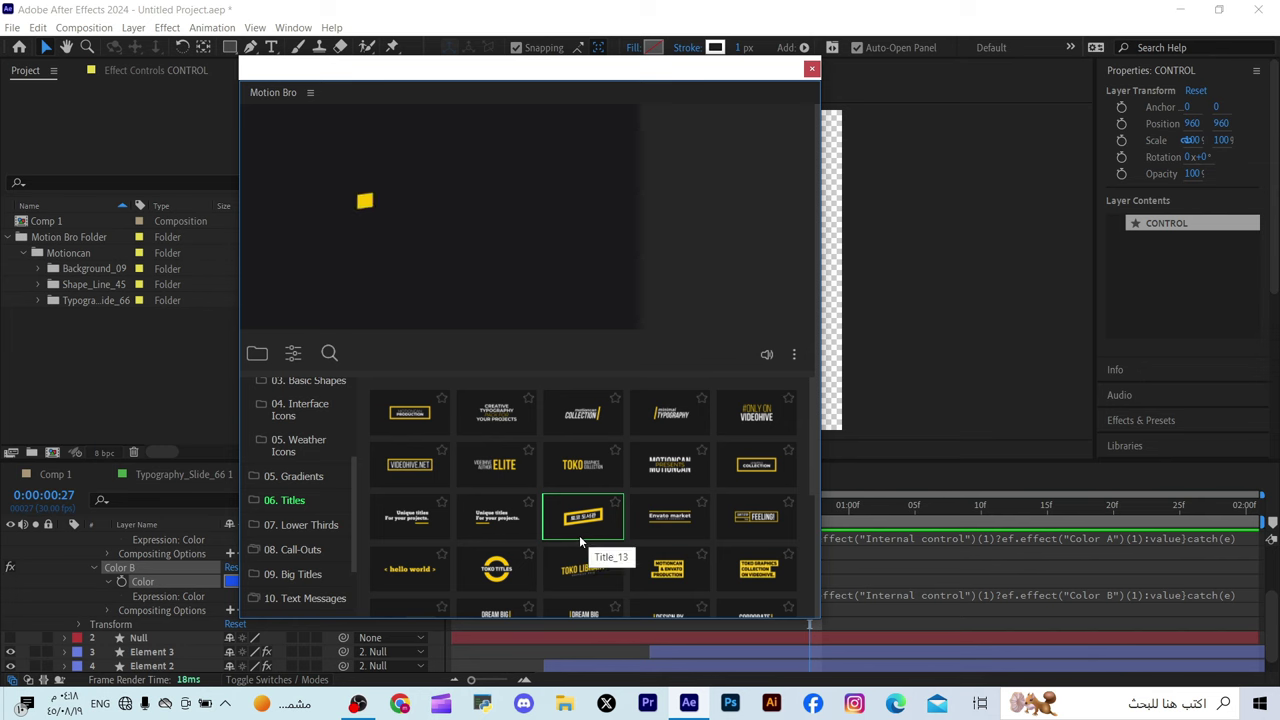
scroll(652, 519, down, 1)
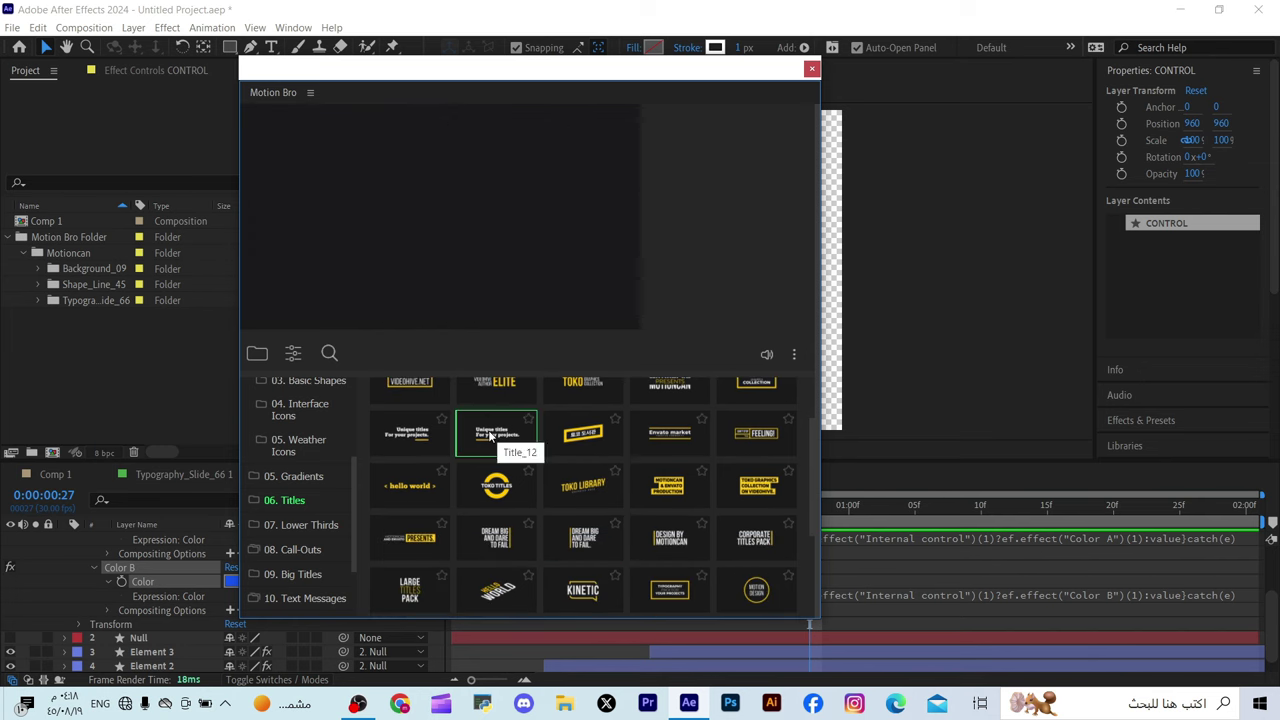
scroll(575, 451, up, 1)
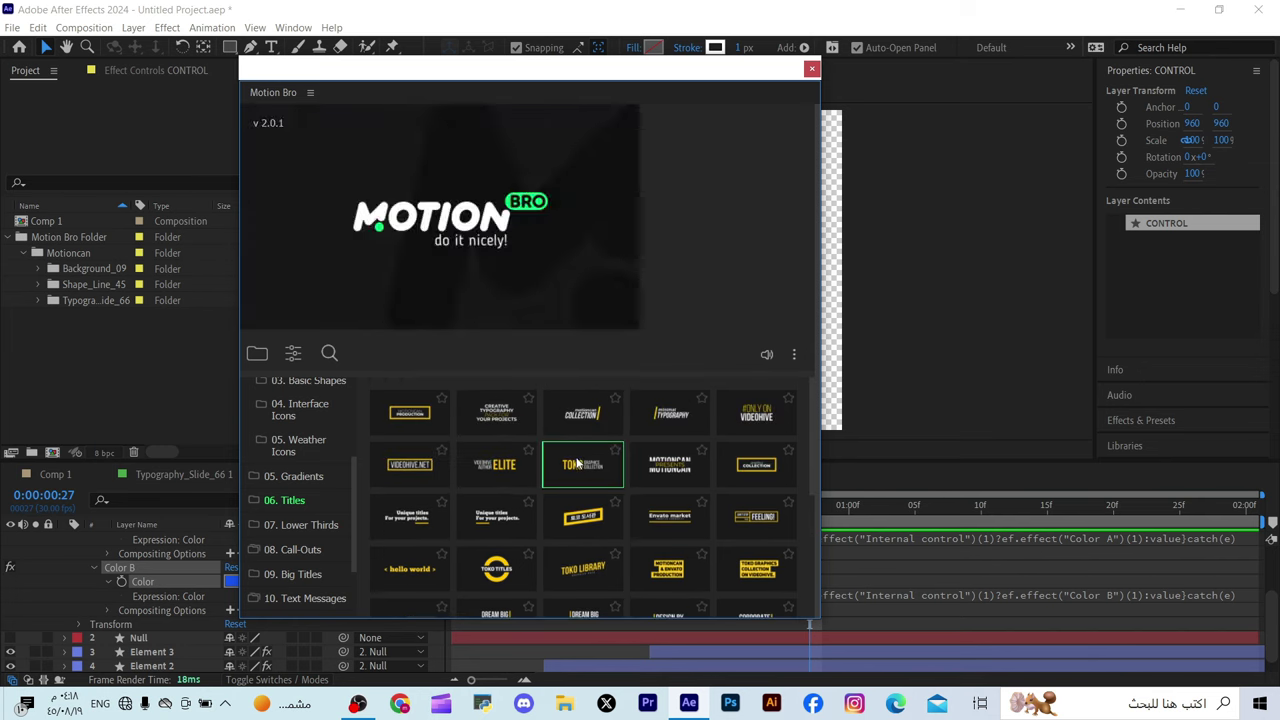
Step: Add the Title_01 preset to the current composition and accept the substitution of the missing fonts
click(433, 426)
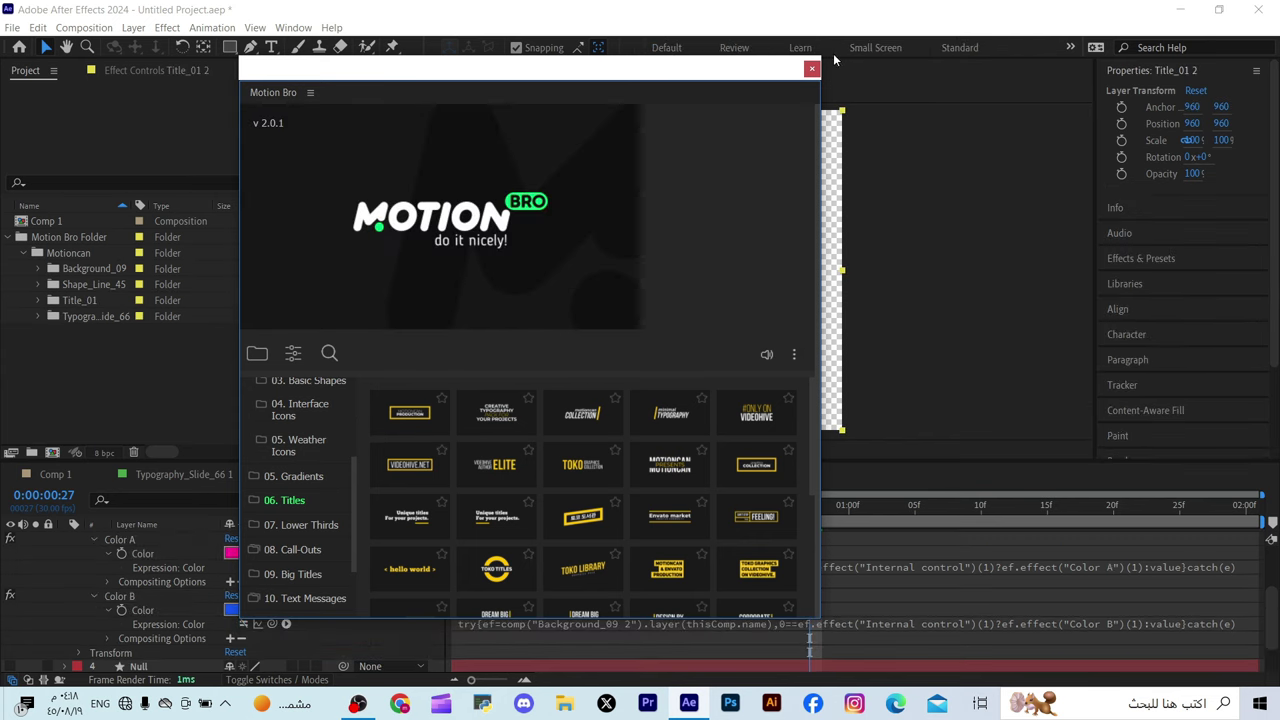
drag(834, 60, 392, 214)
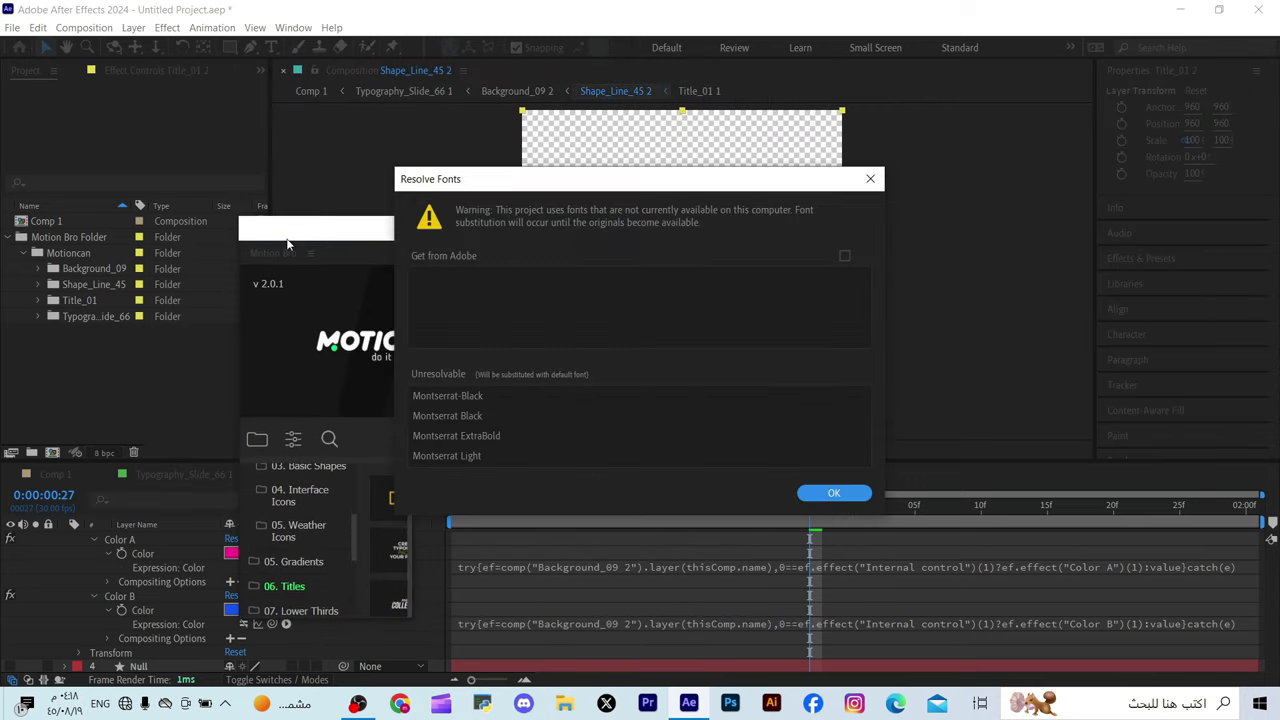
click(833, 492)
Step: Narrow the floating Motion Bro window and move it clear of the composition preview
drag(316, 228, 772, 280)
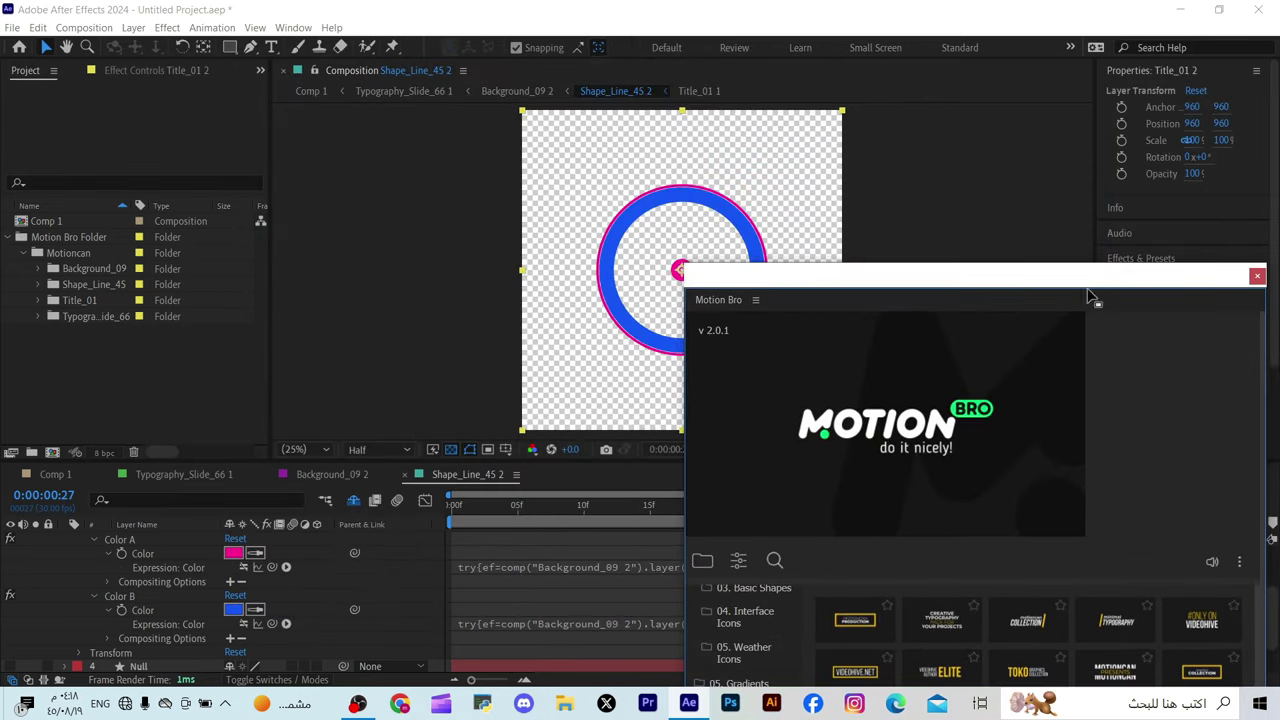
drag(1092, 277, 896, 264)
drag(1074, 247, 796, 318)
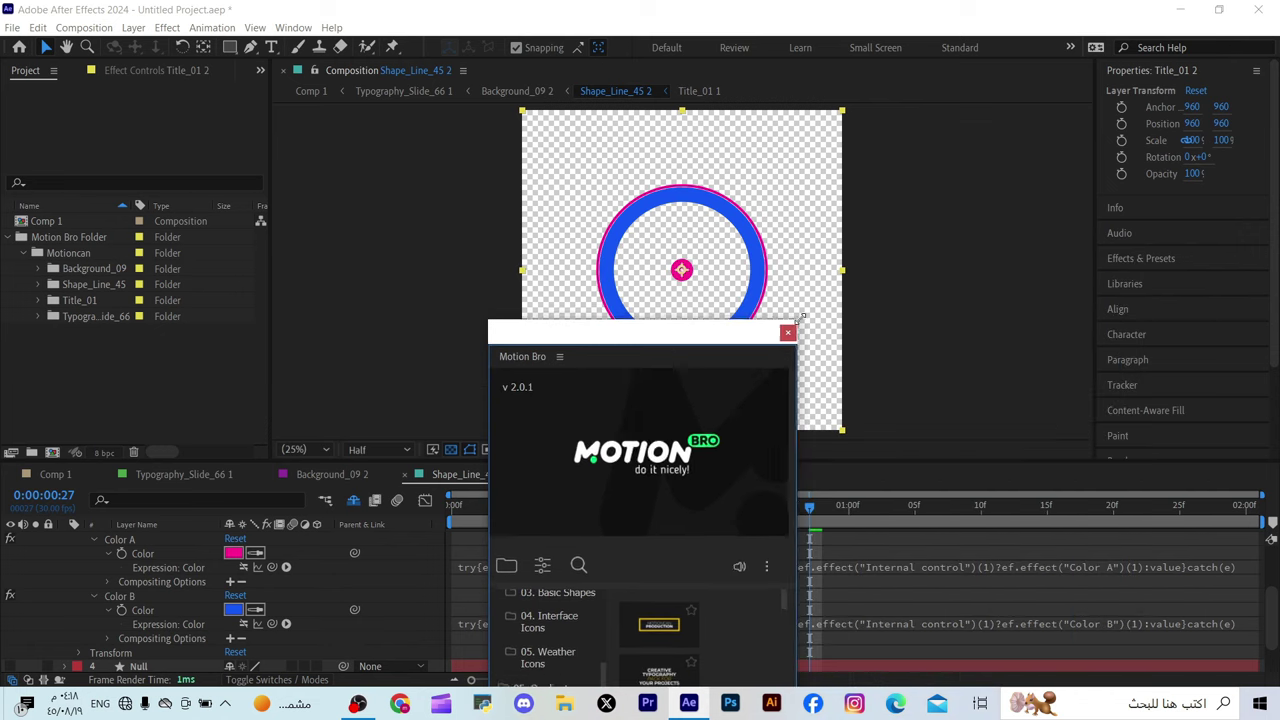
drag(648, 340, 1006, 310)
Step: Open the Title_01 2 composition, move the playhead to 0:00:19:08 and select its upper text line for editing
scroll(467, 626, up, 3)
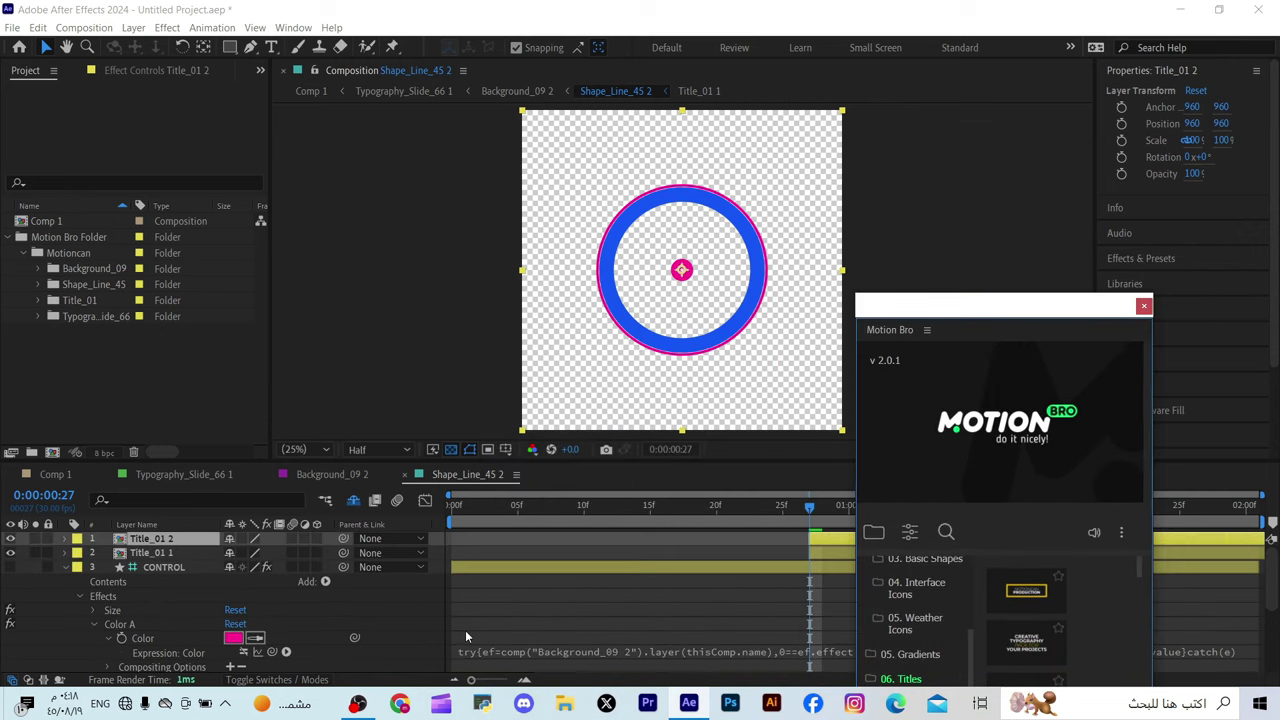
double_click(143, 540)
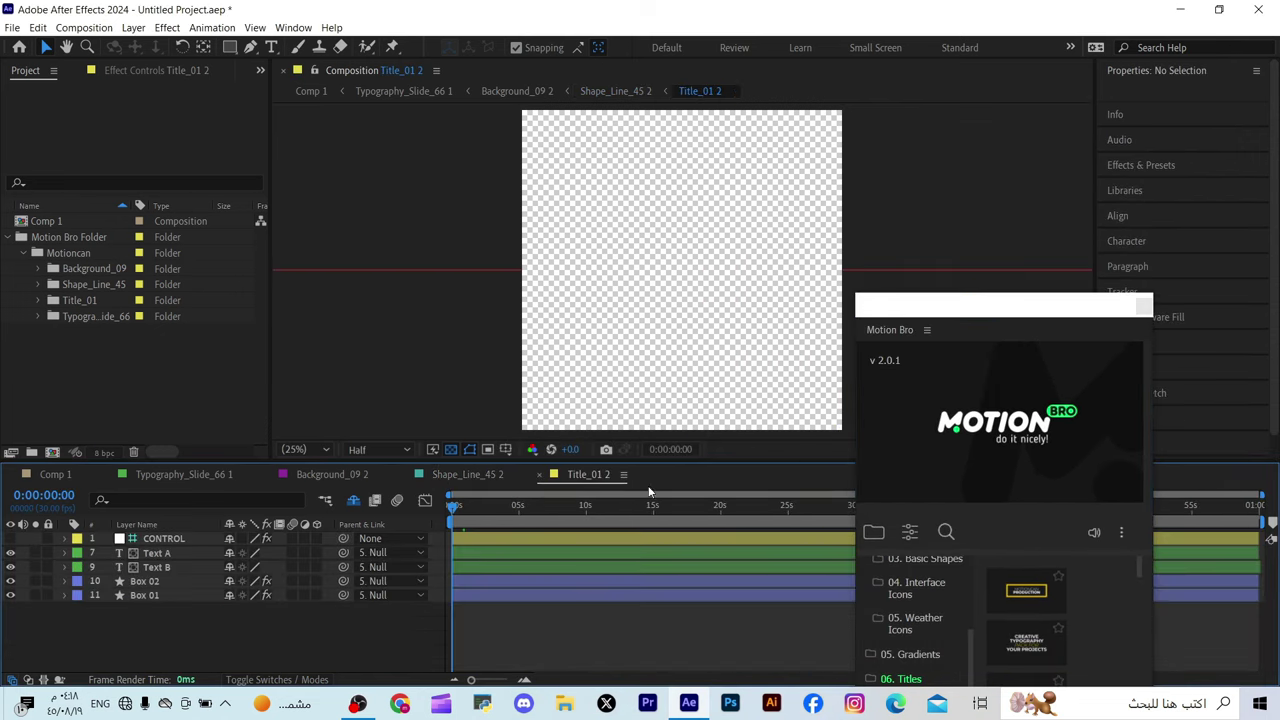
drag(457, 510, 711, 507)
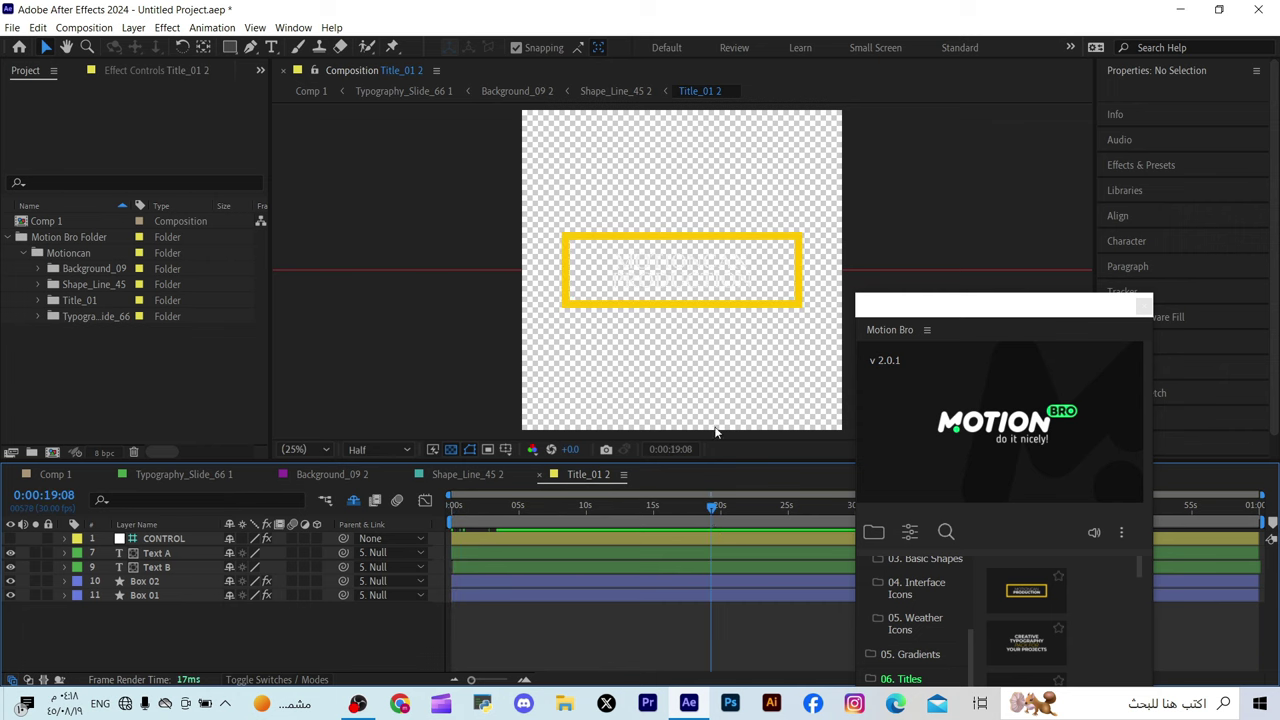
double_click(718, 262)
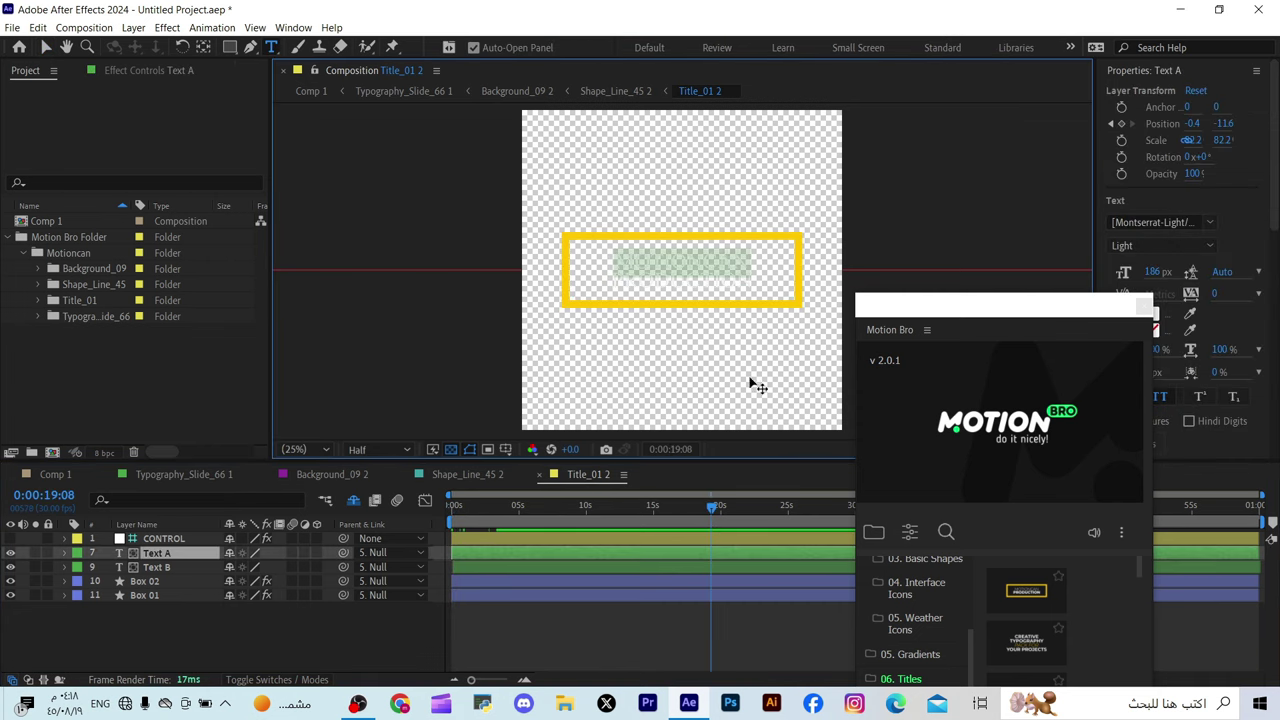
Step: Create a black (000000) solid in Title_01 2 and place it below all the other layers
right_click(276, 441)
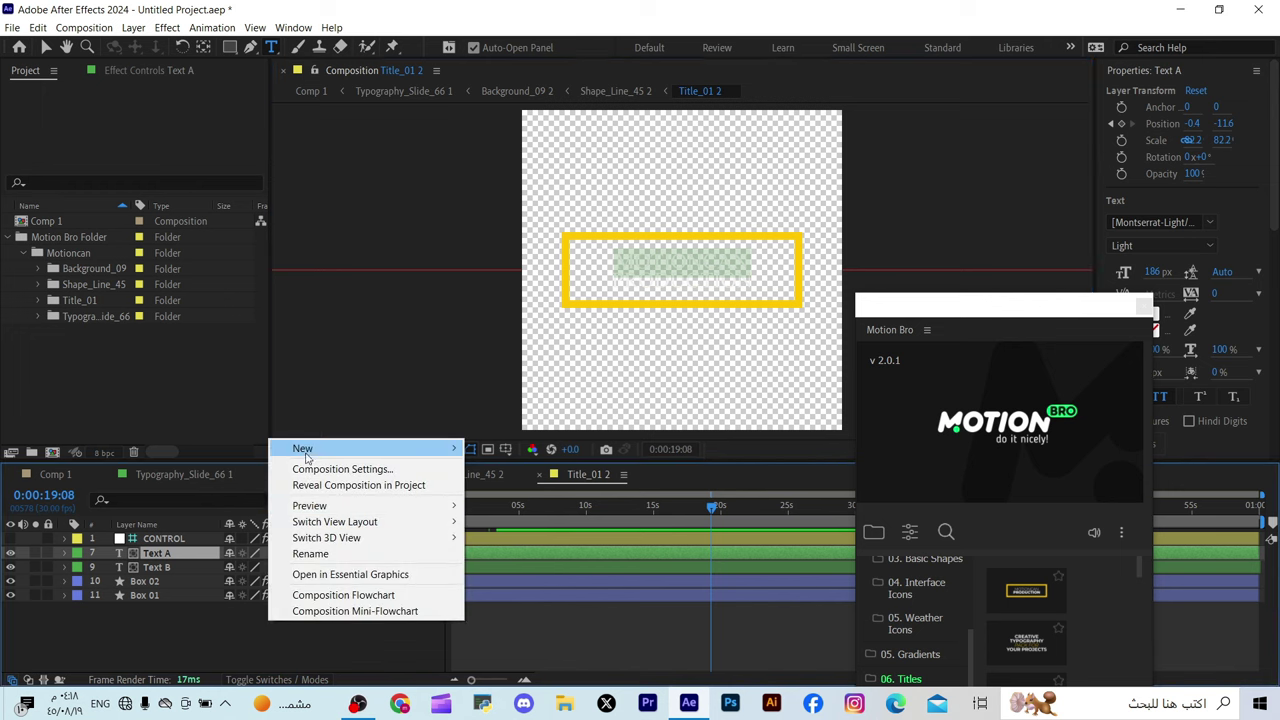
mouse_move(306, 449)
click(130, 485)
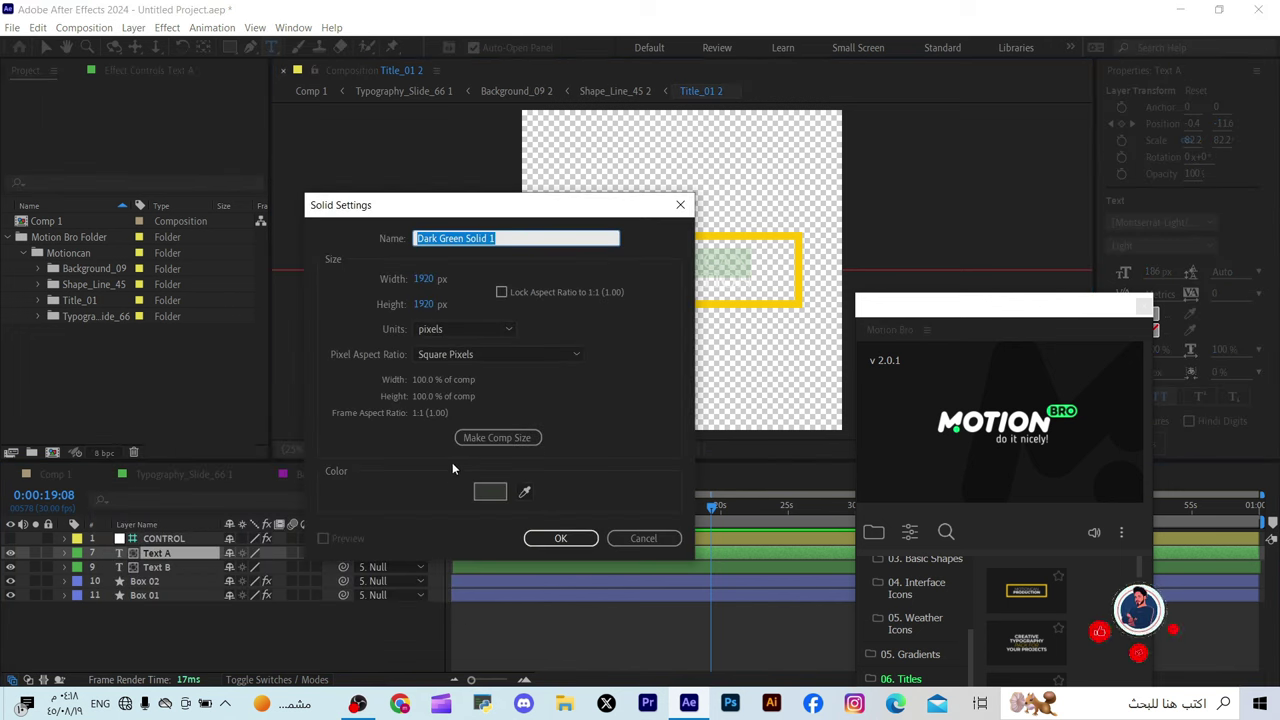
click(491, 492)
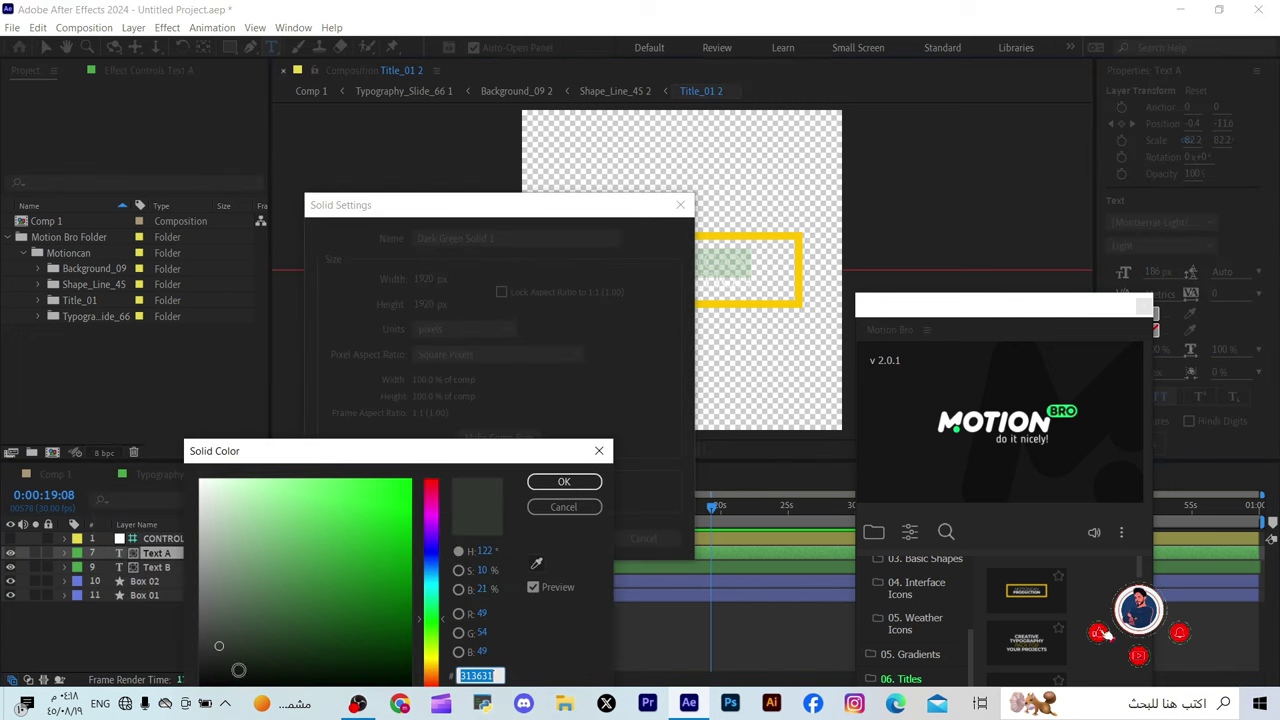
text(000000)
click(552, 486)
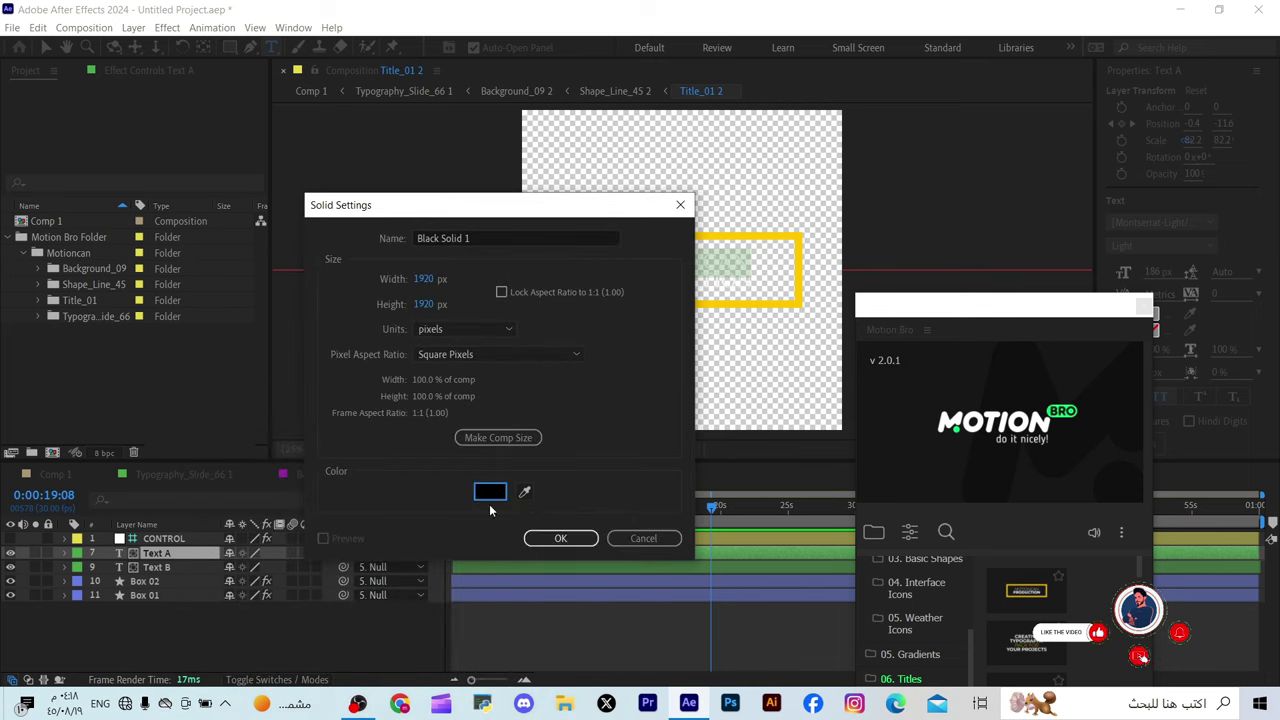
click(560, 538)
drag(140, 563, 128, 612)
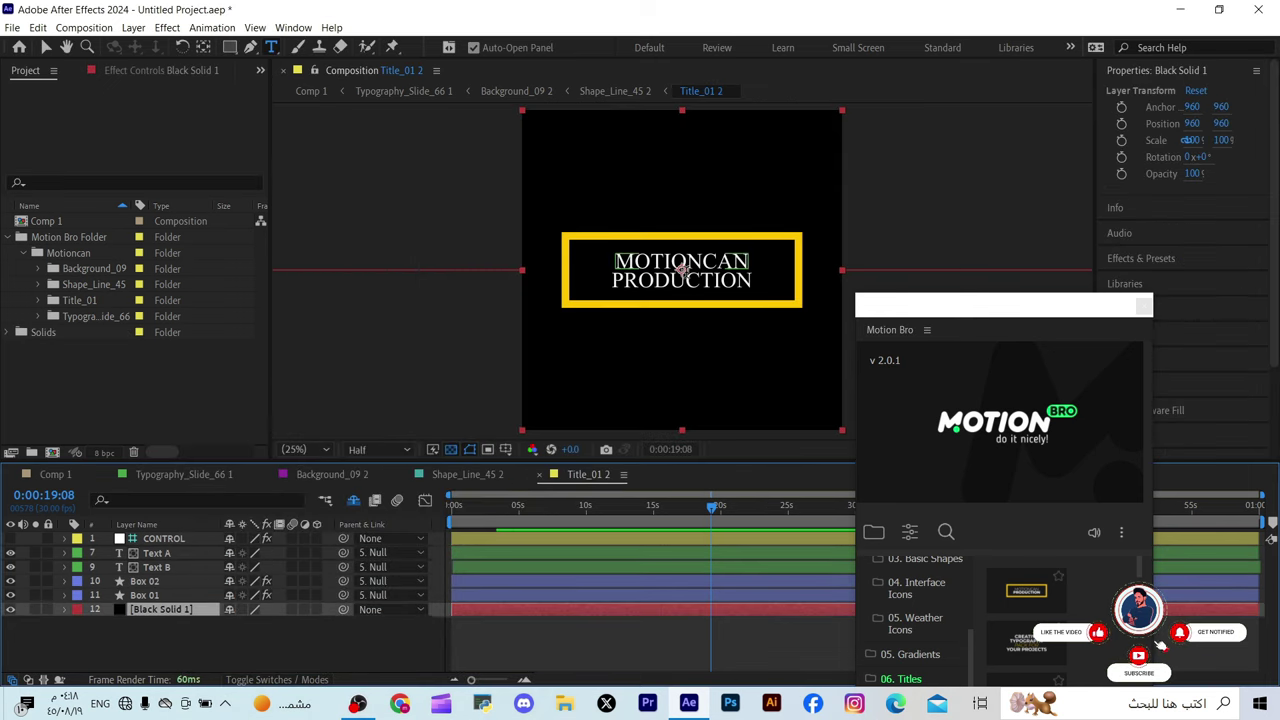
Step: Try to replace the MOTIONCAN text with GG and with Arabic letters, and undo the text changes
click(686, 265)
double_click(705, 263)
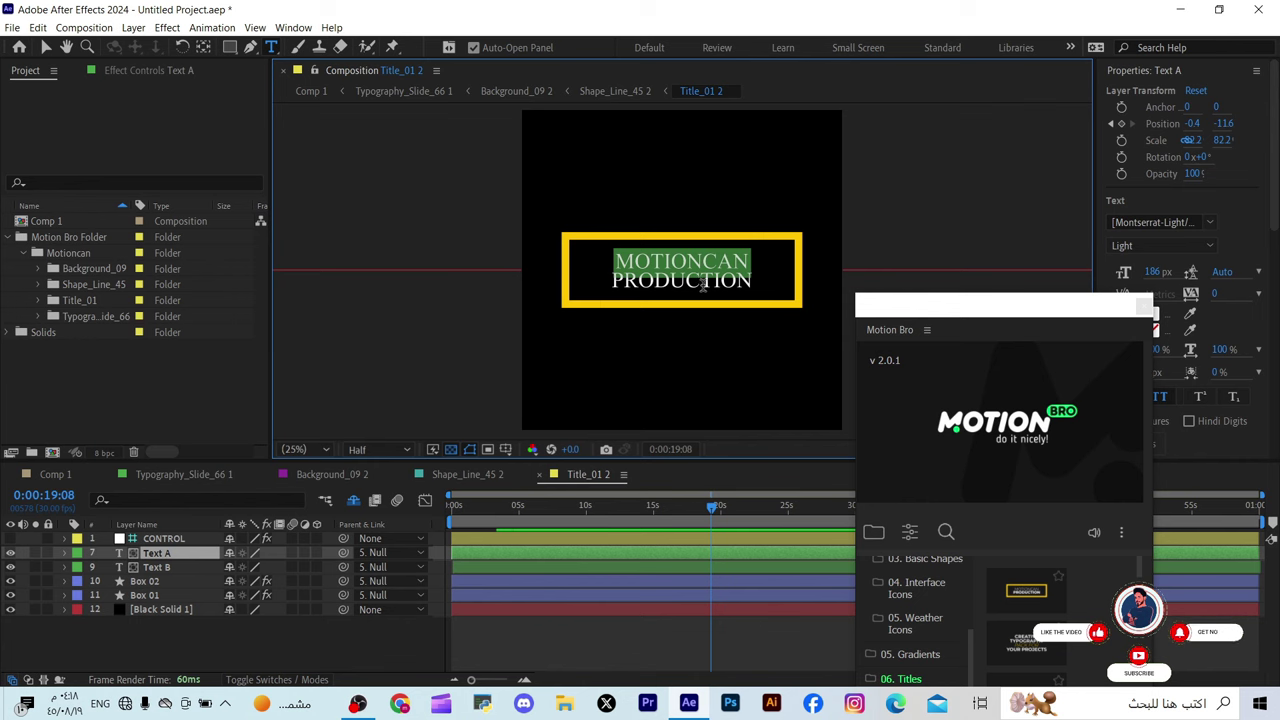
text(GG)
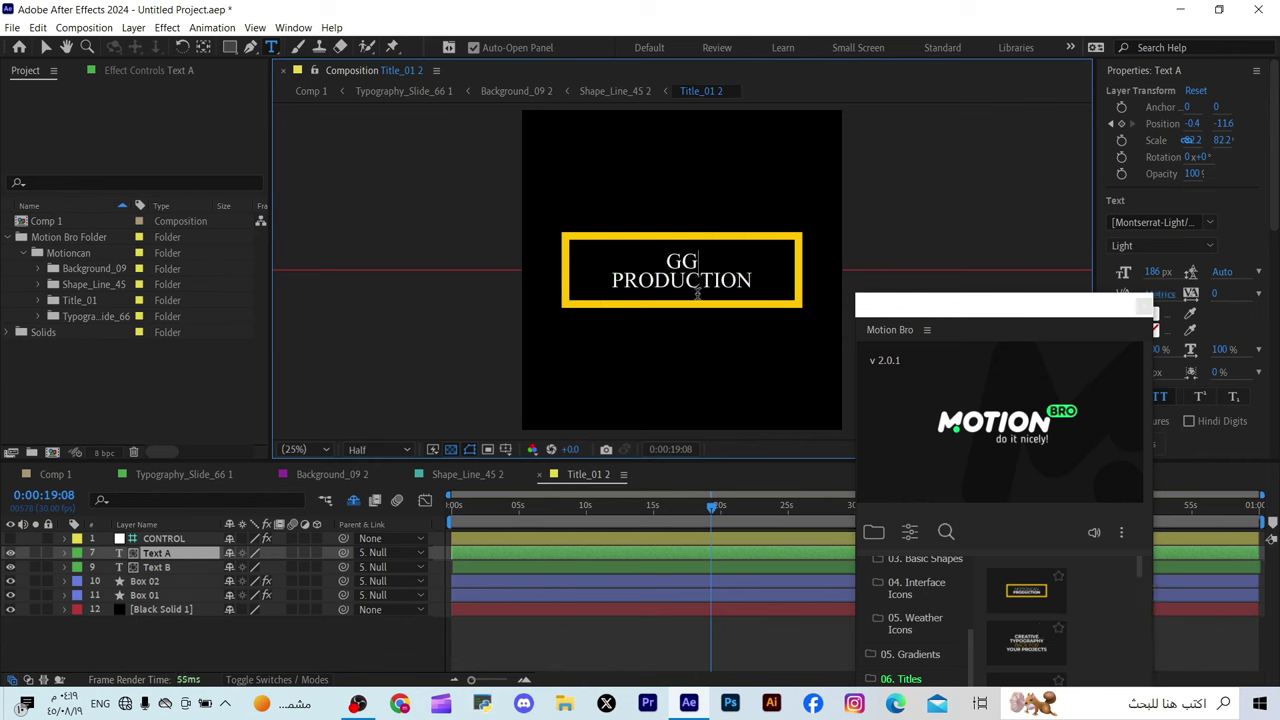
key(BackSpace)
key(BackSpace)
text(غغالس)
key(BackSpace)
key(BackSpace)
key(BackSpace)
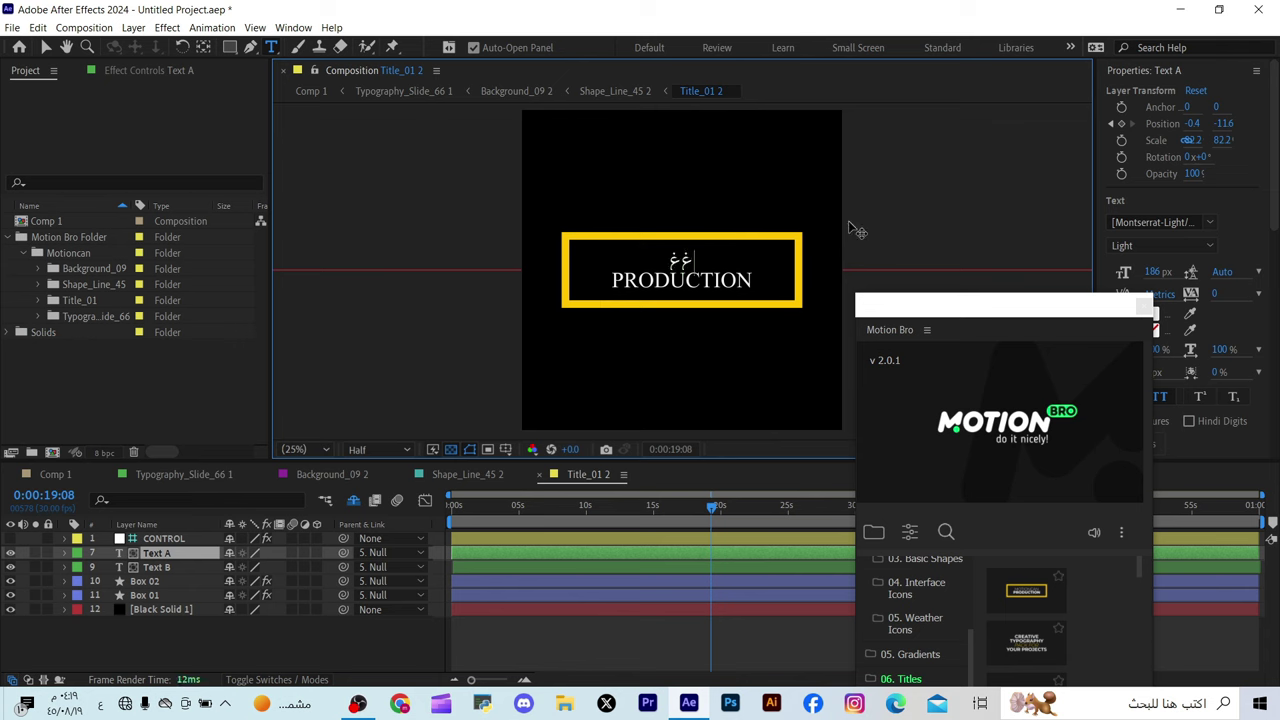
text(GG)
key(ctrl+z)
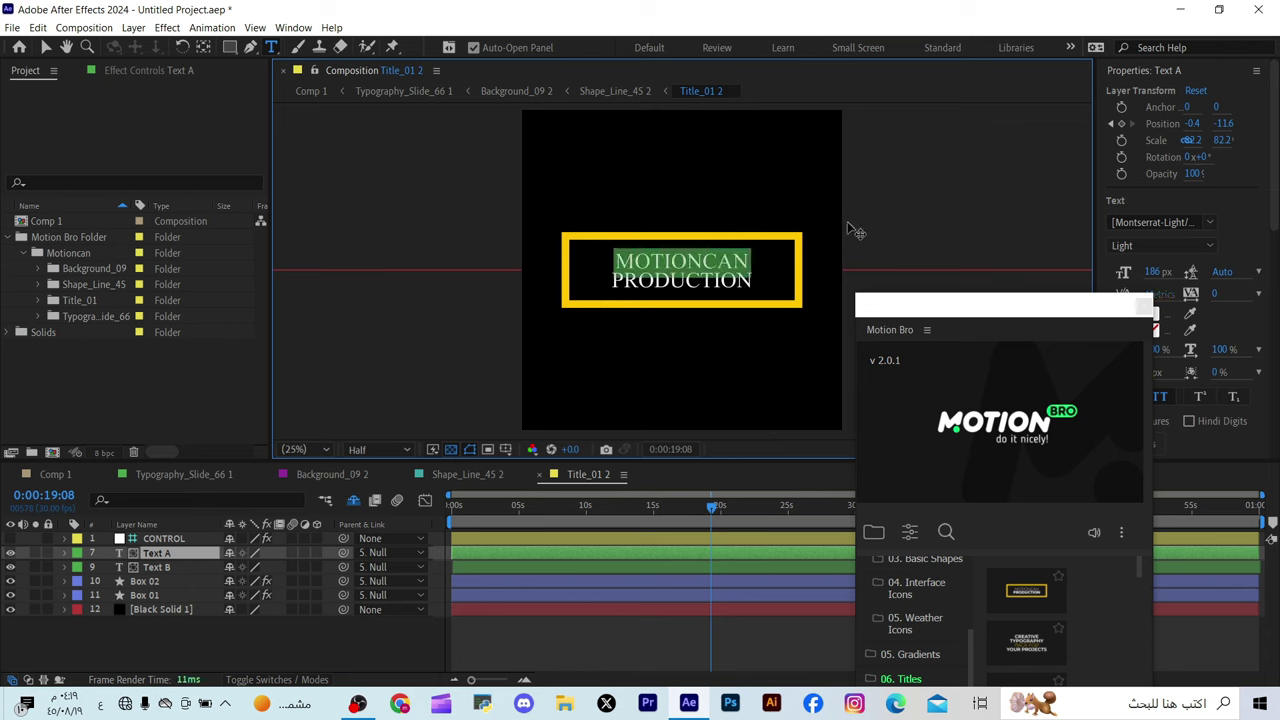
Step: Apply the System font to the MOTIONCAN text and make another choice from the font list
click(1204, 222)
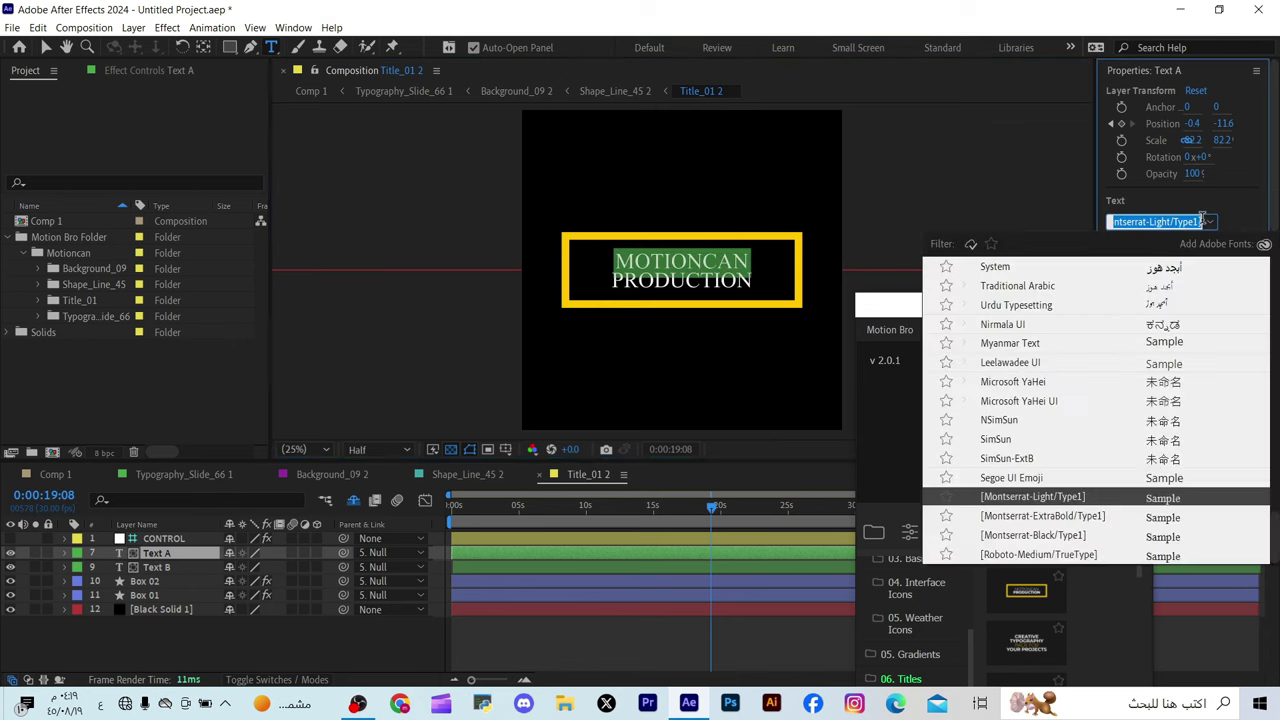
click(1190, 265)
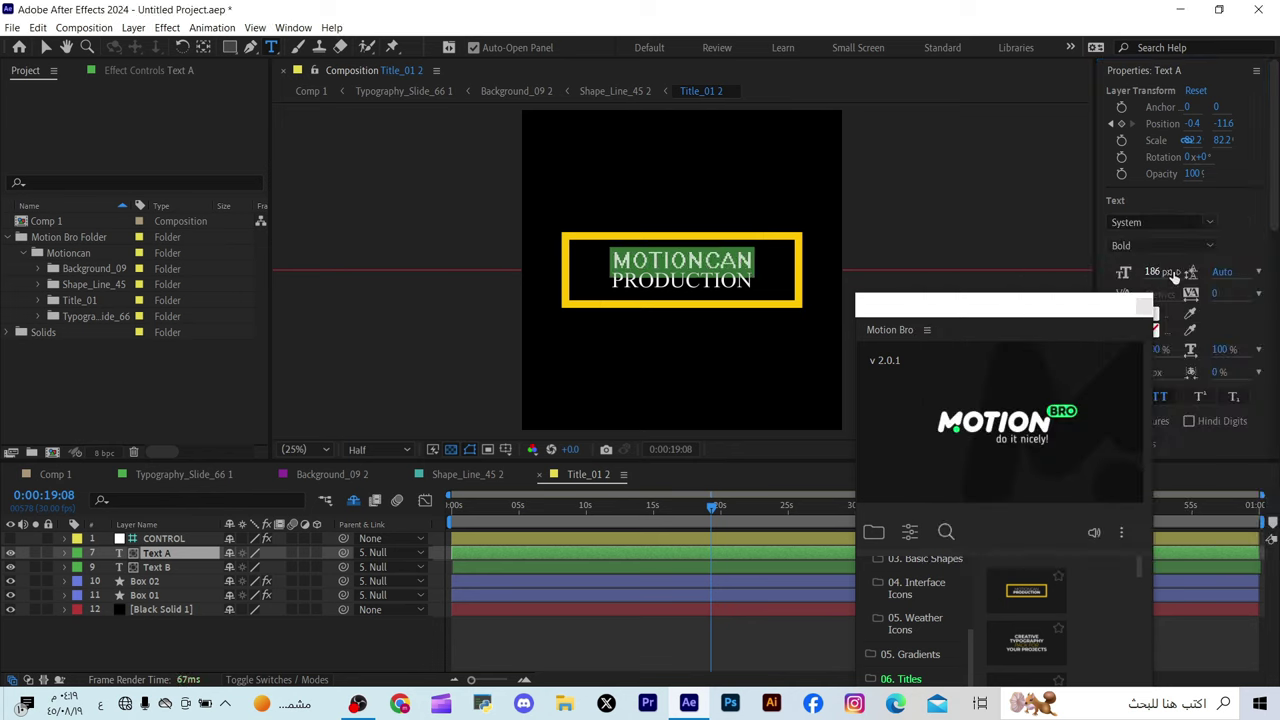
click(1213, 229)
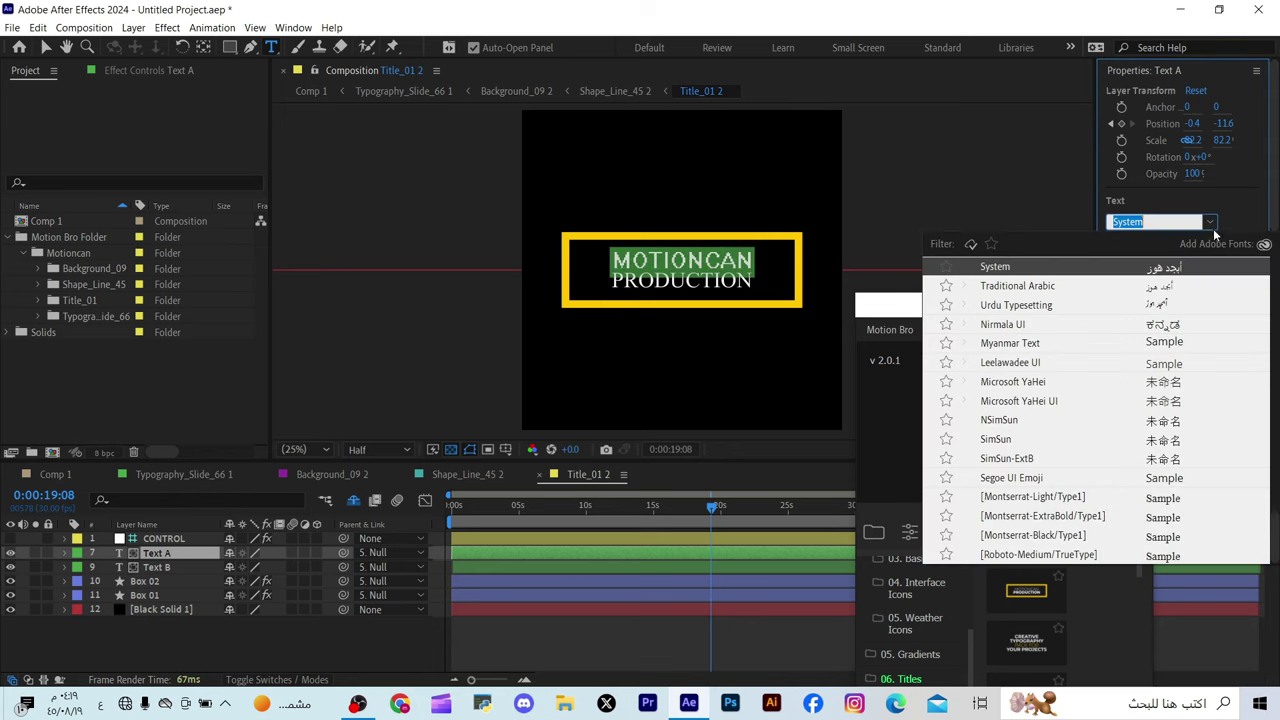
scroll(1168, 292, up, 2)
click(1168, 292)
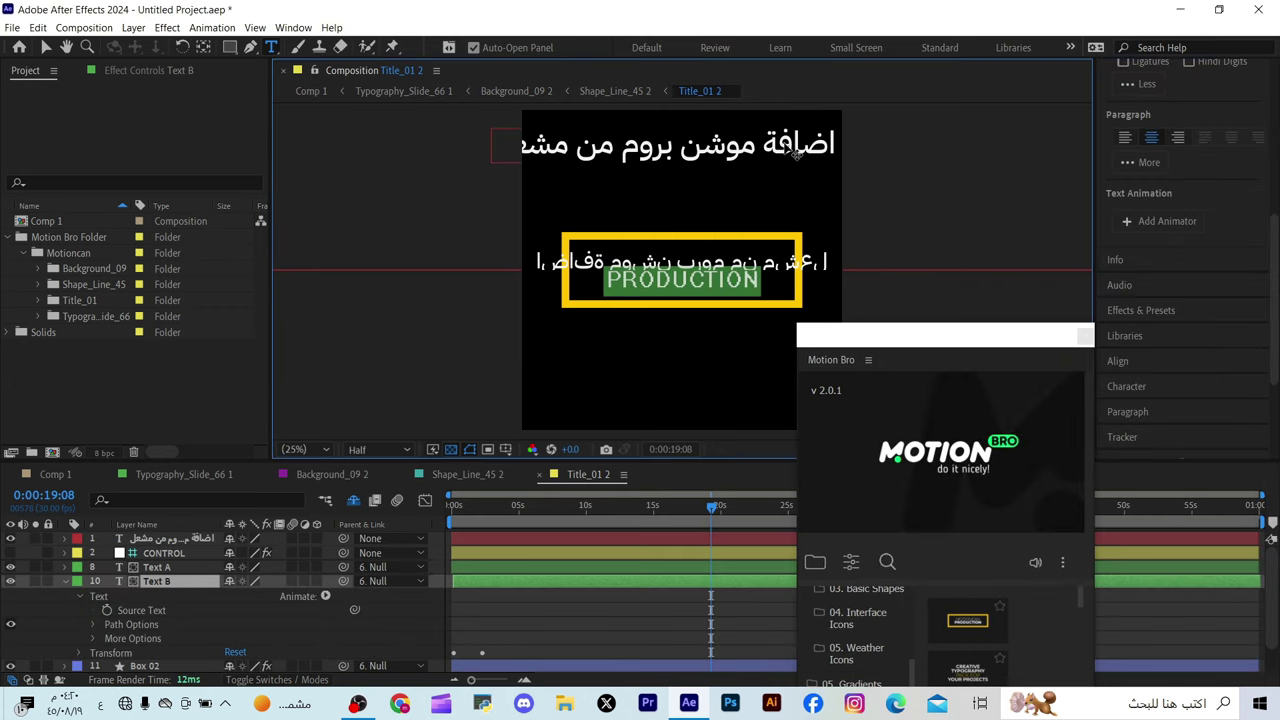
Step: Finish editing the PRODUCTION text and nudge the large Arabic text line slightly to the right
key(Escape)
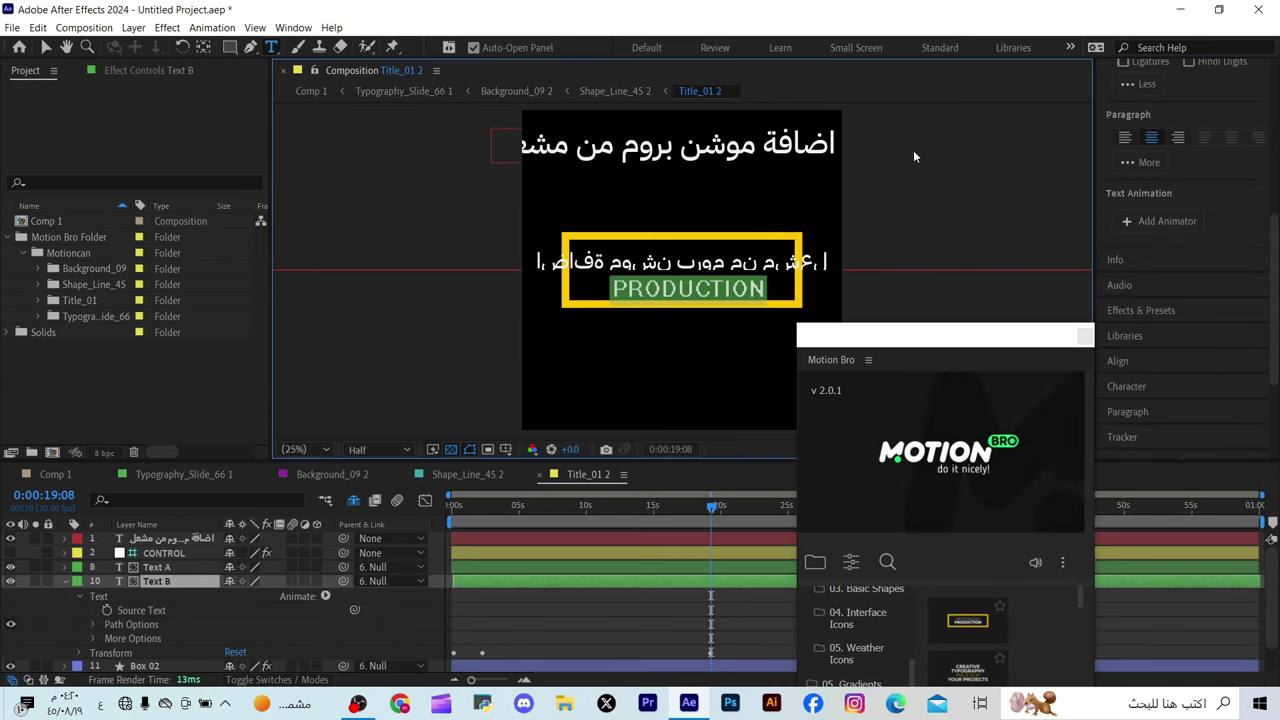
key(v)
drag(713, 150, 733, 152)
key(ctrl+z)
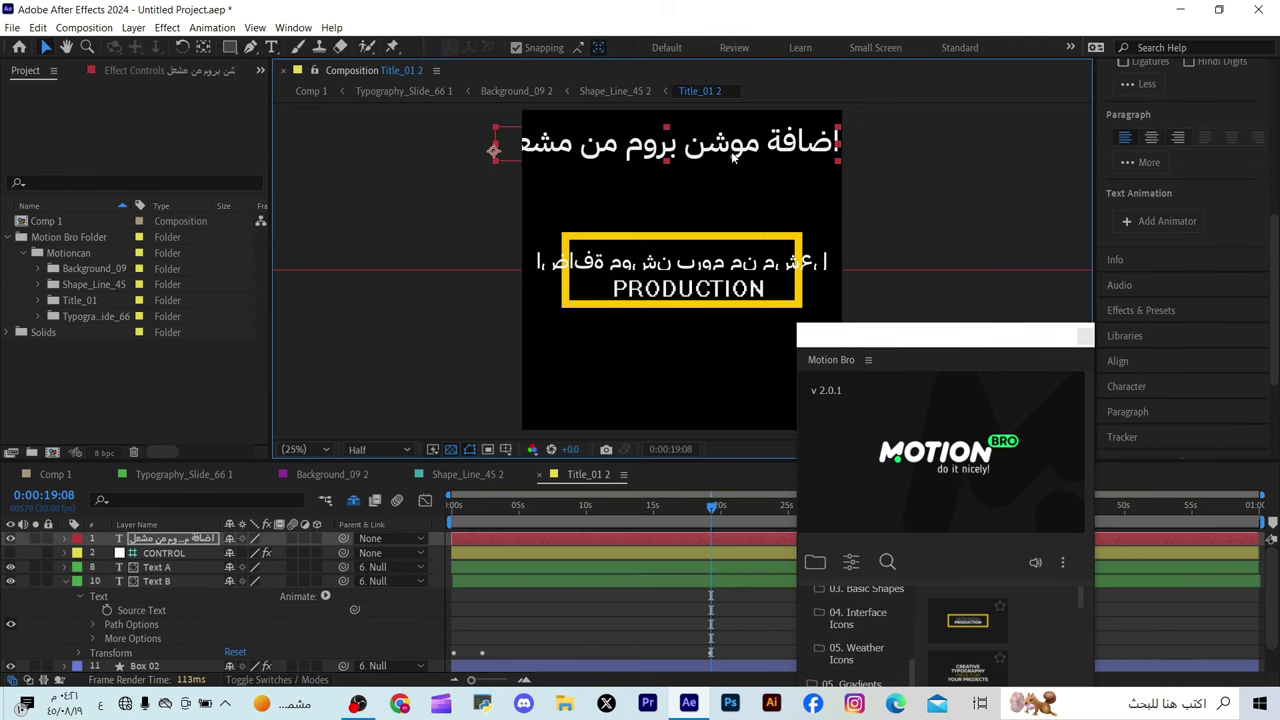
Step: Copy the large Arabic text line, and replace its wording with "موشم برو مع" followed by the presenter's name
double_click(733, 152)
key(ctrl+c)
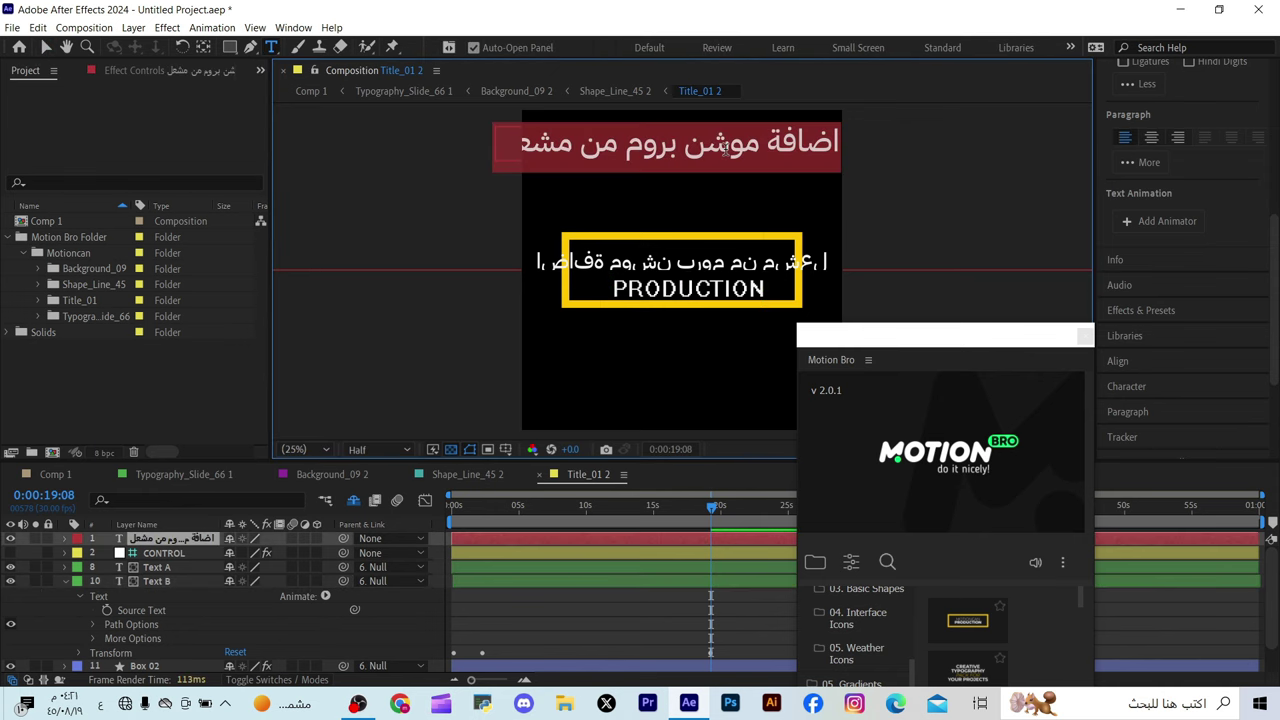
key(BackSpace)
text(شةم)
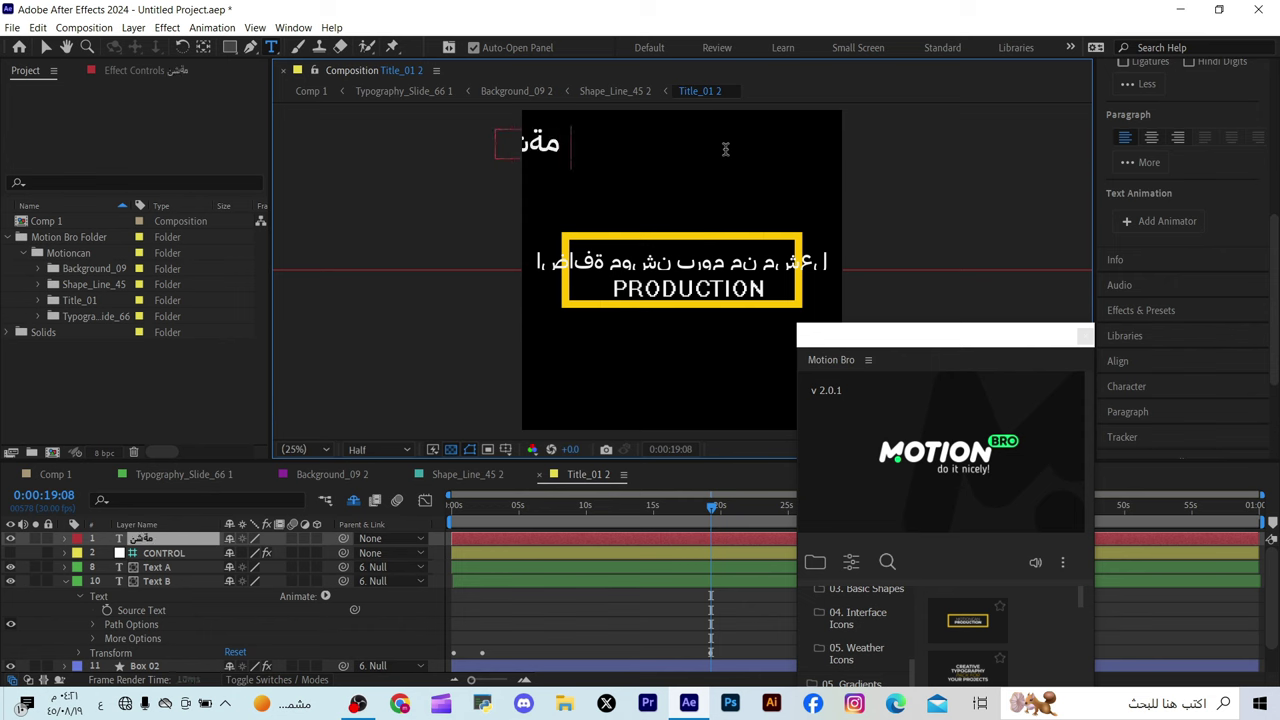
key(BackSpace)
key(BackSpace)
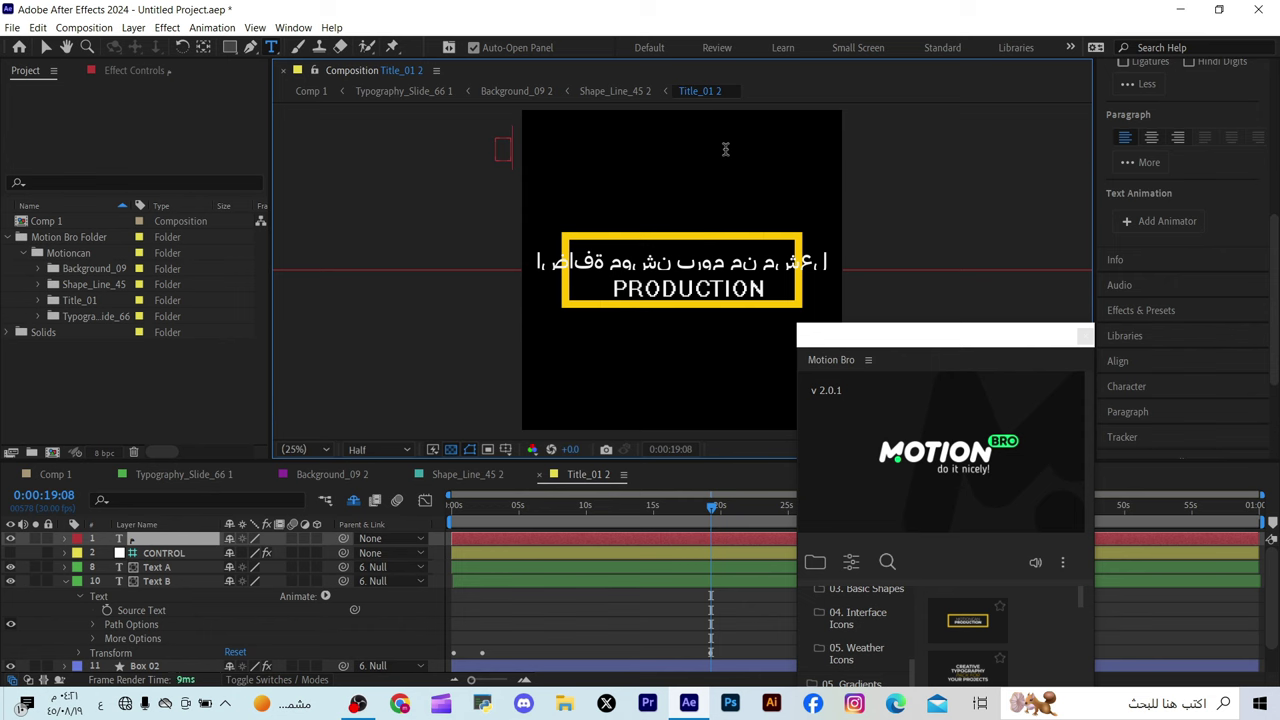
text(وم)
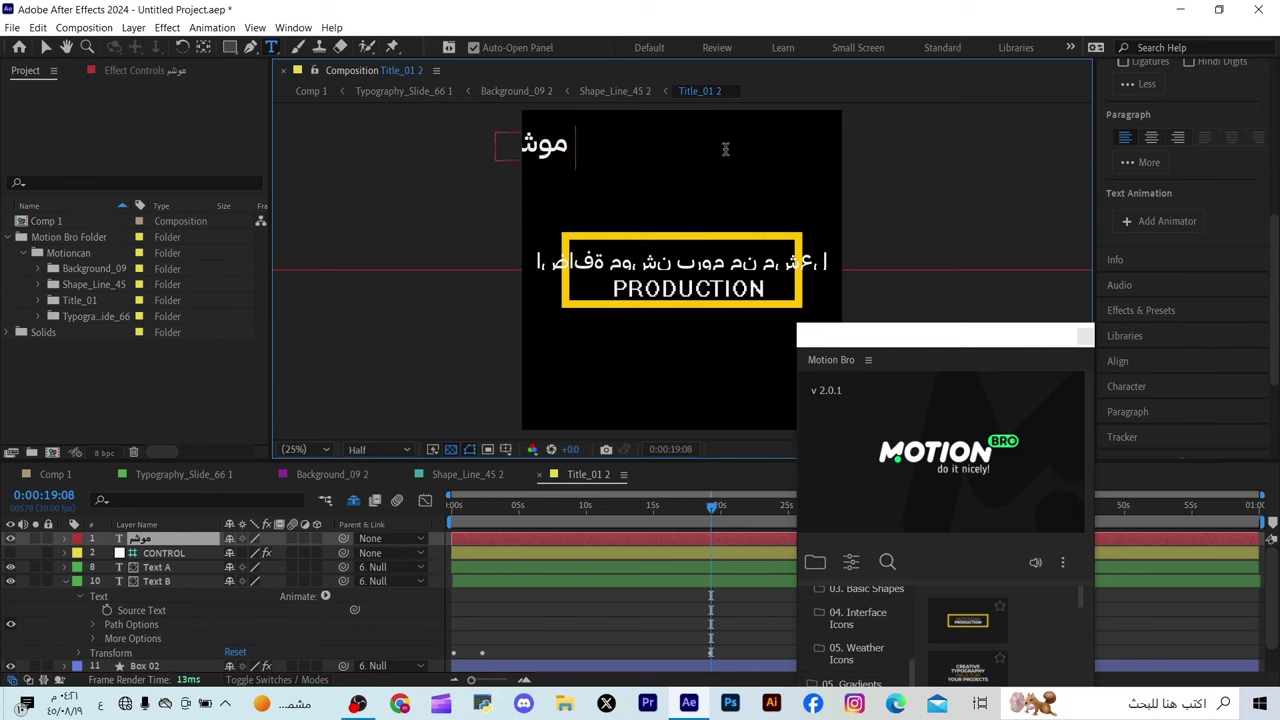
text(م برو)
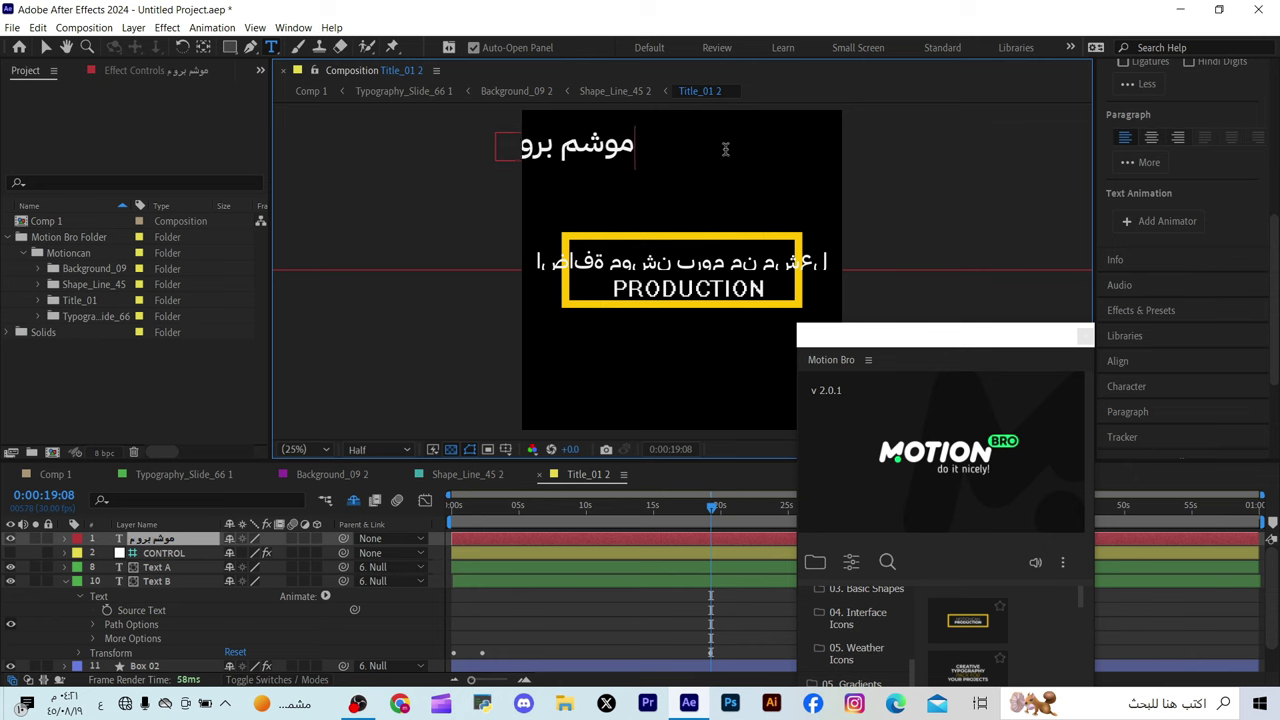
text( مع مشعل)
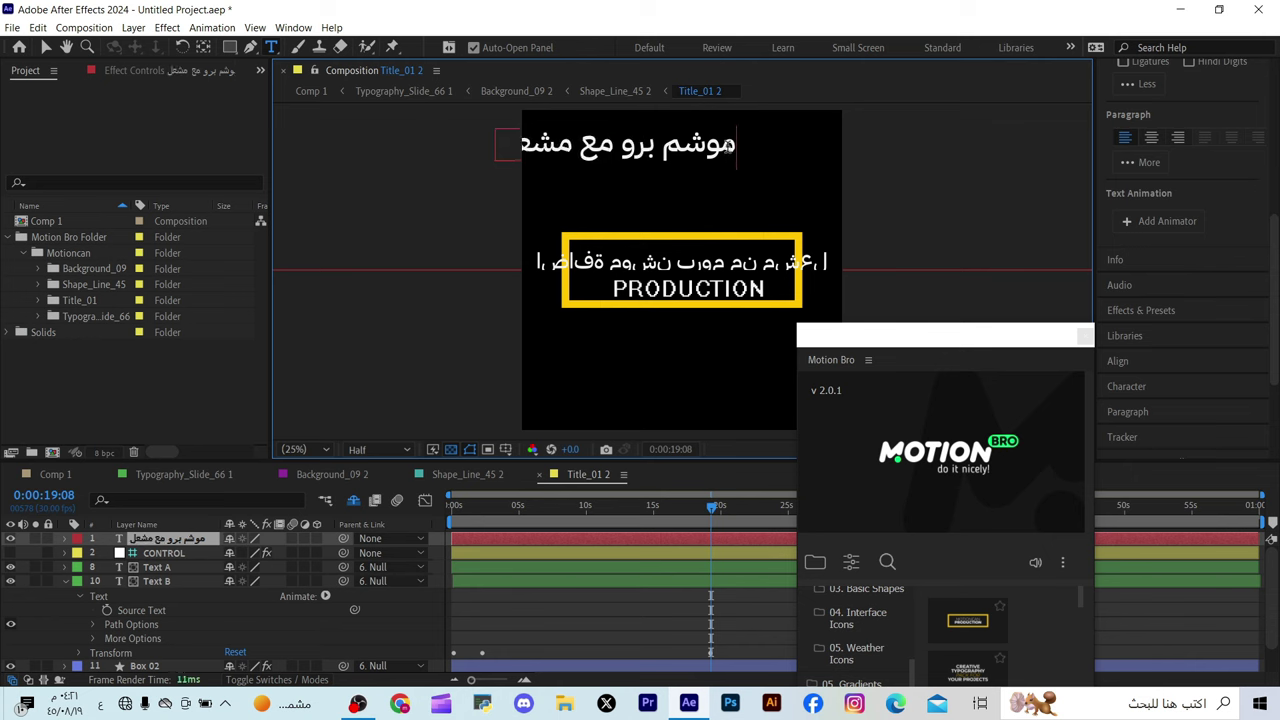
Step: Correct the first word of the large Arabic text line to "موشن"
double_click(704, 145)
click(681, 150)
drag(684, 145, 665, 146)
text(ن)
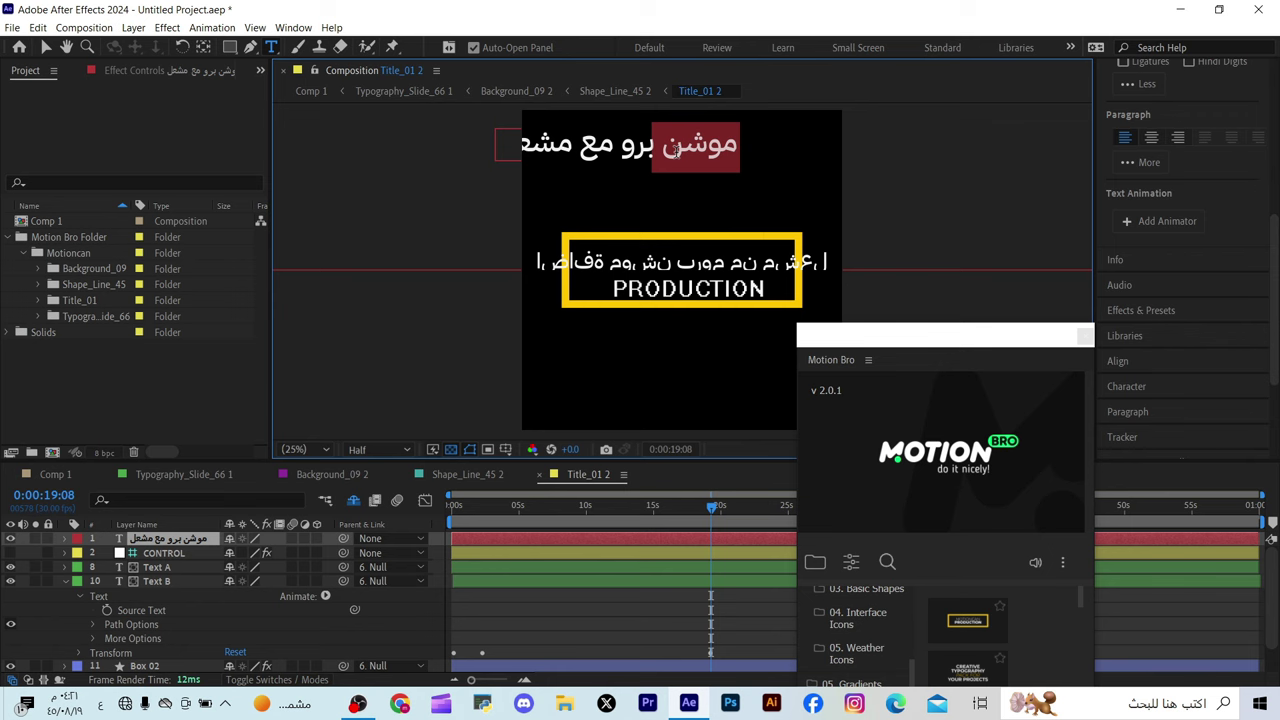
Step: Try to paste the copied text over the whole large Arabic line, and undo the paste
triple_click(676, 150)
key(ctrl+v)
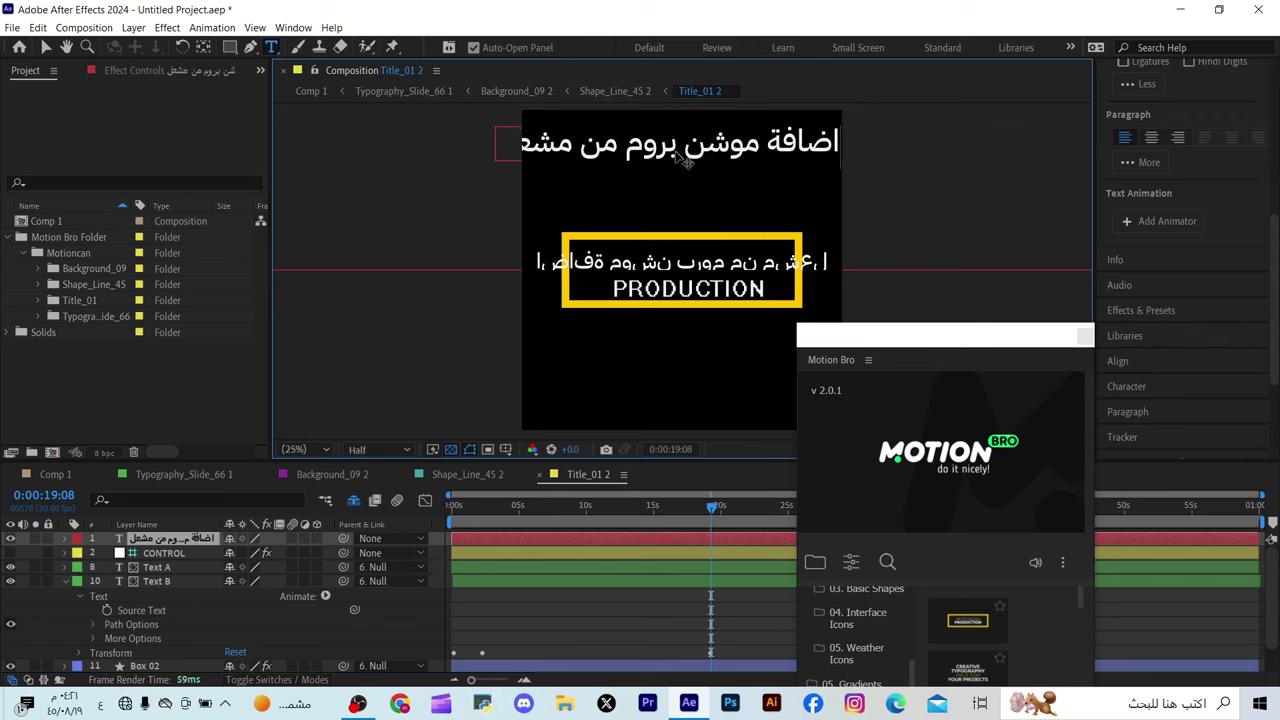
key(ctrl+z)
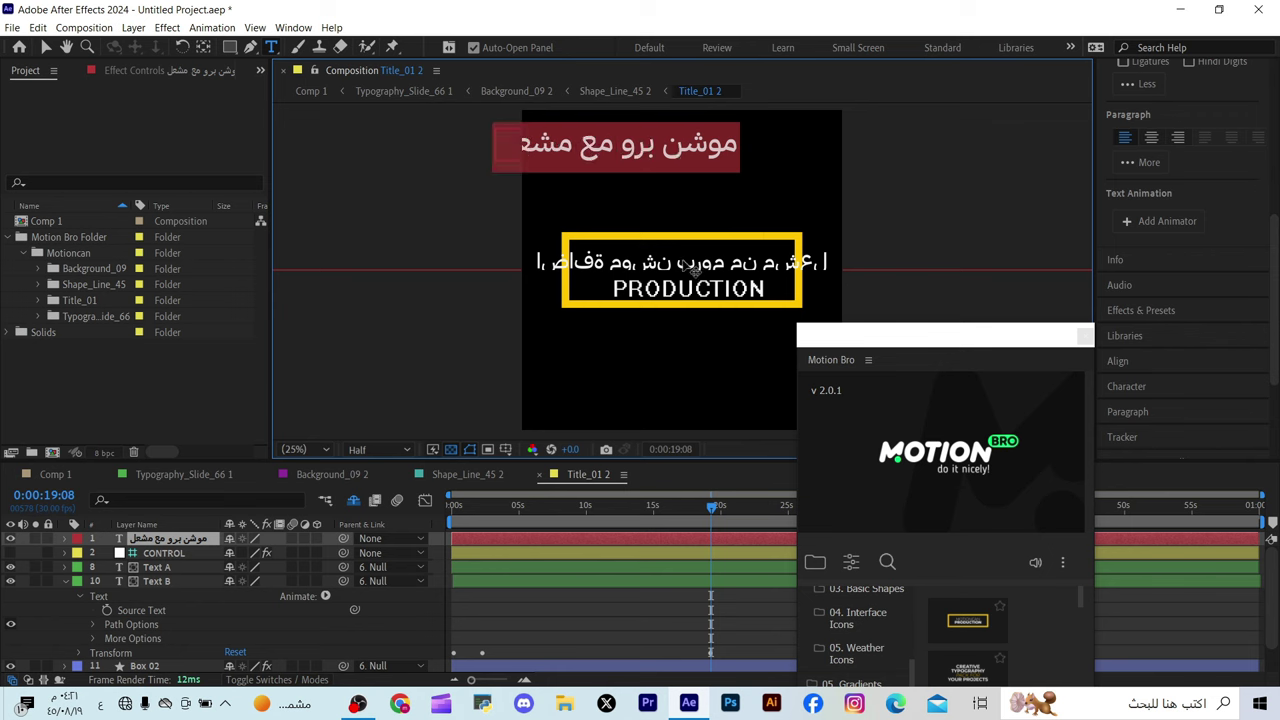
Step: Replace the wording of the Text A layer with "موشن برو مع" followed by the presenter's name
drag(1038, 343, 1051, 298)
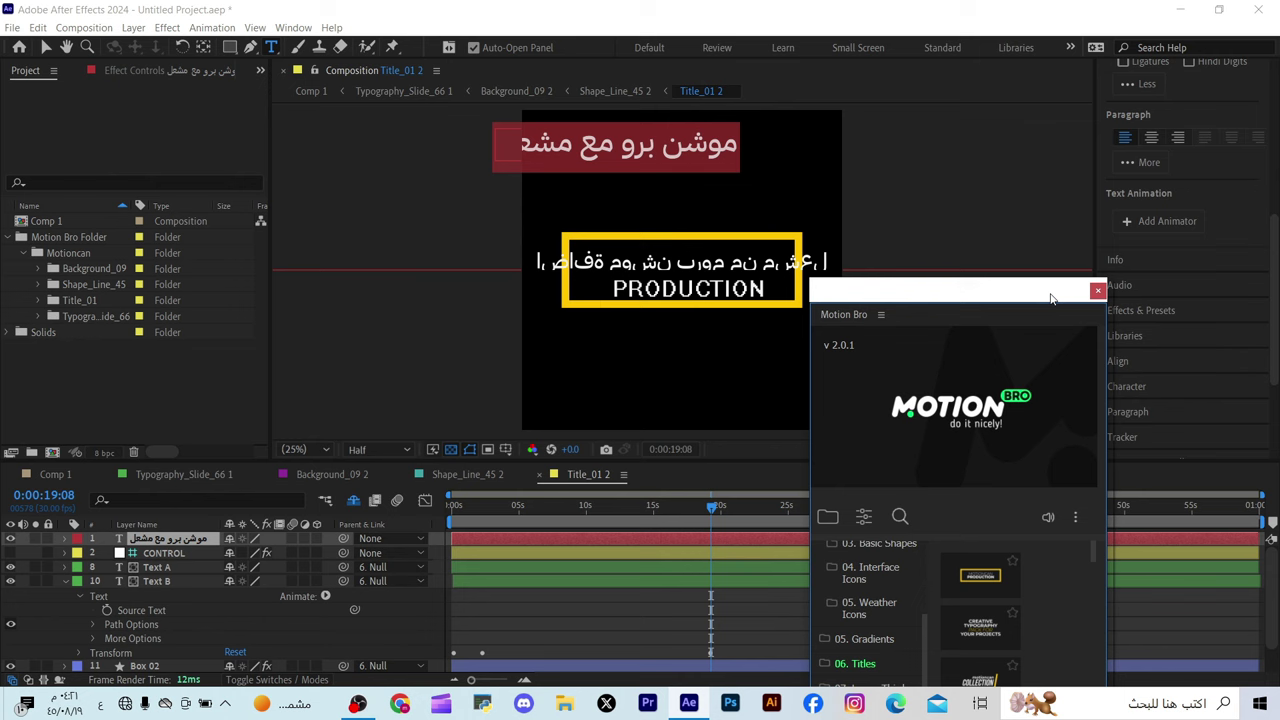
click(150, 581)
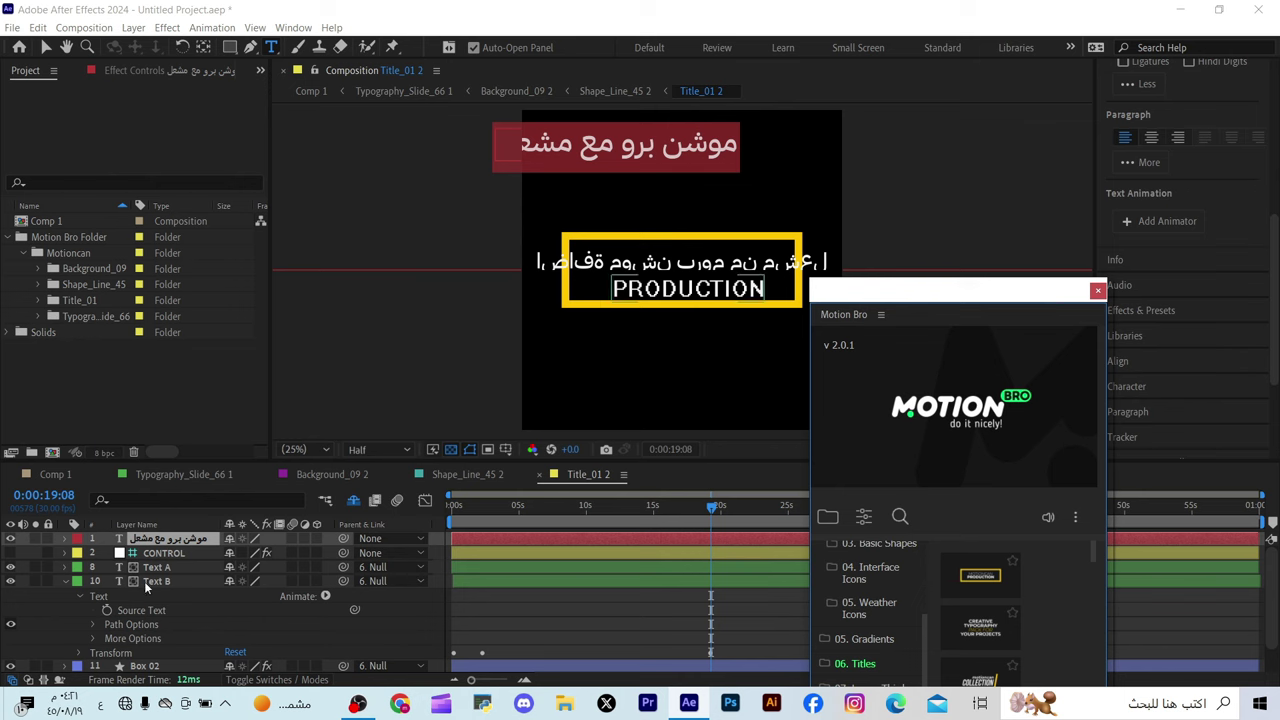
click(735, 289)
key(ctrl+a)
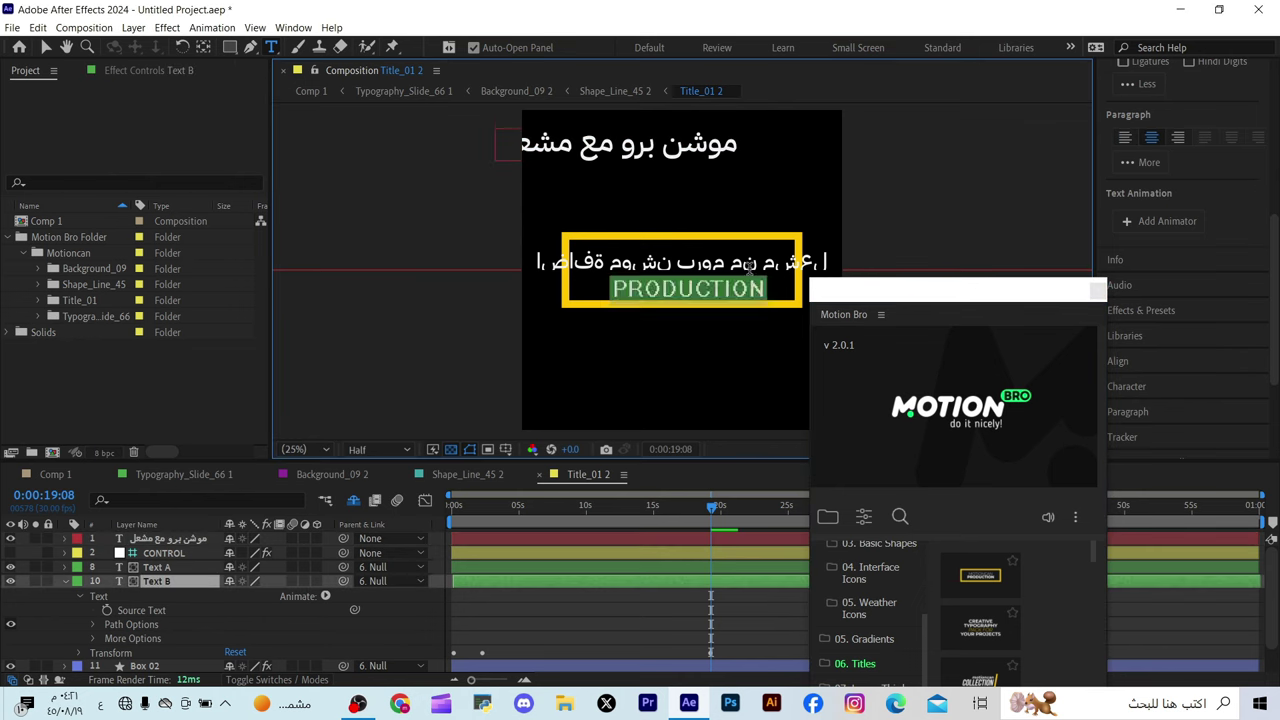
click(160, 666)
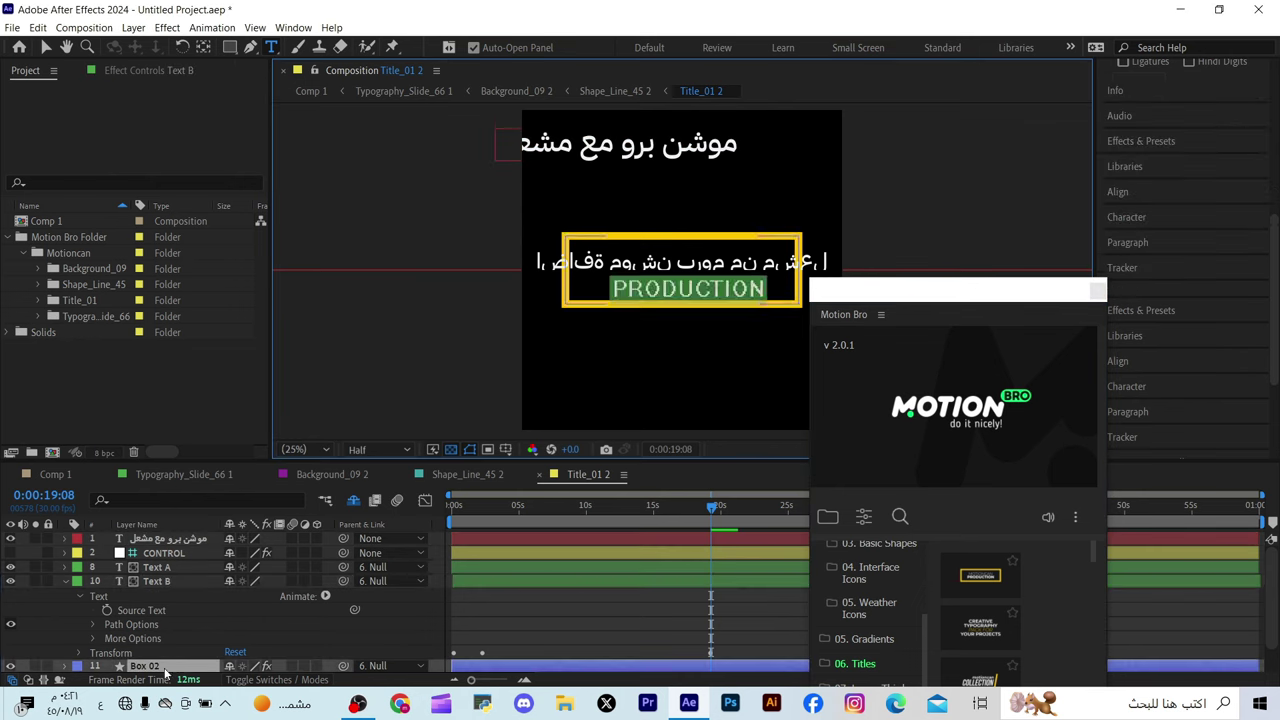
click(155, 567)
triple_click(743, 268)
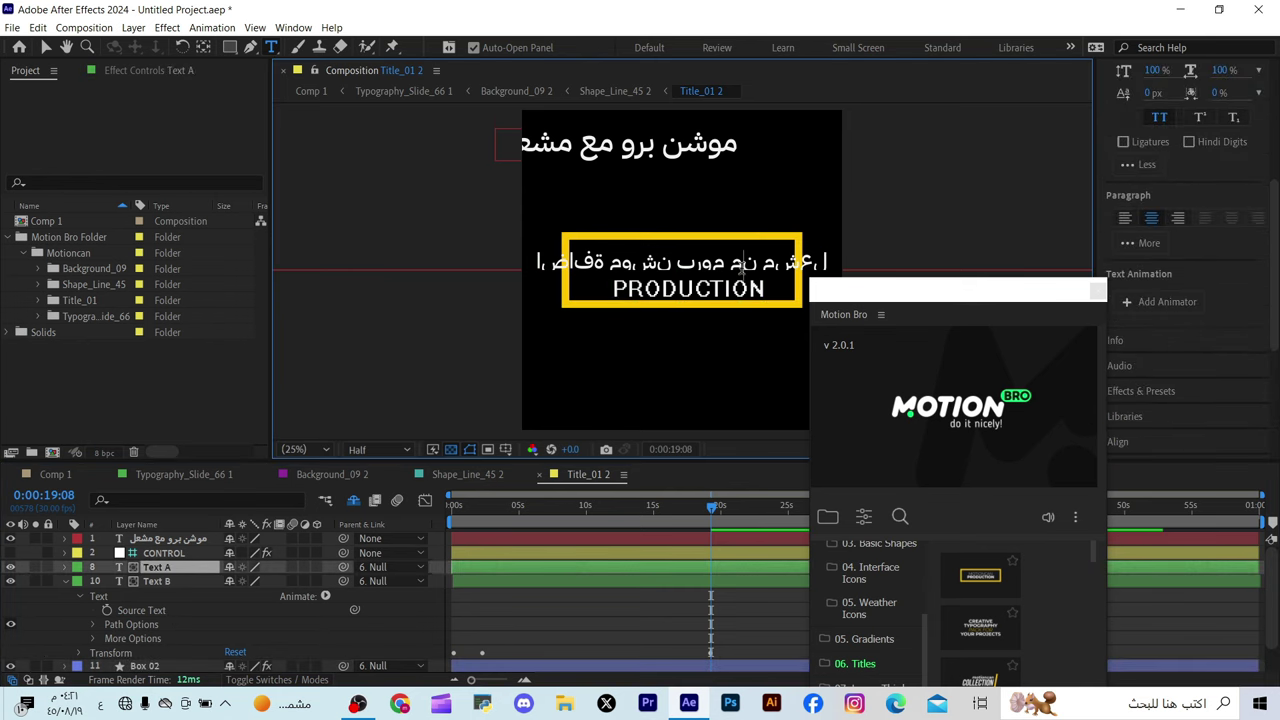
text(موشن برو مع مشعل)
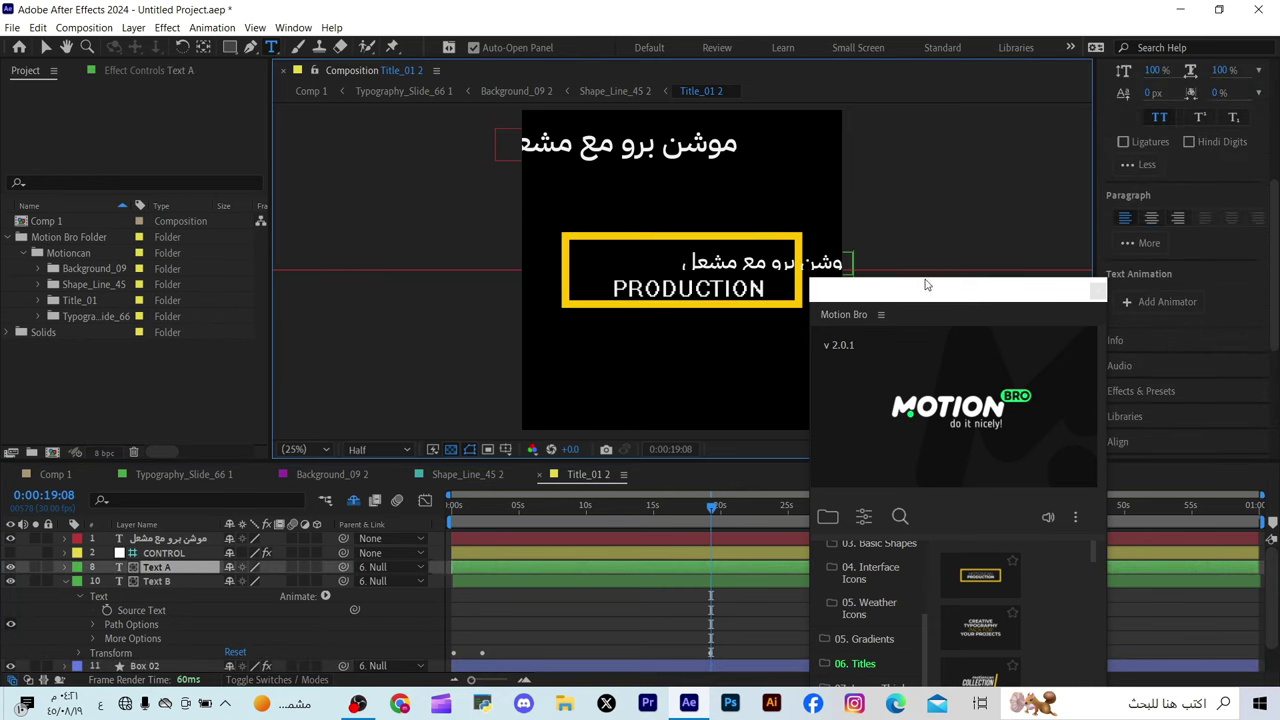
Step: Move the Text A line left so it sits inside the yellow box above PRODUCTION, keeping the Motion Bro panel clear
drag(1037, 305, 390, 289)
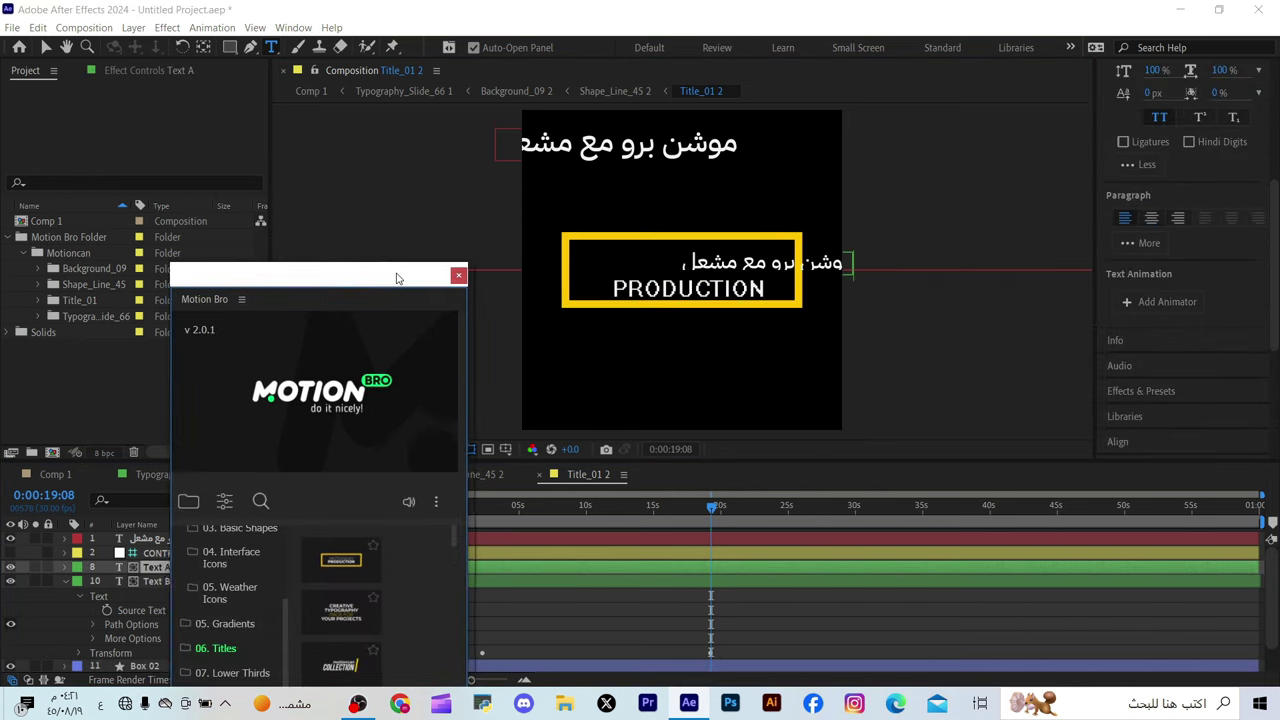
click(45, 48)
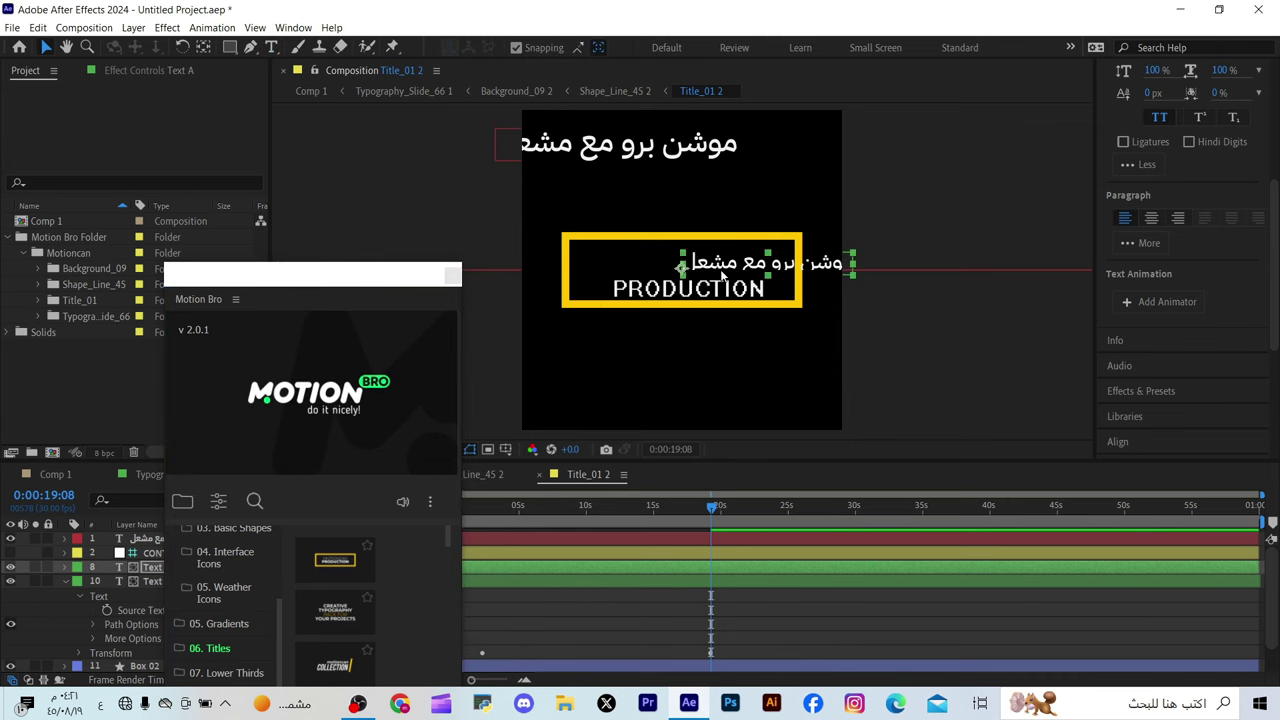
drag(722, 272, 639, 264)
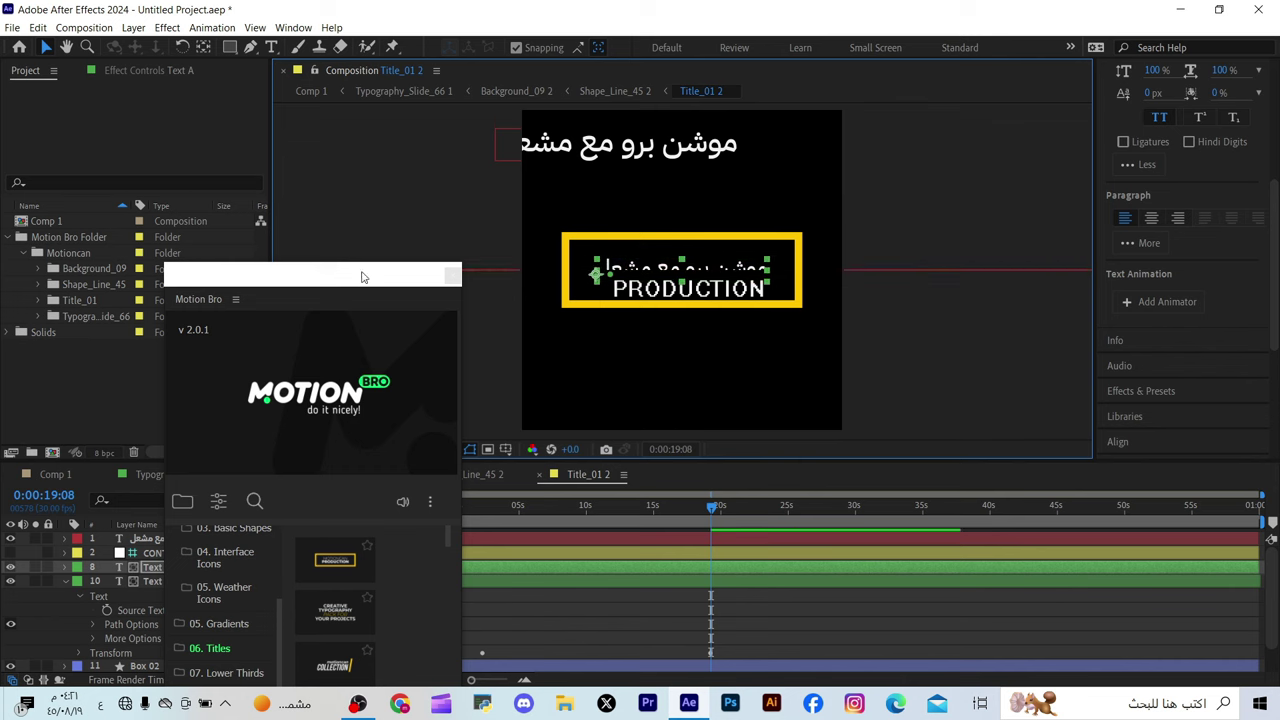
drag(363, 276, 998, 441)
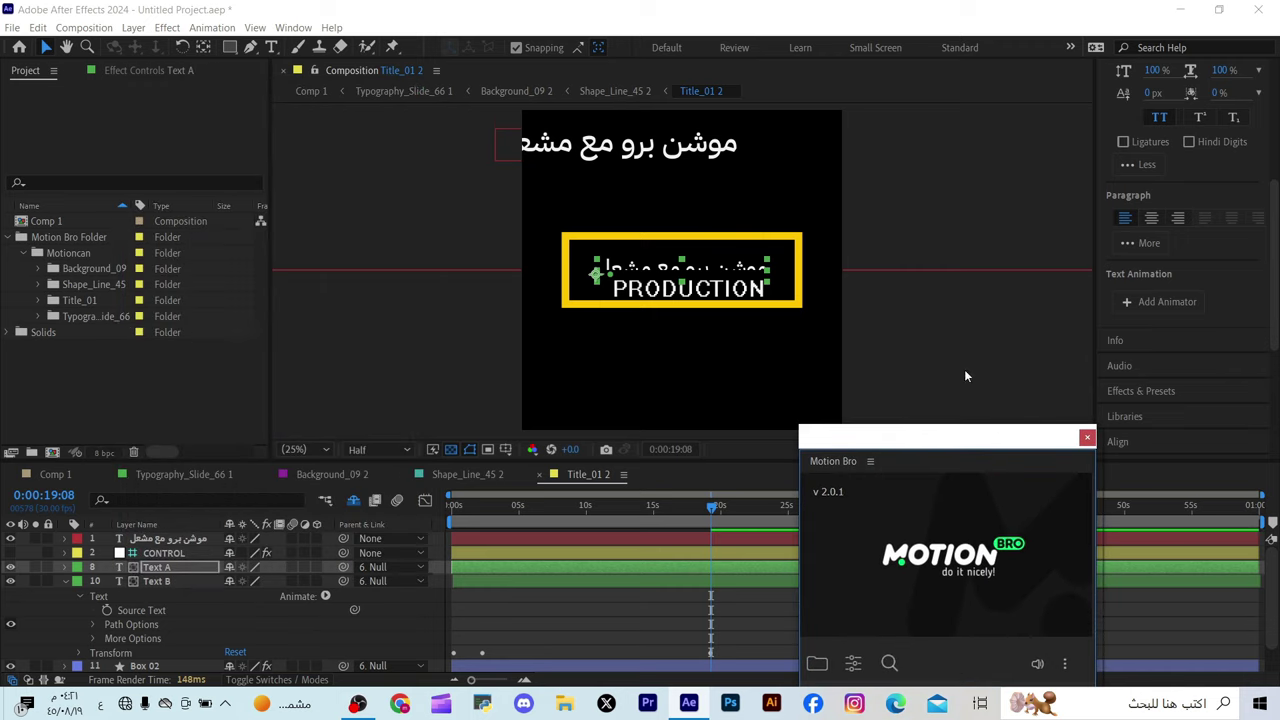
Step: Change the CONTROL layer's Box Color to pink and expand its Box Width settings
click(65, 553)
click(80, 567)
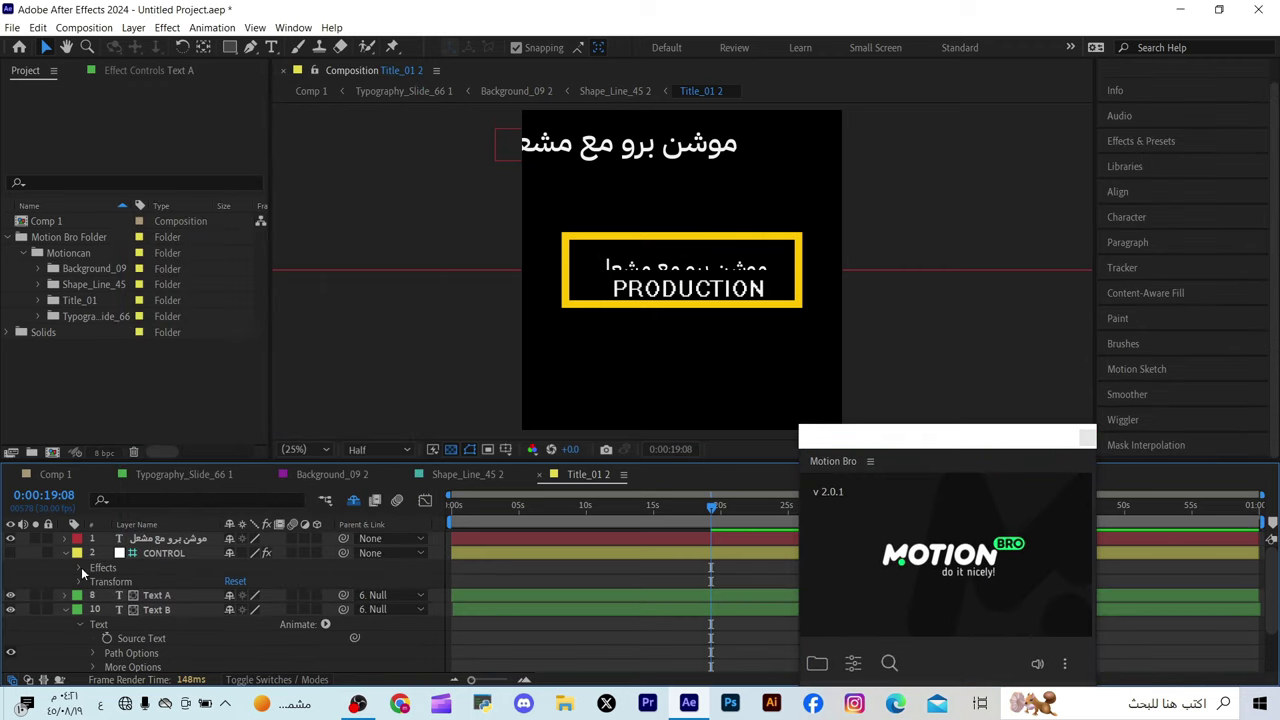
click(81, 567)
click(93, 582)
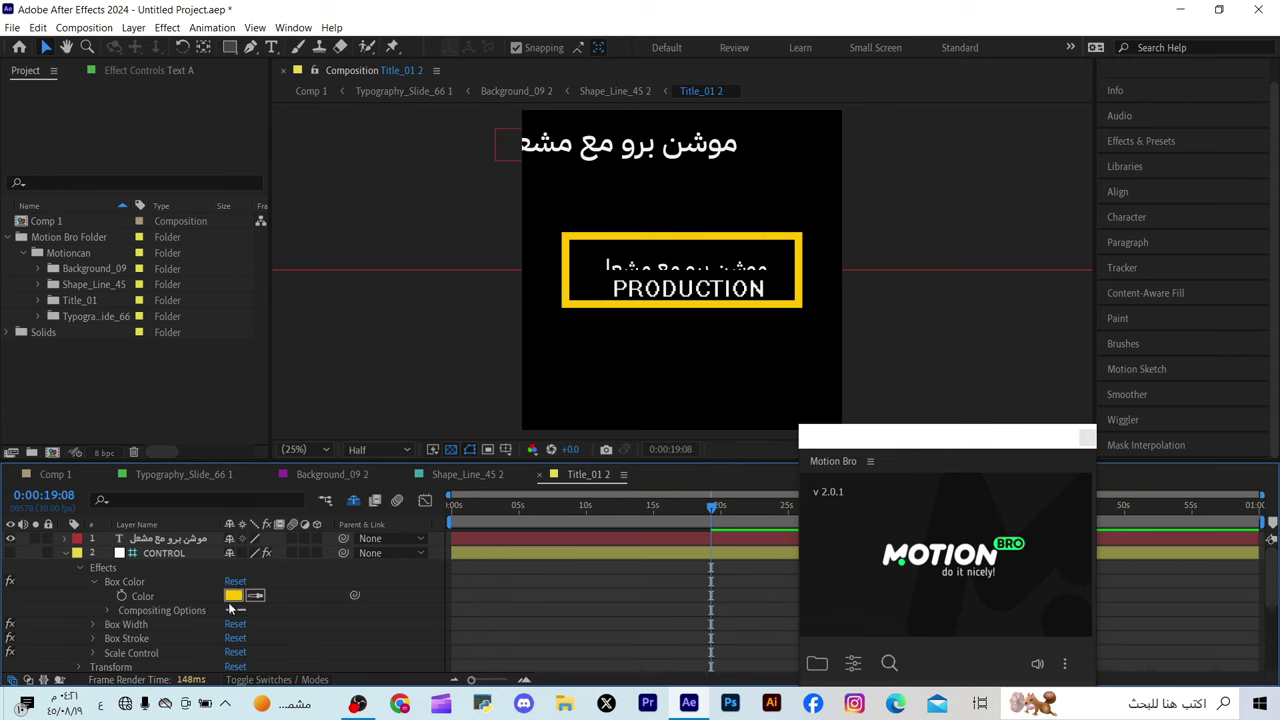
click(109, 610)
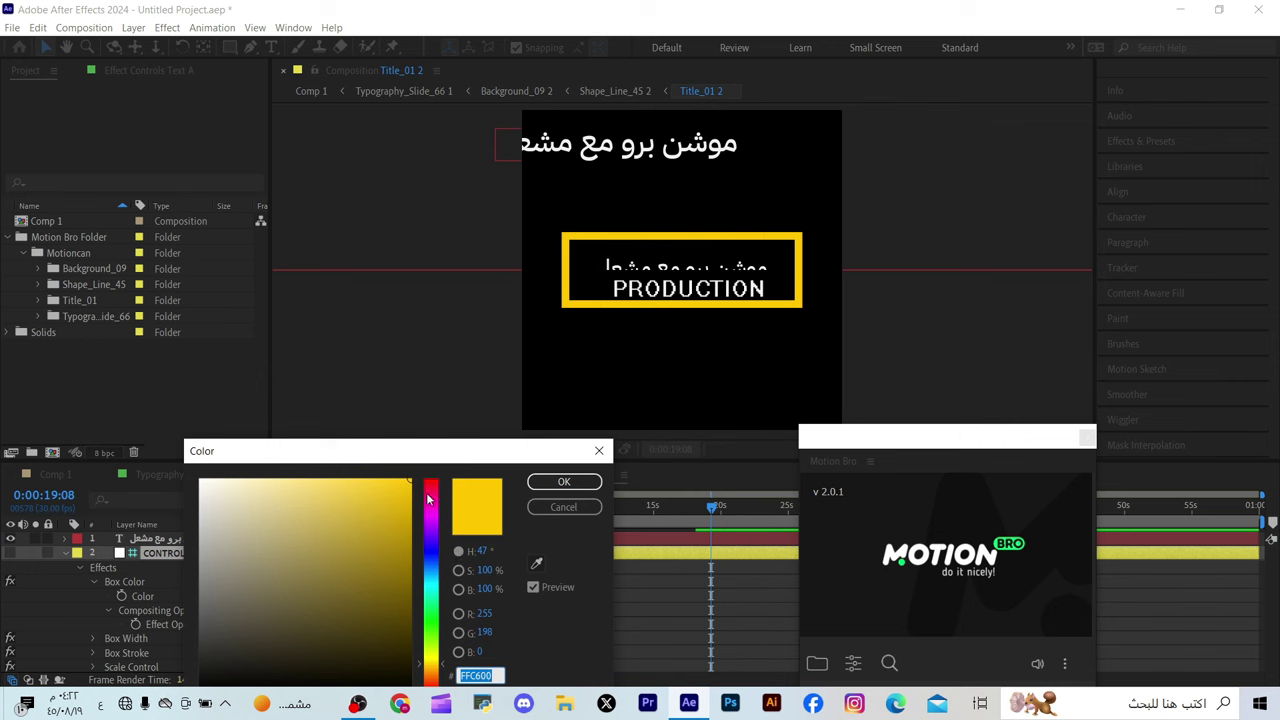
click(428, 500)
click(564, 481)
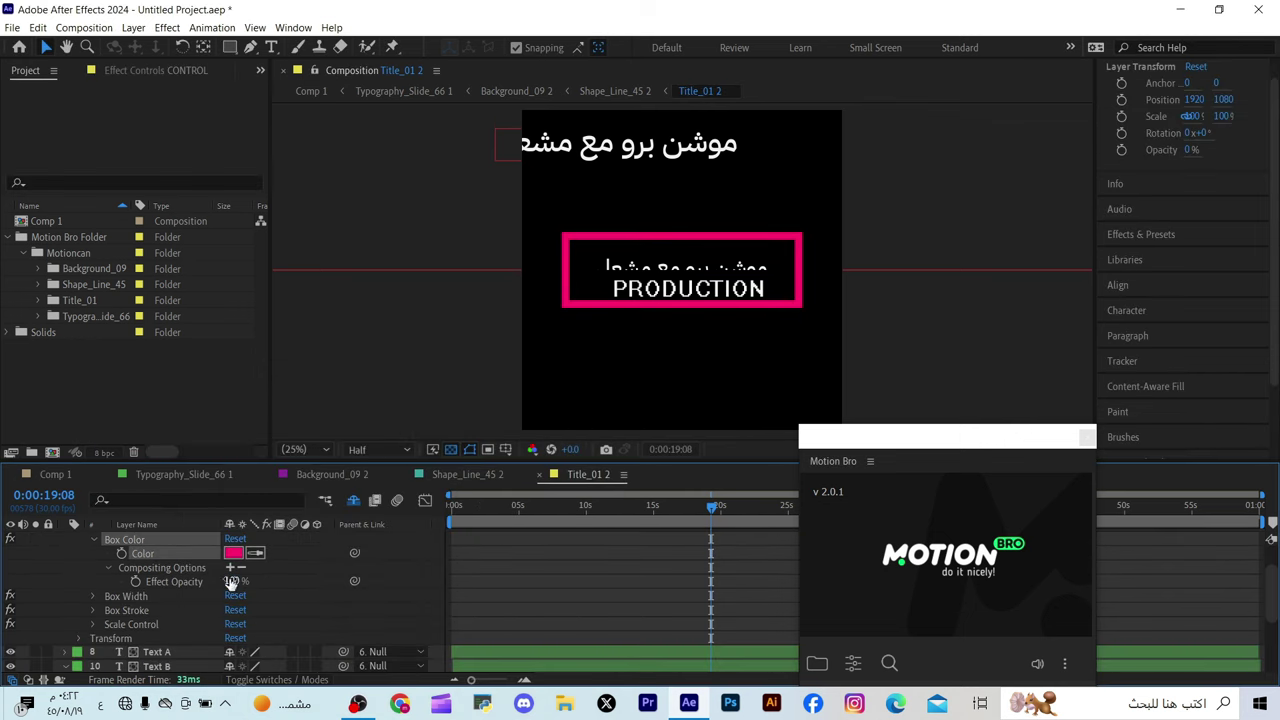
click(95, 597)
scroll(100, 611, down, 1)
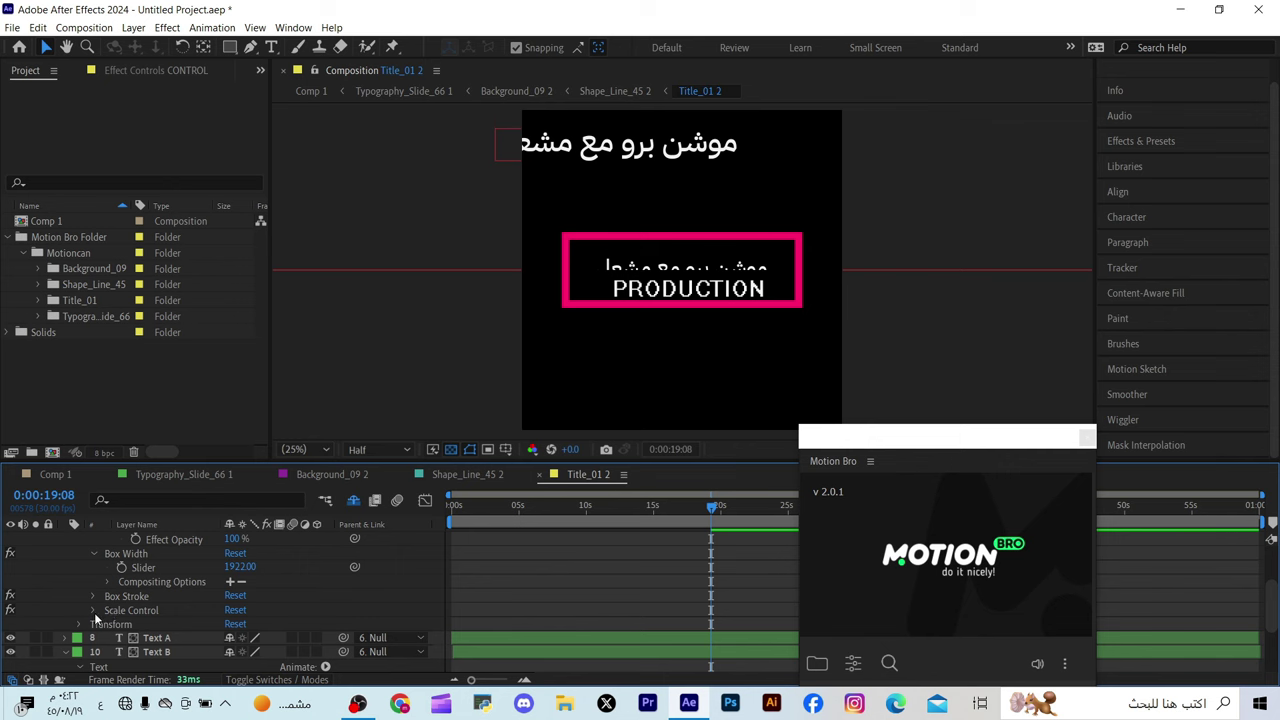
Step: Set the fill colour of the Text A line to magenta
click(150, 638)
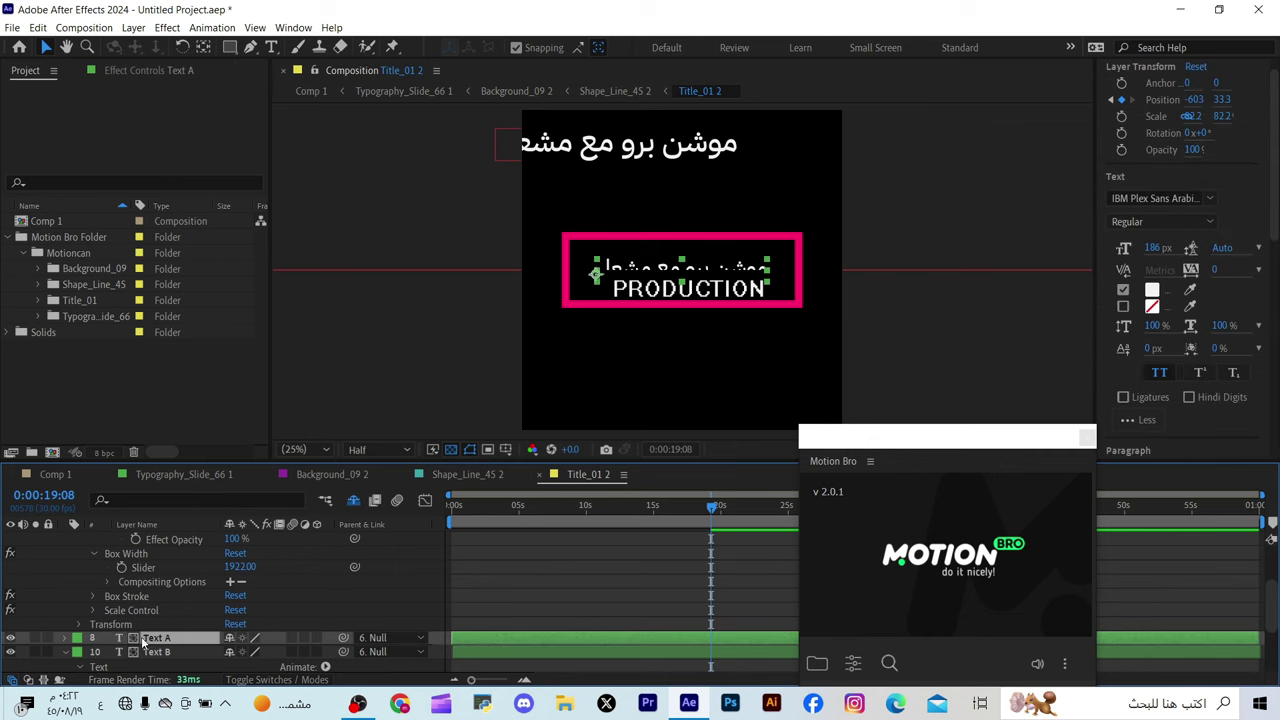
click(1152, 292)
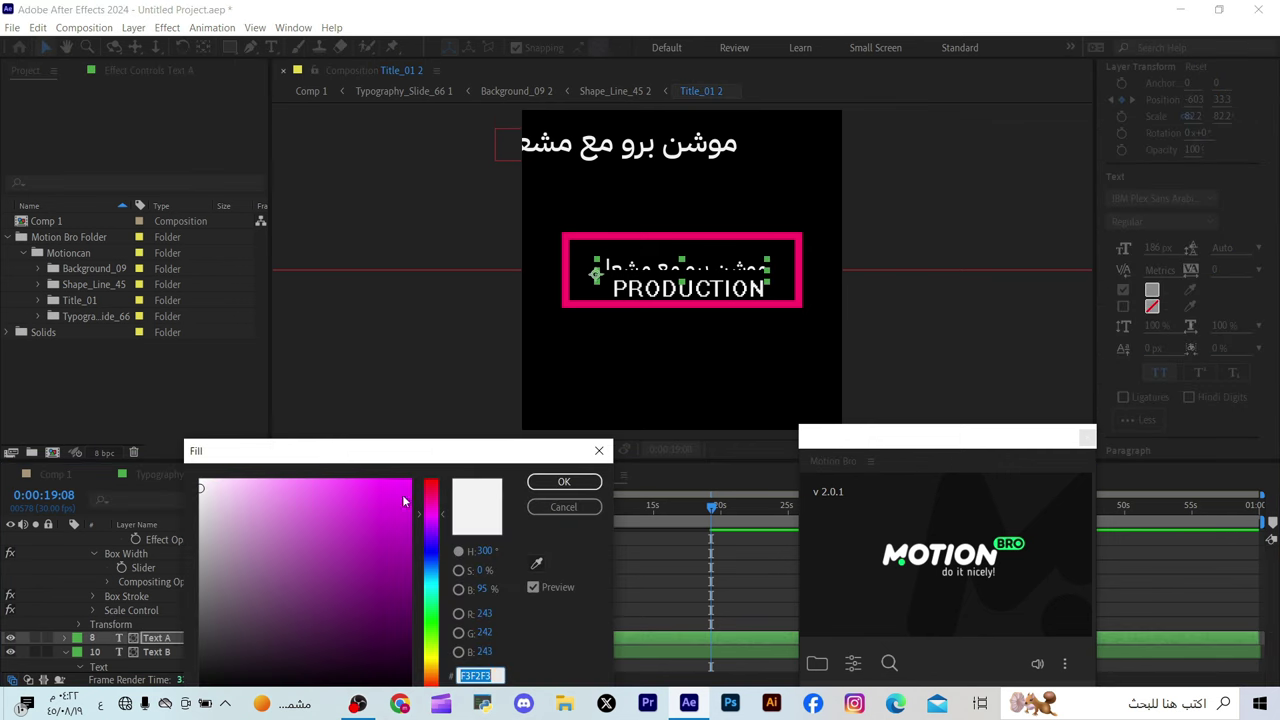
drag(405, 501, 417, 472)
click(563, 482)
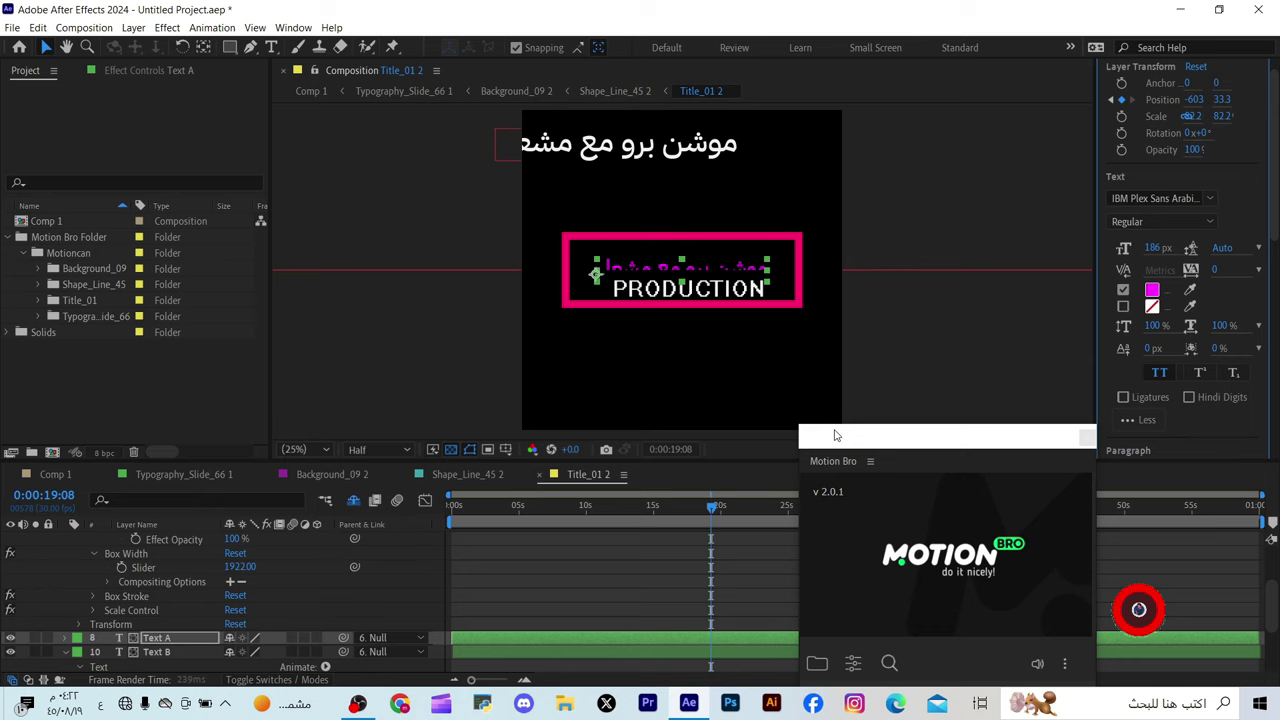
Step: At 0:00:07:02, move the magenta Arabic line to an X position of -600, roughly centred over PRODUCTION
drag(1000, 435, 229, 390)
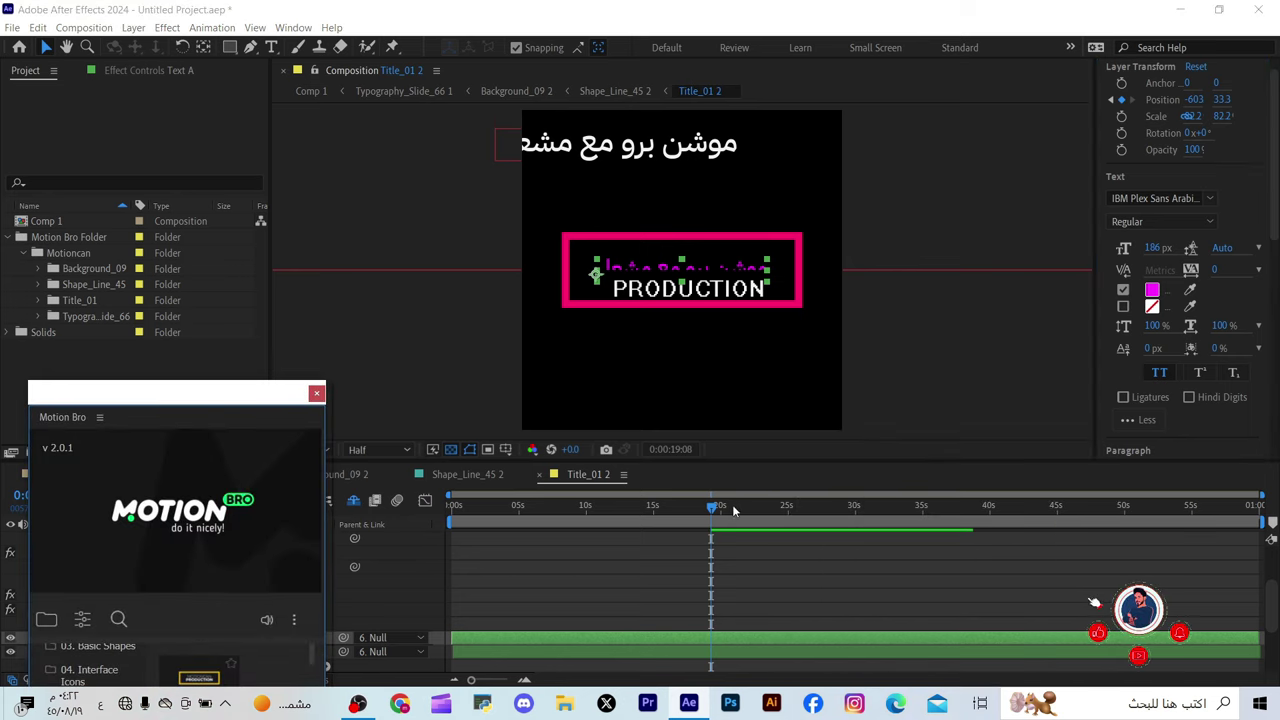
drag(712, 516, 546, 563)
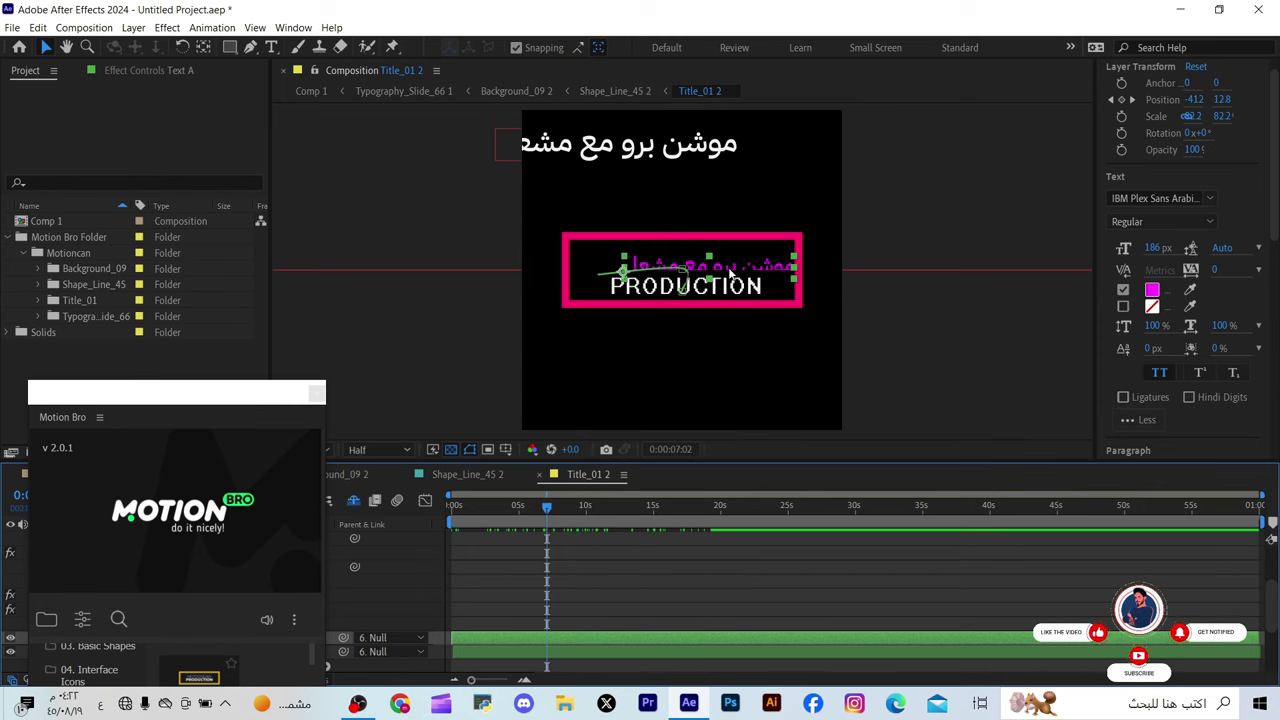
drag(731, 273, 716, 260)
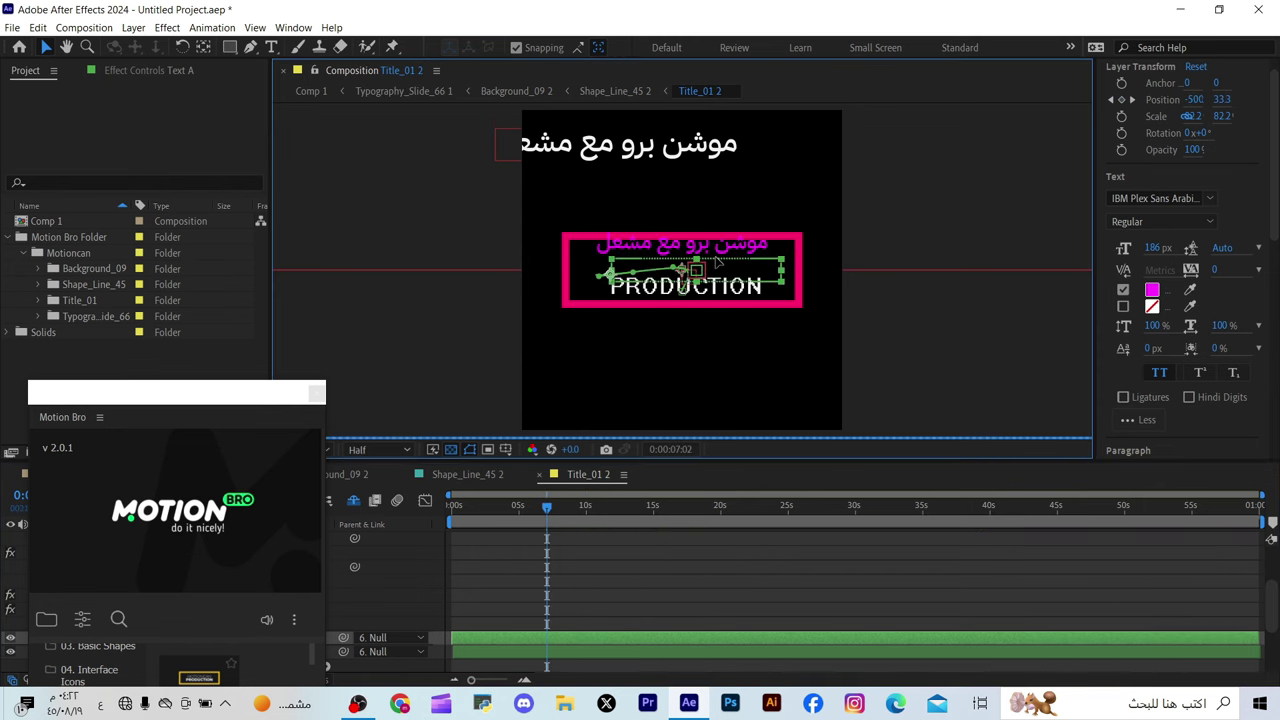
key(shift+Left)
key(shift+Left)
key(shift+Left)
key(shift+Left)
key(shift+Left)
key(shift+Left)
key(shift+Left)
key(shift+Left)
key(shift+Left)
key(shift+Left)
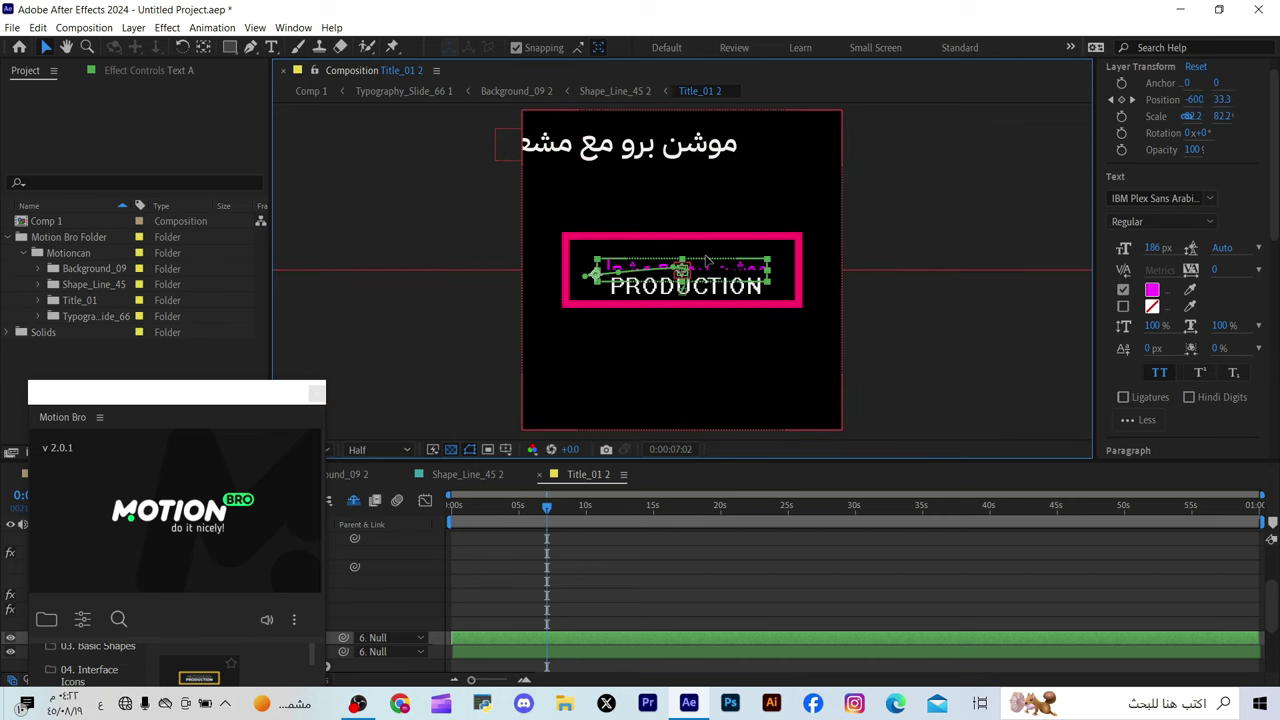
Step: Raise the magenta Arabic line to a Y position of about -136 so it clears PRODUCTION
key(shift+Up)
key(shift+Up)
key(shift+Up)
key(shift+Up)
key(shift+Up)
key(shift+Up)
key(shift+Up)
key(shift+Up)
key(shift+Up)
key(shift+Up)
key(shift+Up)
key(shift+Up)
key(shift+Up)
key(shift+Up)
key(shift+Up)
key(shift+Up)
key(shift+Up)
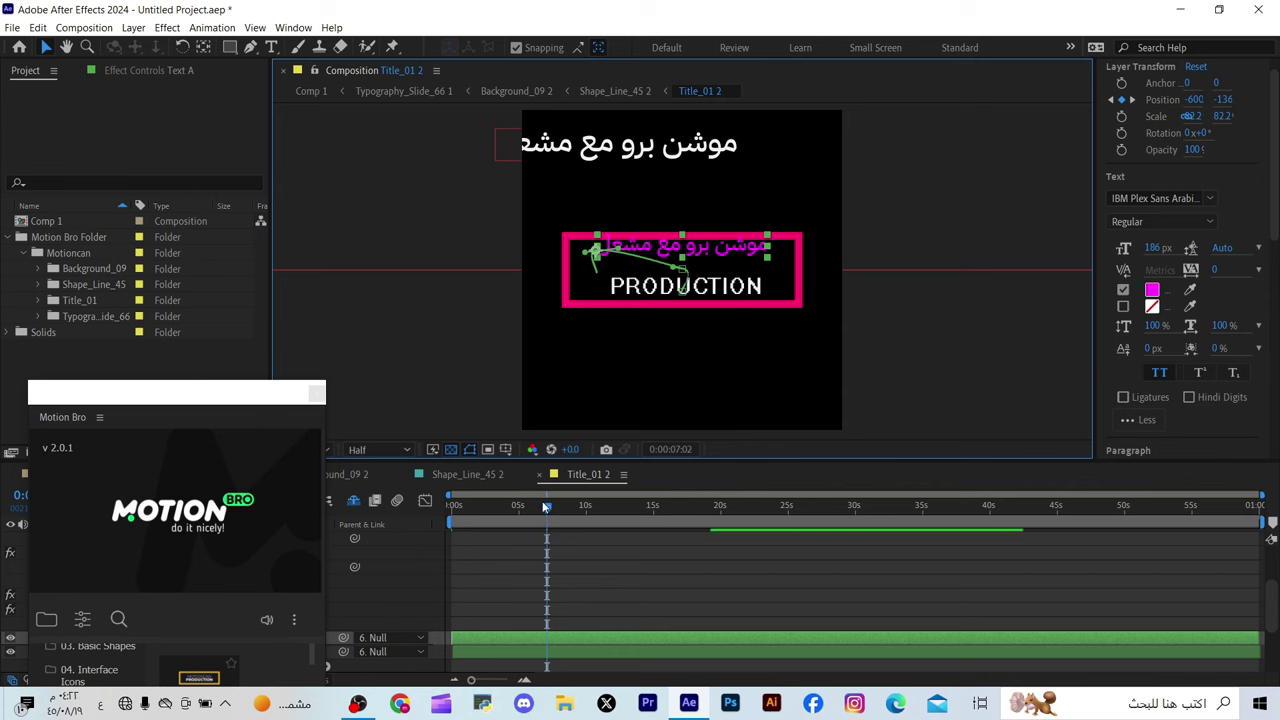
Step: At 0:00:06:08, bring up Motion Tools 2.1.2 and centre the anchor point of the magenta Arabic line
click(611, 510)
drag(619, 516, 535, 512)
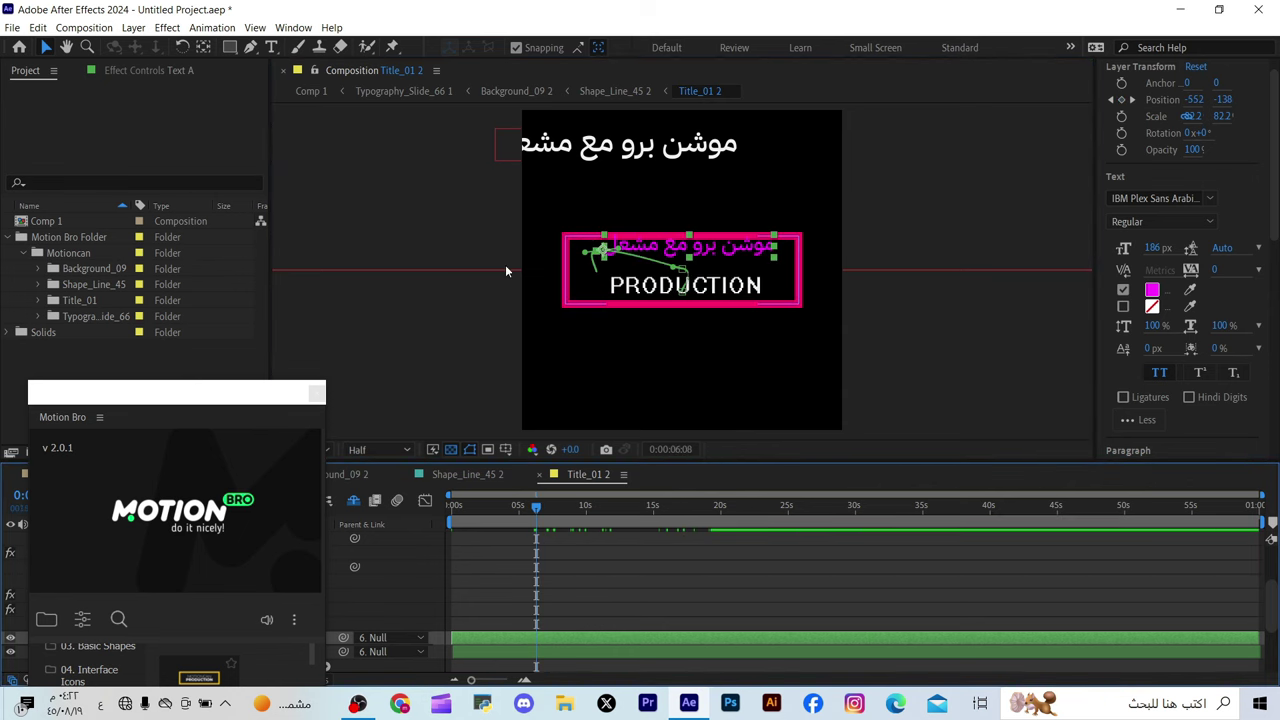
drag(224, 406, 1129, 438)
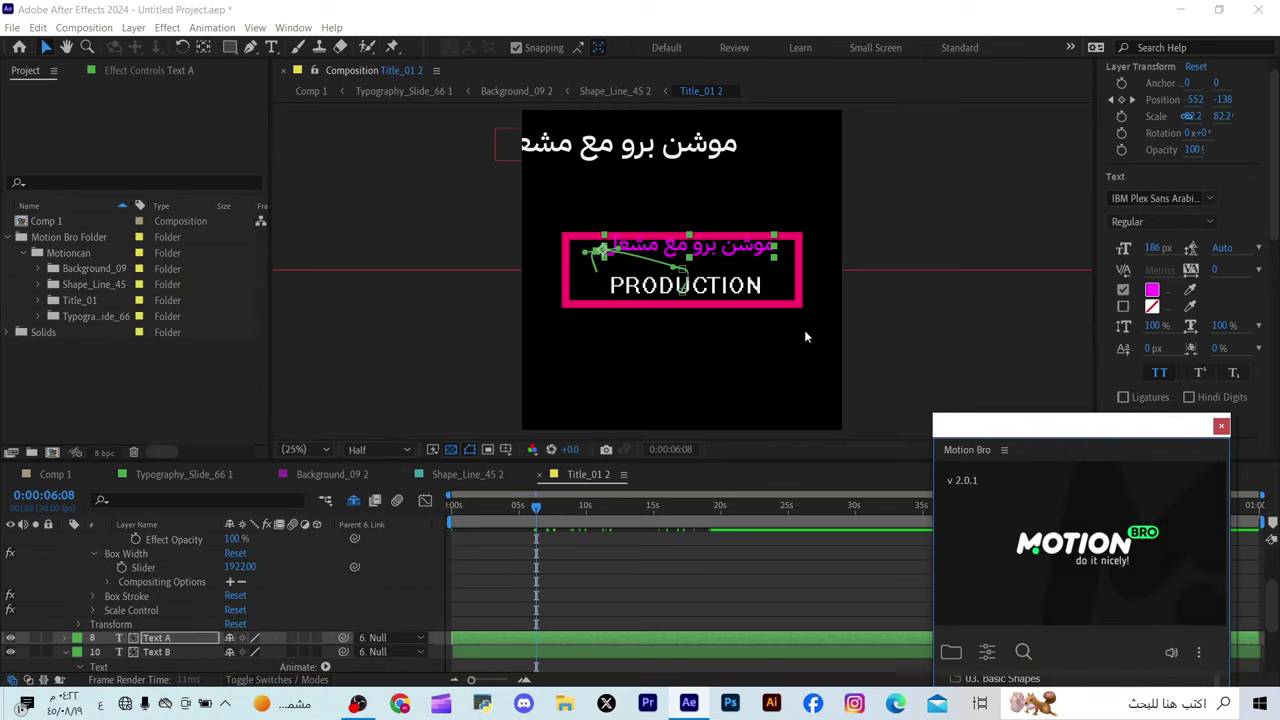
click(602, 256)
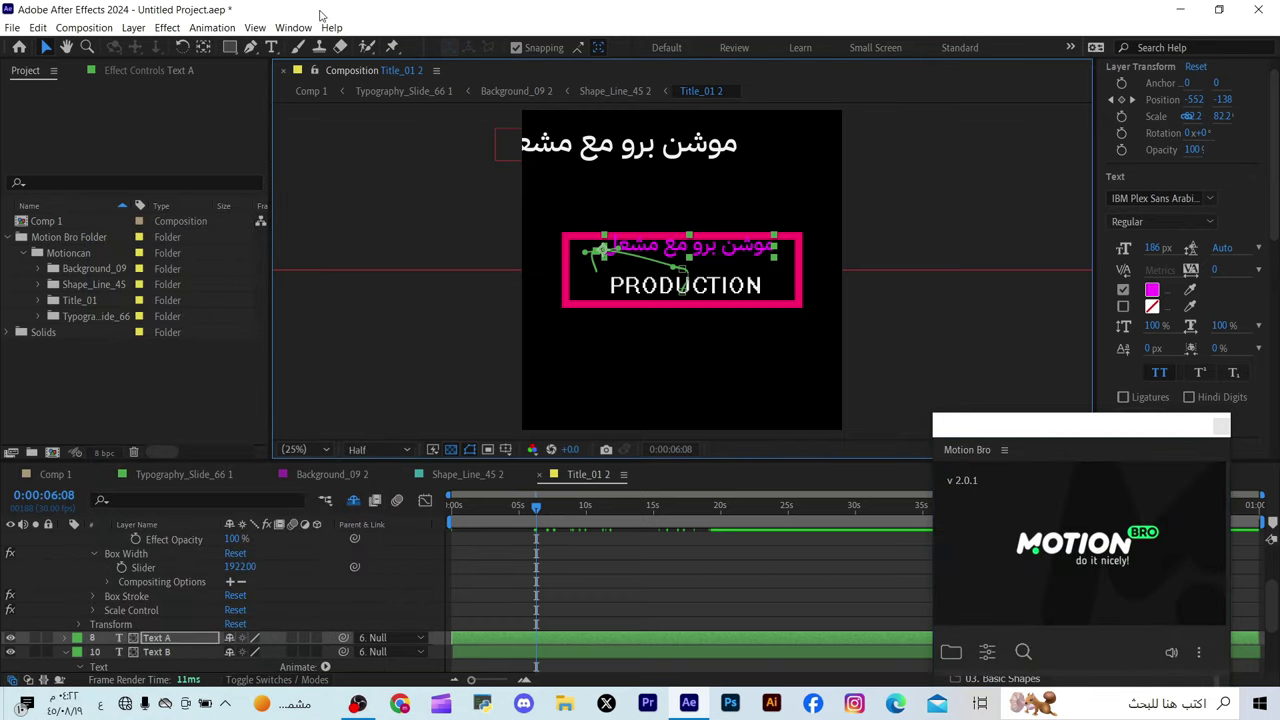
click(293, 27)
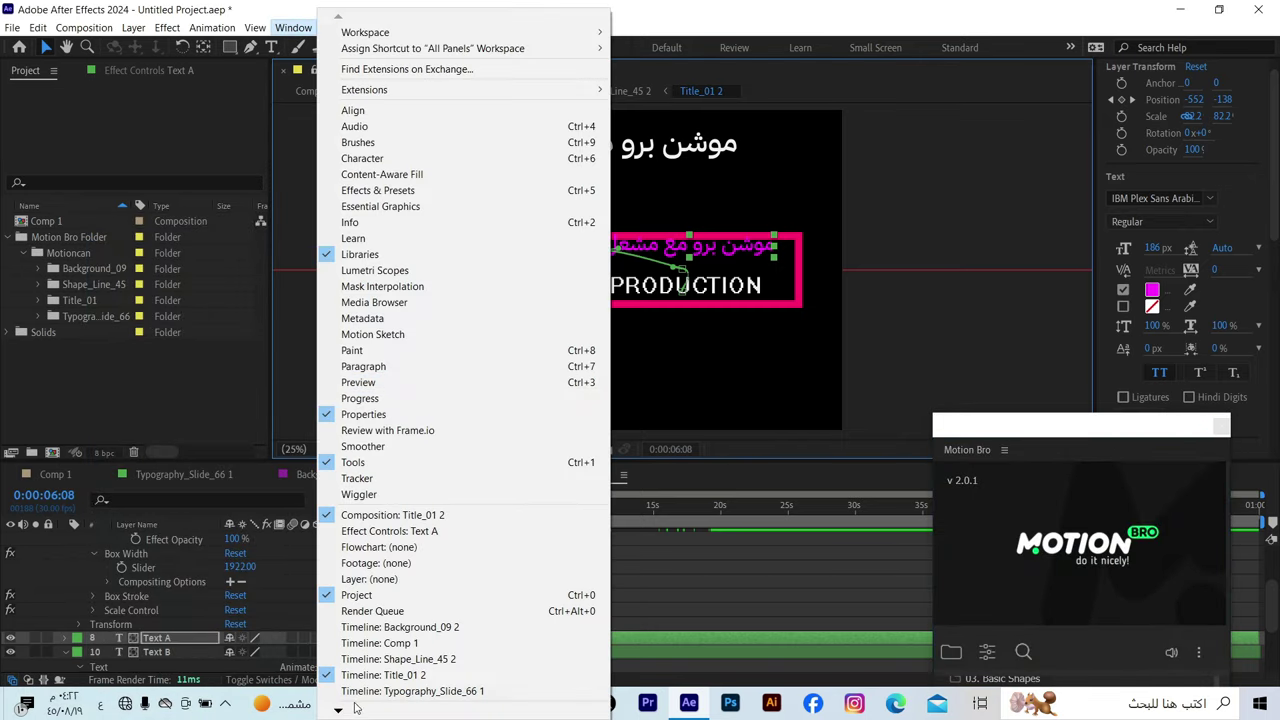
mouse_move(355, 708)
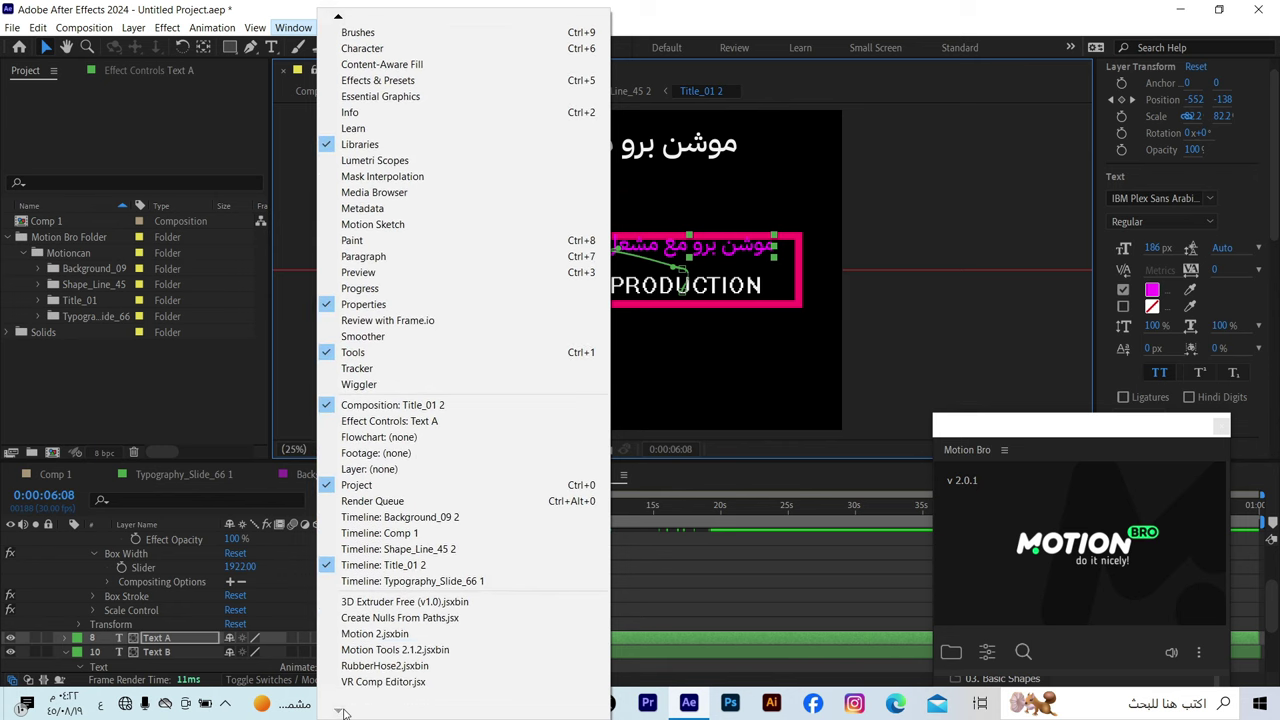
click(410, 649)
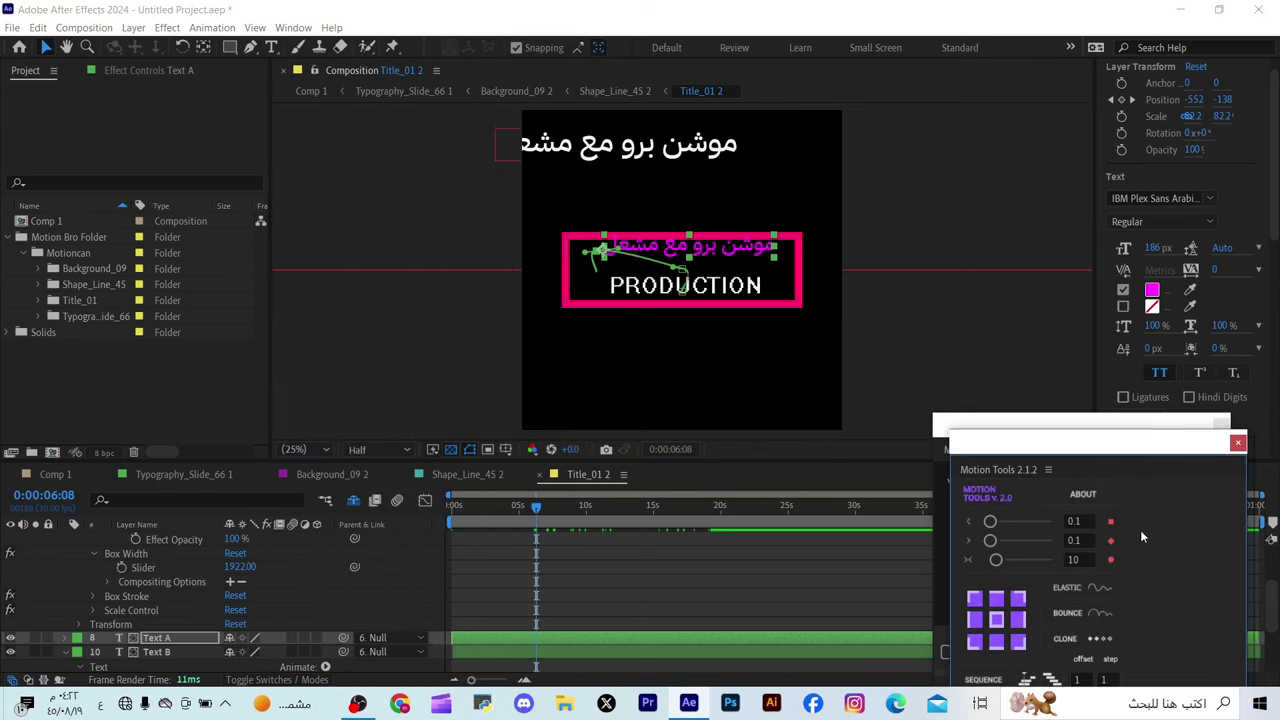
drag(1128, 440, 152, 225)
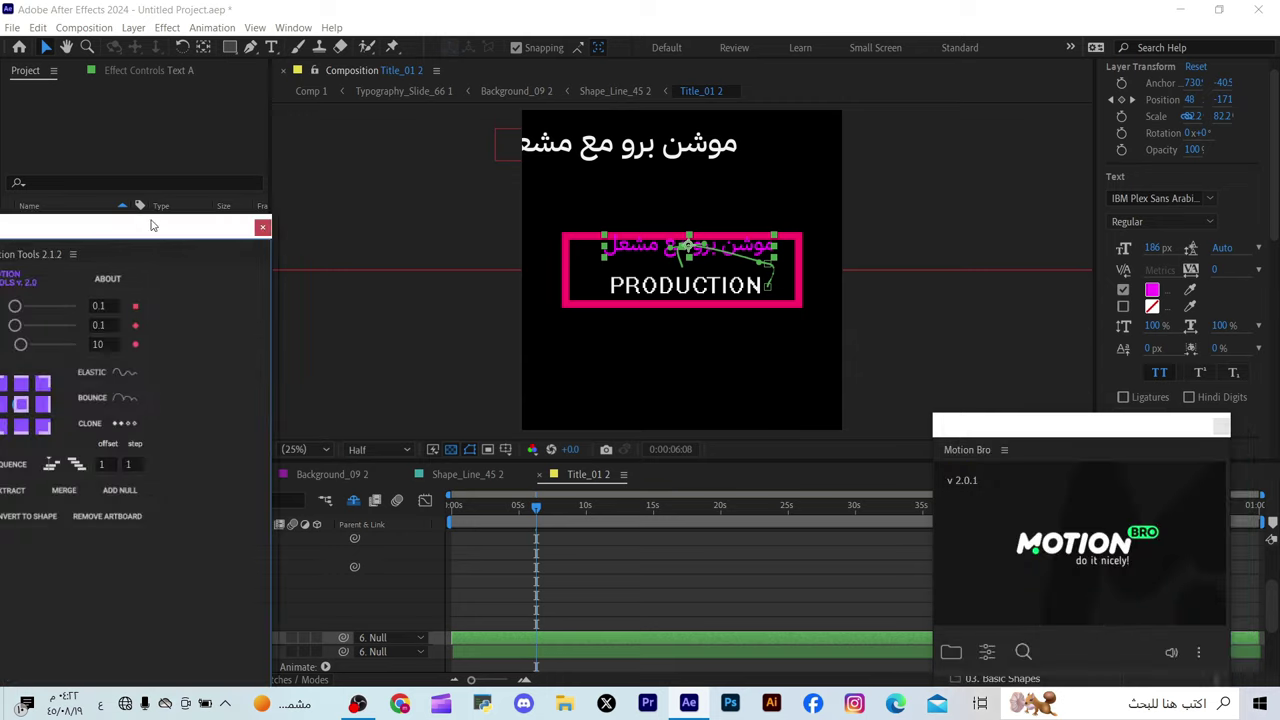
Step: Delete the outlying motion path point of the magenta Arabic line and move the Motion Tools window clear of the layers, with Text A reselected
click(765, 272)
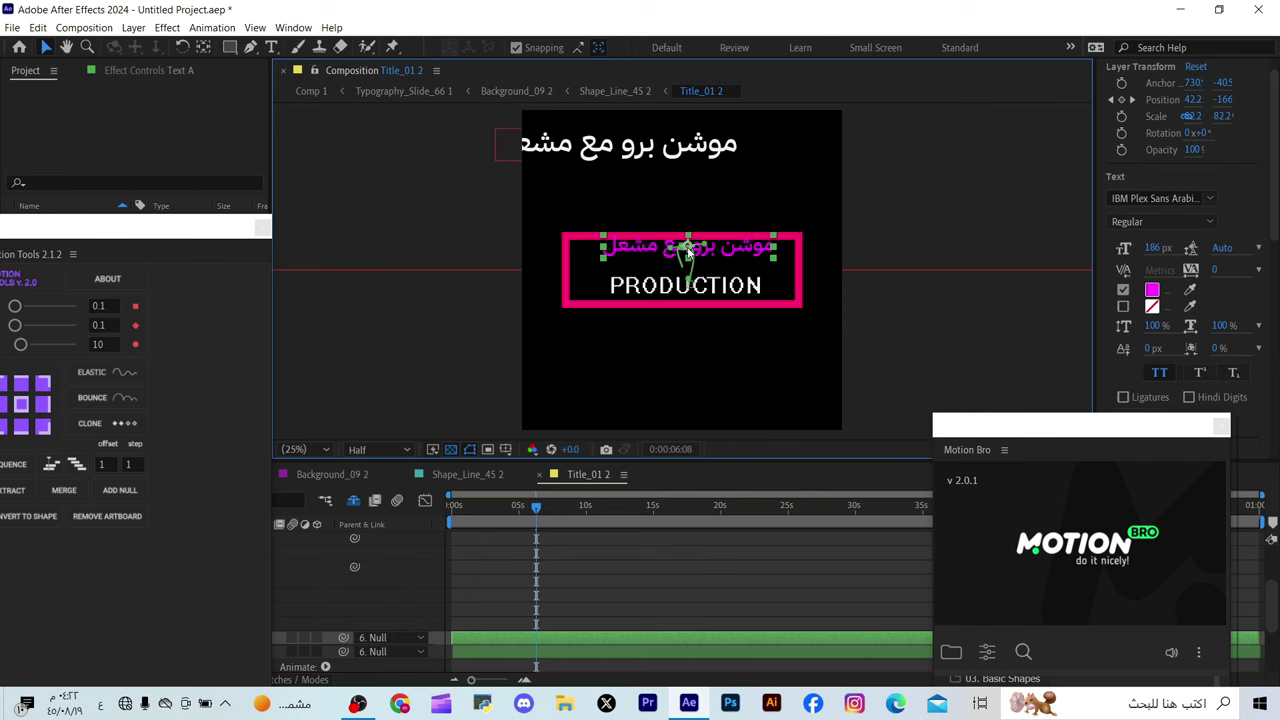
drag(687, 250, 689, 286)
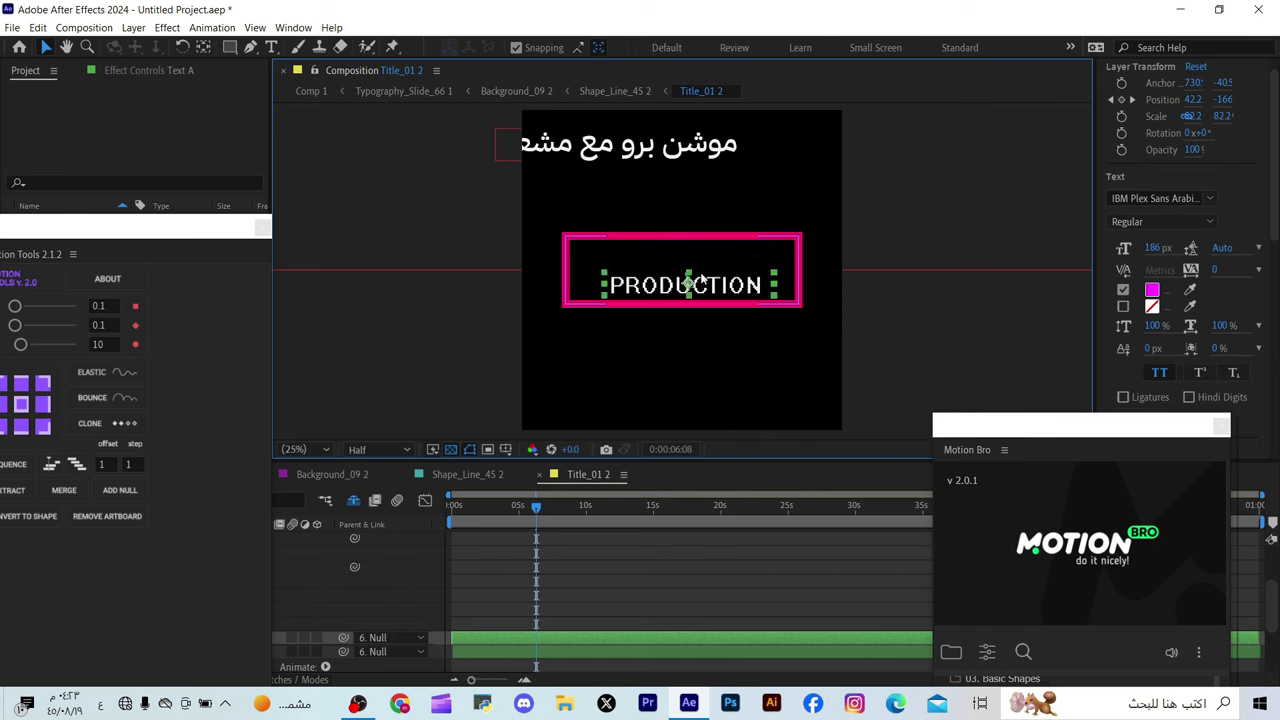
key(ctrl+z)
click(682, 270)
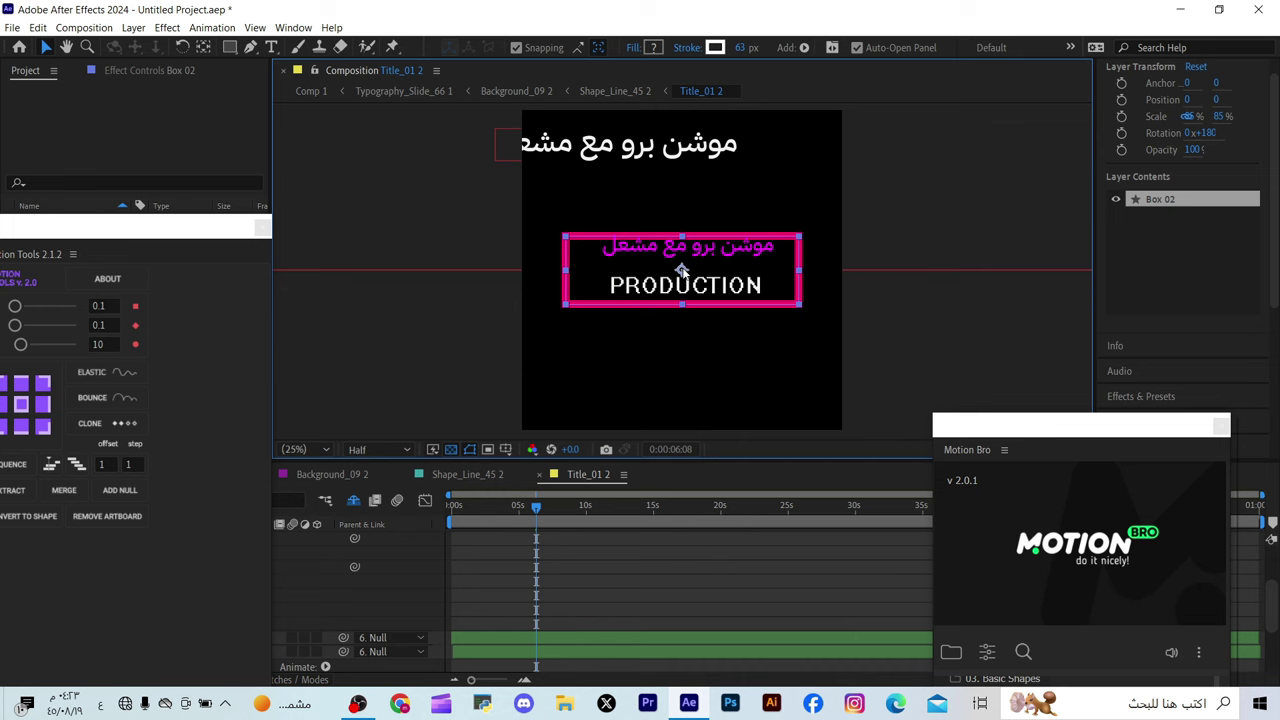
drag(175, 232, 1250, 282)
click(160, 637)
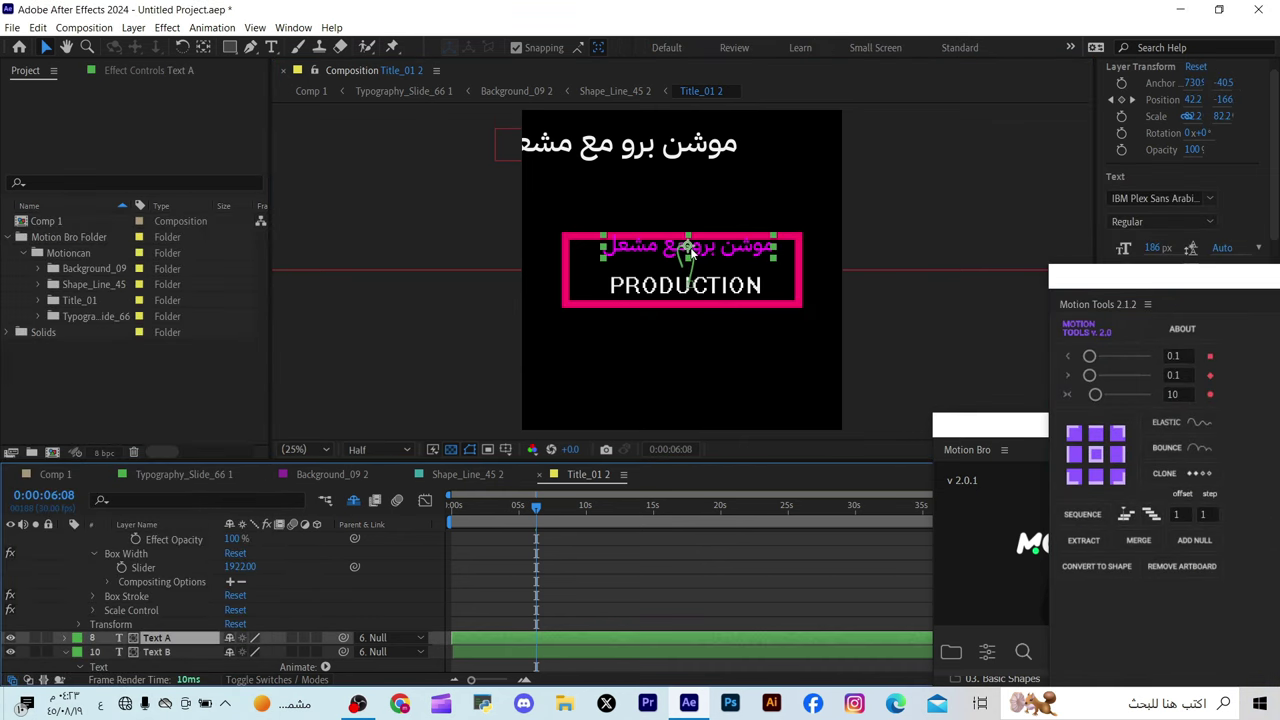
Step: At 0:00:06:08, centre the magenta Arabic line above PRODUCTION at X 0 and Y about -87, and straighten its motion path
scroll(673, 272, up, 2)
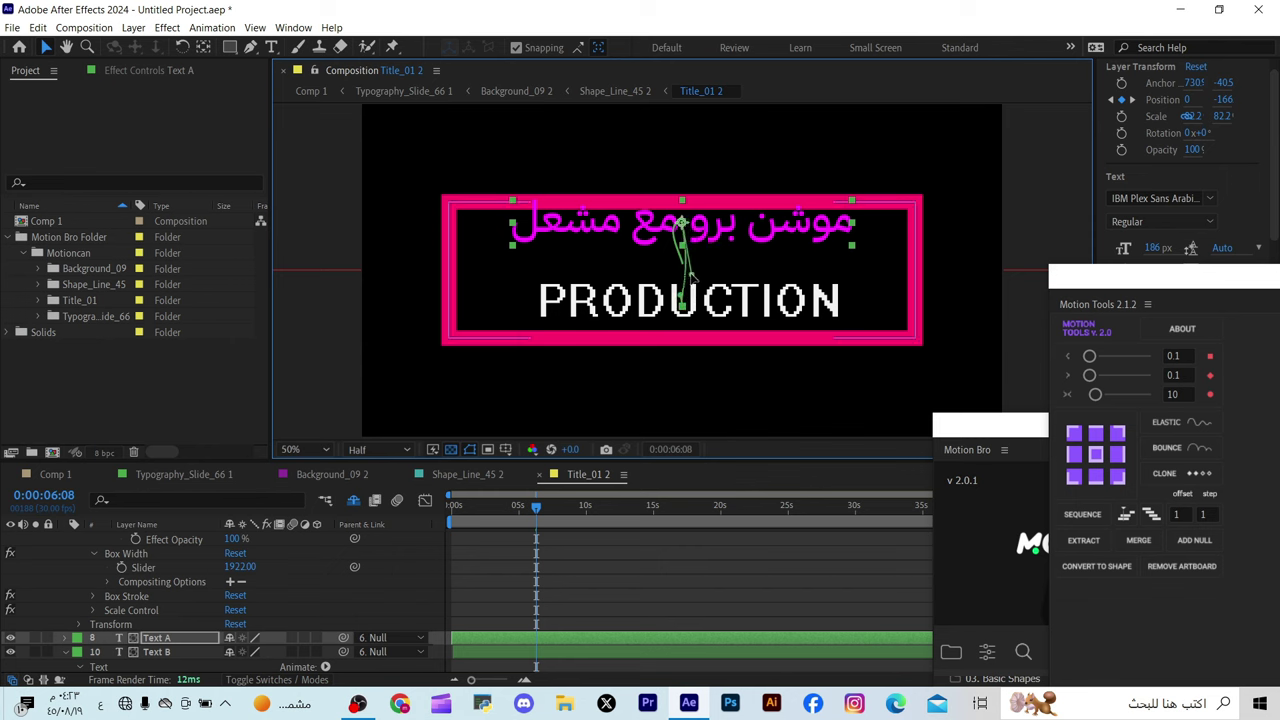
drag(698, 197, 726, 160)
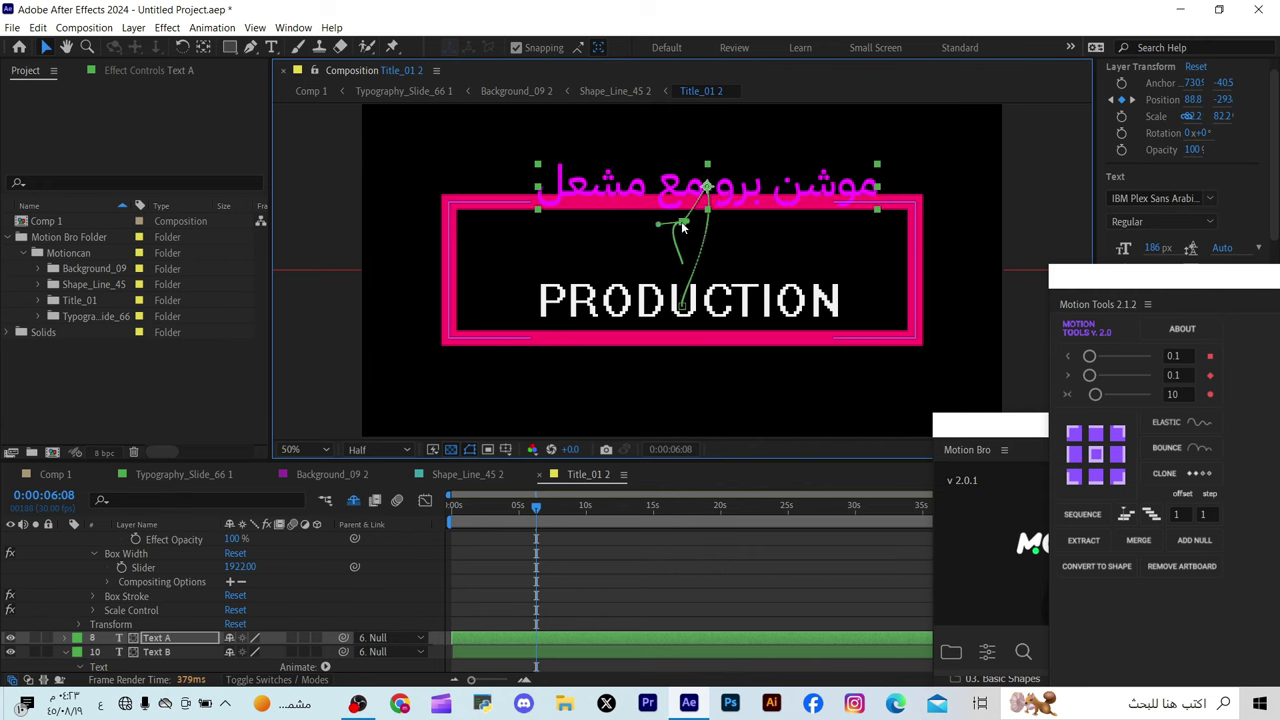
mouse_move(683, 228)
mouse_down()
mouse_move(684, 212)
mouse_move(682, 236)
mouse_up()
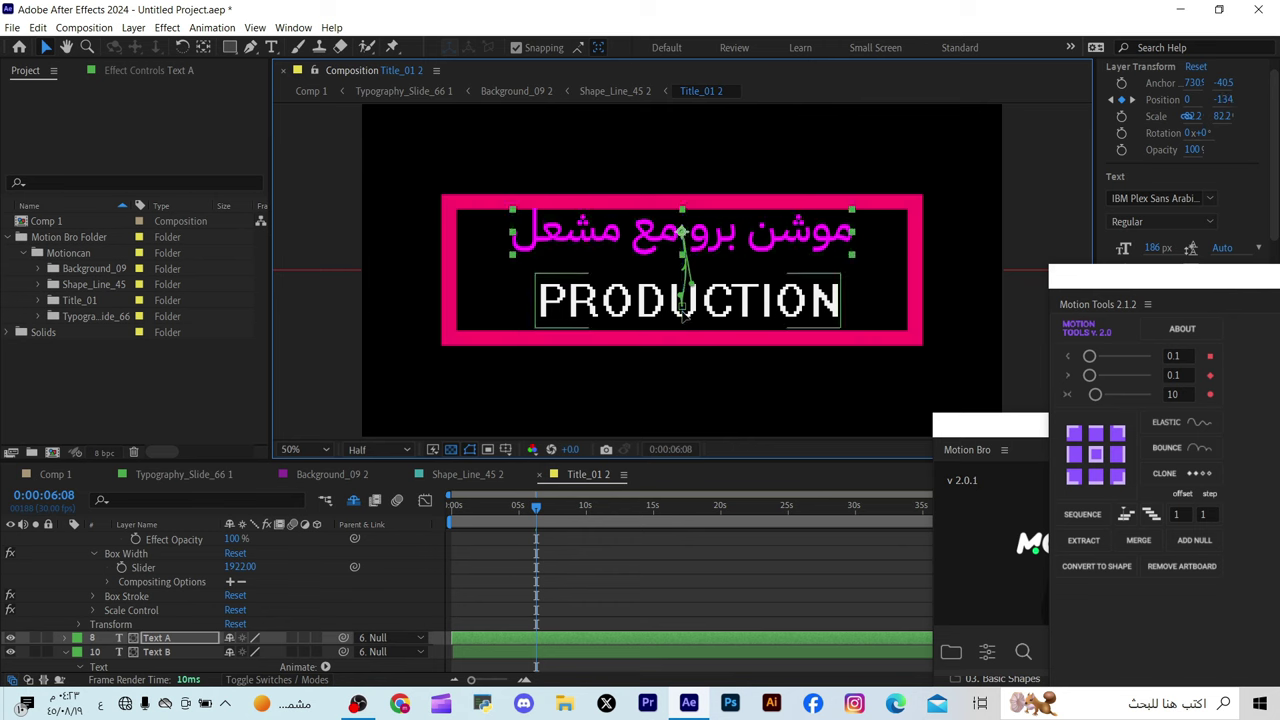
drag(682, 319, 683, 308)
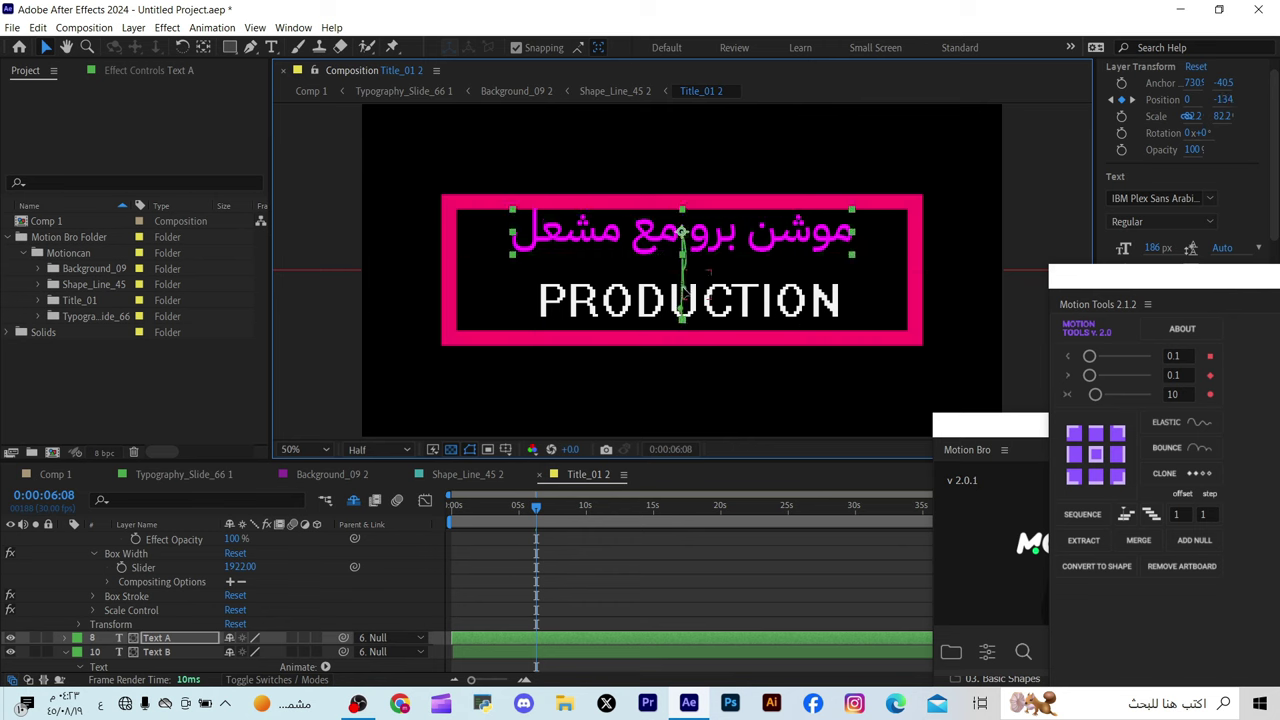
drag(686, 236, 685, 250)
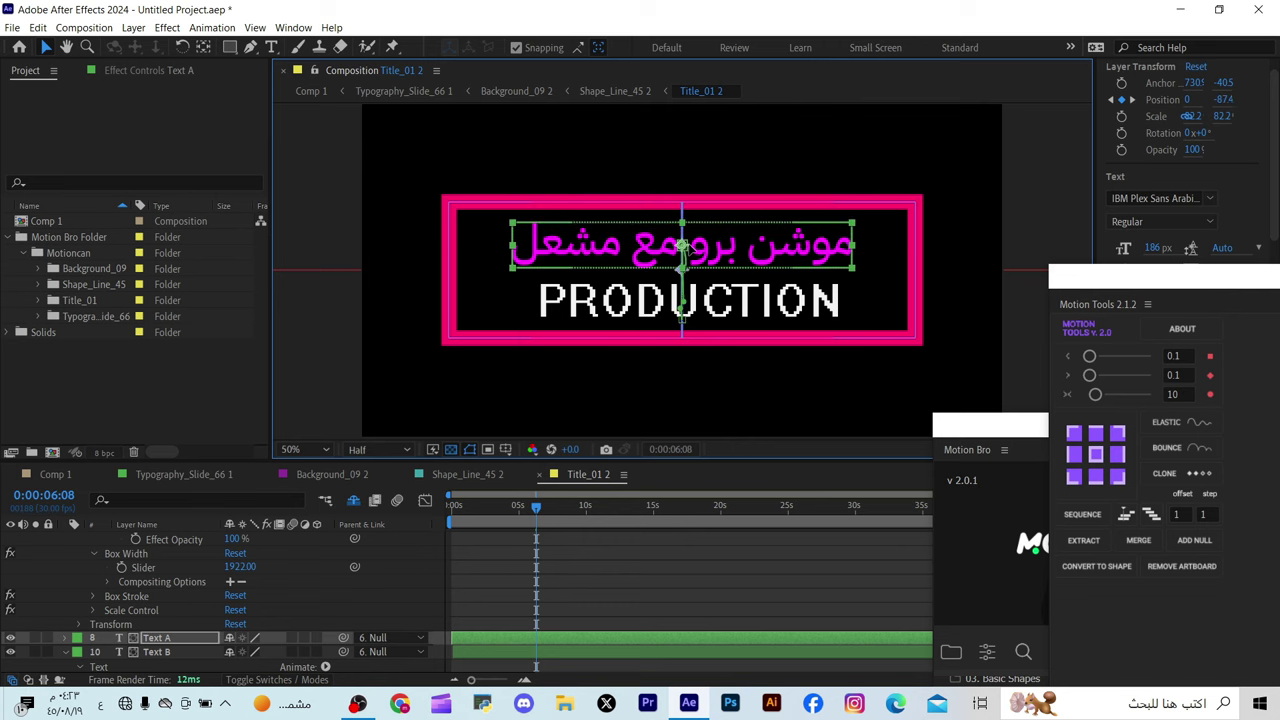
Step: At 0:00:04:29, remove the extra motion path point and place the magenta Arabic line at X 0 and Y about -102
drag(548, 516, 518, 537)
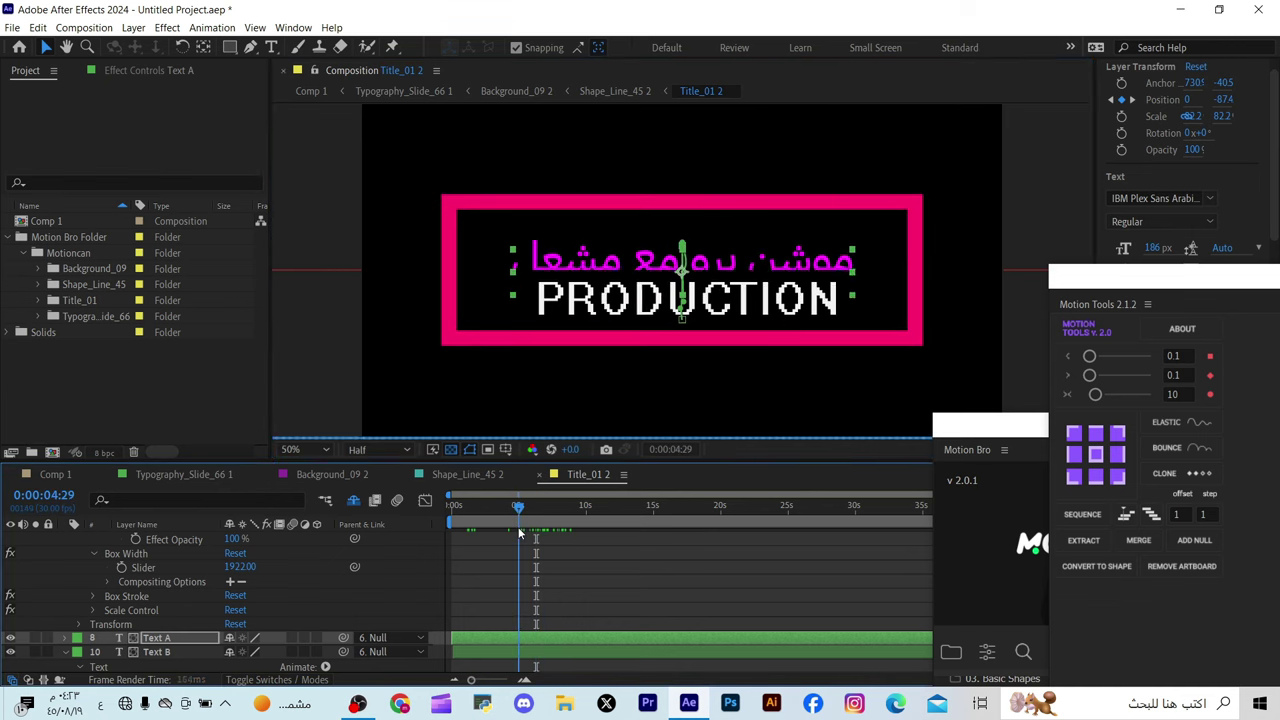
click(682, 270)
drag(680, 268, 667, 275)
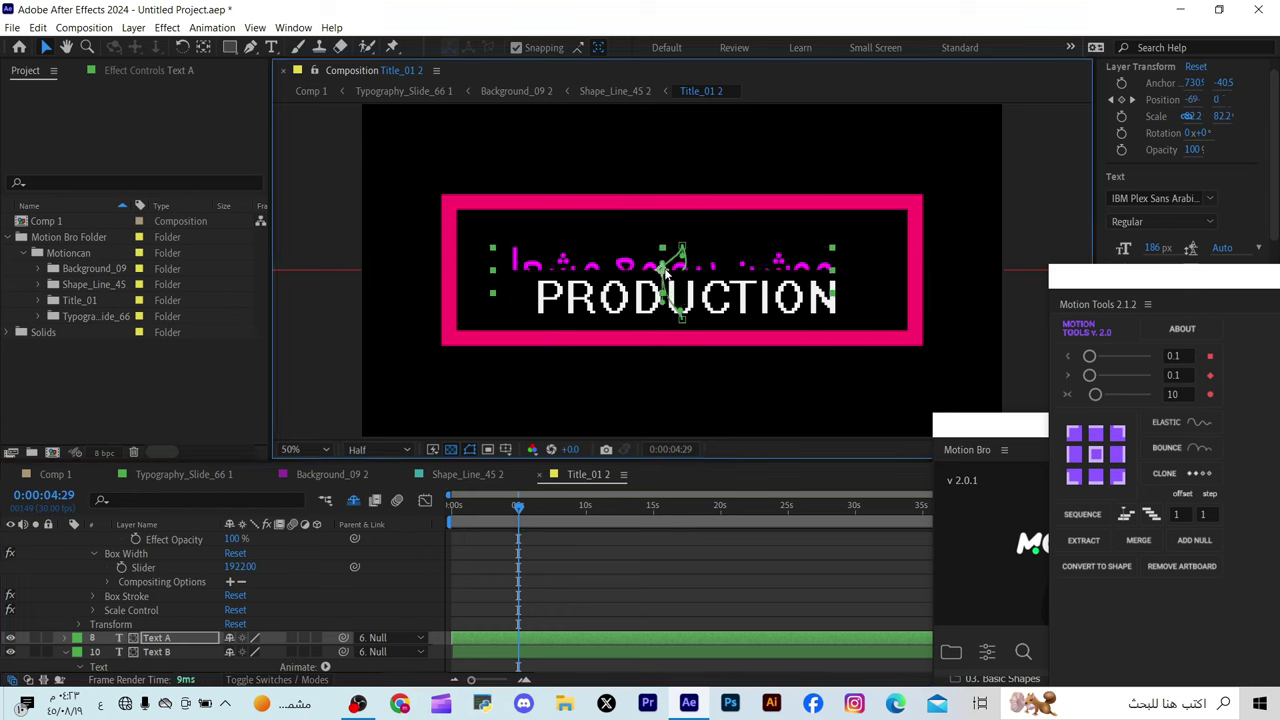
click(678, 260)
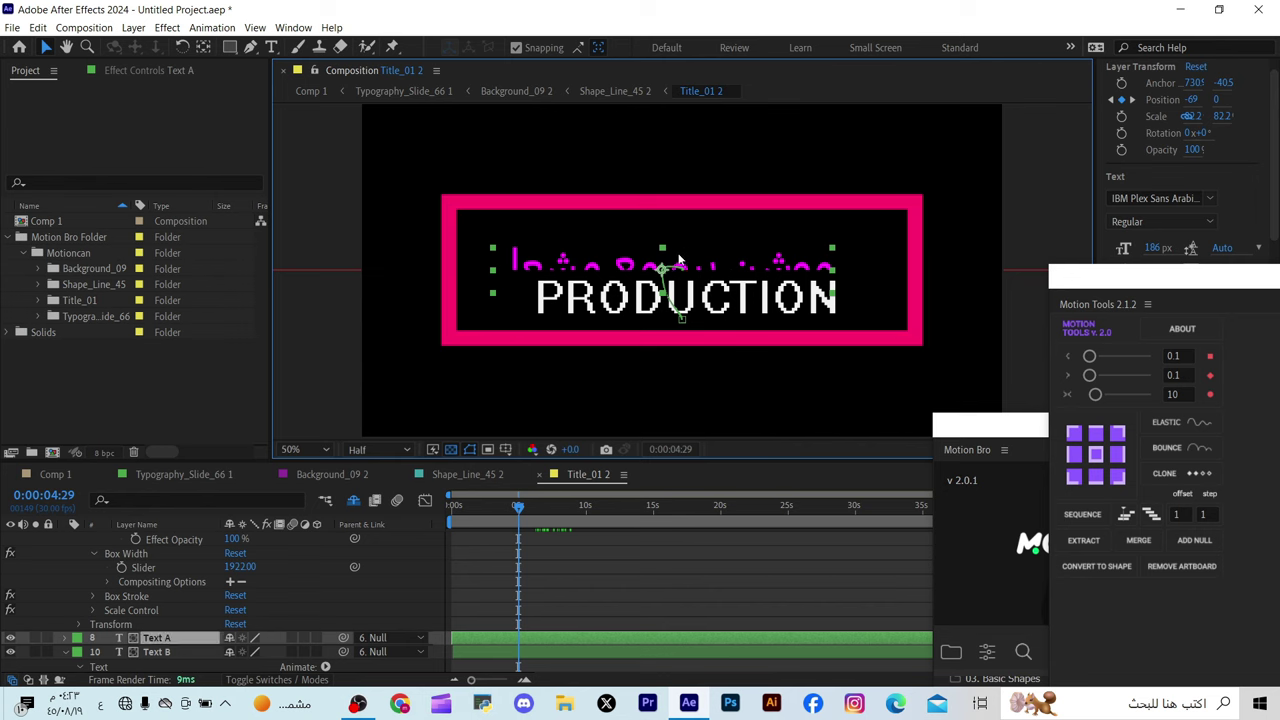
drag(660, 268, 680, 240)
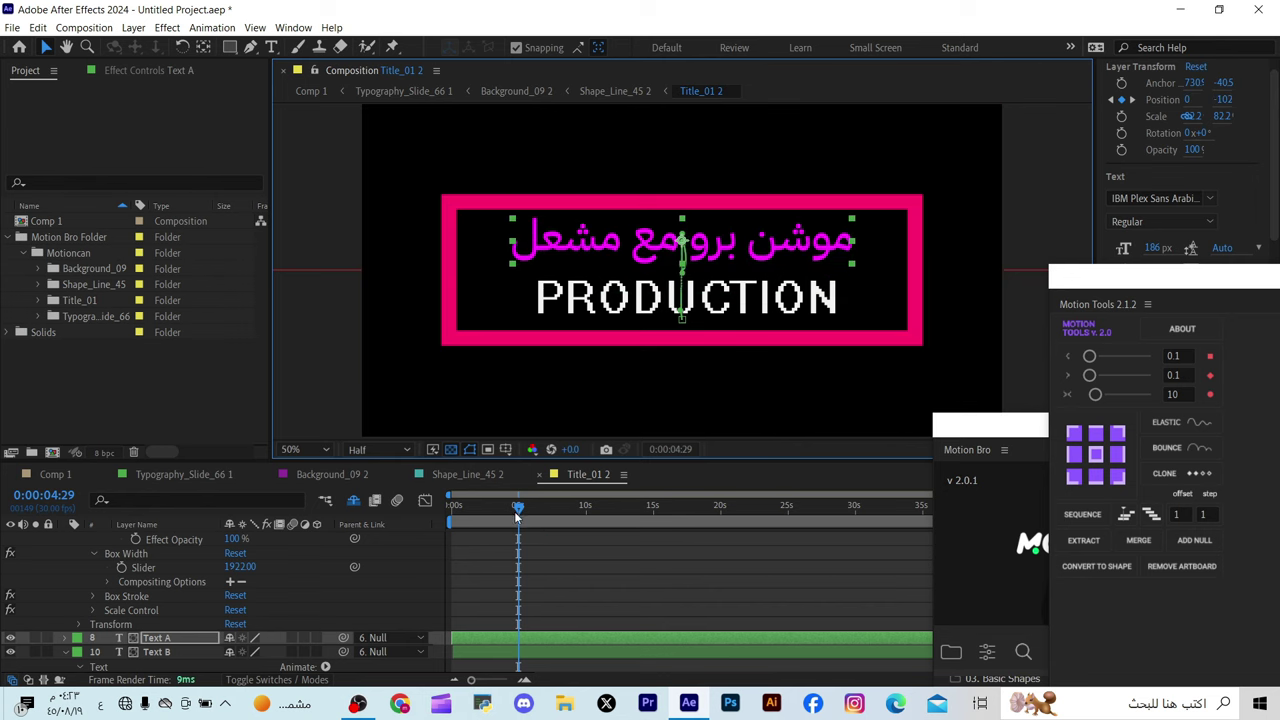
Step: At 0:00:07:20, delete the neighbouring motion path point and place the magenta Arabic line at X 0 and Y about -72
drag(517, 512, 555, 508)
scroll(683, 280, up, 2)
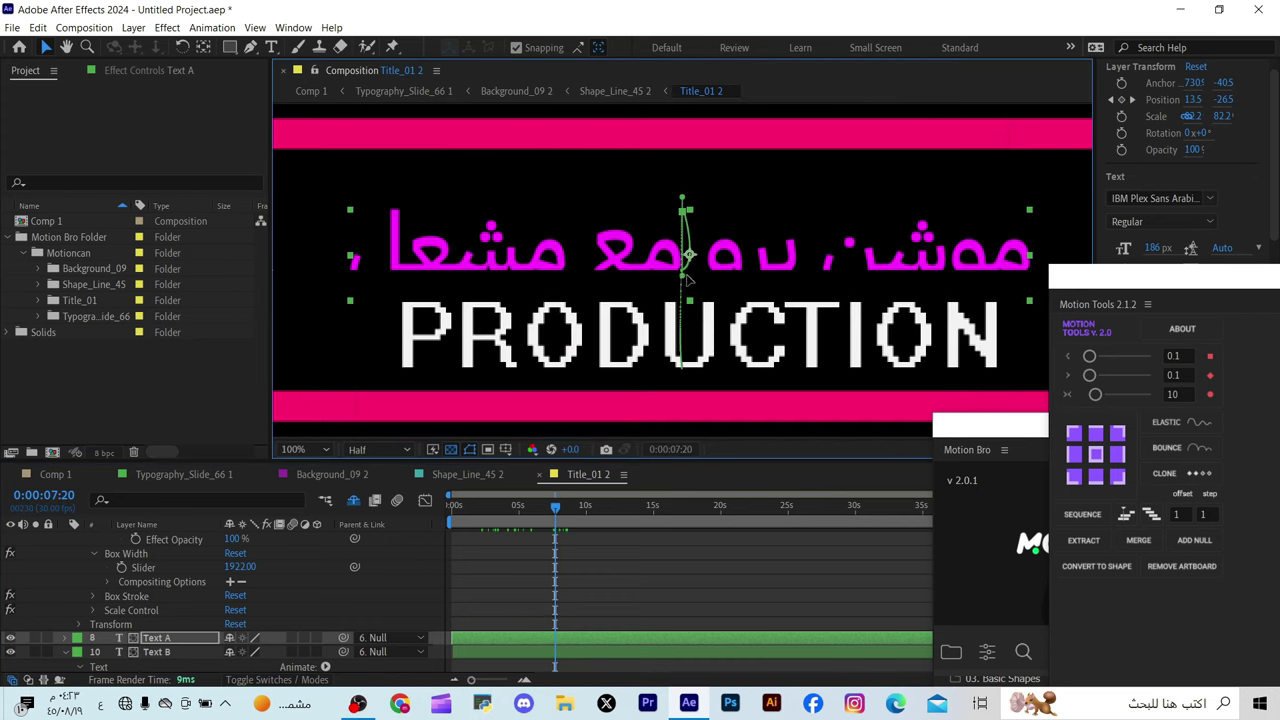
drag(692, 280, 711, 246)
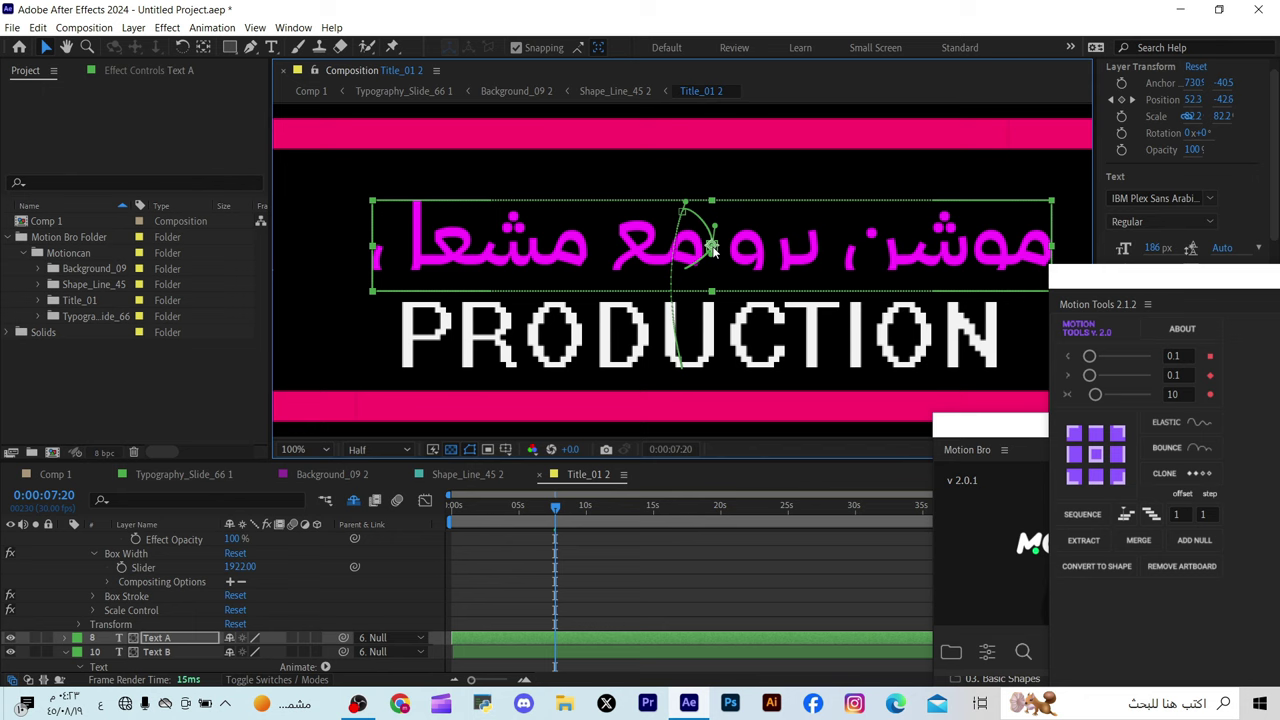
ctrl+click(686, 212)
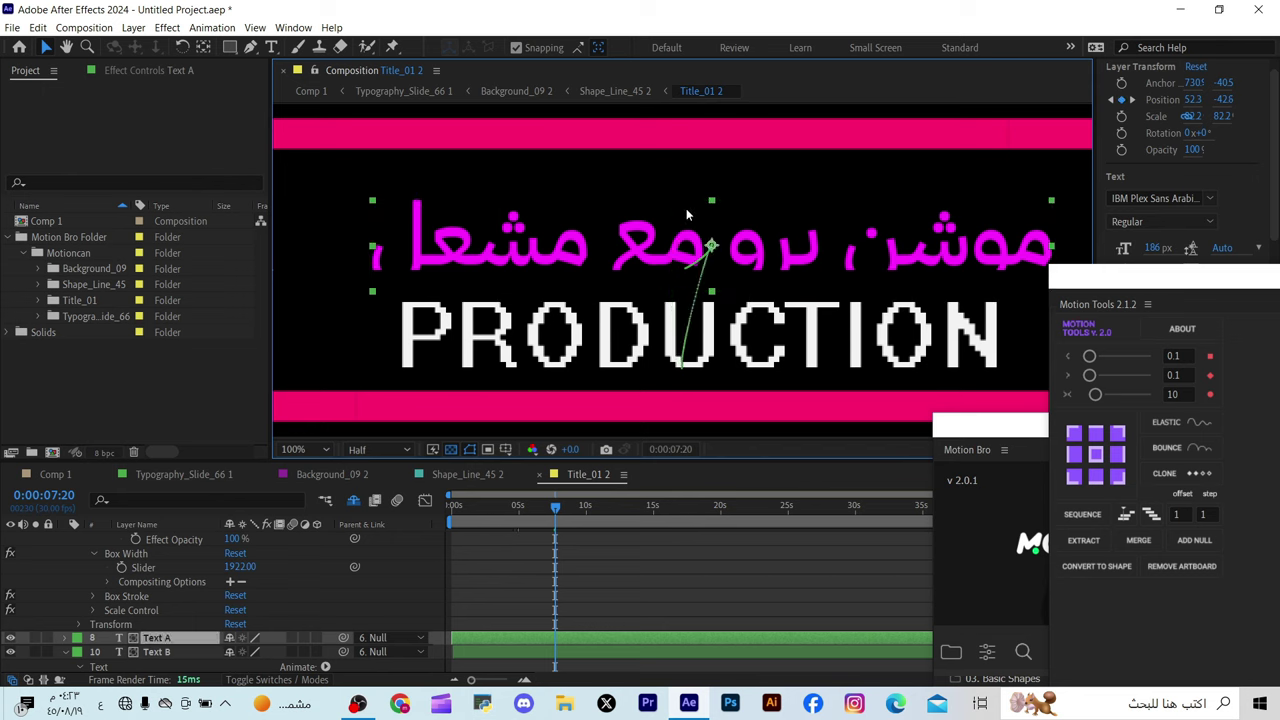
drag(707, 240, 678, 217)
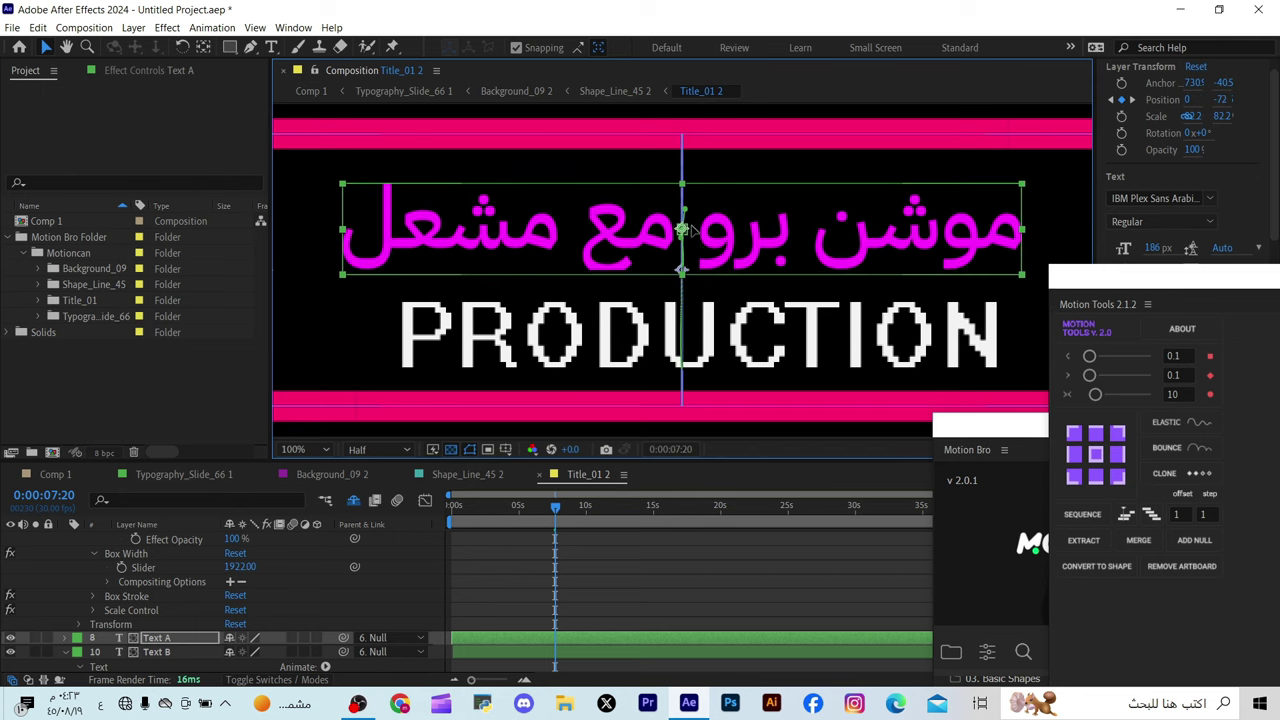
Step: Check the Arabic line at 0:00:05:19, and bring the Motion Bro window over the composition, widened to show more presets per row
drag(555, 511, 527, 505)
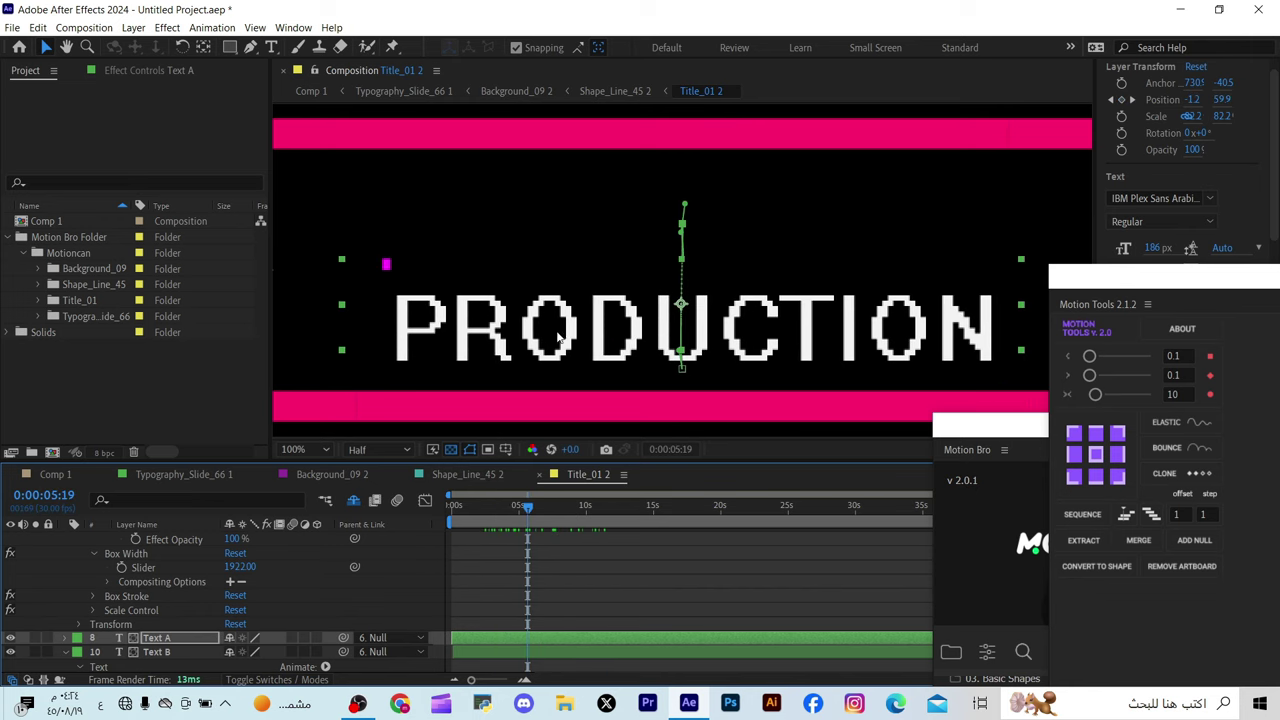
key(comma)
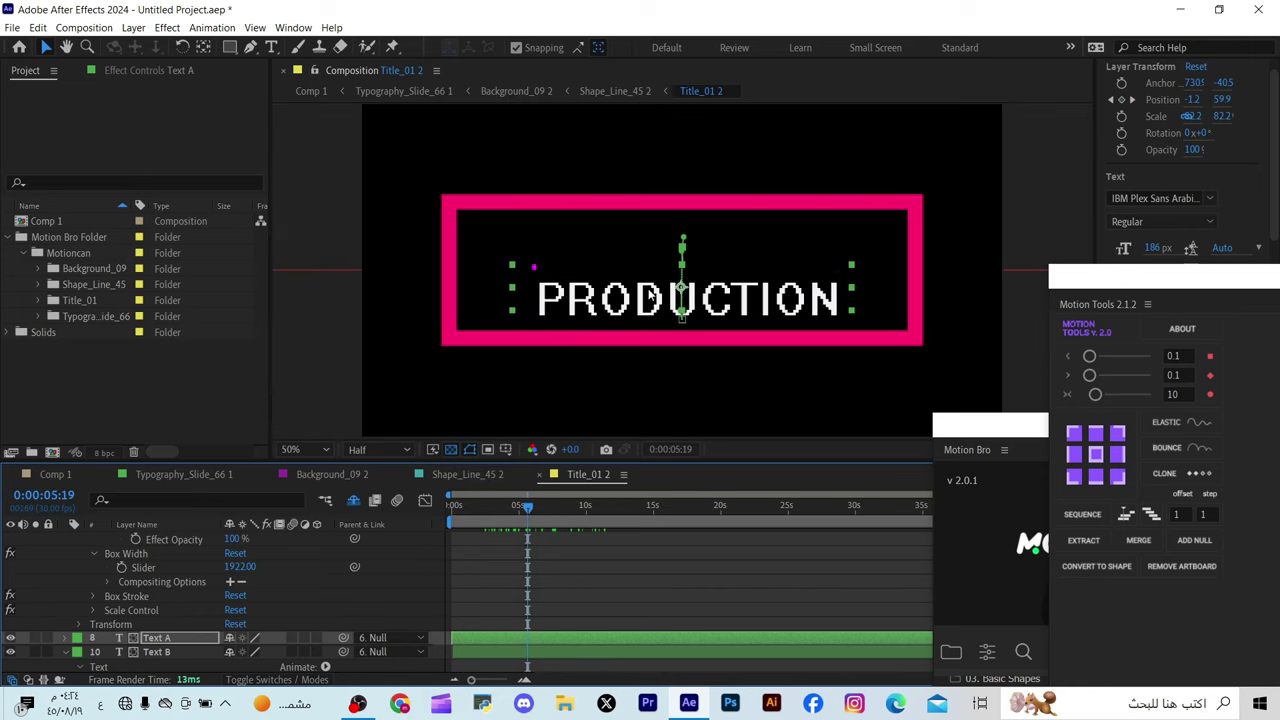
drag(1136, 277, 318, 143)
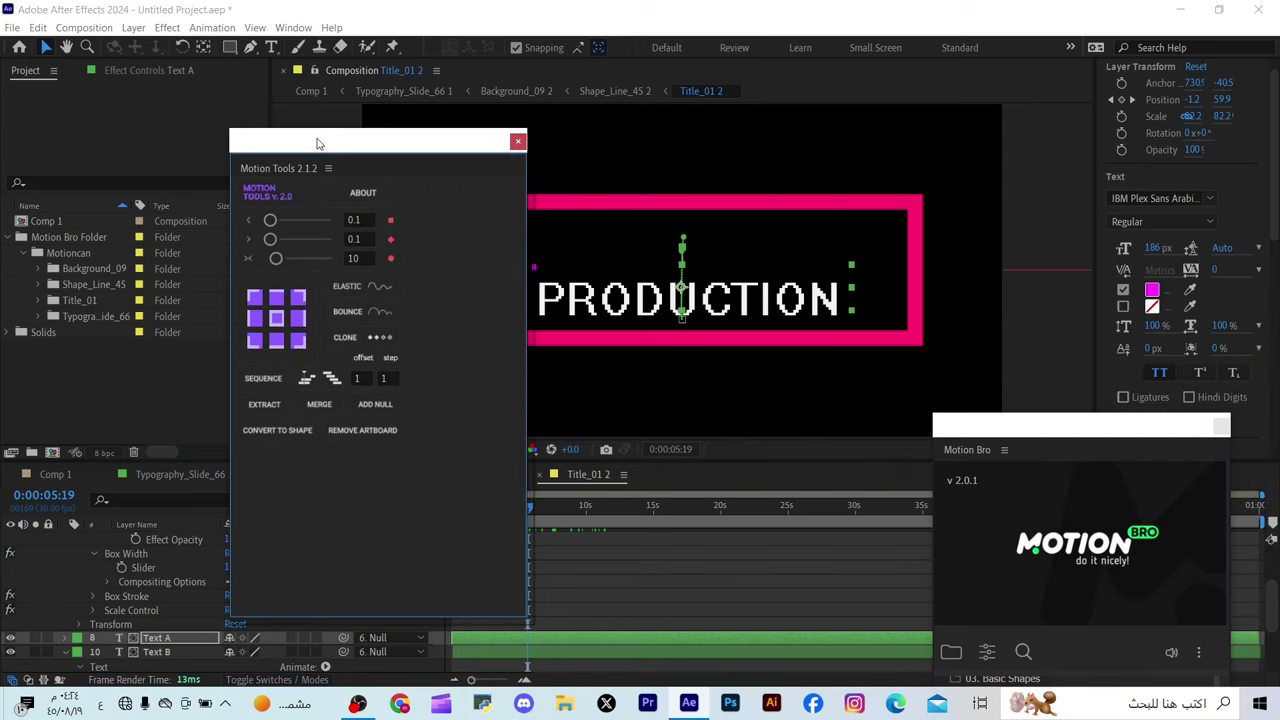
drag(984, 412, 328, 88)
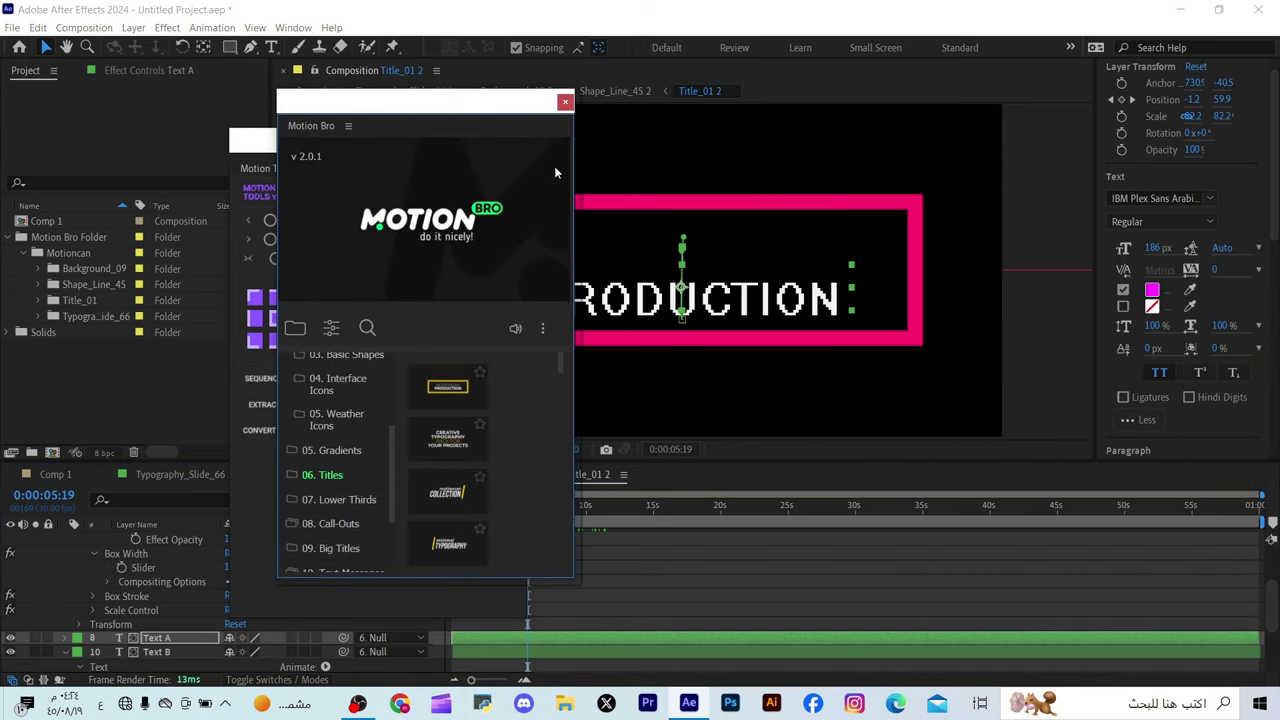
drag(576, 167, 916, 168)
Step: Browse the animated presets in the 07. Lower Thirds category of Motion Bro
scroll(345, 480, down, 2)
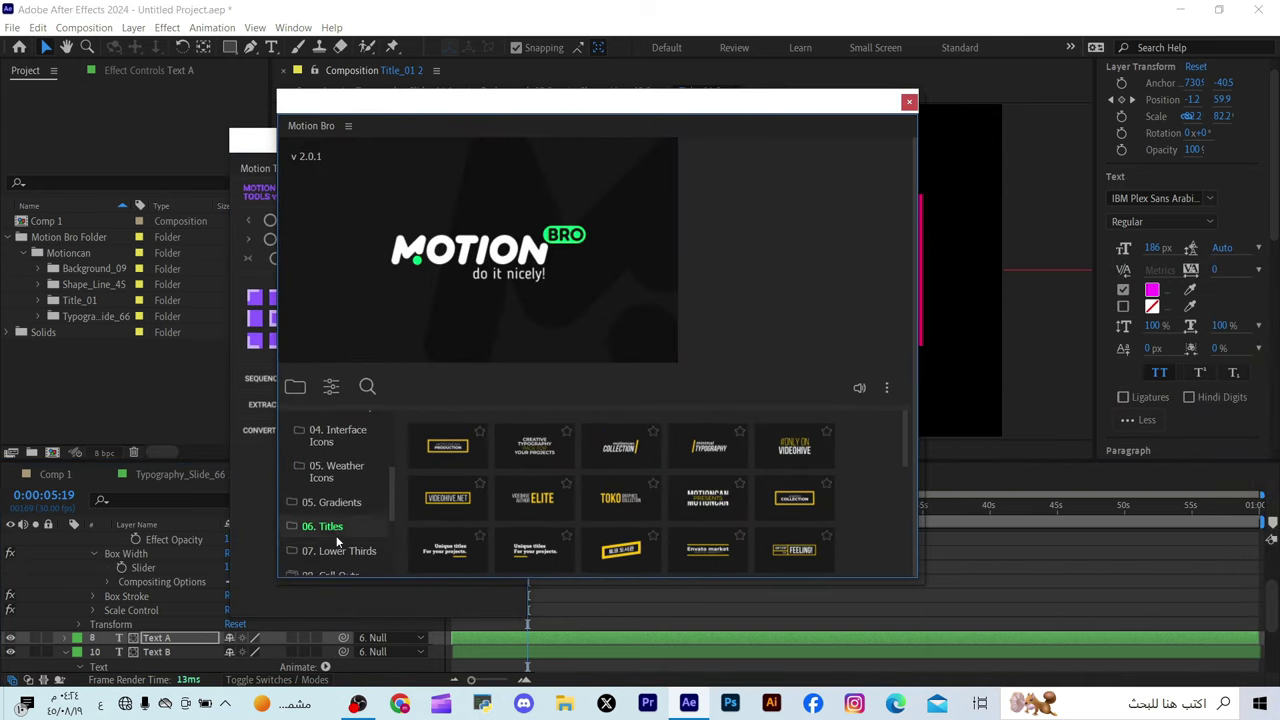
click(345, 475)
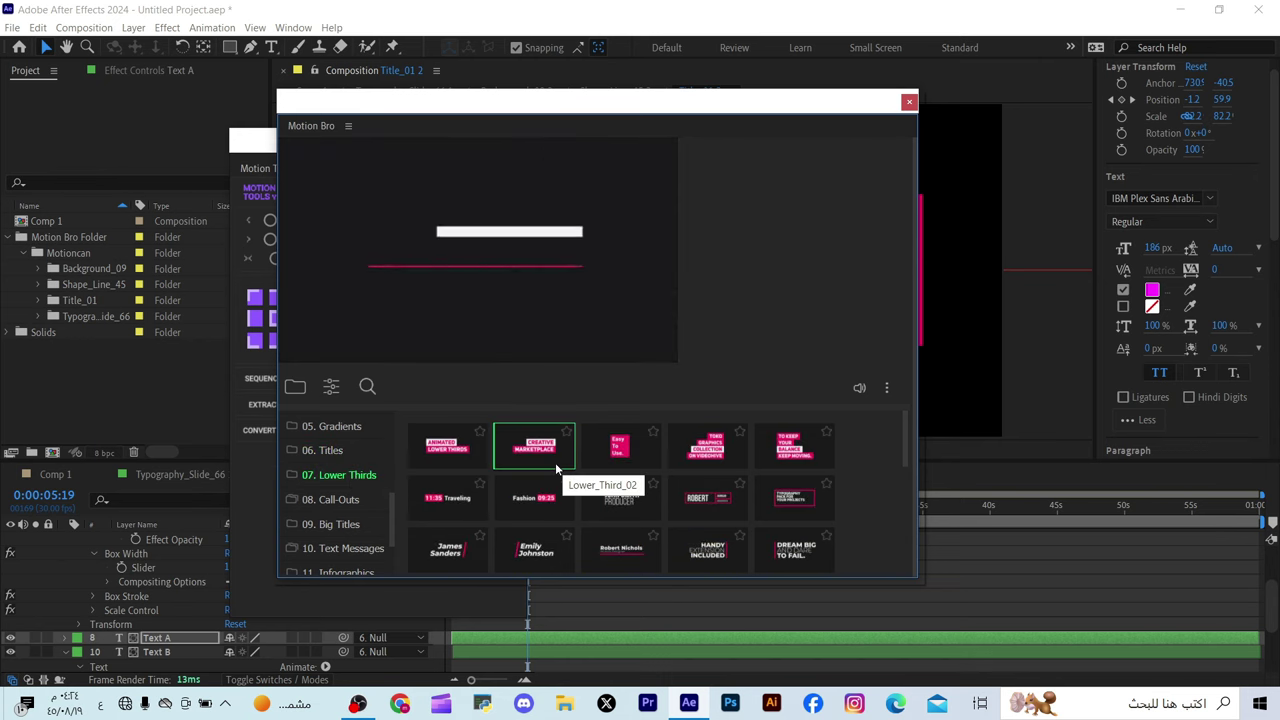
scroll(570, 475, down, 2)
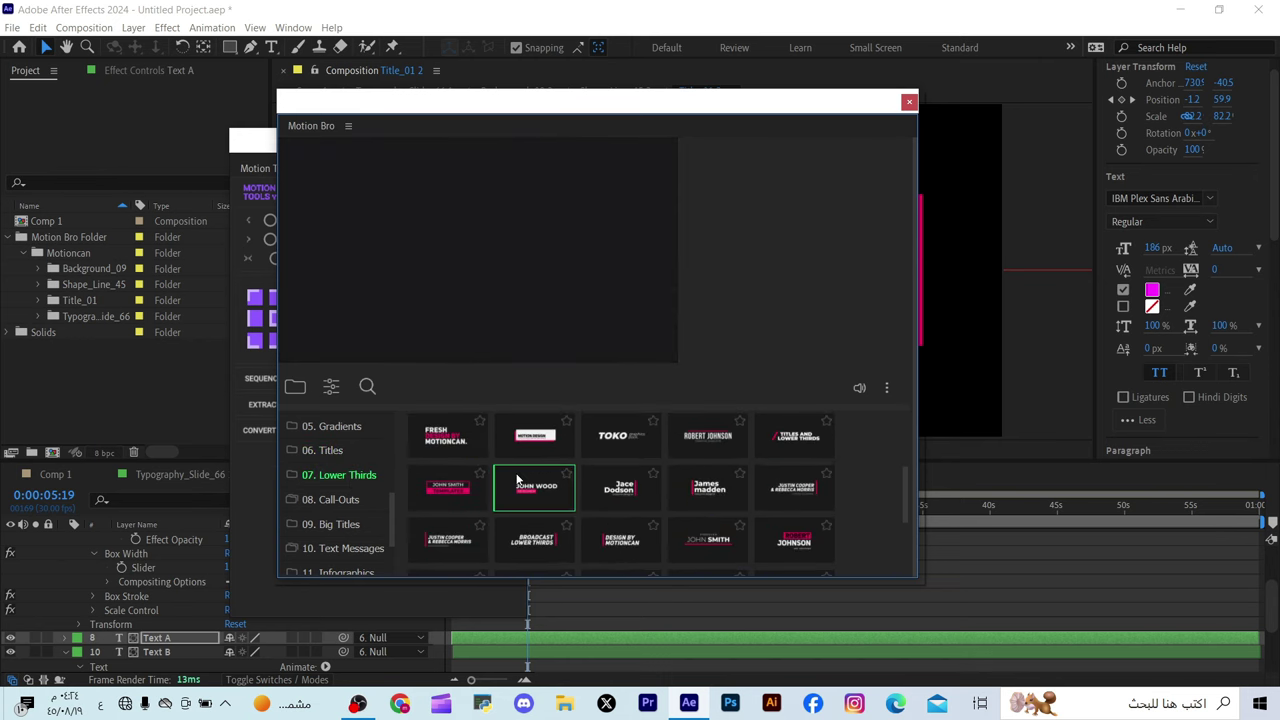
scroll(530, 477, down, 3)
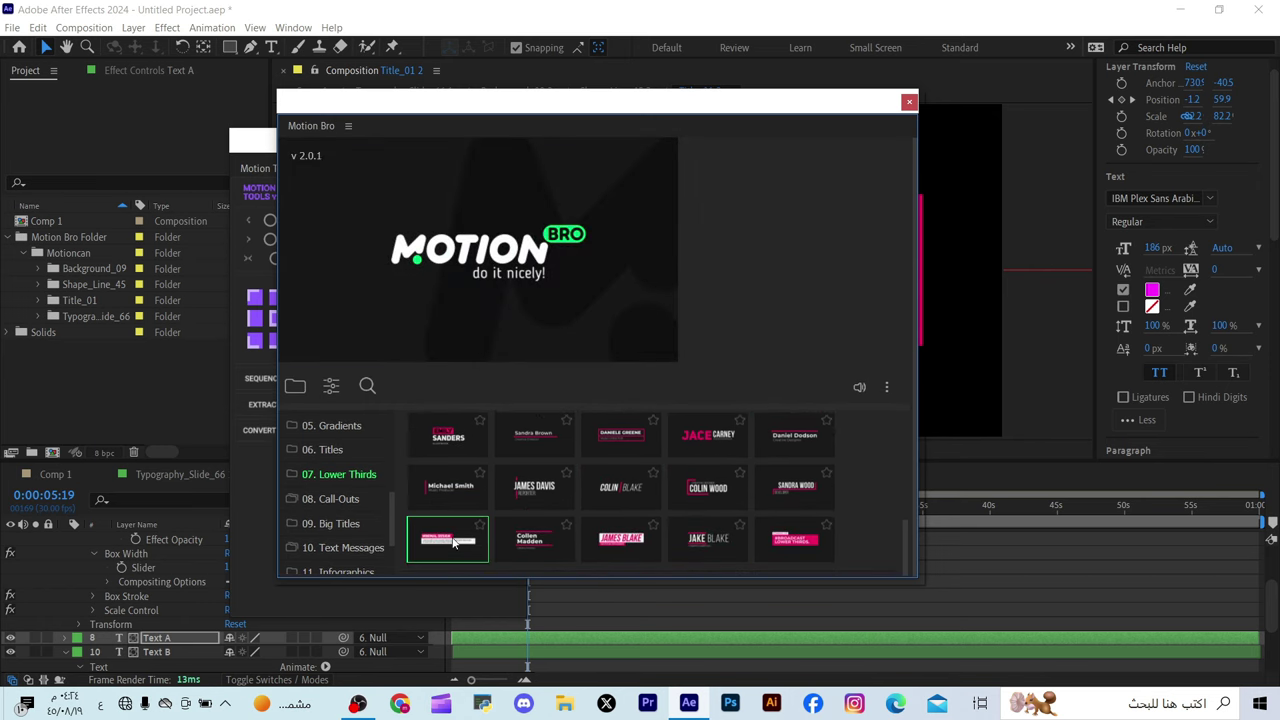
Step: Browse the 08. Call-Outs presets and compare the 01. Left Position and 02. Right Position variants
click(356, 506)
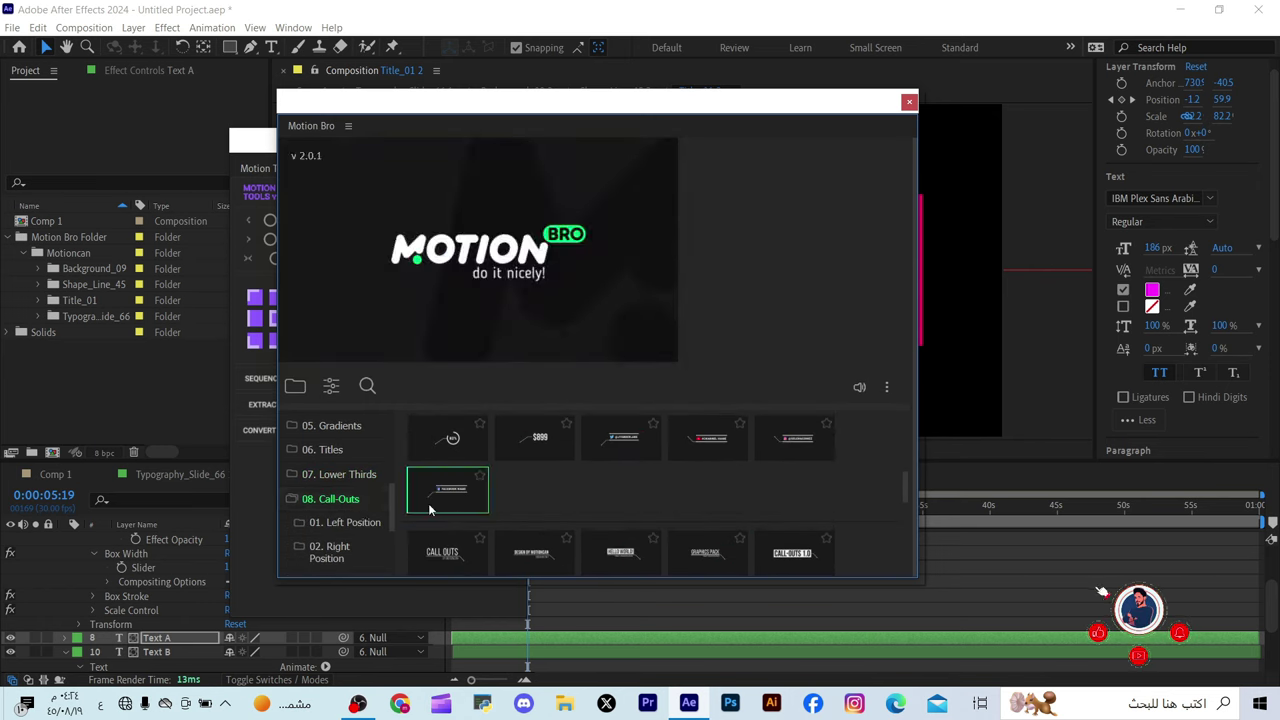
scroll(542, 443, down, 2)
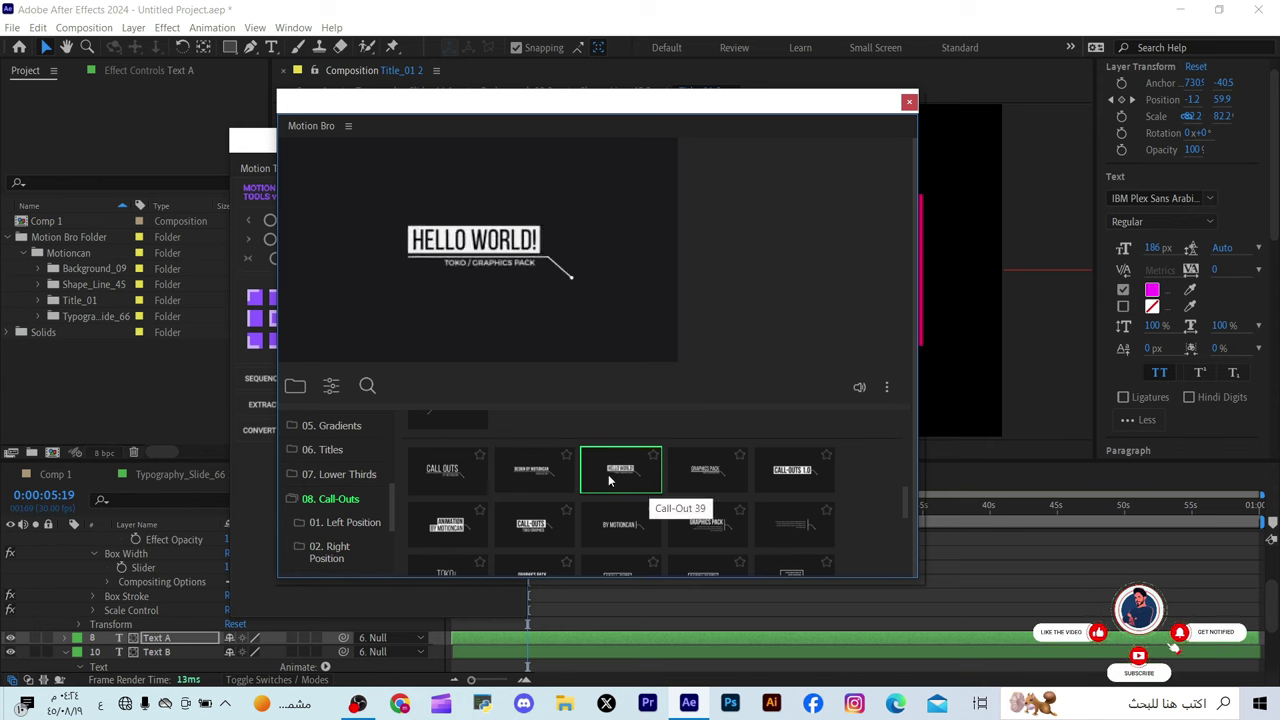
scroll(610, 482, down, 1)
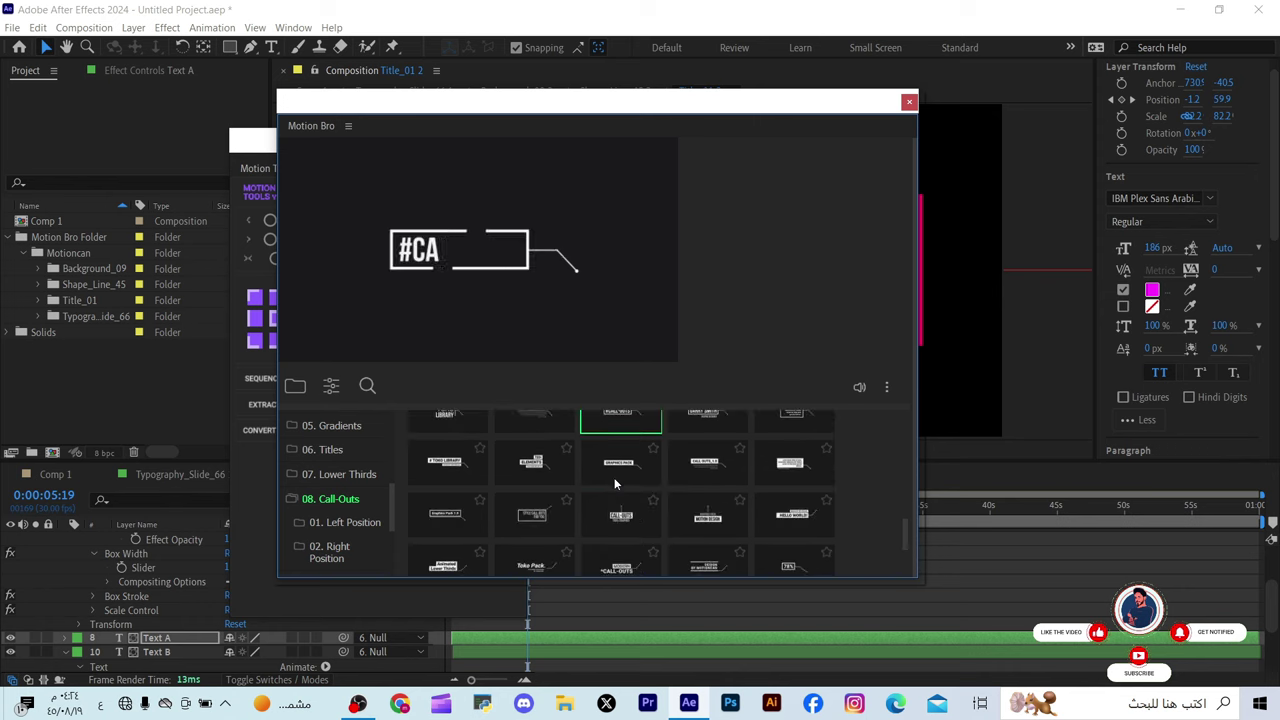
scroll(614, 484, down, 2)
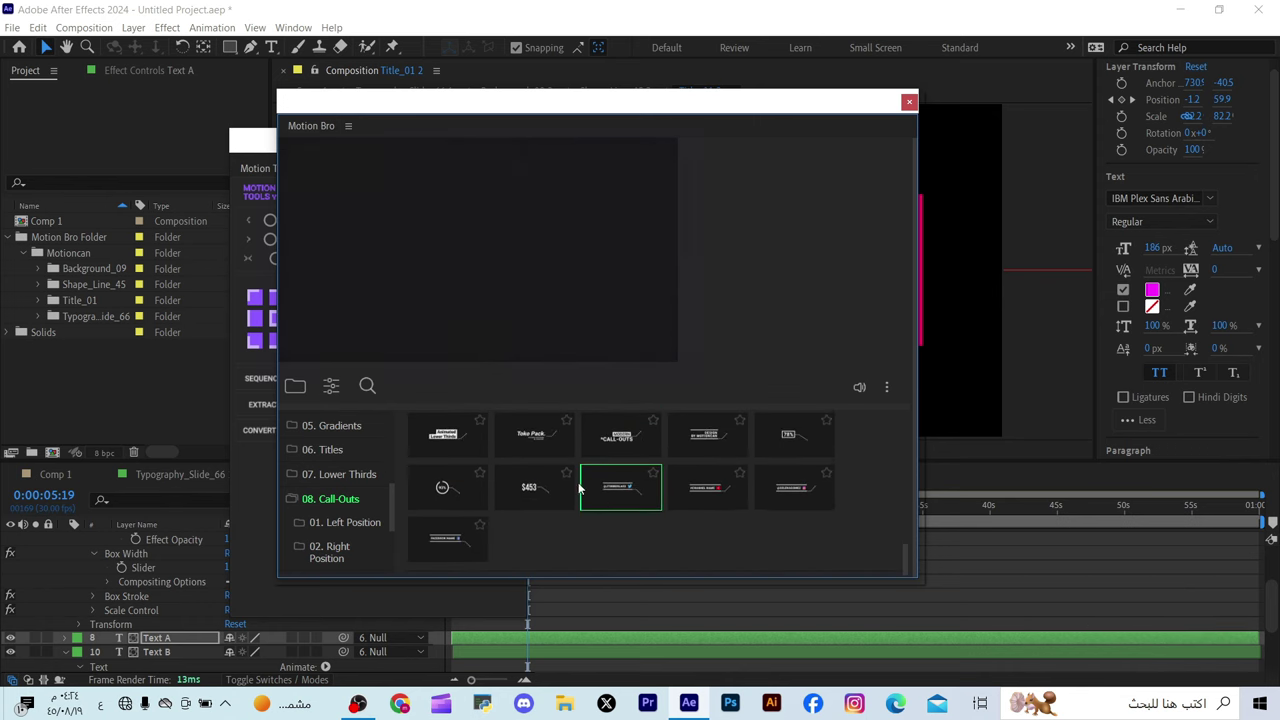
click(350, 523)
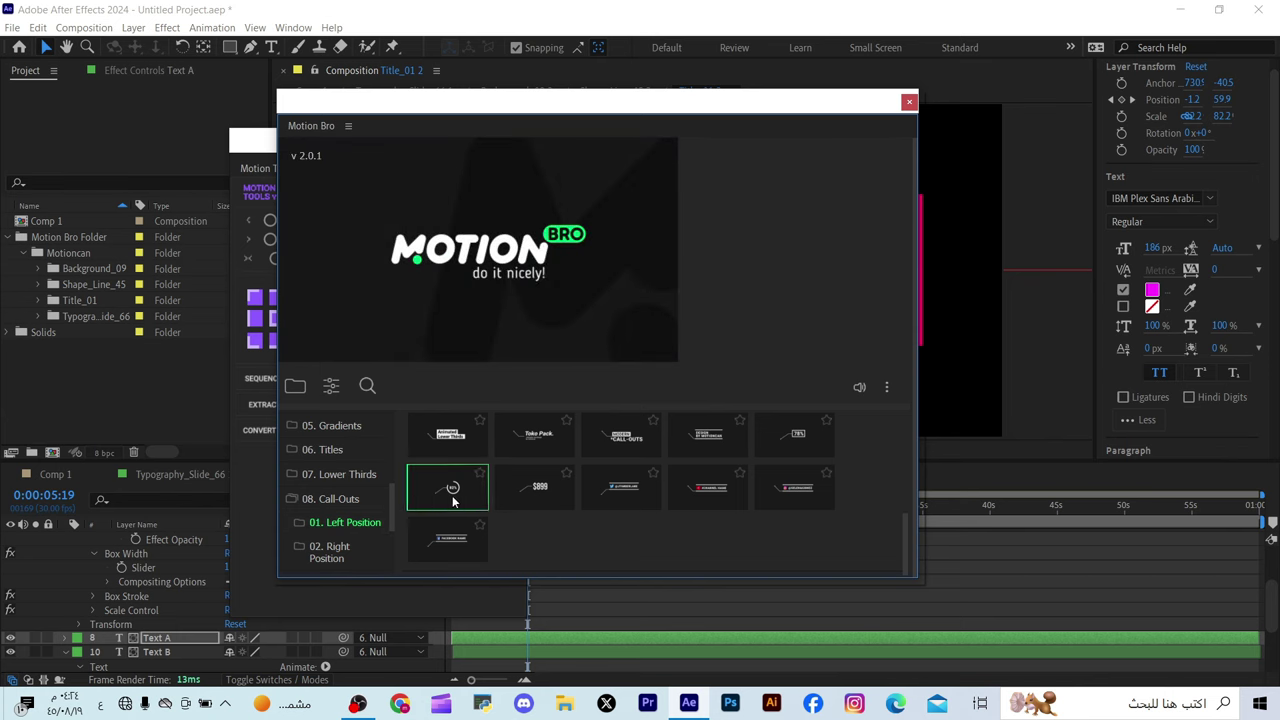
scroll(366, 548, down, 1)
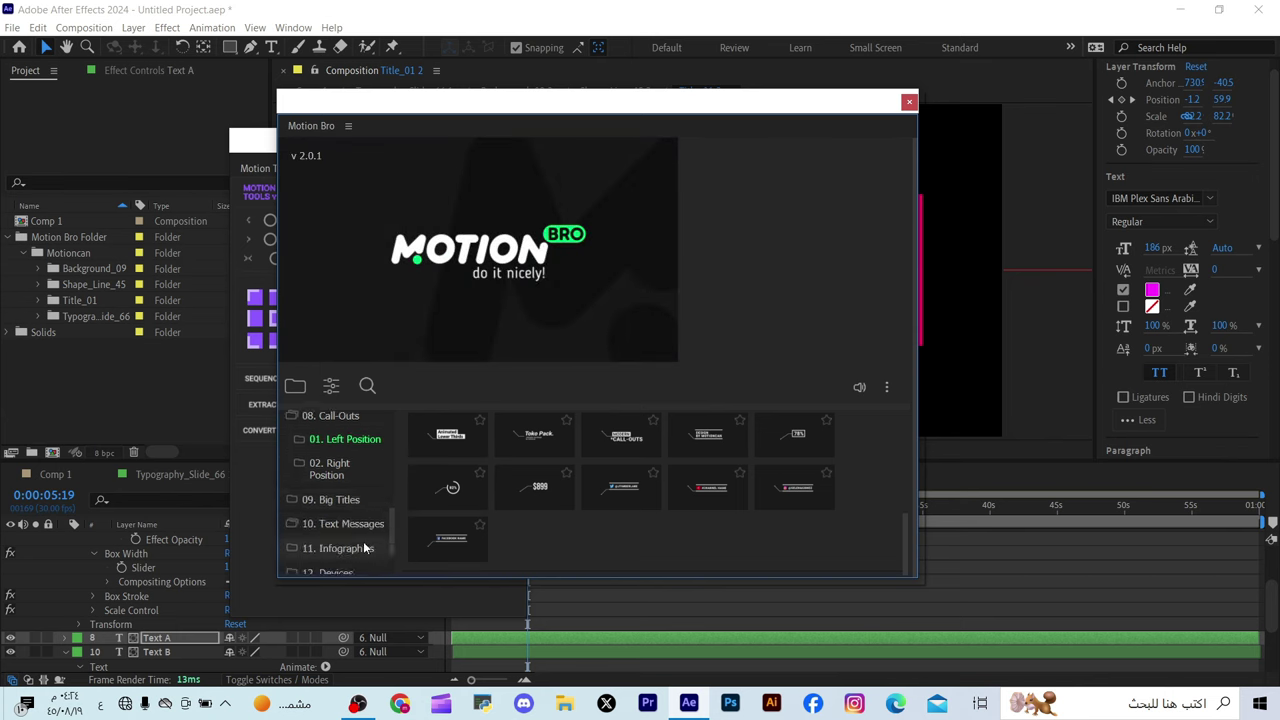
click(345, 467)
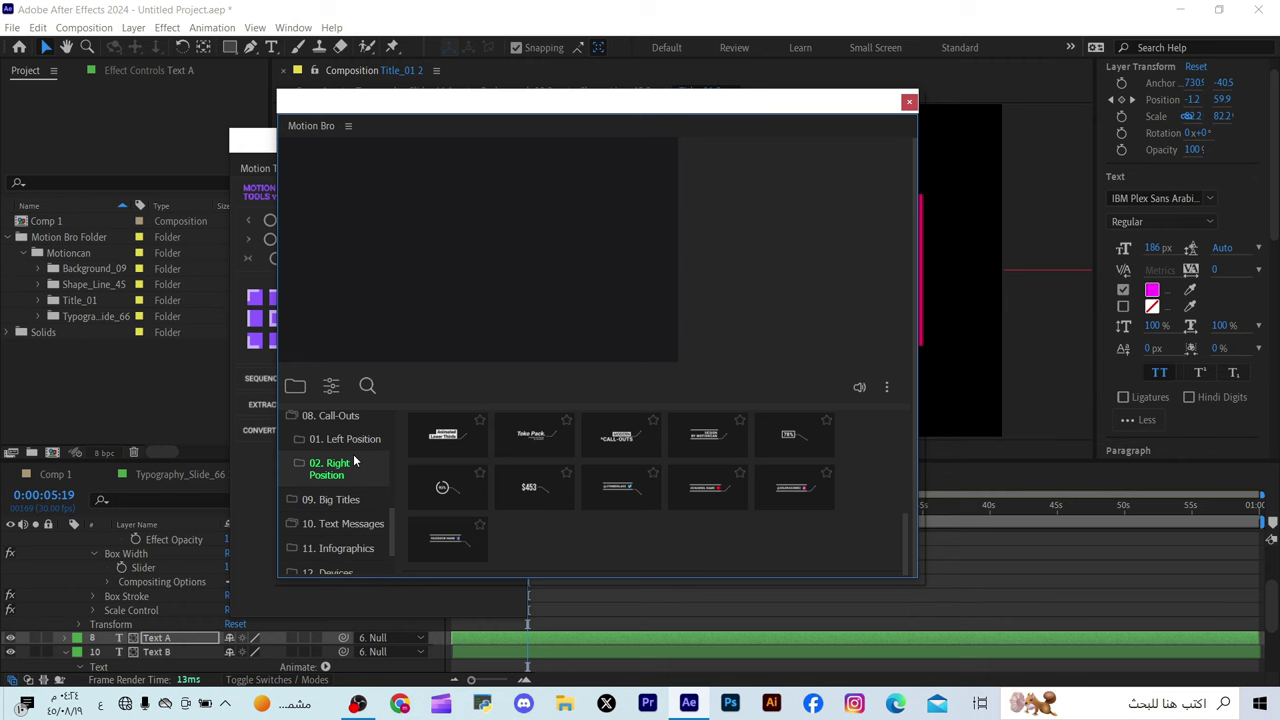
click(388, 440)
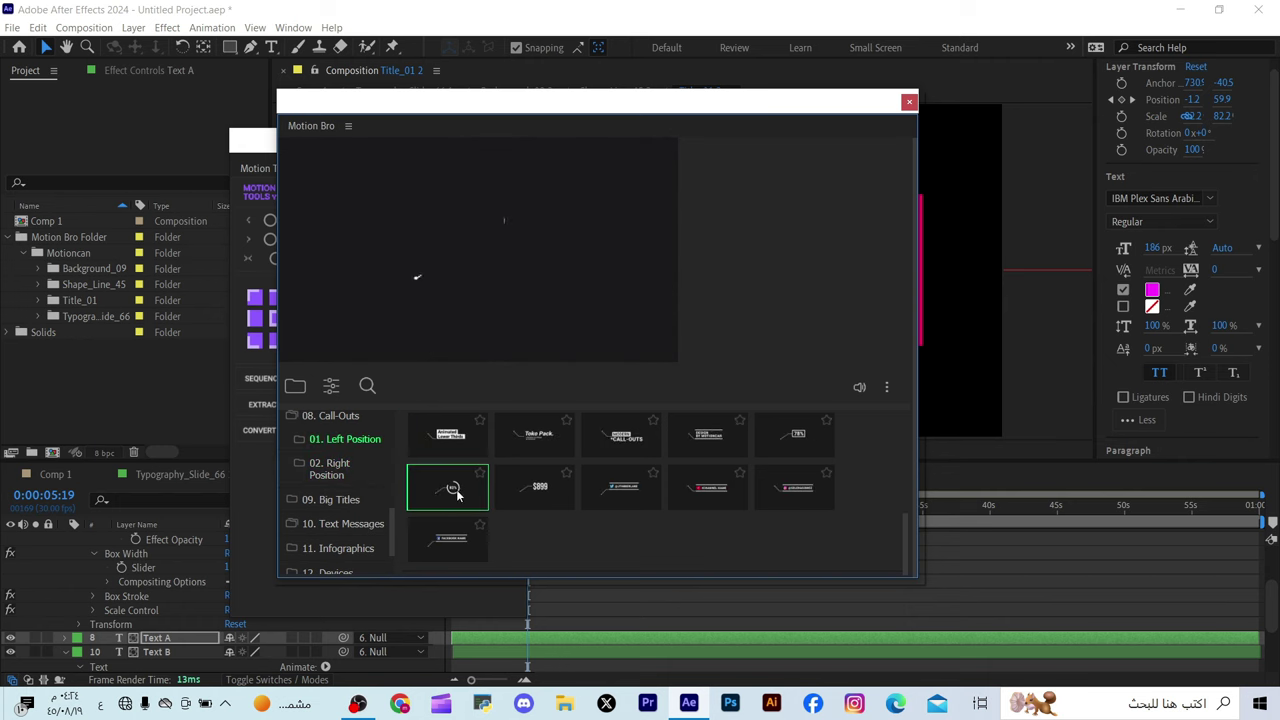
click(372, 472)
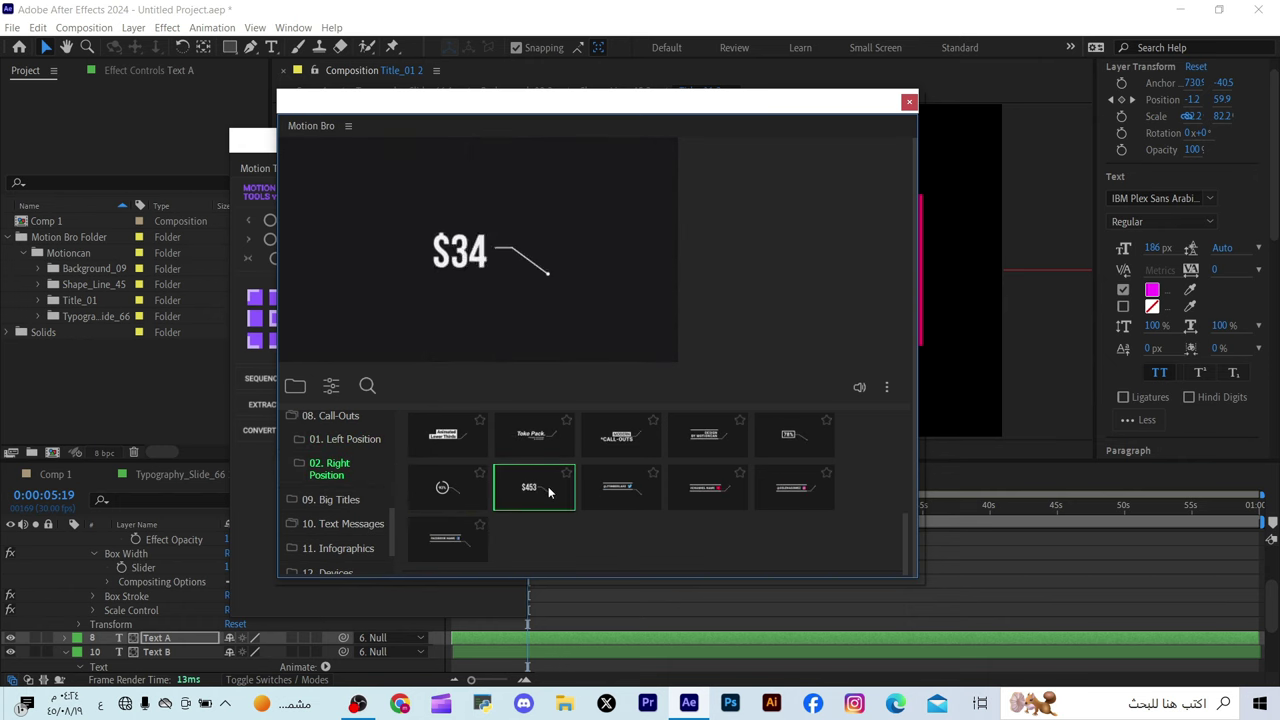
Step: Browse the 09. Big Titles presets and the 10. Text Messages presets, including the message bubbles' left and right position variants
click(364, 500)
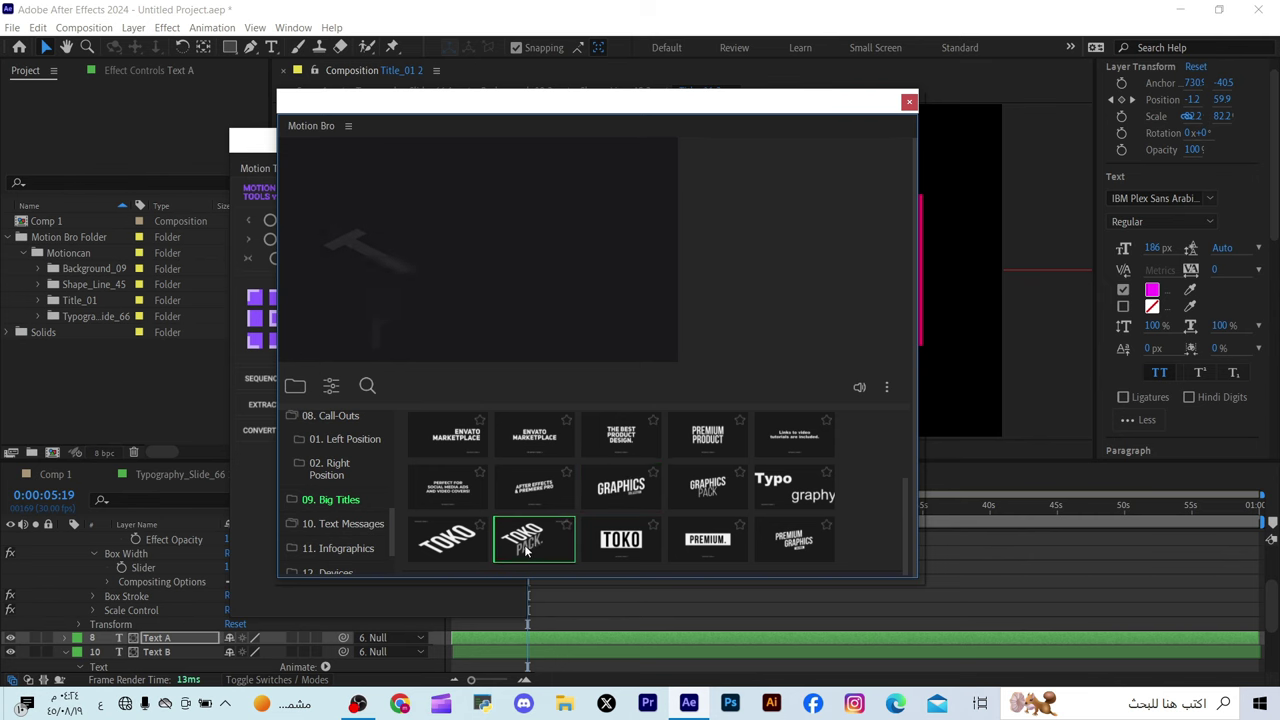
click(352, 524)
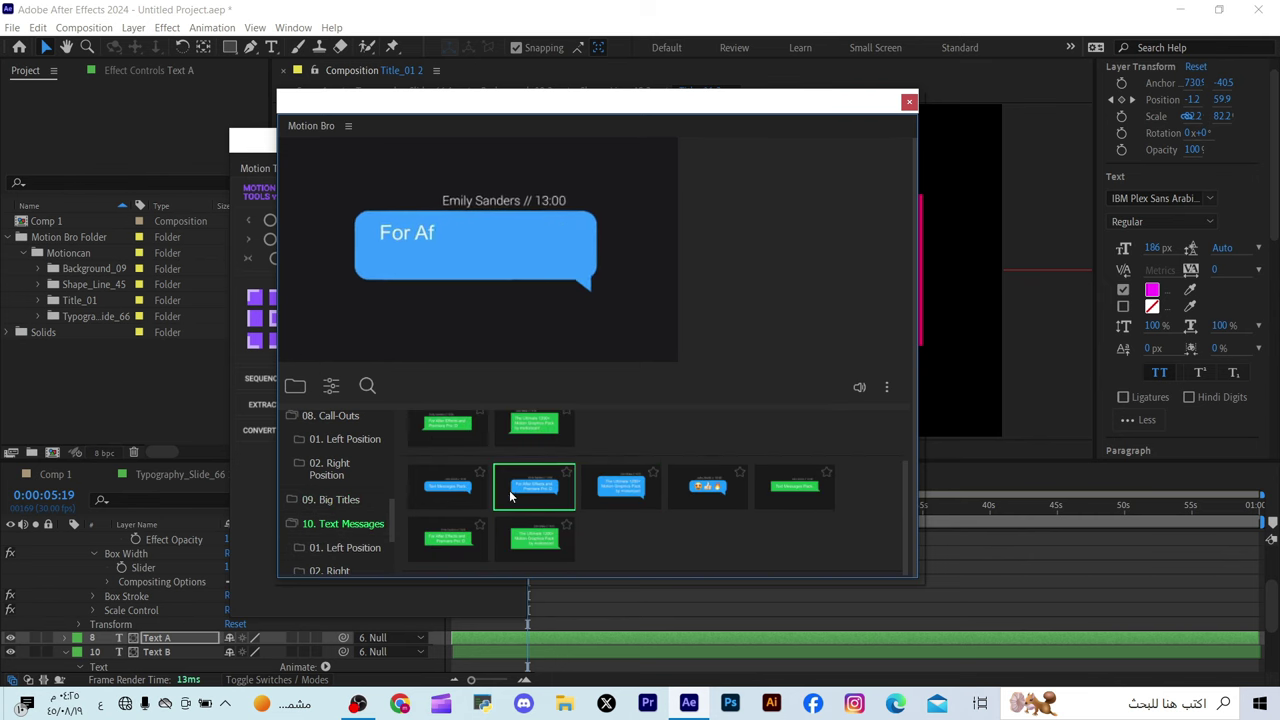
click(352, 548)
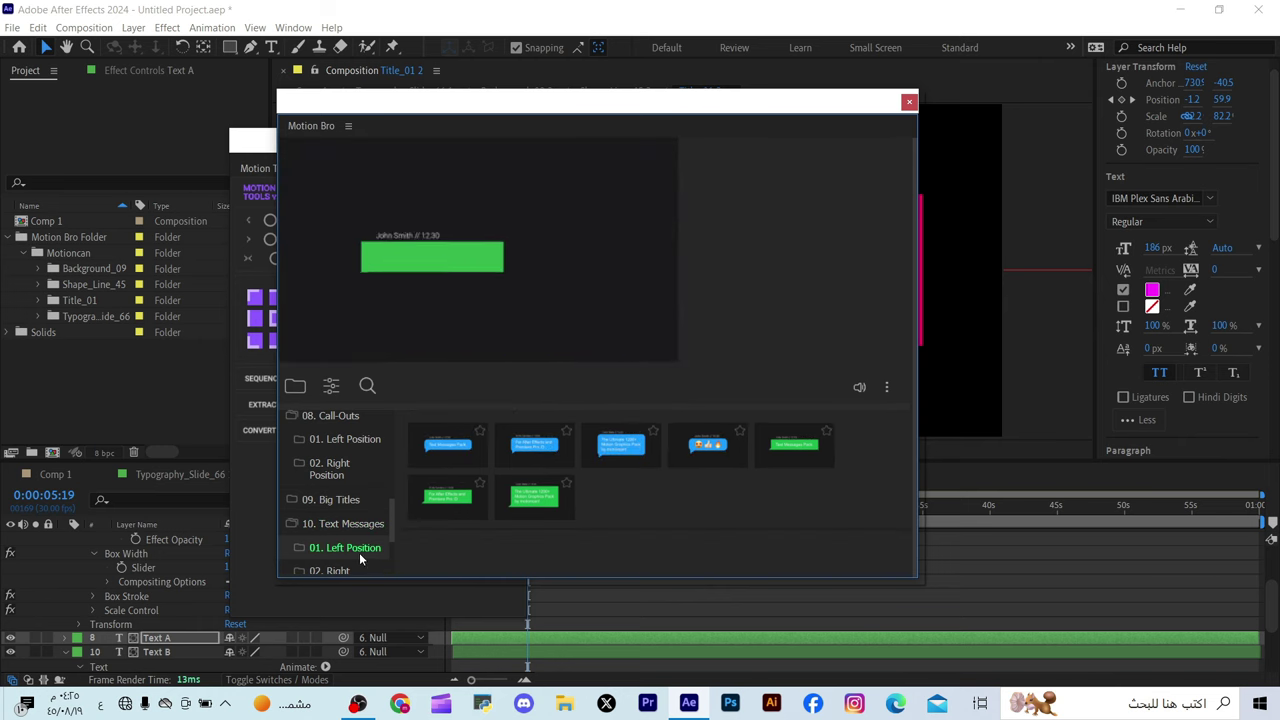
scroll(355, 555, down, 2)
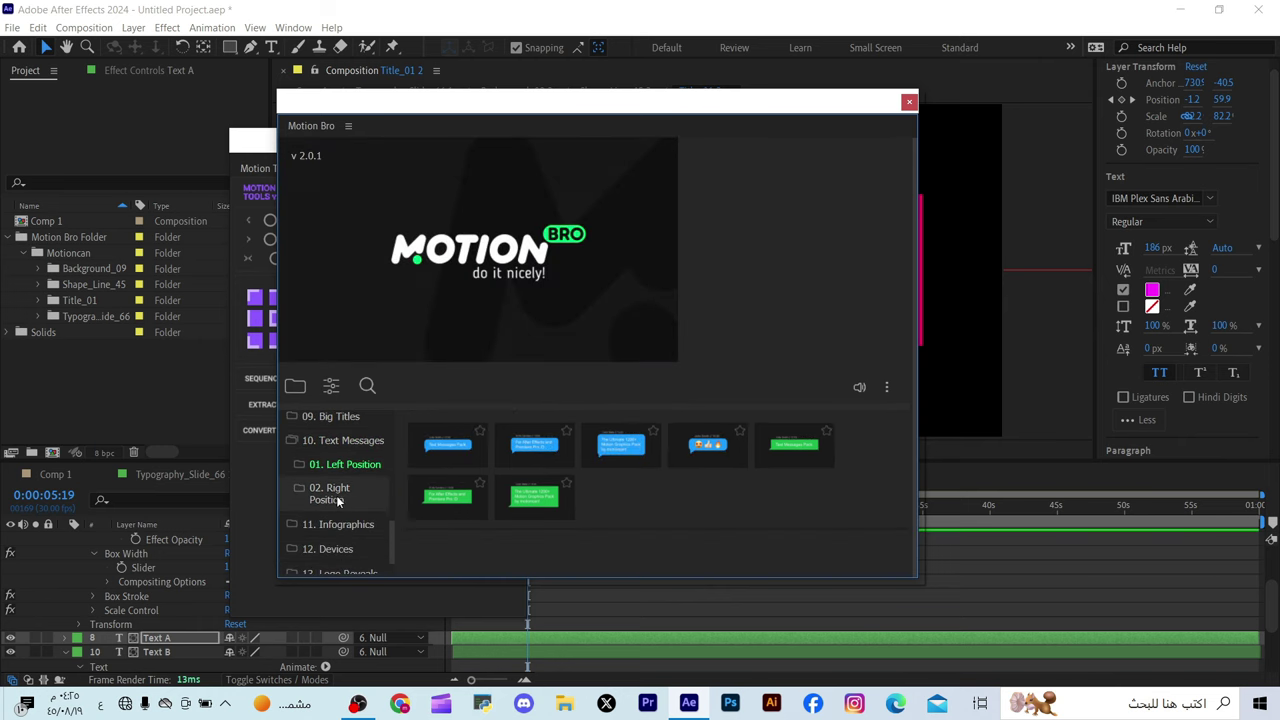
Step: Browse the 11. Infographics presets, previewing Infographics_Slide_19, and look through the 12. Devices presets
click(350, 526)
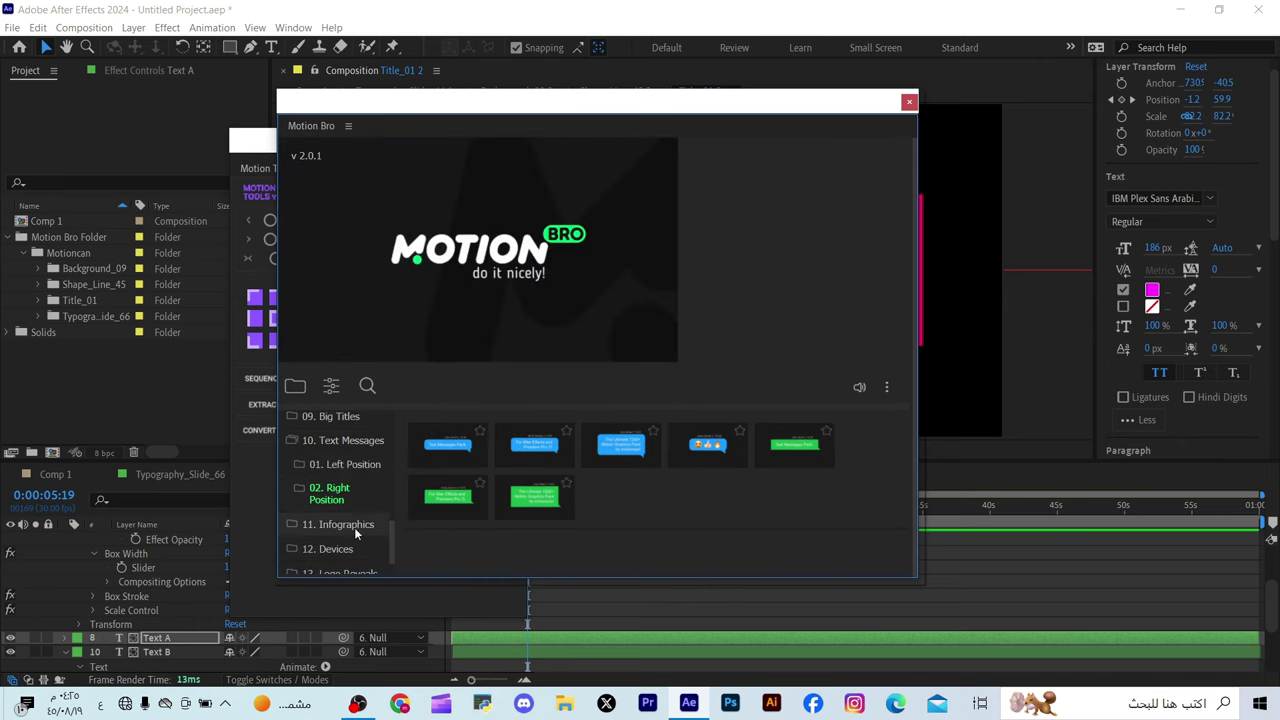
scroll(635, 505, down, 1)
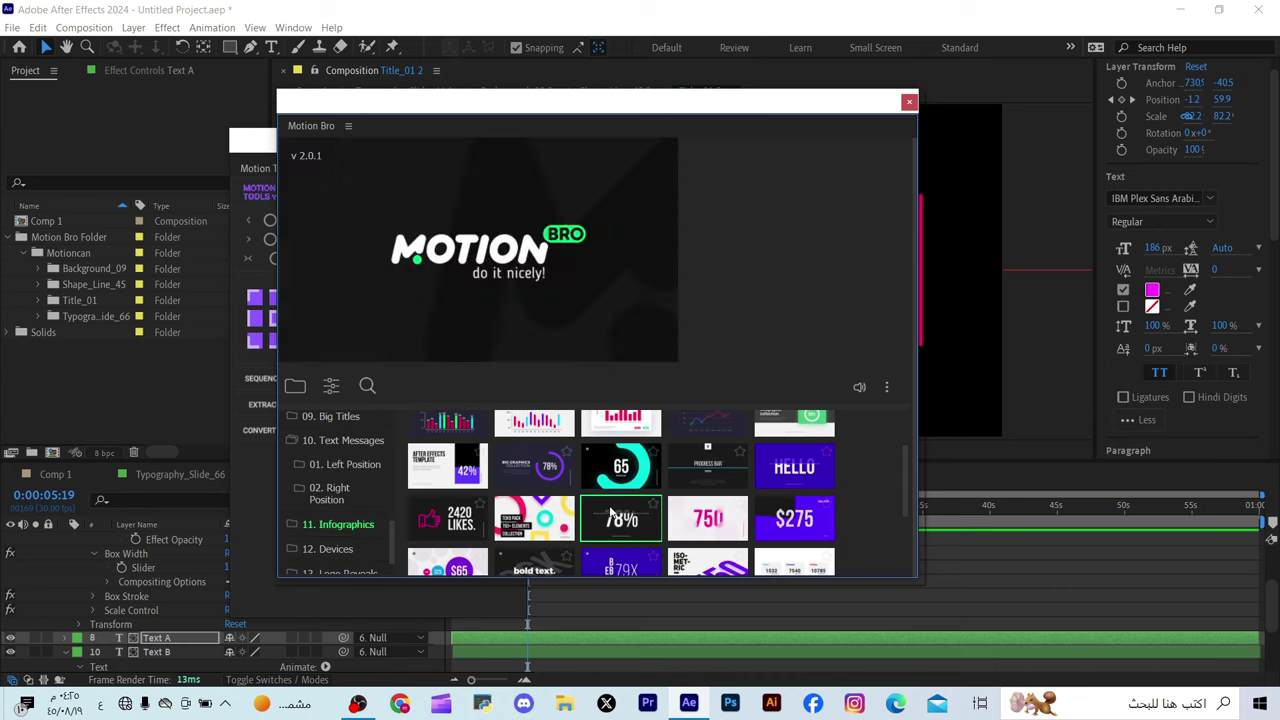
mouse_move(705, 518)
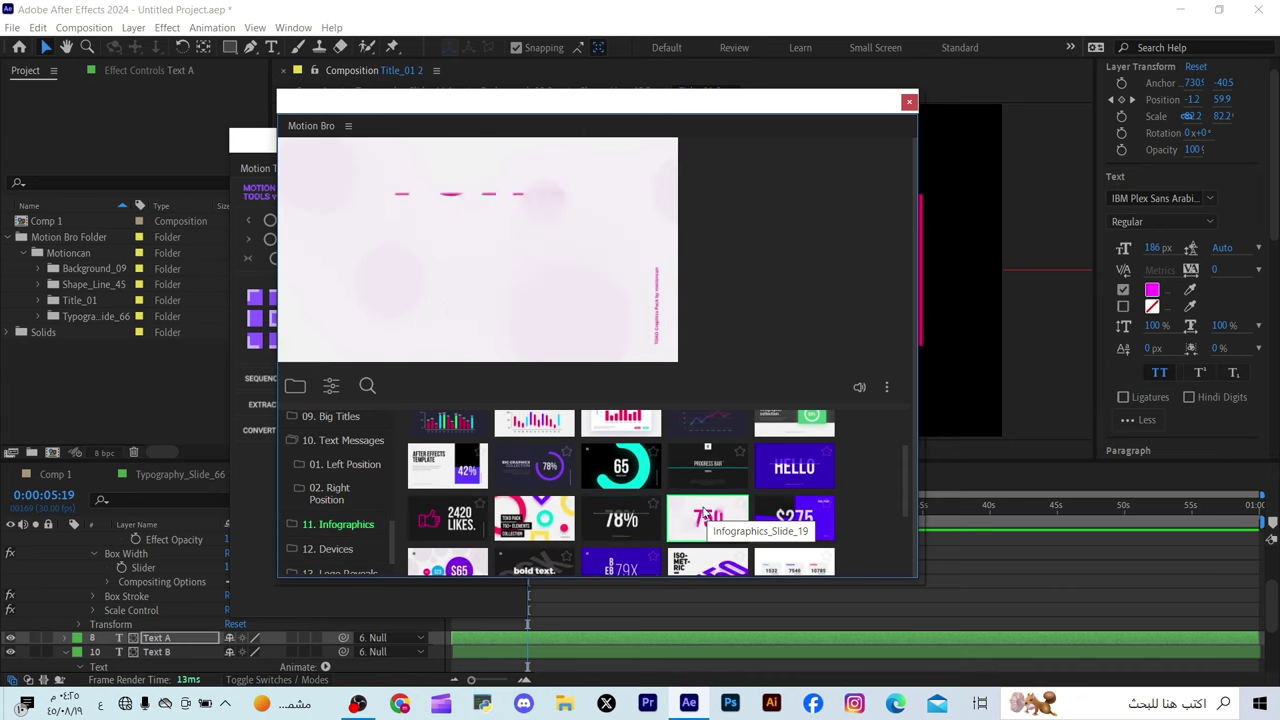
scroll(708, 512, down, 1)
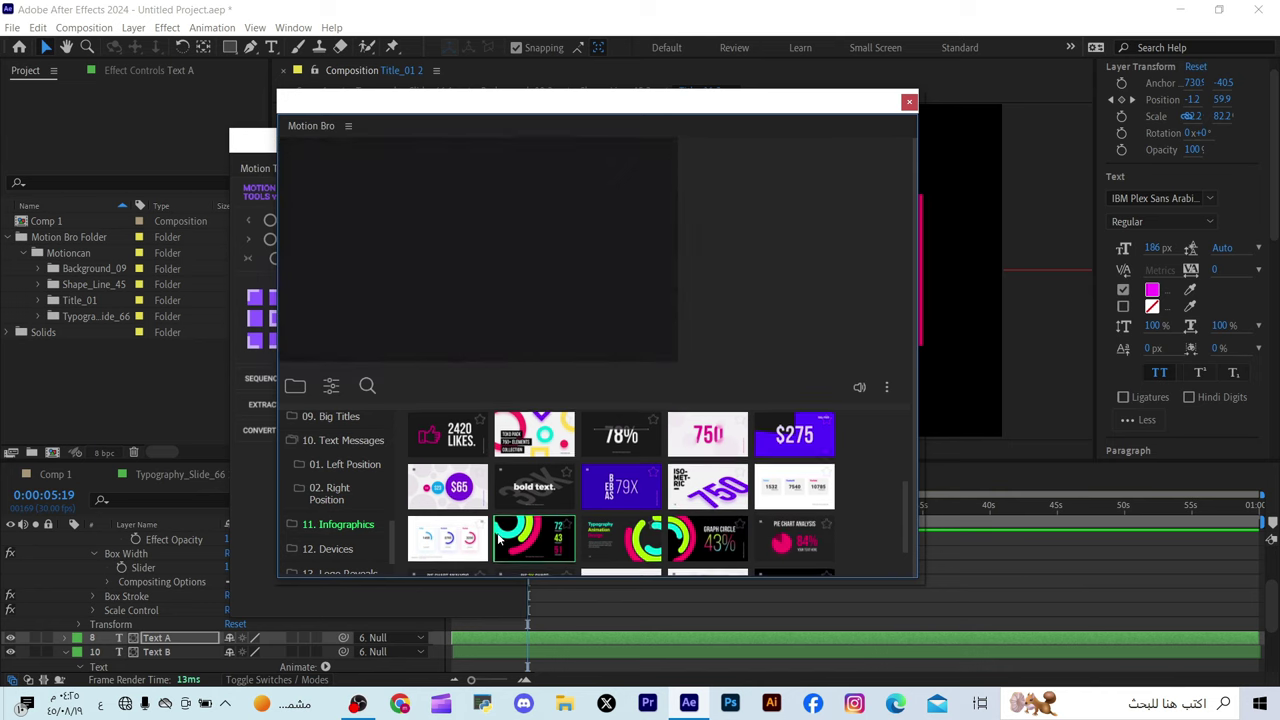
scroll(729, 445, down, 1)
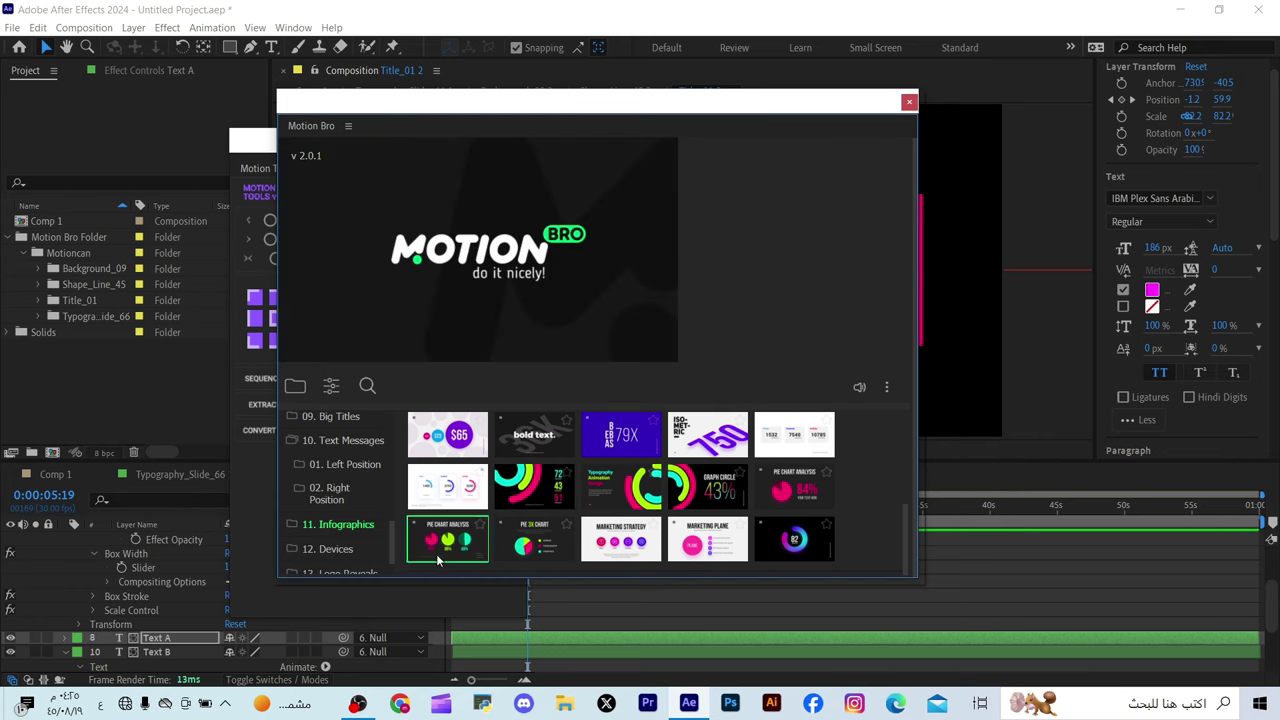
scroll(352, 544, down, 1)
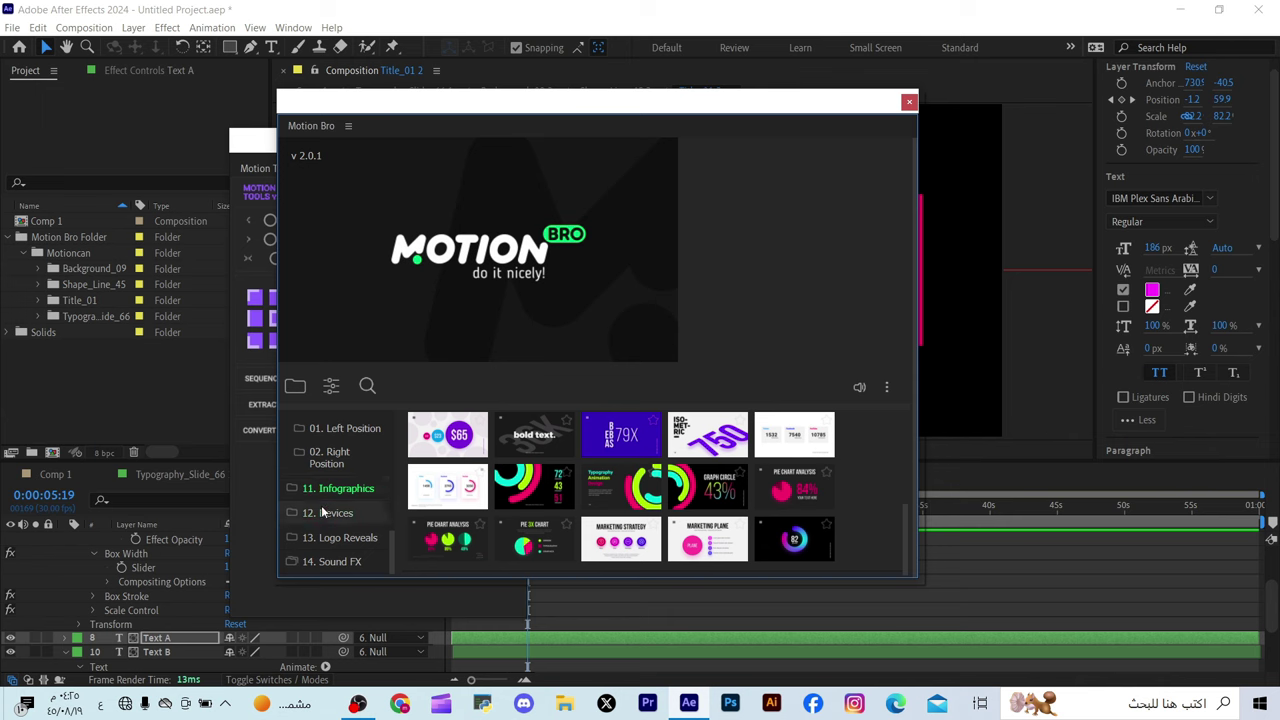
click(326, 511)
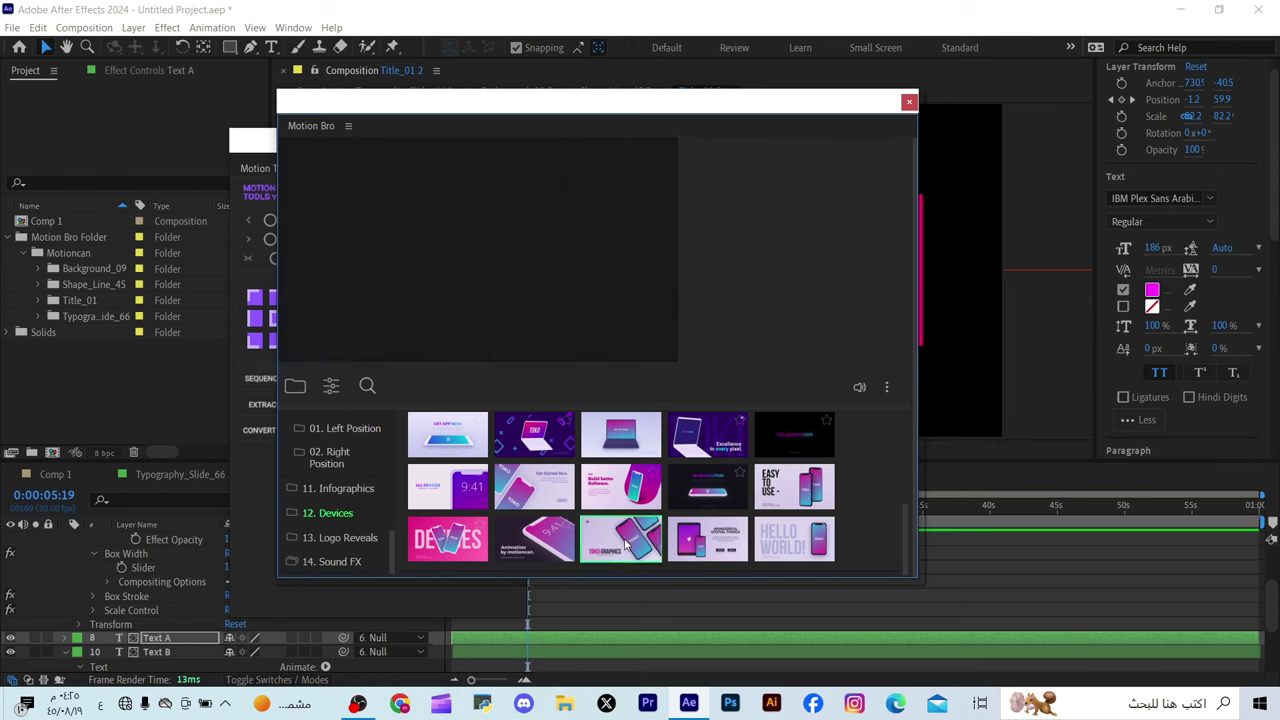
Step: Browse the 13. Logo Reveals presets in a taller Motion Bro window, previewing Logo_23 and Logo_21
click(352, 541)
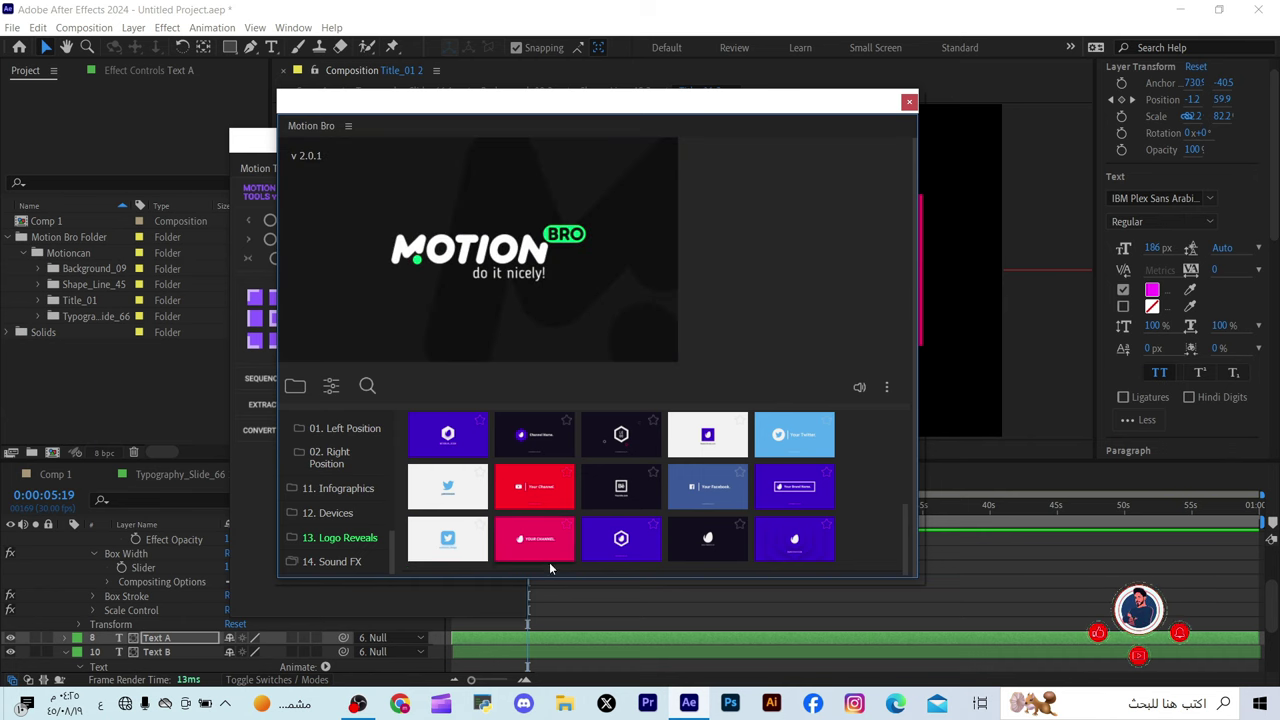
drag(565, 582, 557, 614)
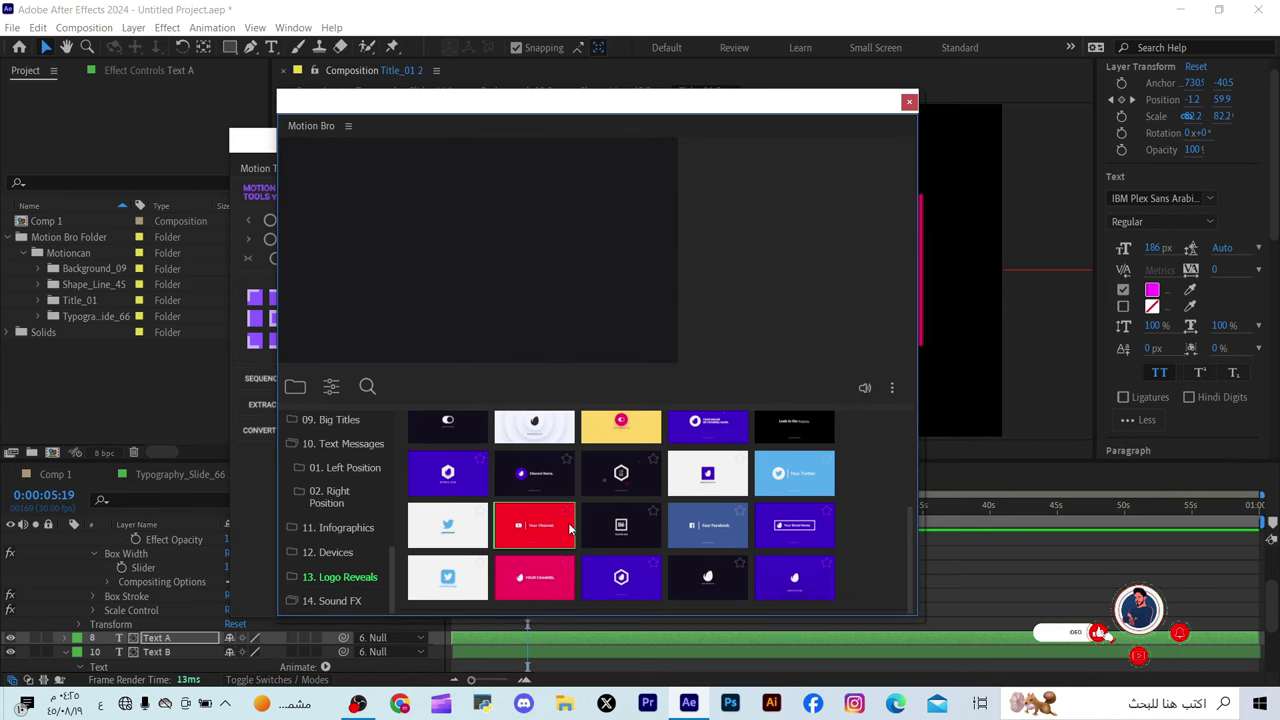
mouse_move(637, 474)
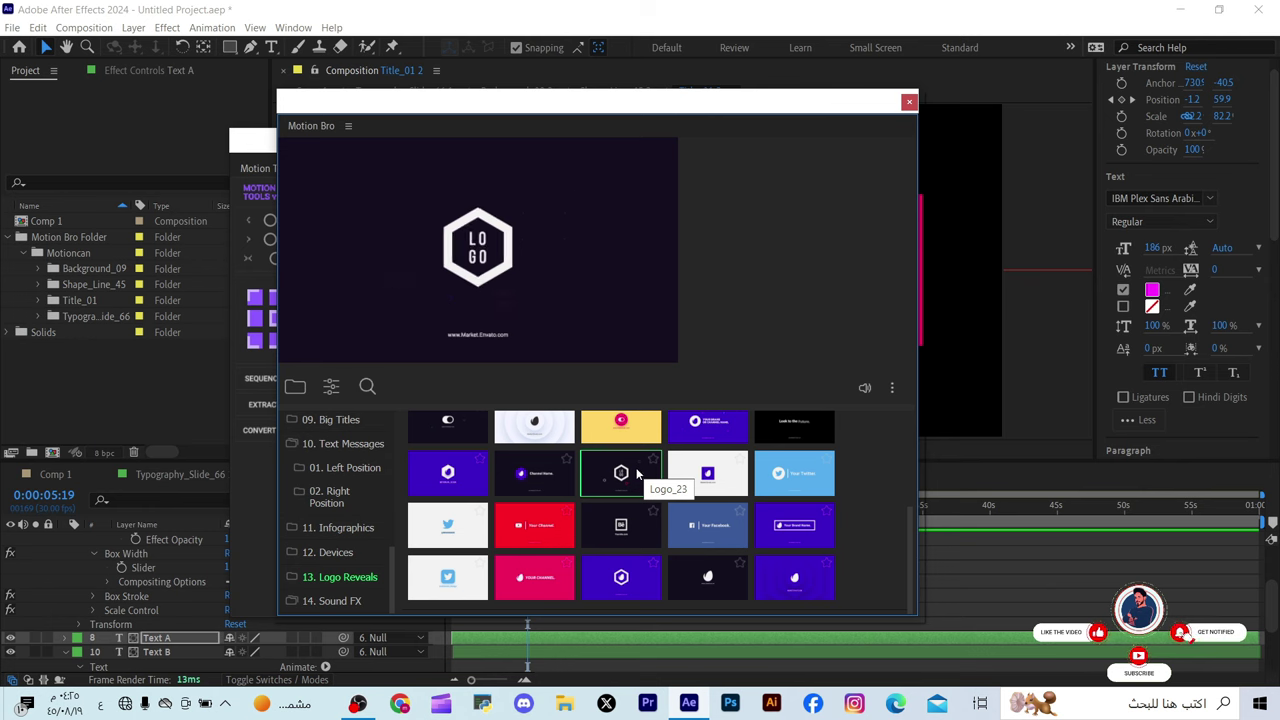
mouse_move(451, 476)
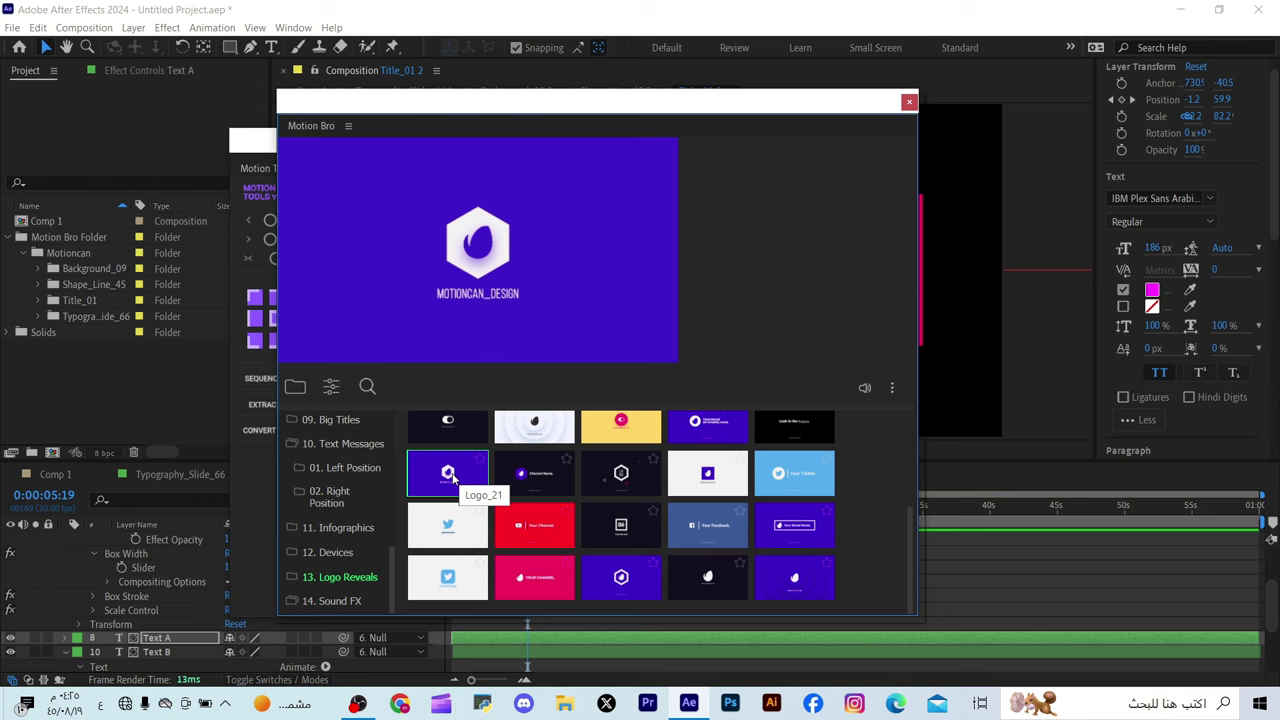
Step: Look through the whole 14. Sound FX category and preview sounds near the end of the list, including Simple 17
click(358, 606)
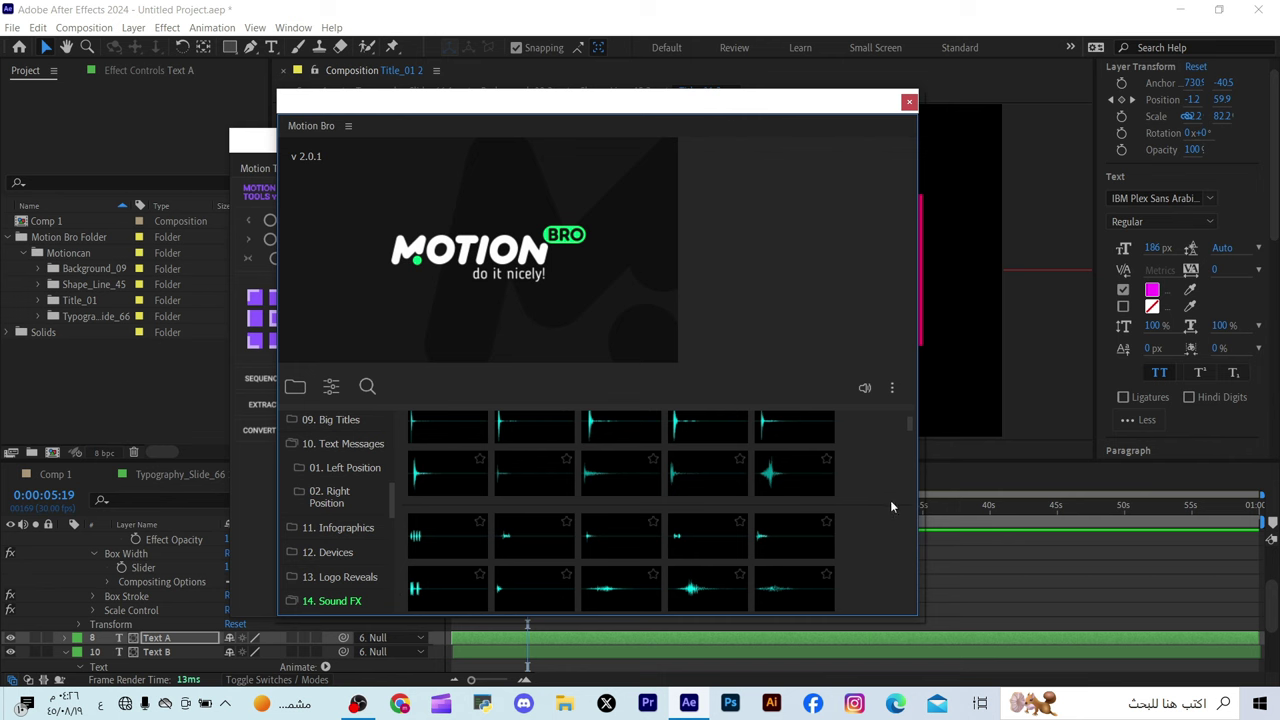
drag(910, 421, 917, 604)
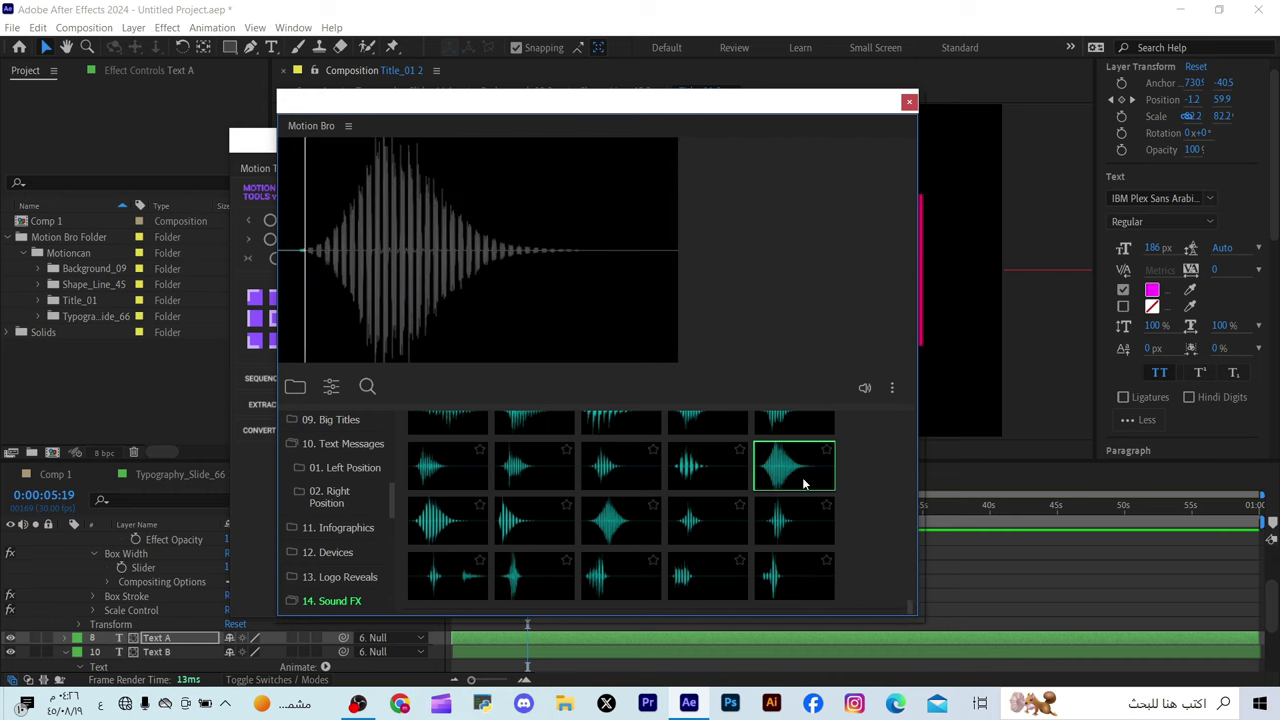
scroll(560, 475, down, 1)
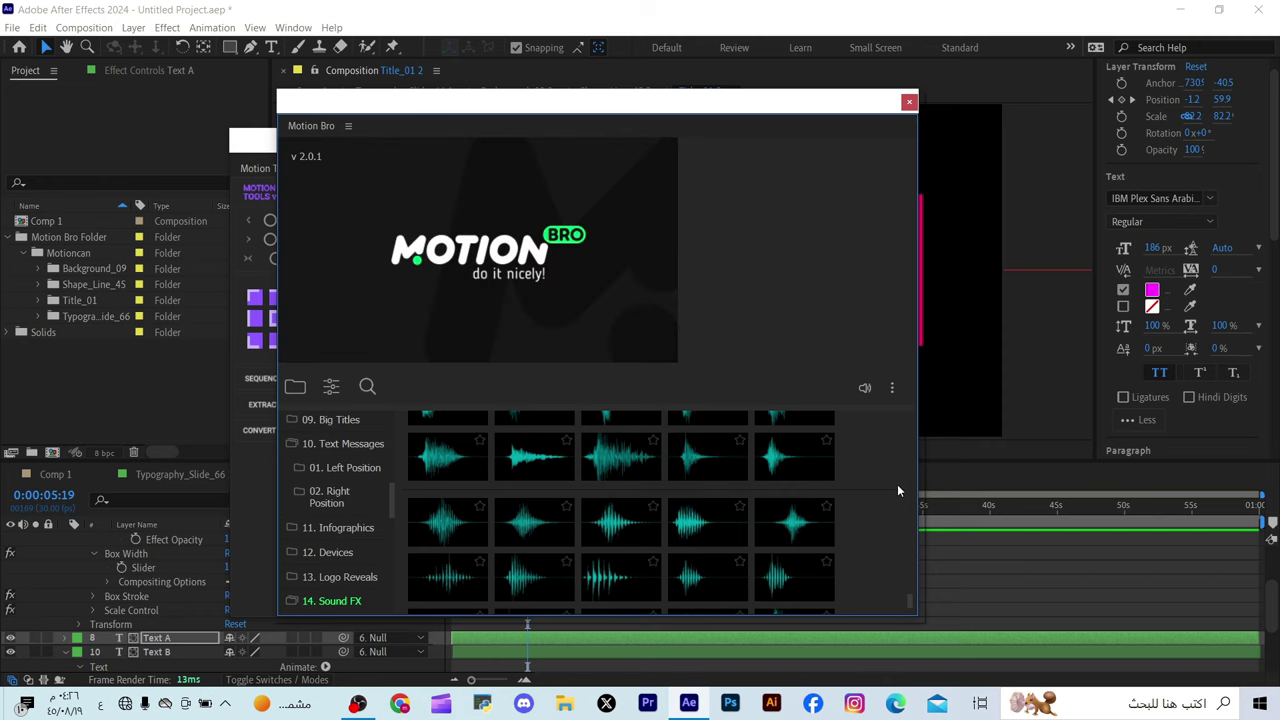
scroll(900, 482, up, 1)
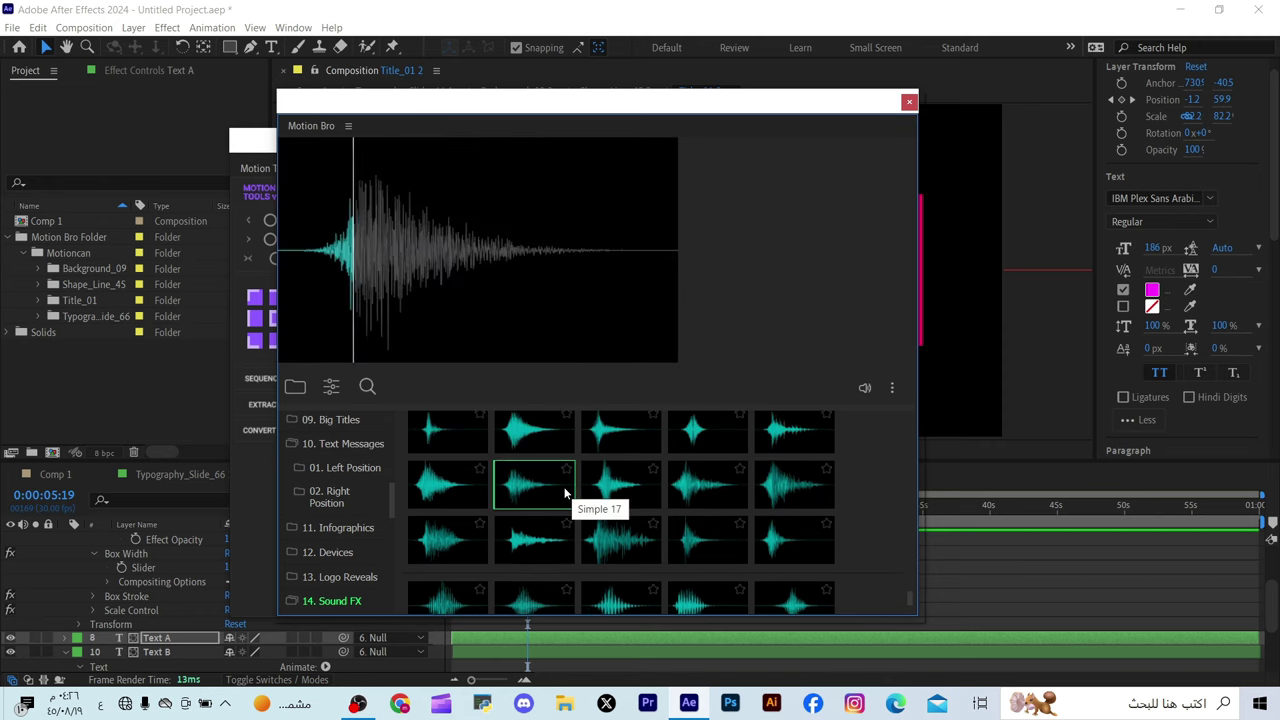